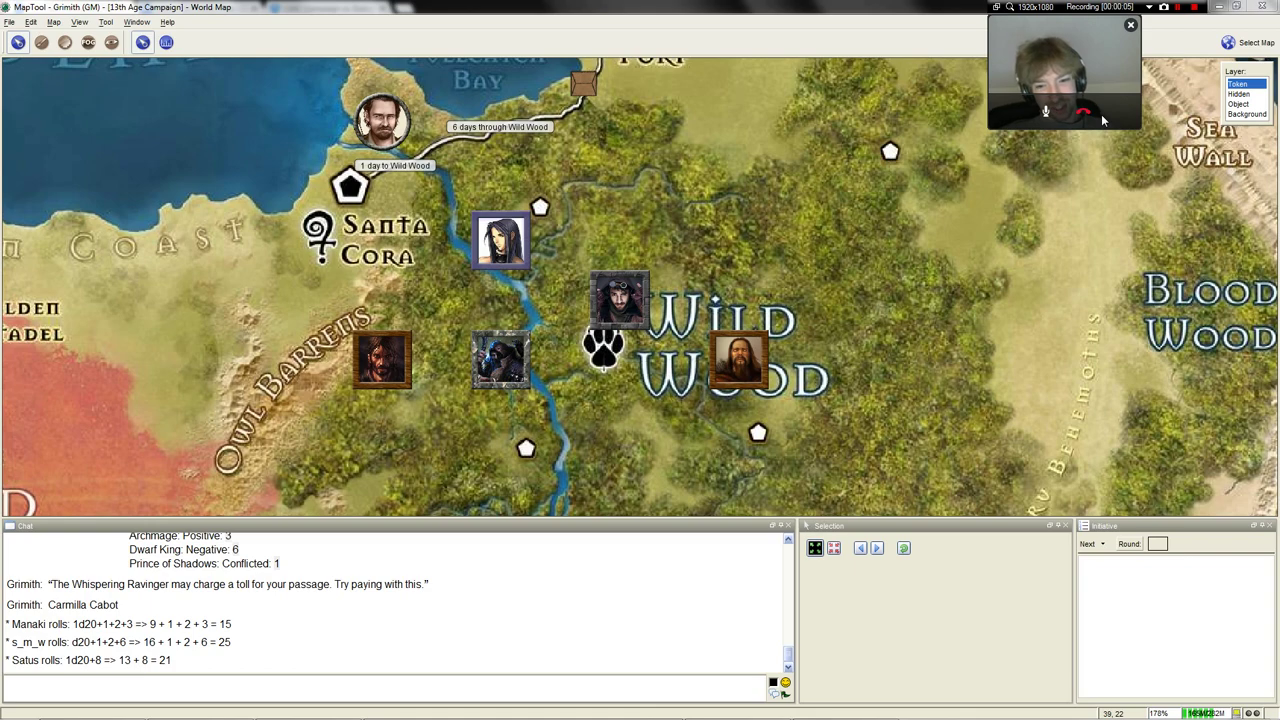
# Load the Basic Battle Map in place of the World Map
pyautogui.scroll(-2, 1105, 170)
pyautogui.click(1250, 42)
pyautogui.click(1239, 41)
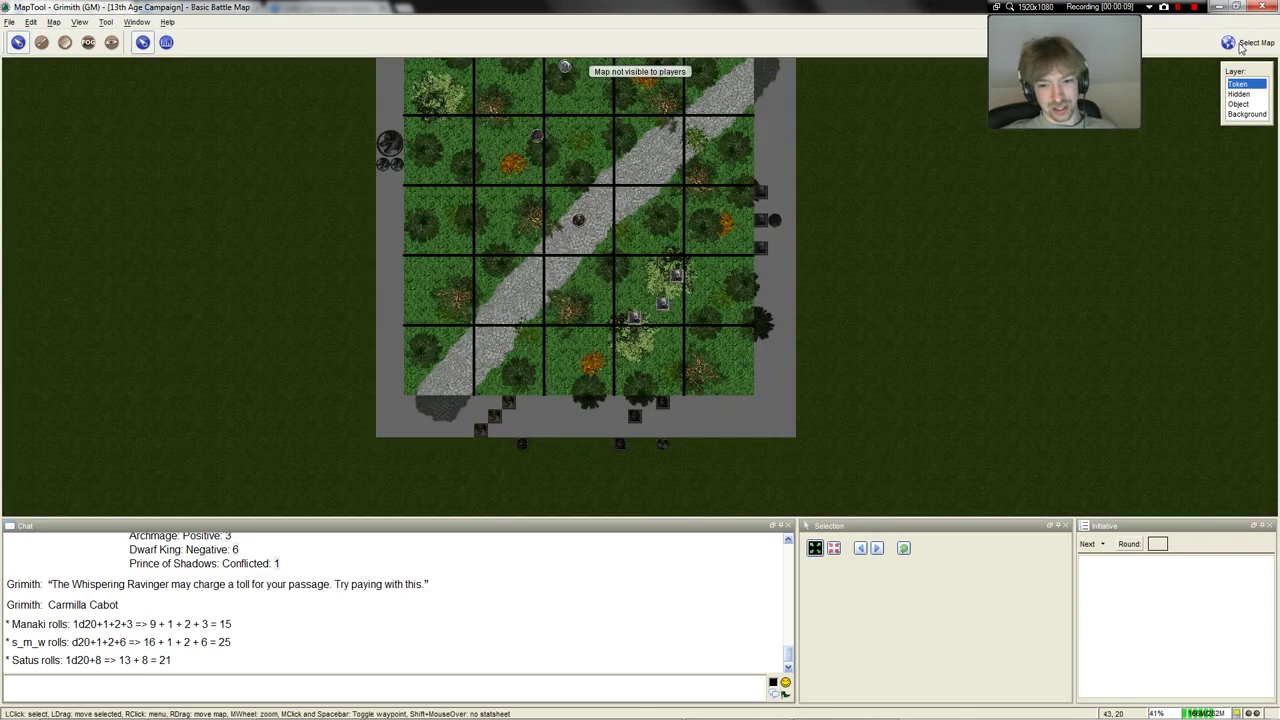
pyautogui.scroll(-1, 740, 238)
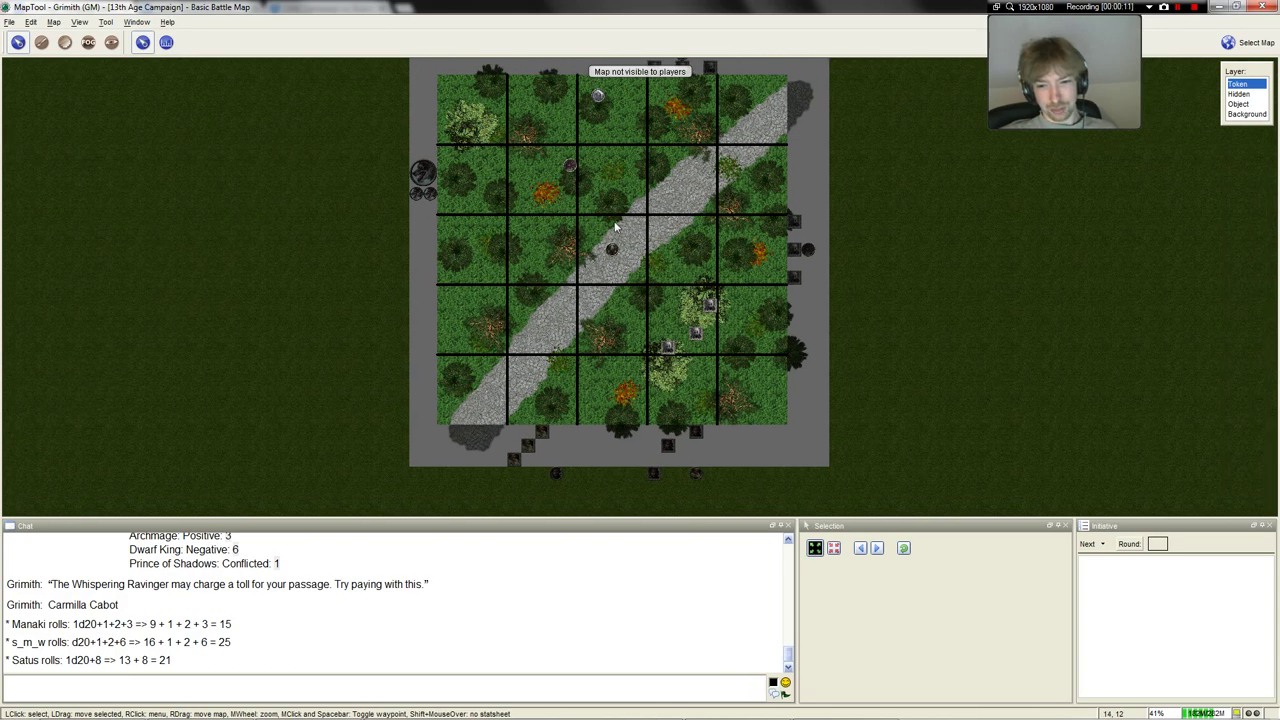
pyautogui.scroll(2, 600, 235)
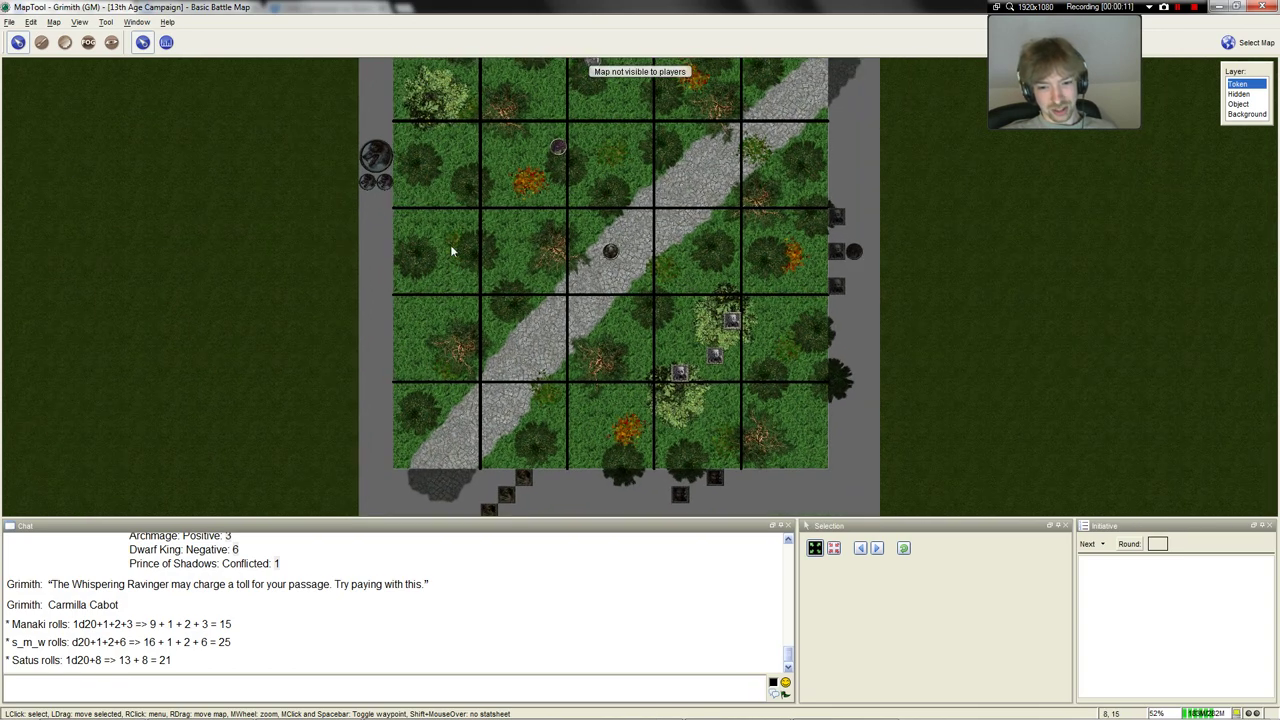
# Turn on Player Visible for the Basic Battle Map from the Map menu
pyautogui.click(31, 22)
pyautogui.moveTo(53, 22)
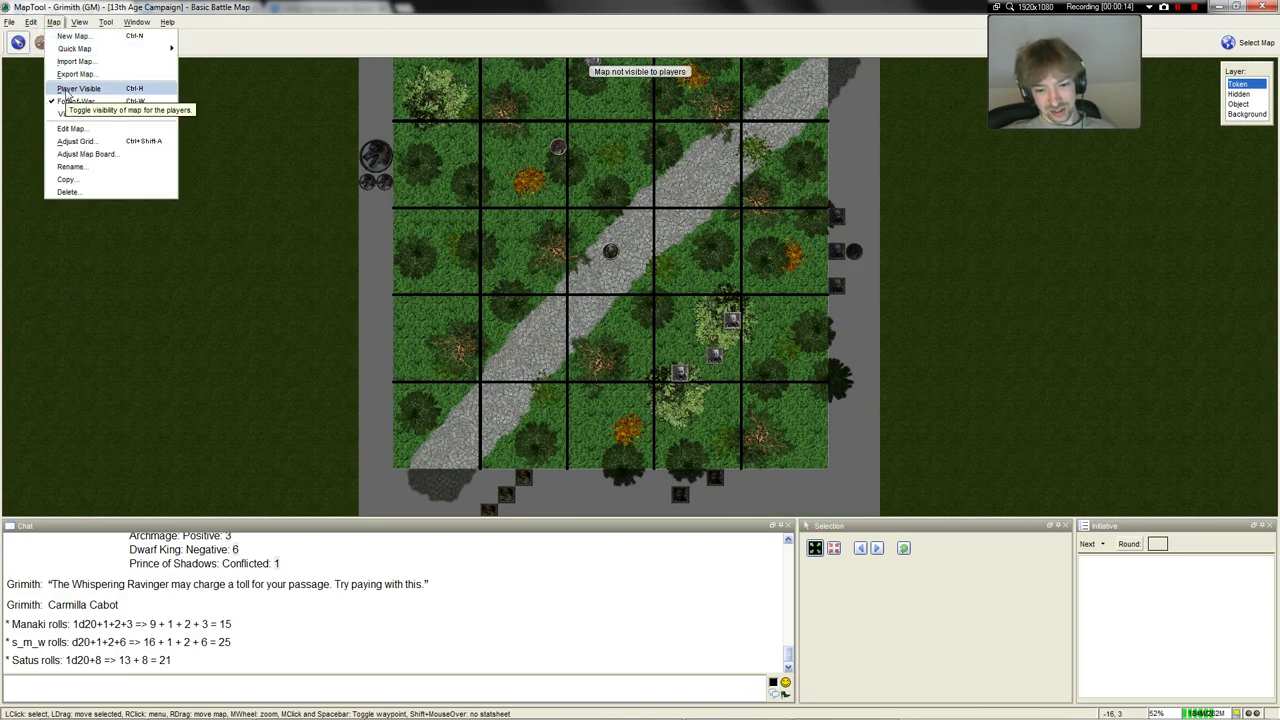
pyautogui.click(67, 91)
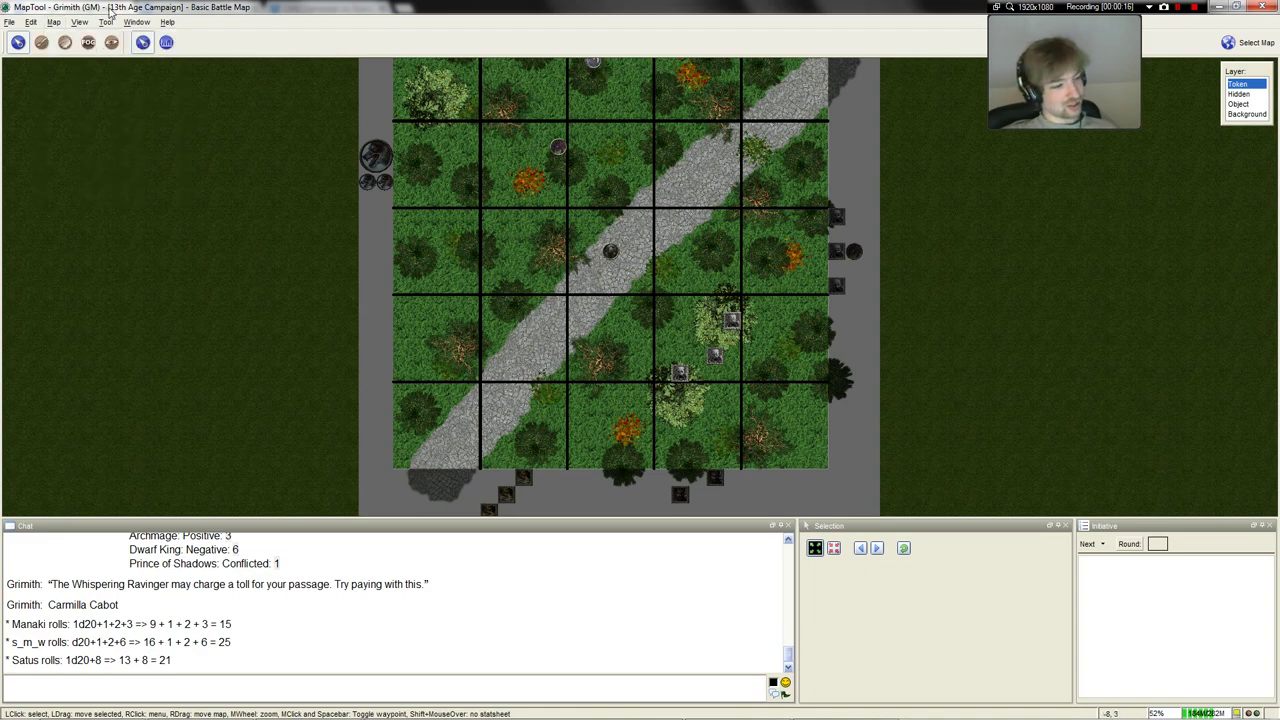
pyautogui.scroll(-5, 552, 192)
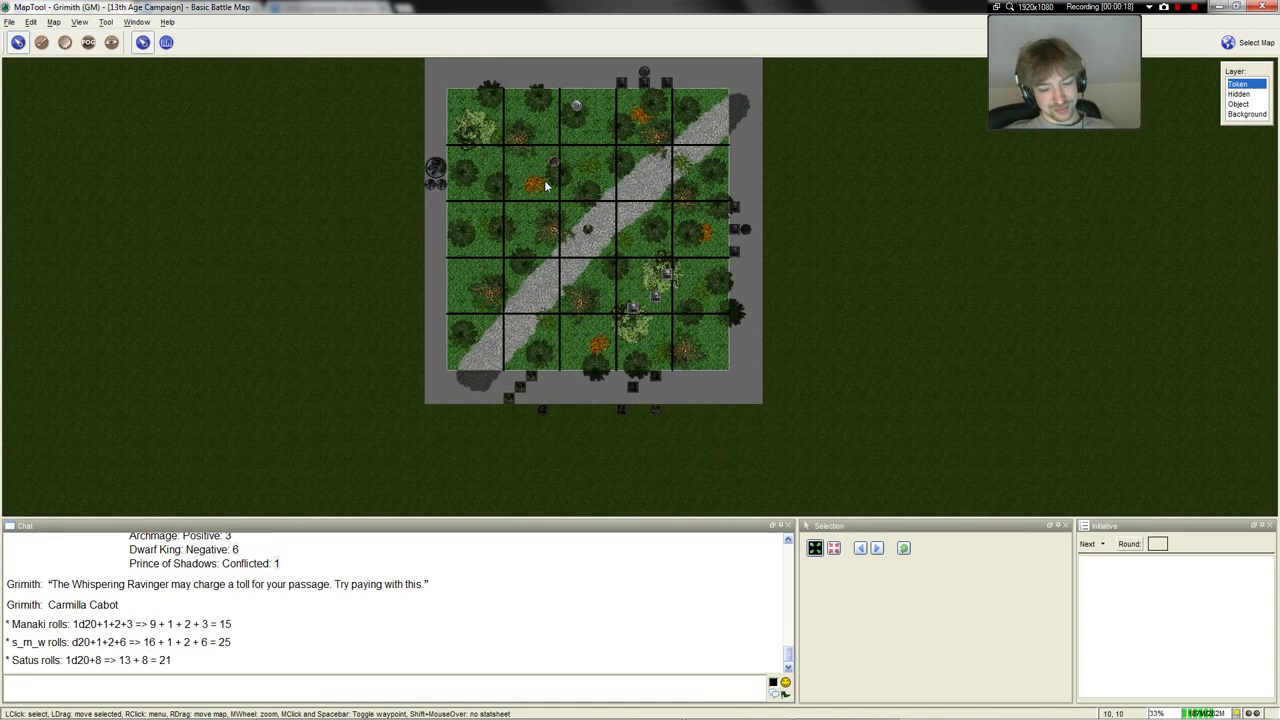
pyautogui.scroll(4, 608, 233)
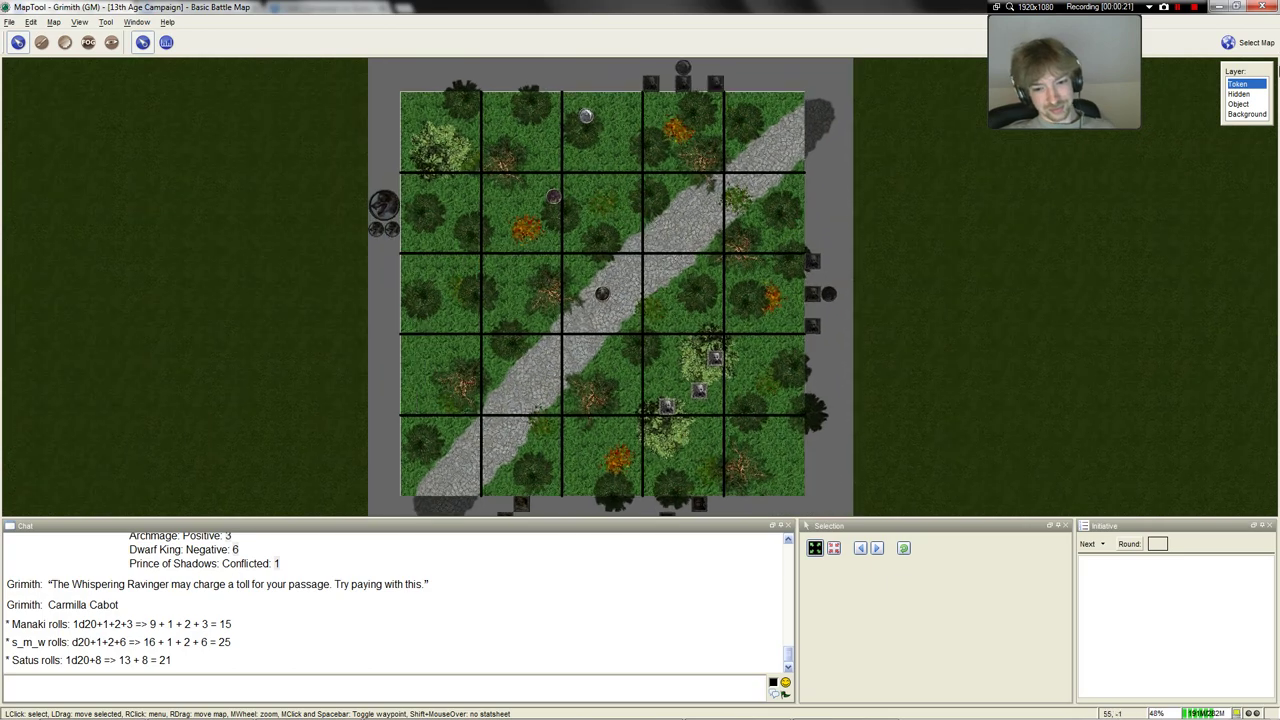
pyautogui.scroll(3, 606, 228)
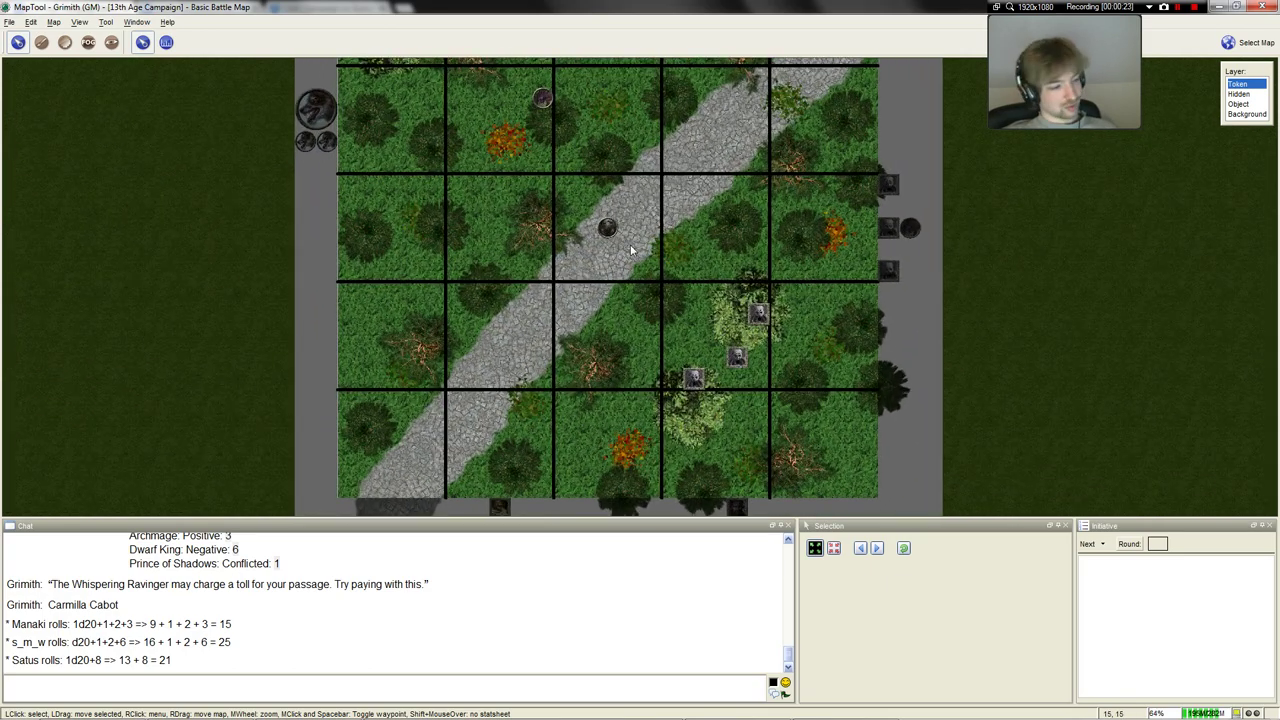
# Untick 'Visible to players' on the Ettercap Acolytes, the Ettercap Hunter and the Drow Archer
pyautogui.moveTo(655, 283); pyautogui.dragTo(785, 392)
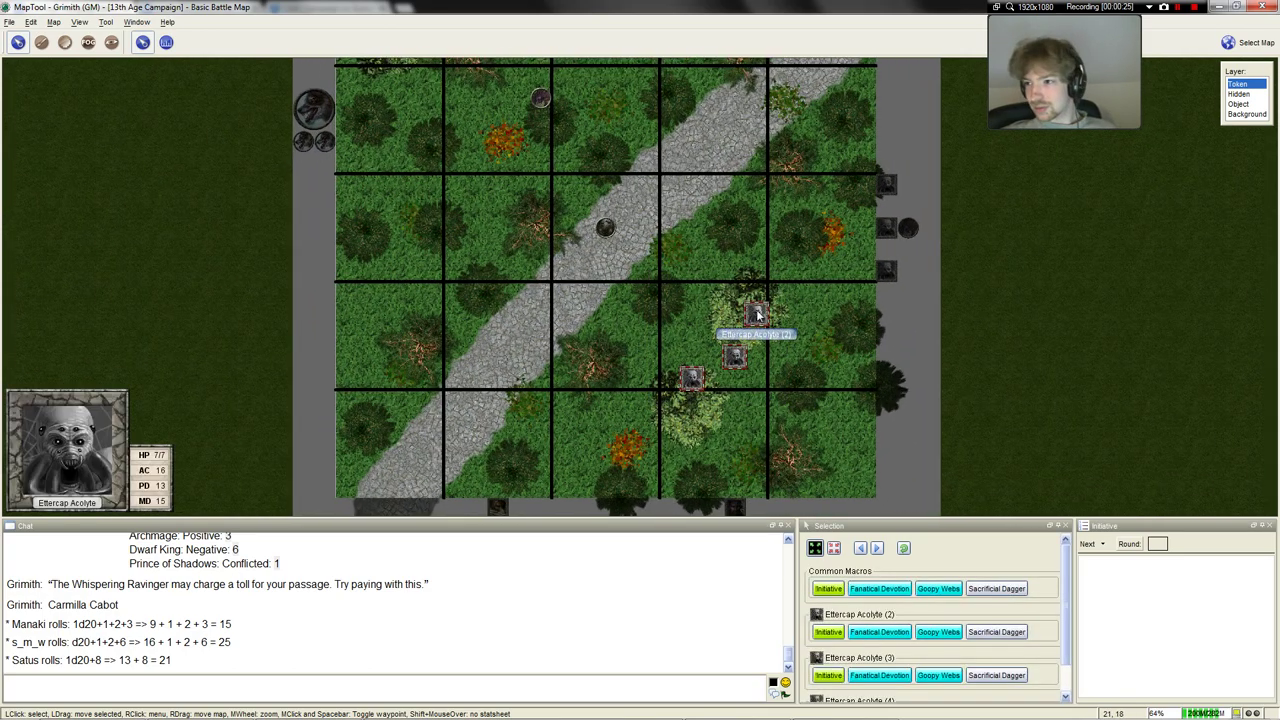
pyautogui.rightClick(757, 313)
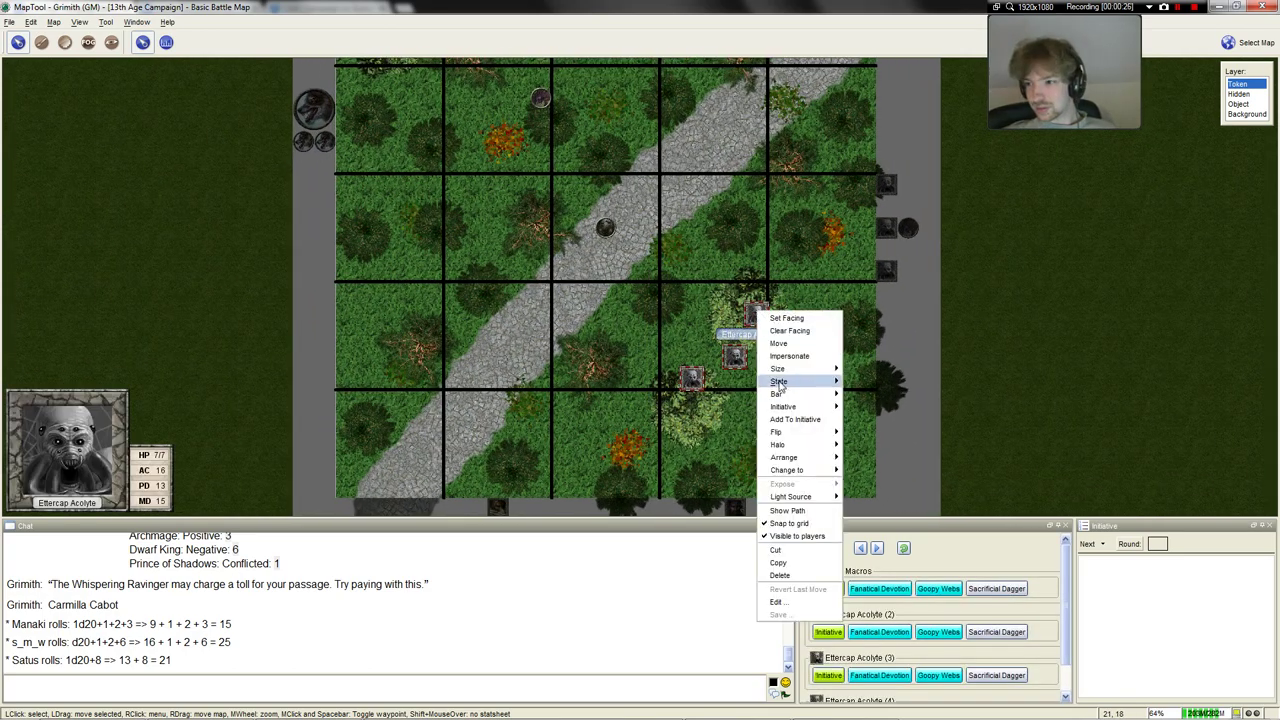
pyautogui.click(797, 536)
pyautogui.click(548, 366)
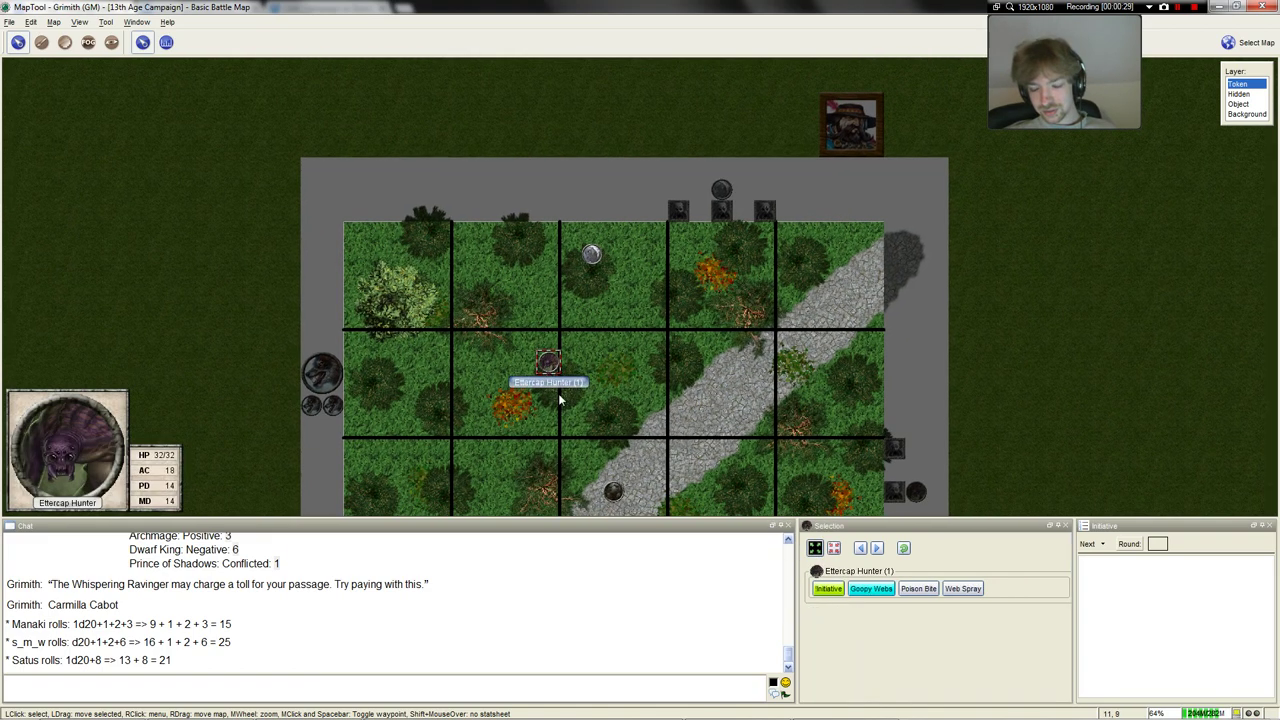
pyautogui.rightClick(545, 364)
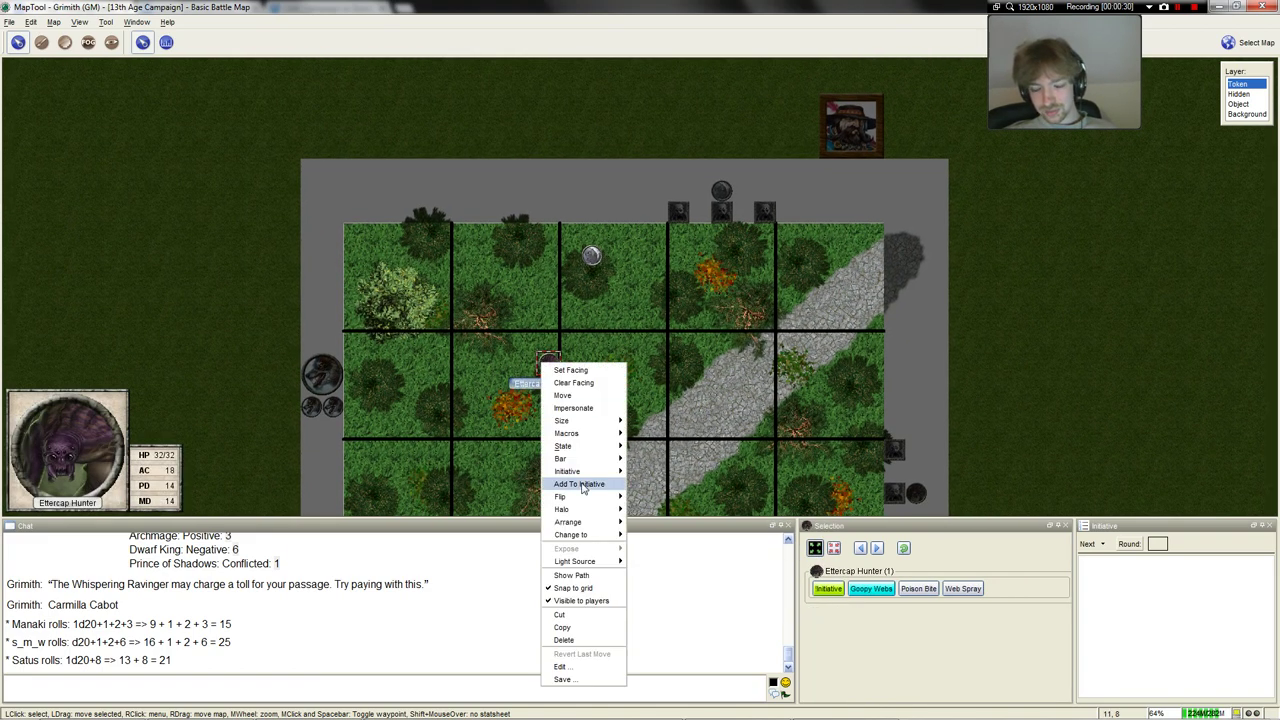
pyautogui.click(580, 582)
pyautogui.rightClick(591, 257)
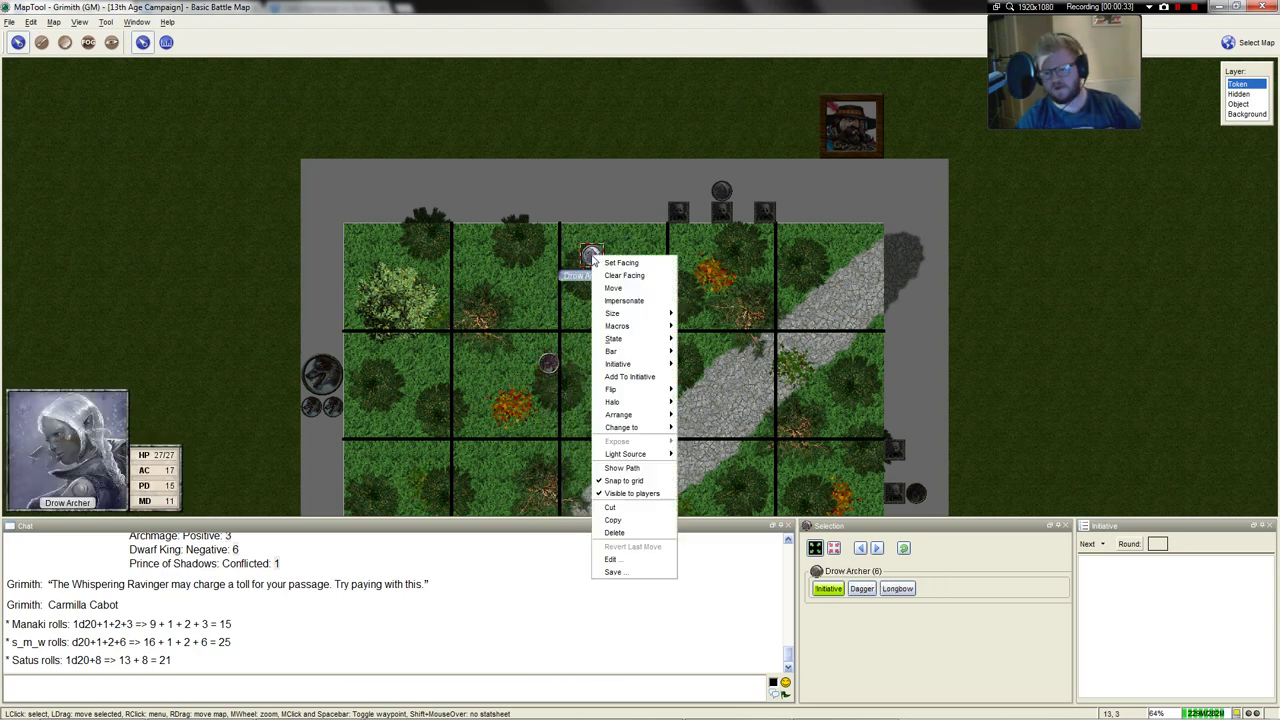
pyautogui.click(608, 494)
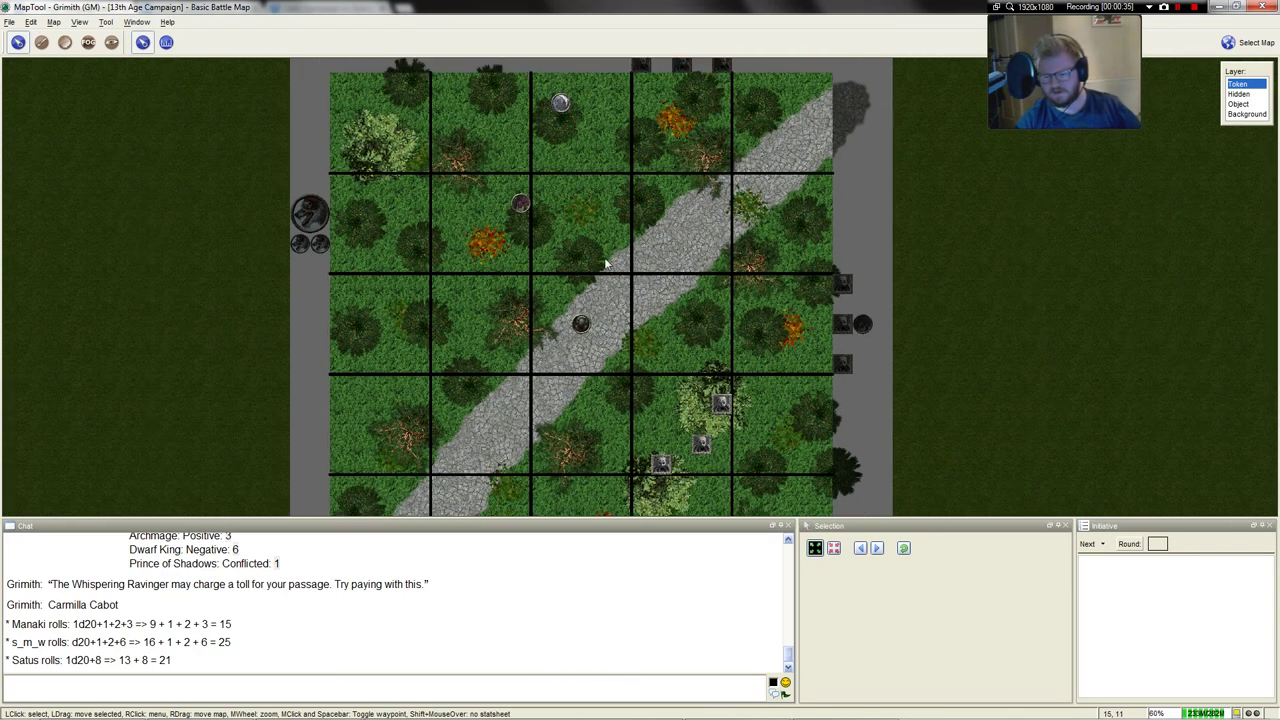
# Place map labels '1 humanoid', '3 humanoids' and '1 humanoid' beside the hidden enemy groups
pyautogui.click(41, 42)
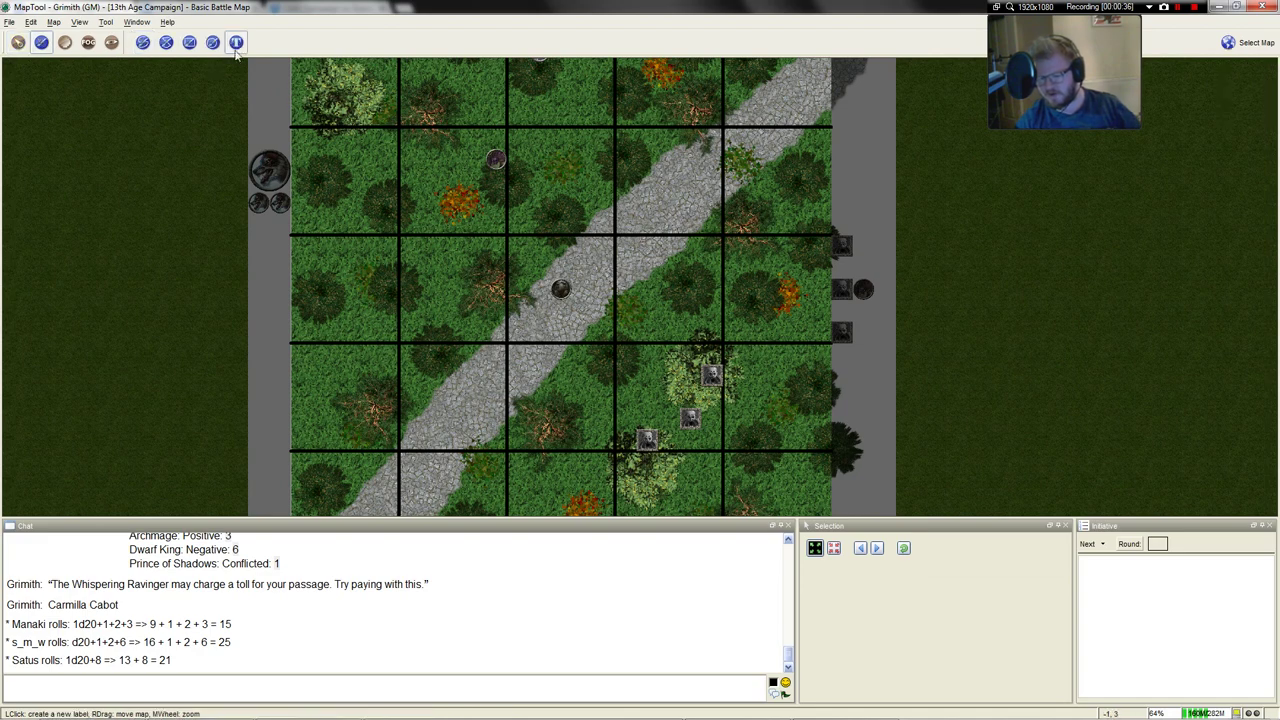
pyautogui.click(437, 175)
pyautogui.write('1 humanoid')
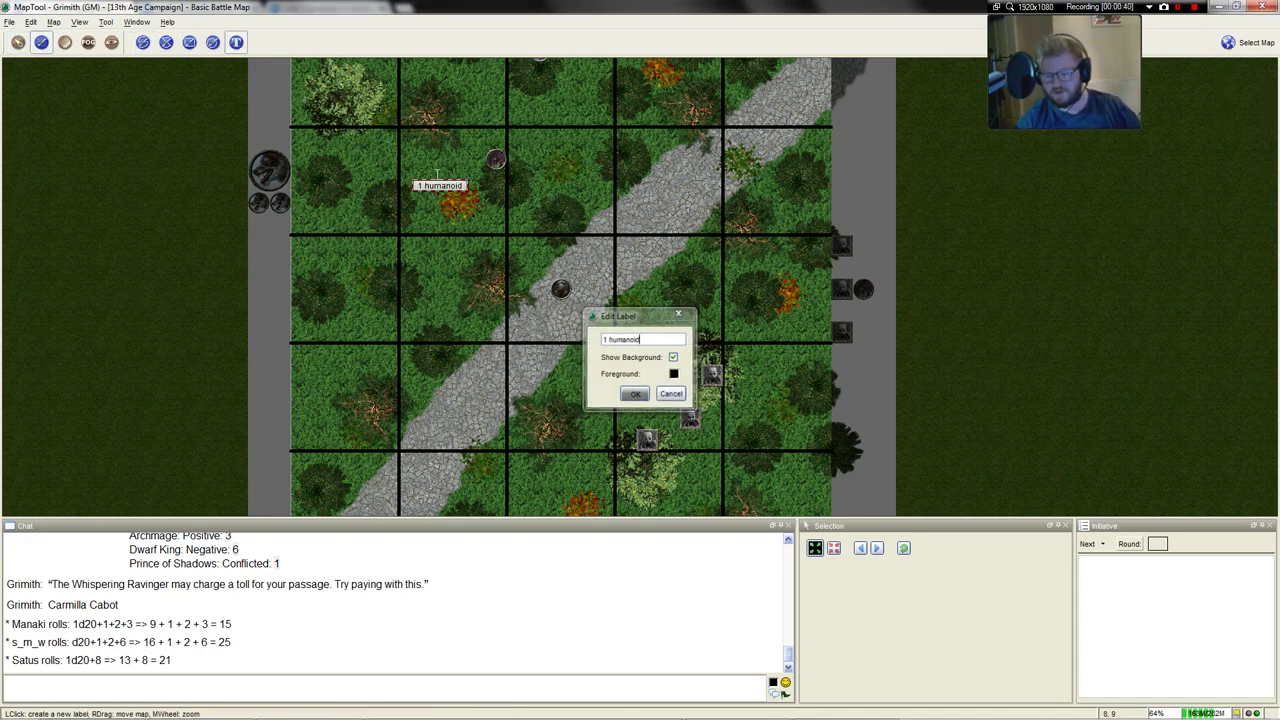
pyautogui.press('Return')
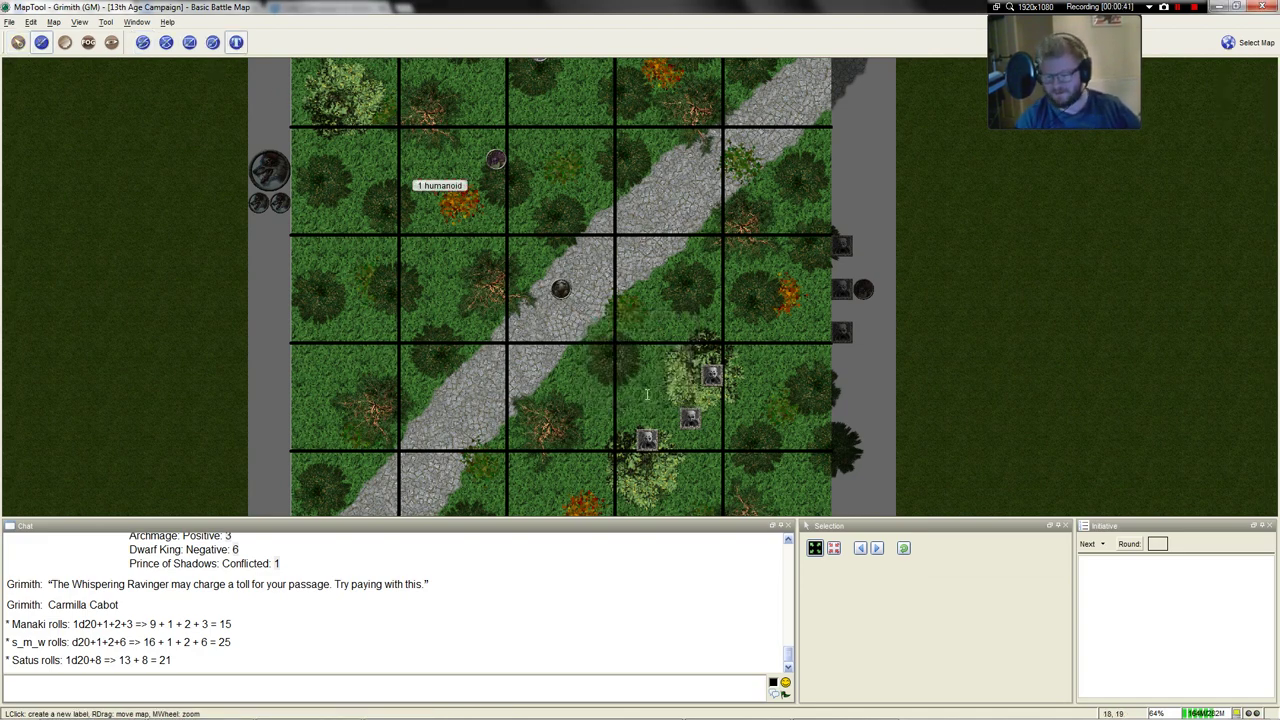
pyautogui.click(644, 399)
pyautogui.write('3 humanoids')
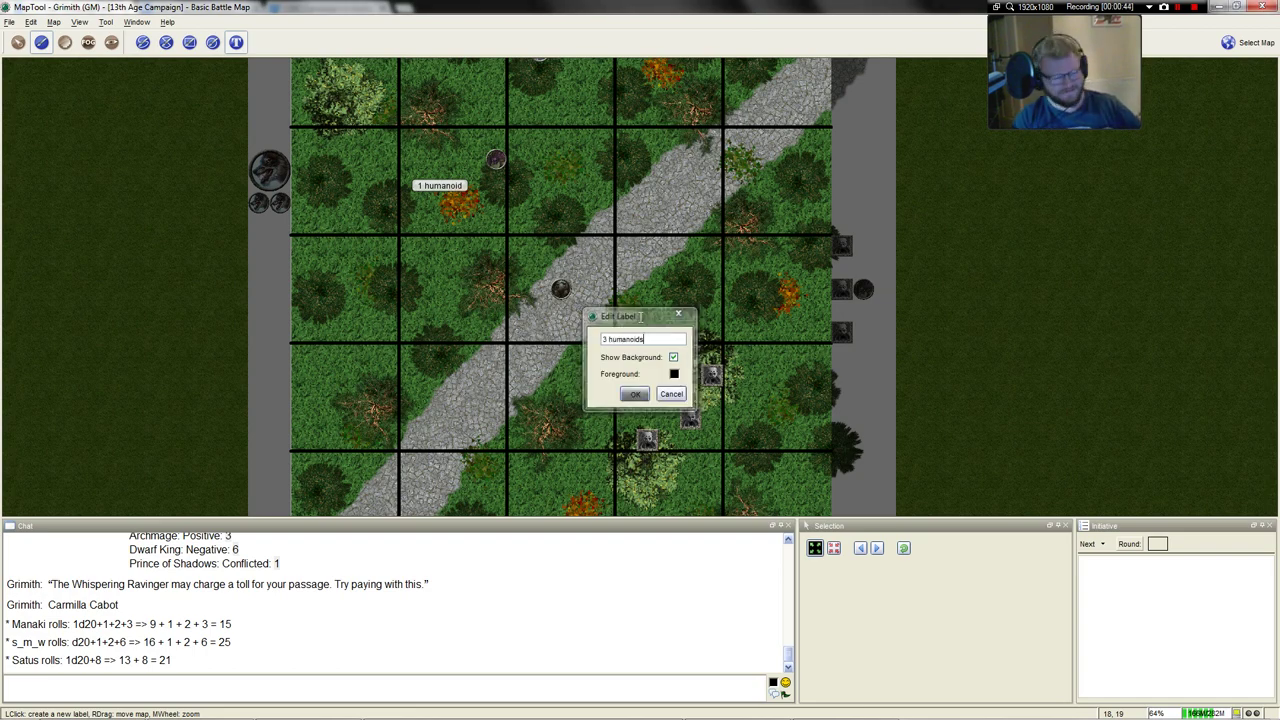
pyautogui.press('Return')
pyautogui.scroll(2, 519, 204)
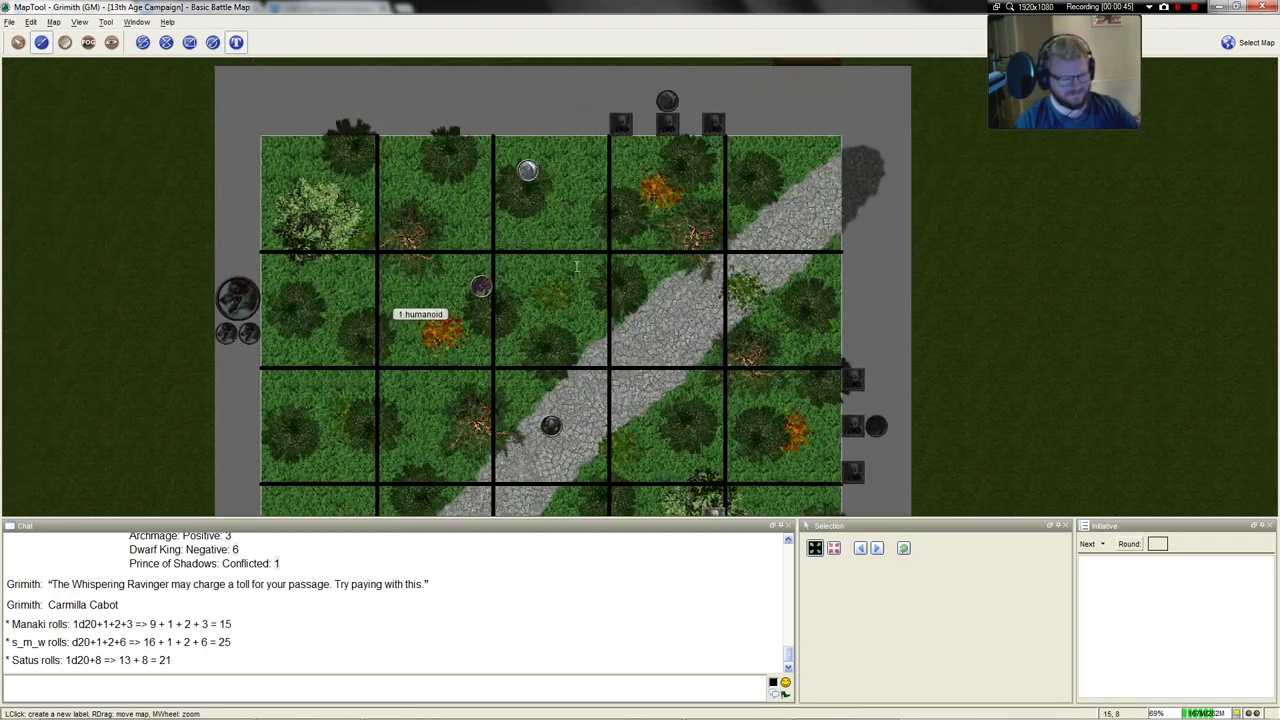
pyautogui.click(519, 204)
pyautogui.write('1 humanoid')
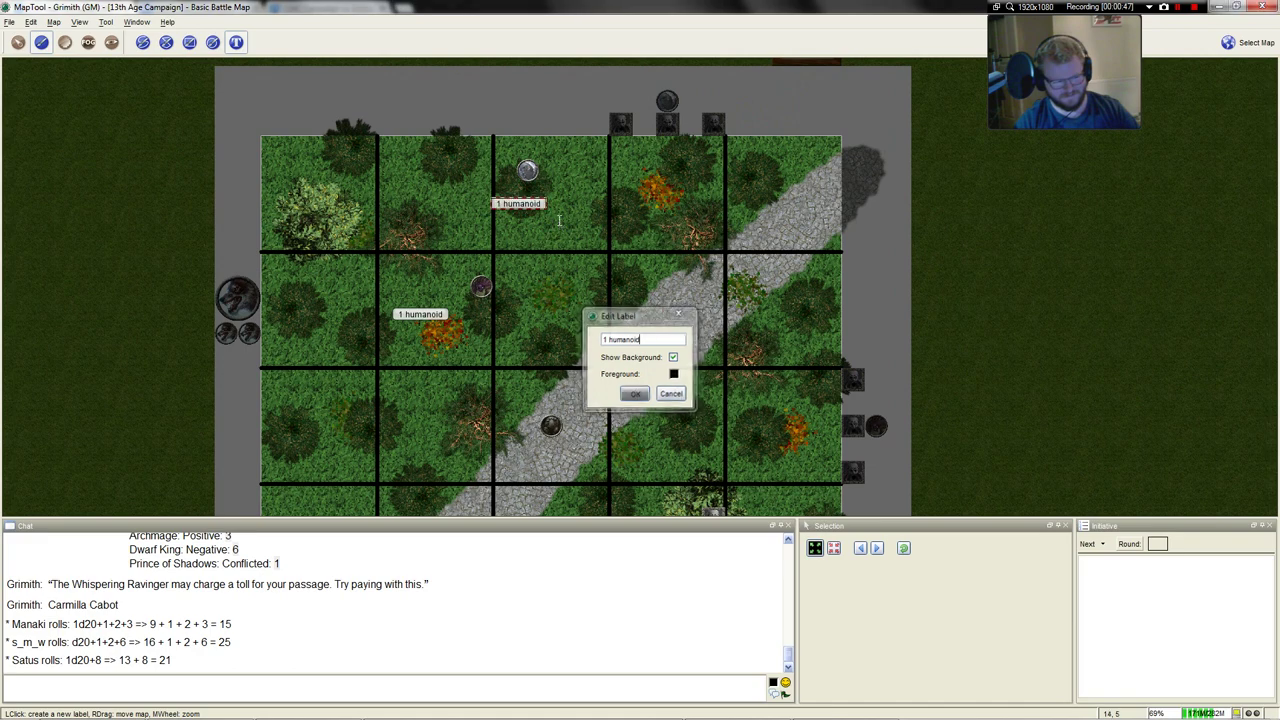
pyautogui.press('Return')
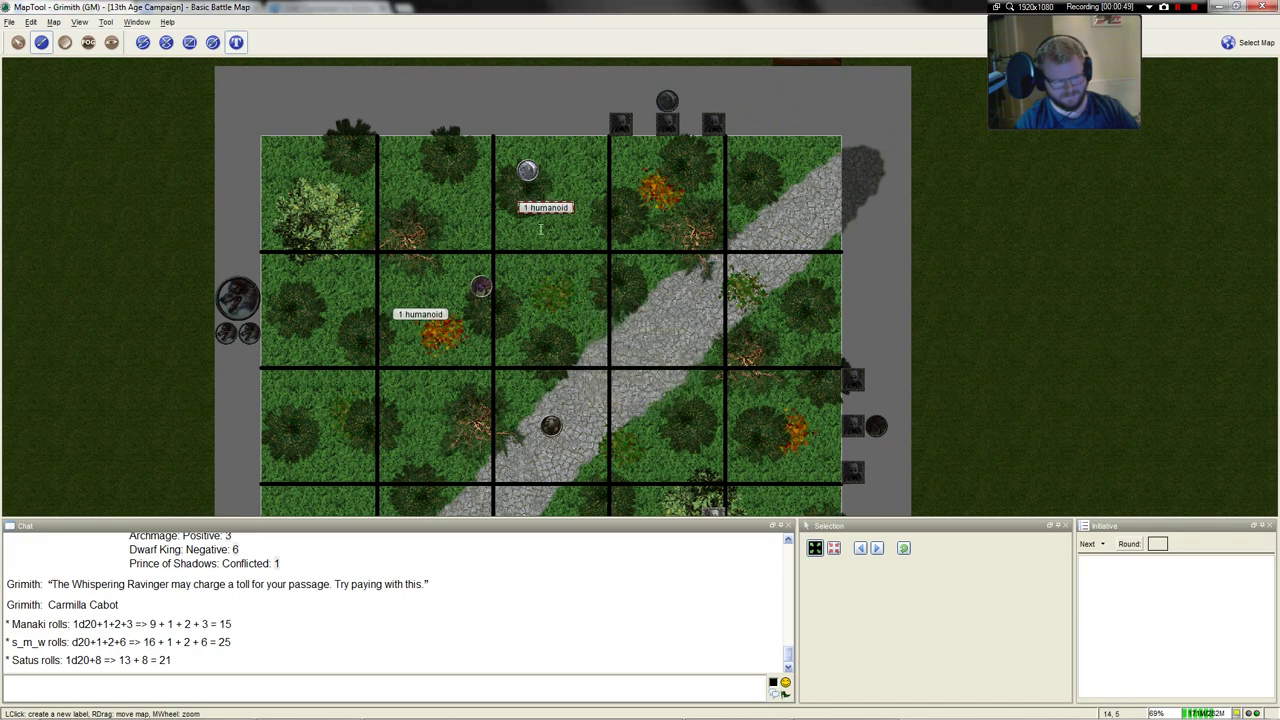
# Return to the pointer tool and pan to the road's lower end
pyautogui.scroll(-2, 566, 218)
pyautogui.moveTo(566, 218); pyautogui.dragTo(547, 111)
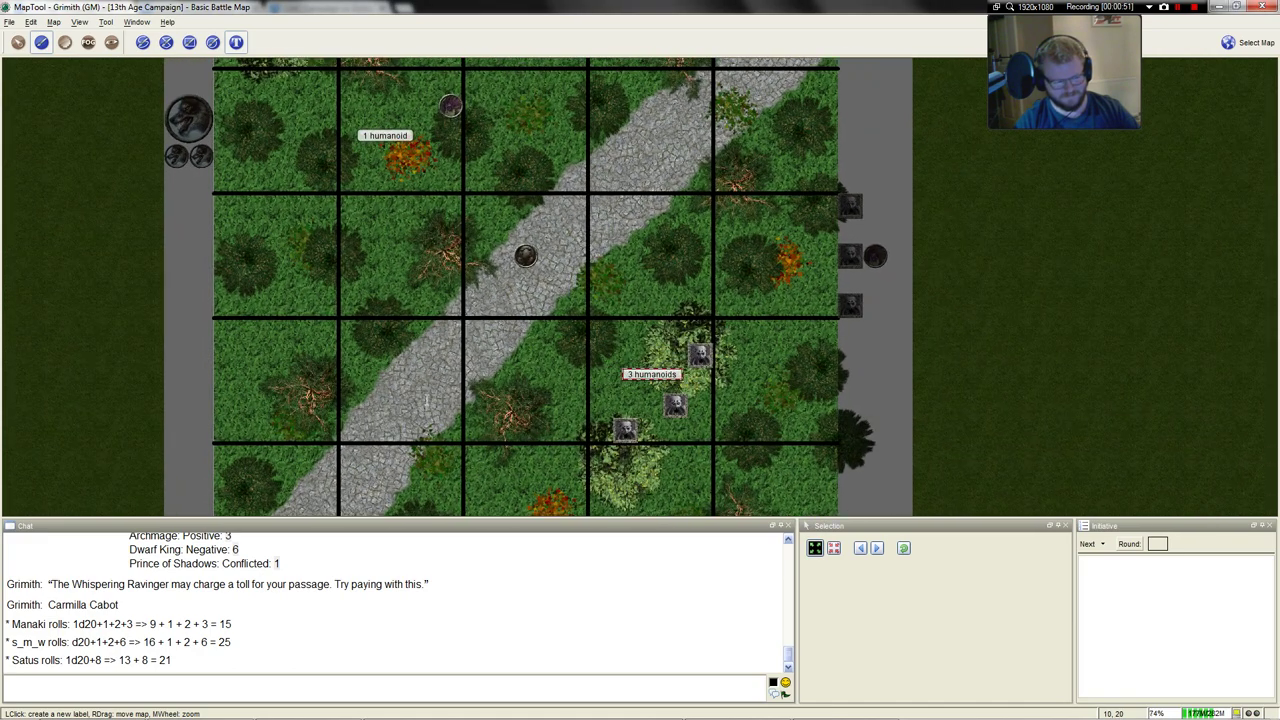
pyautogui.scroll(3, 360, 235)
pyautogui.click(18, 42)
pyautogui.moveTo(207, 150); pyautogui.dragTo(373, 165)
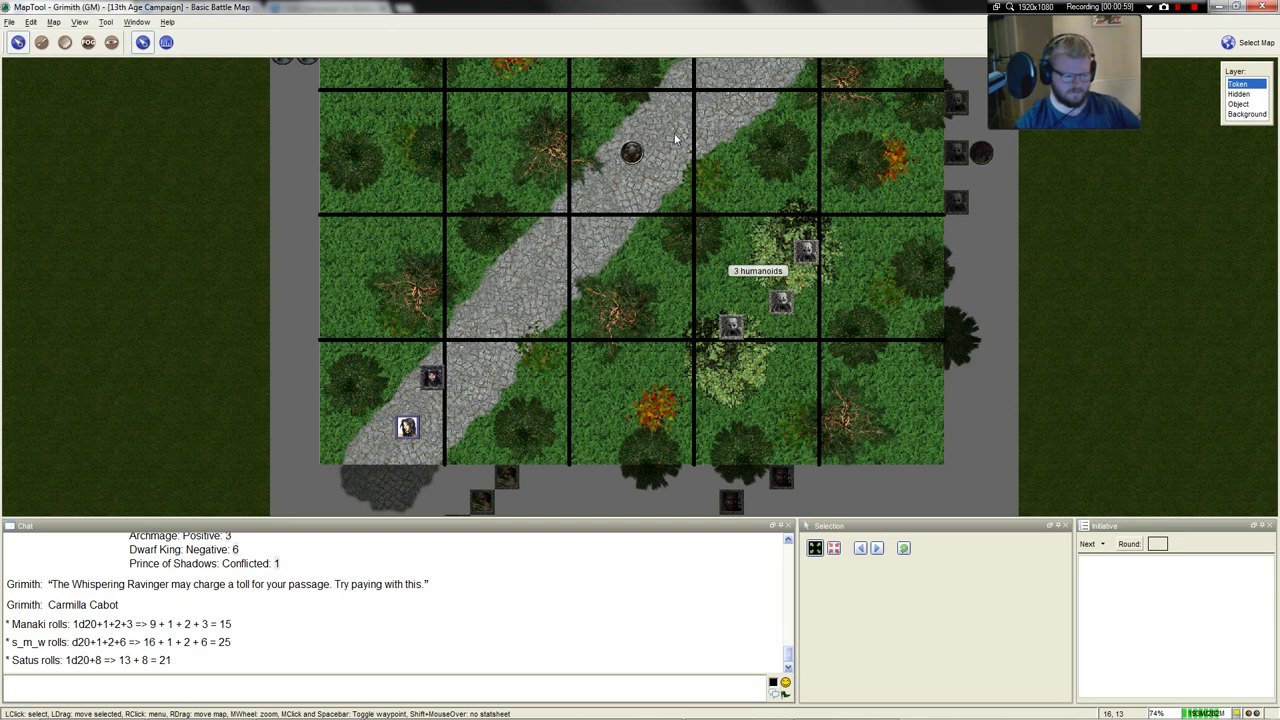
# View the World Map briefly, then load the Basic Battle Map again
pyautogui.click(1248, 42)
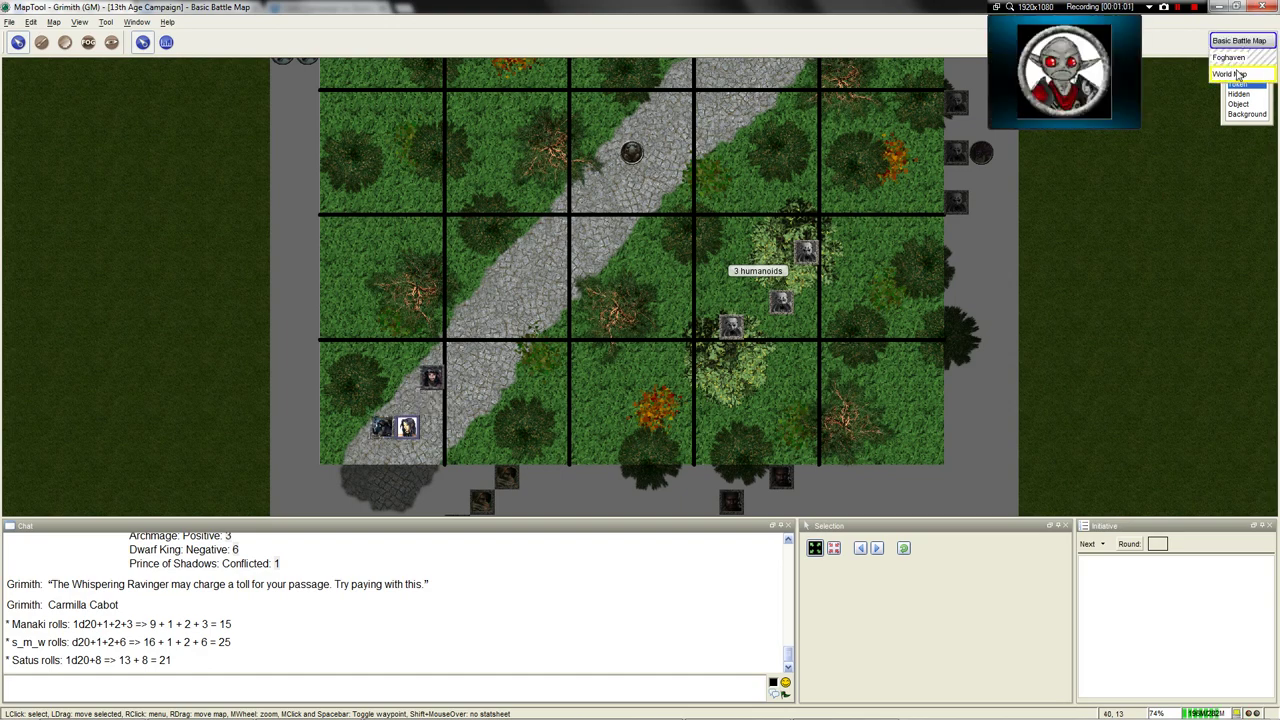
pyautogui.click(1238, 74)
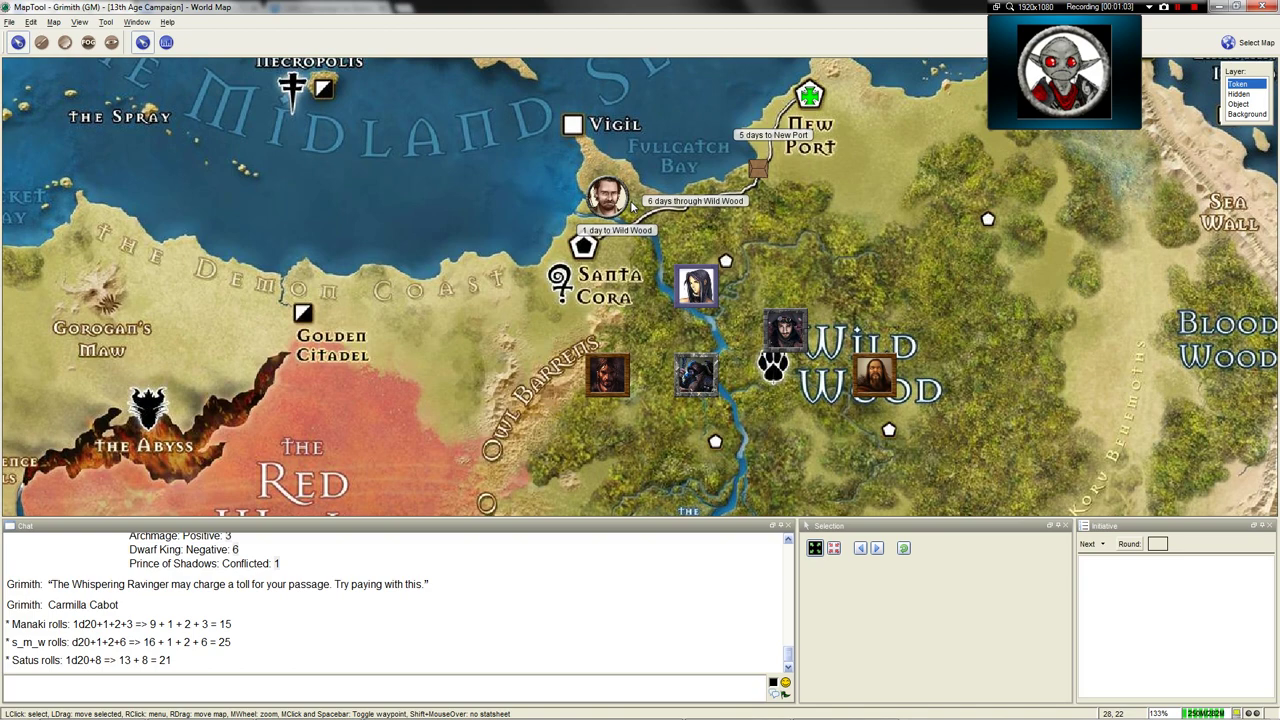
pyautogui.click(1250, 43)
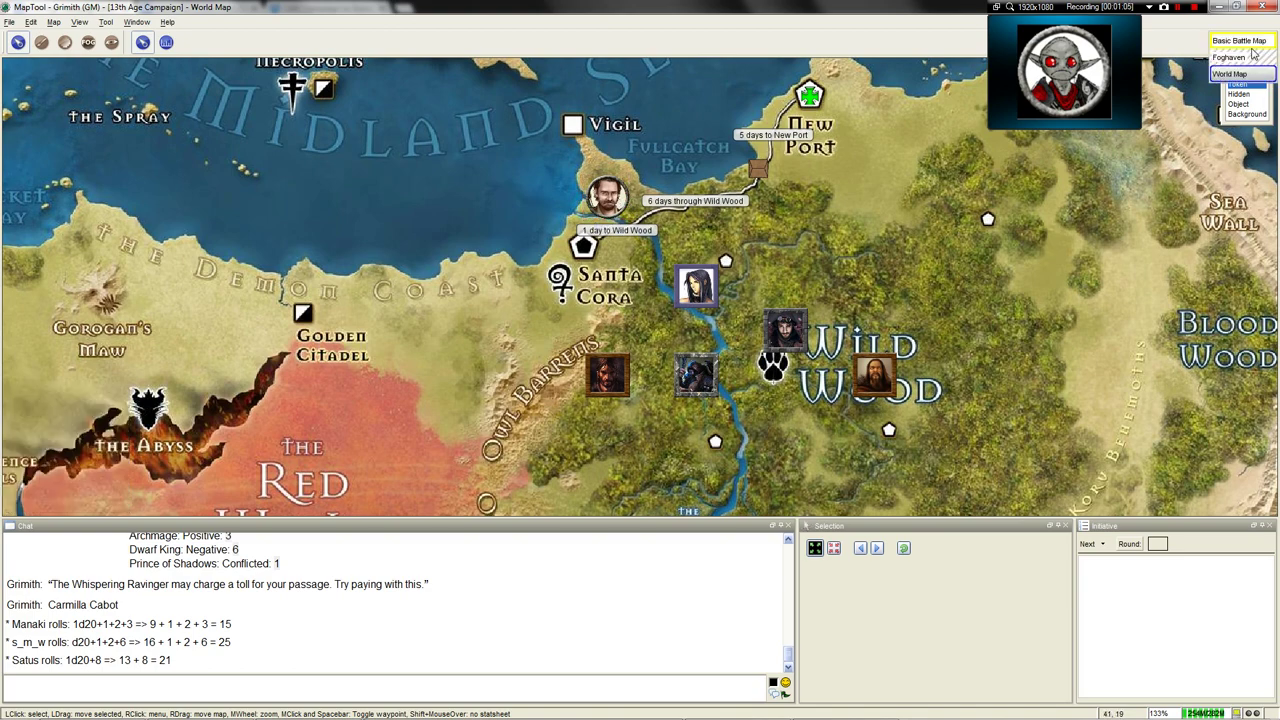
pyautogui.click(1240, 41)
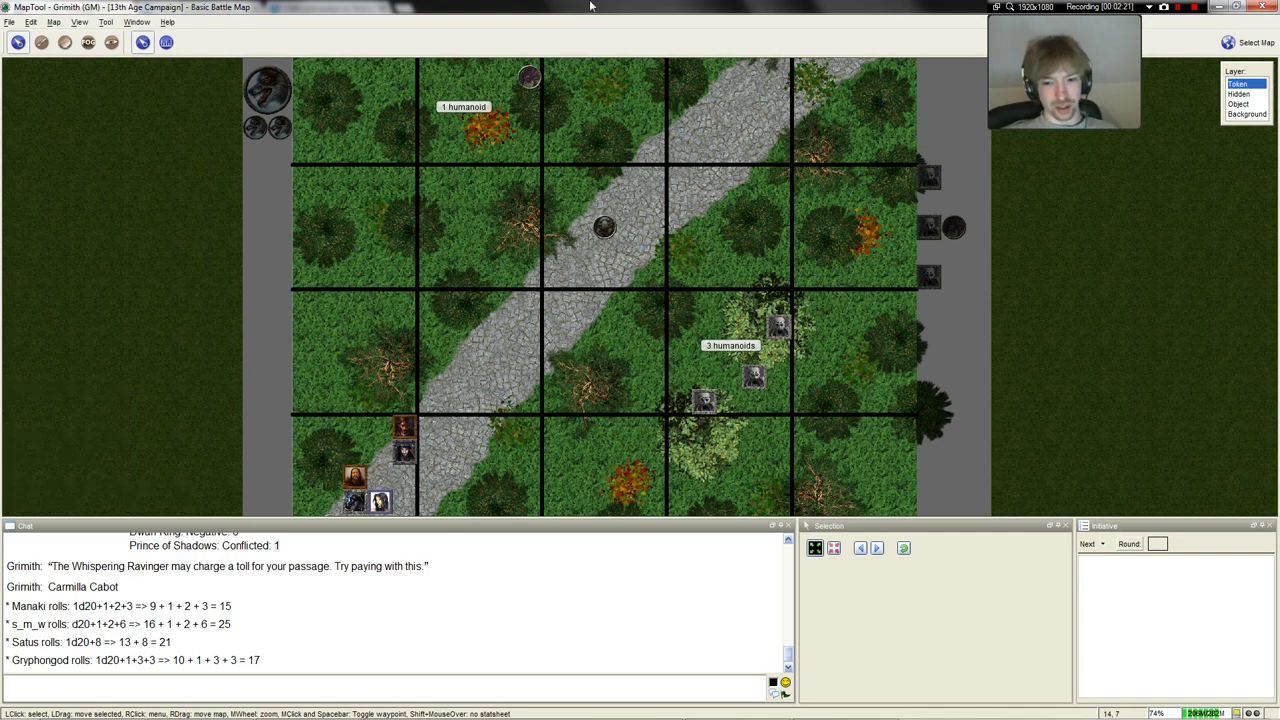
pyautogui.press('Down')
pyautogui.moveTo(469, 248); pyautogui.dragTo(484, 313)
pyautogui.scroll(-2, 484, 313)
pyautogui.scroll(3, 481, 309)
pyautogui.scroll(-4, 495, 279)
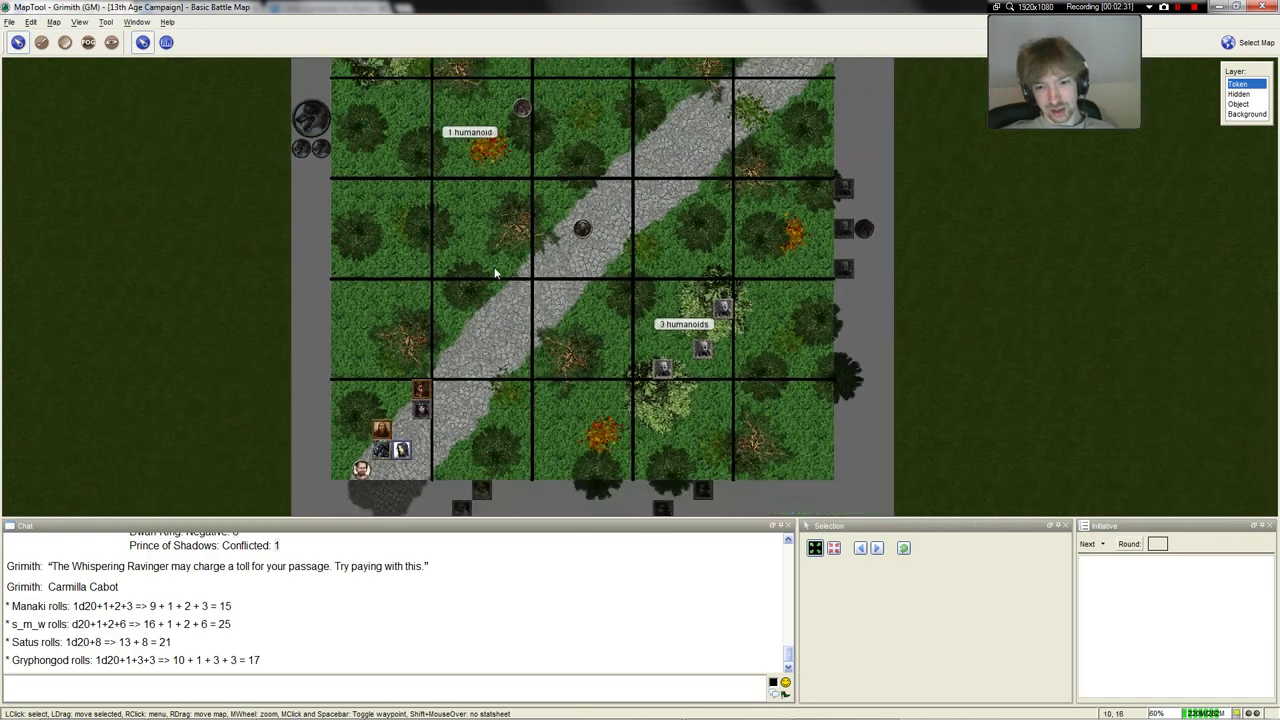
pyautogui.scroll(2, 496, 309)
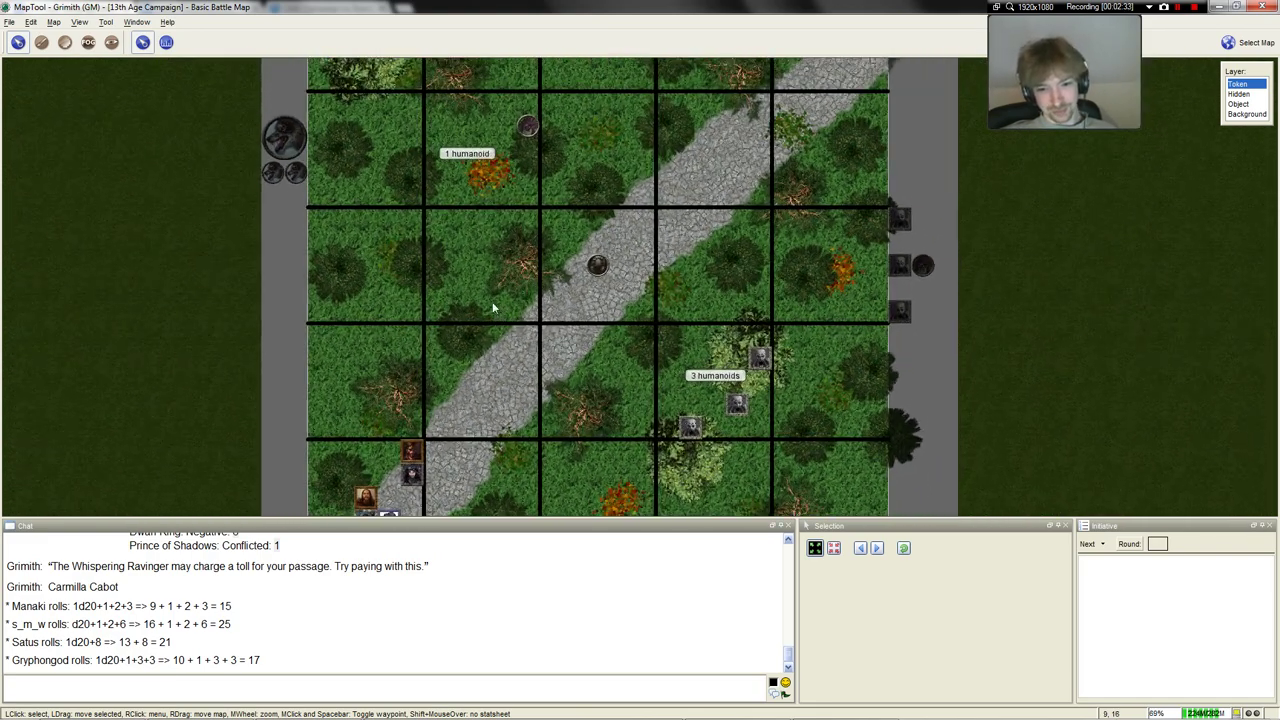
pyautogui.moveTo(496, 309); pyautogui.dragTo(458, 276)
pyautogui.scroll(-2, 459, 274)
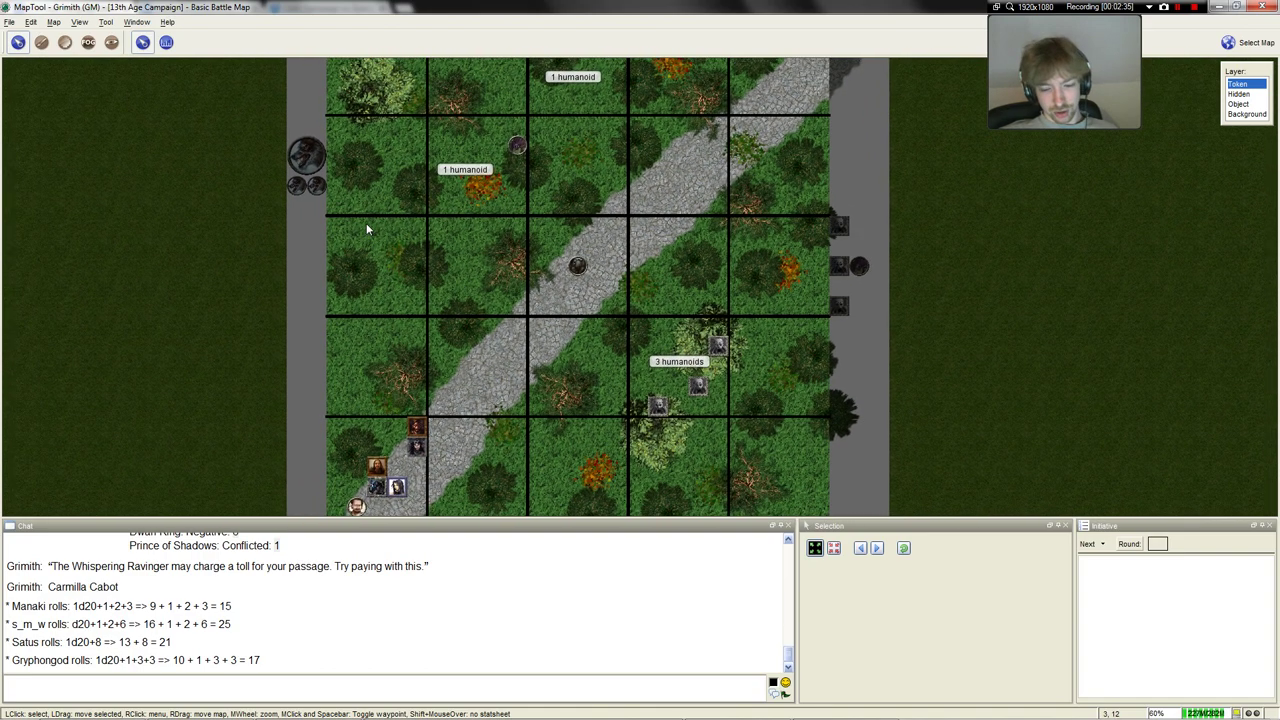
pyautogui.moveTo(416, 447); pyautogui.dragTo(492, 369)
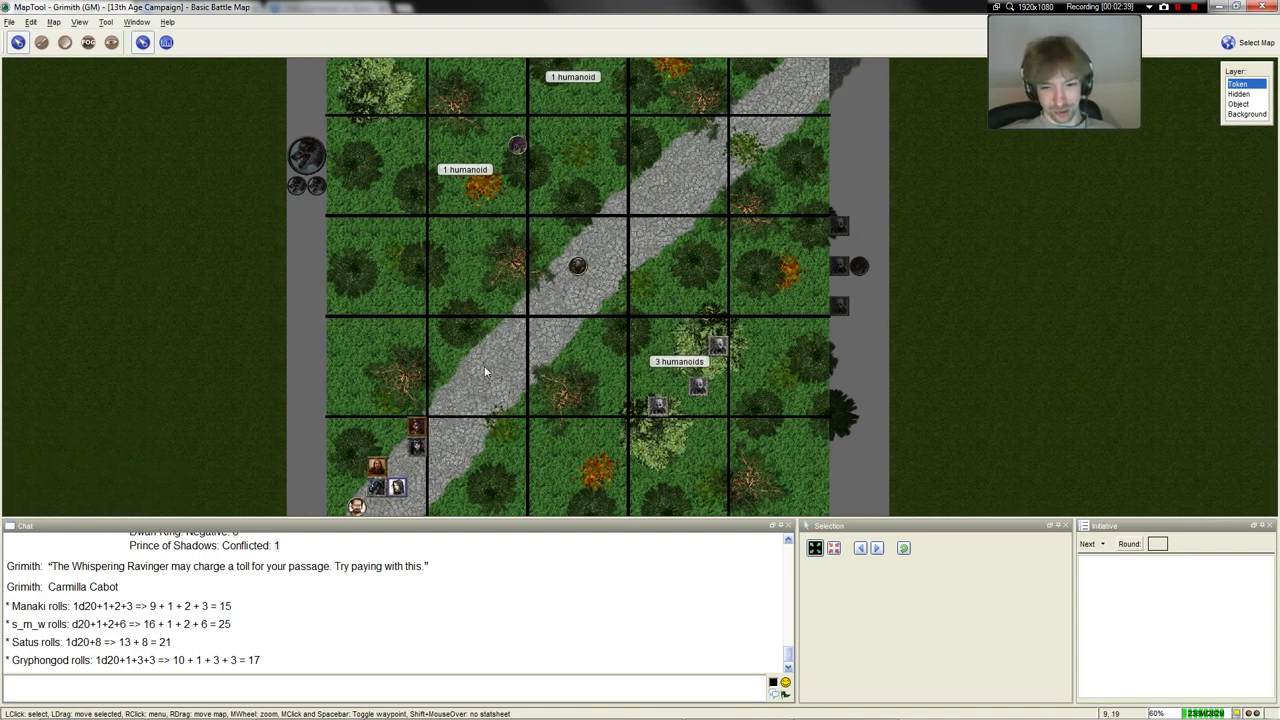
pyautogui.scroll(4, 502, 251)
pyautogui.scroll(-4, 497, 240)
pyautogui.scroll(1, 492, 257)
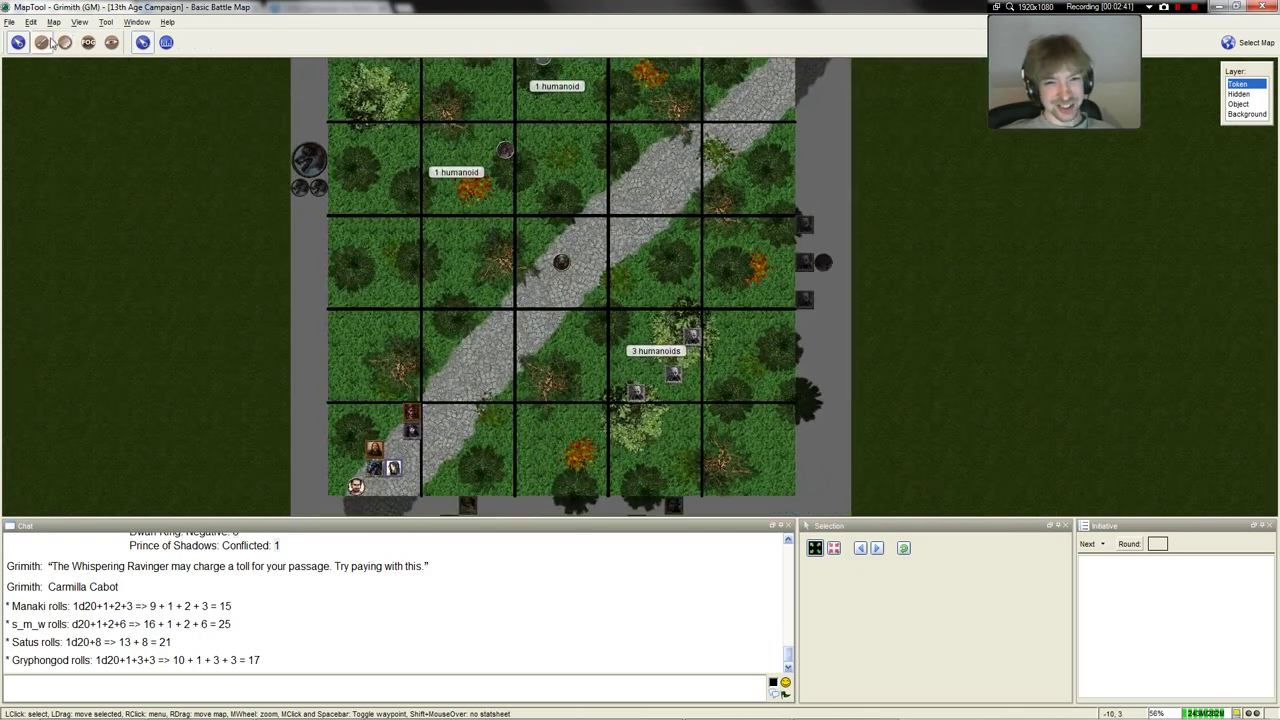
pyautogui.click(79, 22)
pyautogui.click(110, 36)
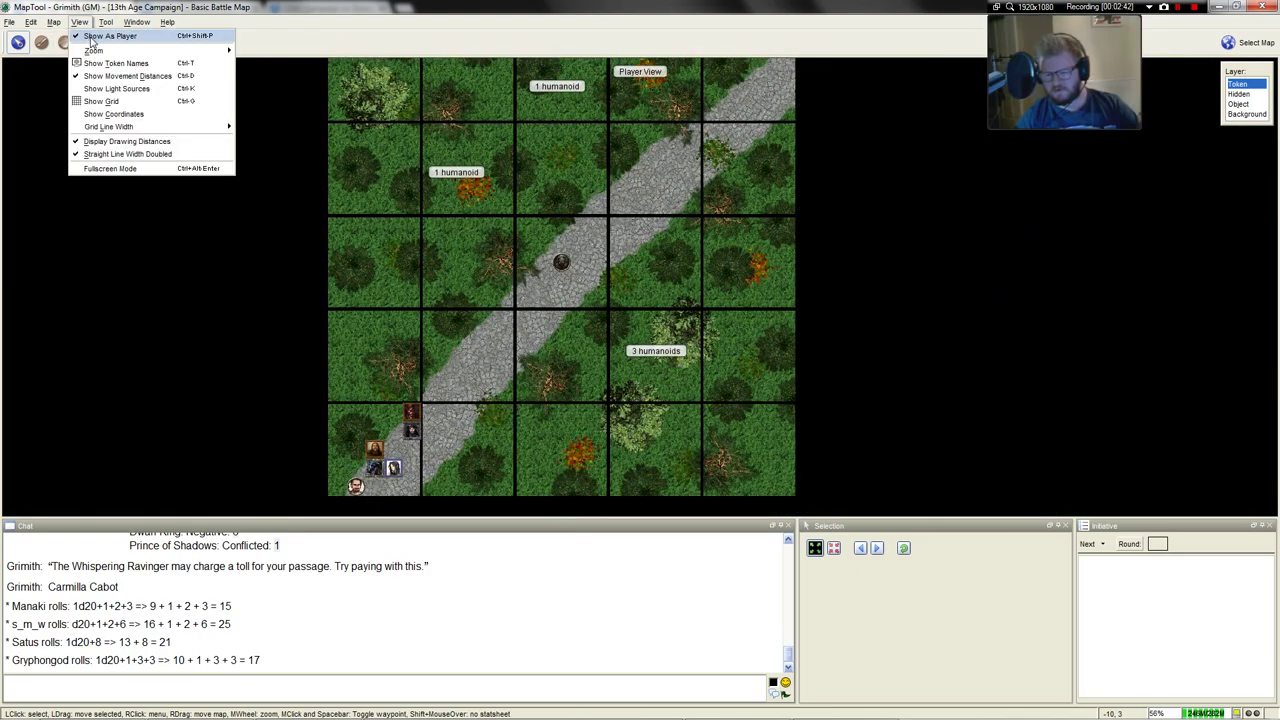
pyautogui.hotkey('ctrl', 'shift', 'p')
pyautogui.scroll(2, 314, 188)
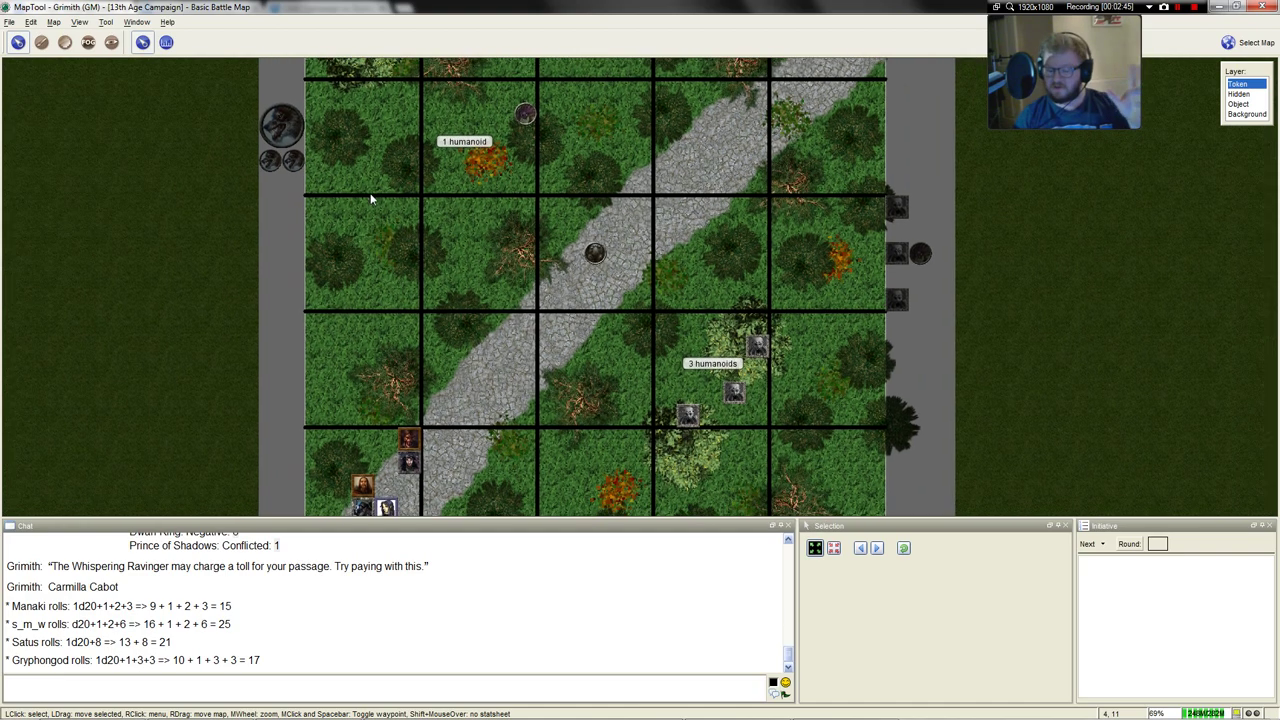
pyautogui.moveTo(372, 191); pyautogui.dragTo(387, 150)
pyautogui.scroll(2, 397, 163)
pyautogui.scroll(-3, 405, 172)
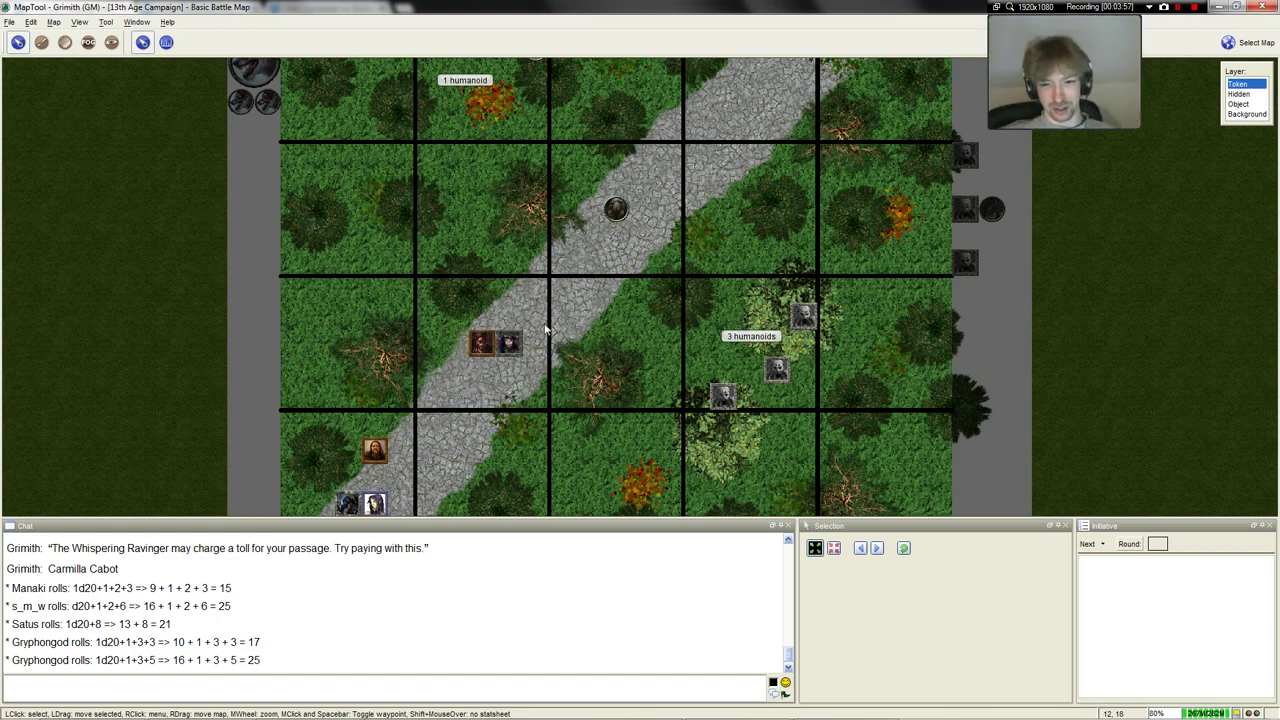
# Zoom the forest battle map out to show the advancing party tokens
pyautogui.scroll(-3, 515, 320)
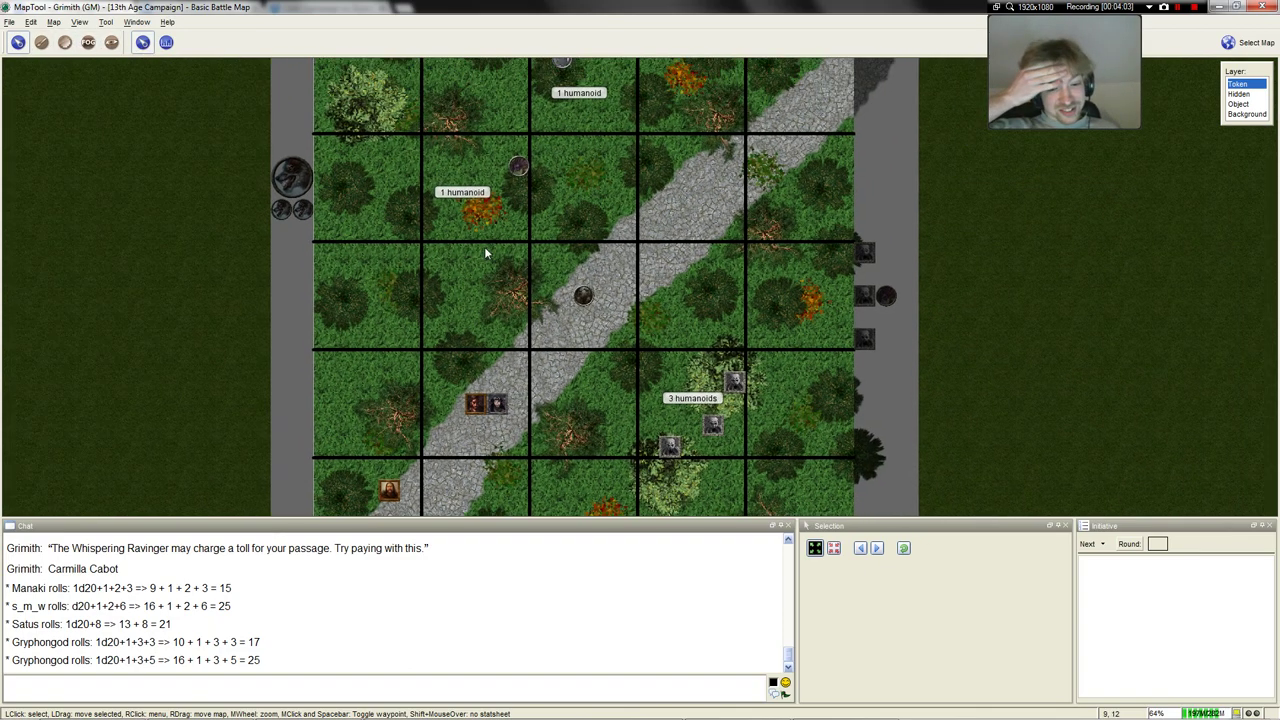
# Ping the top humanoid, the three humanoids, and the party pair on the road
pyautogui.press('space')
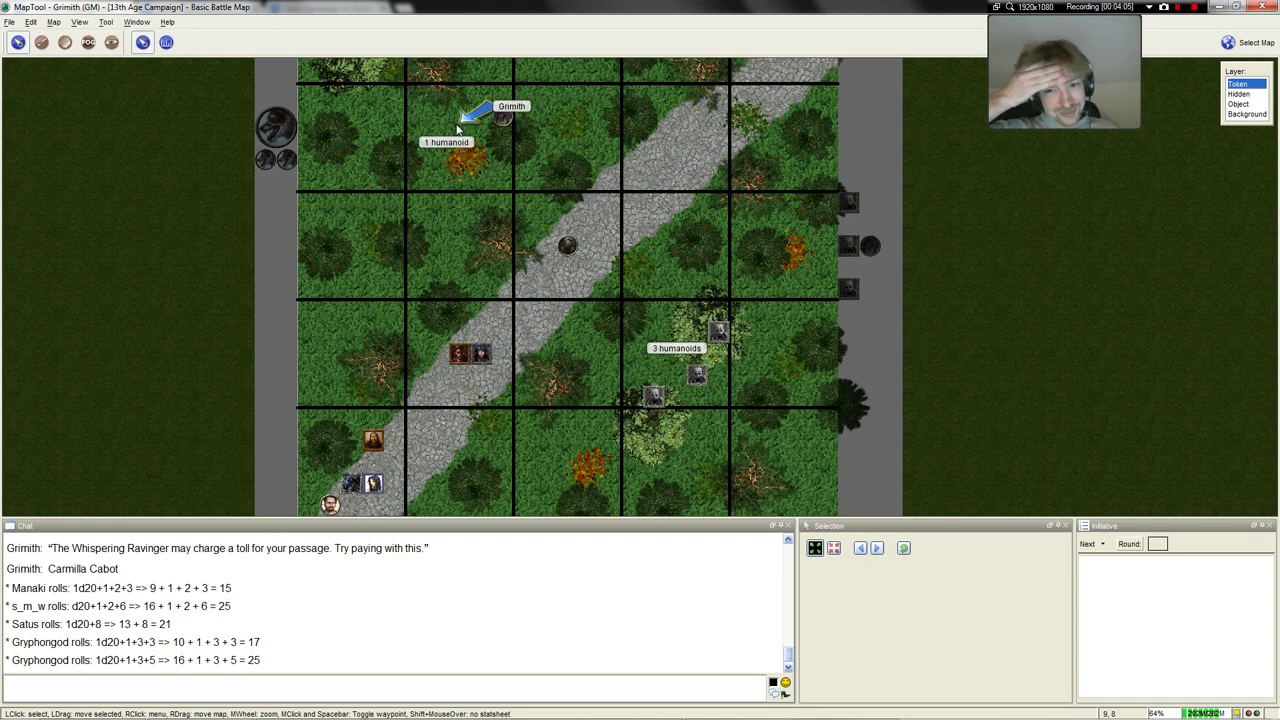
pyautogui.press('space')
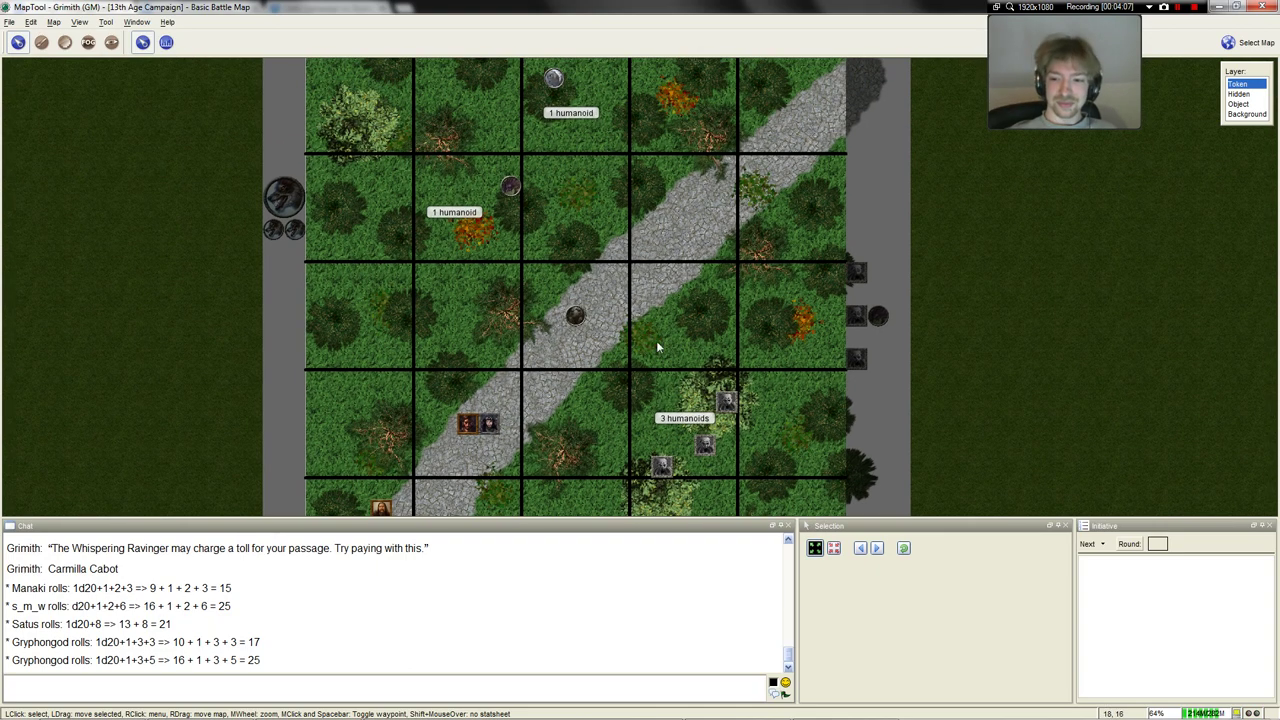
pyautogui.press('space')
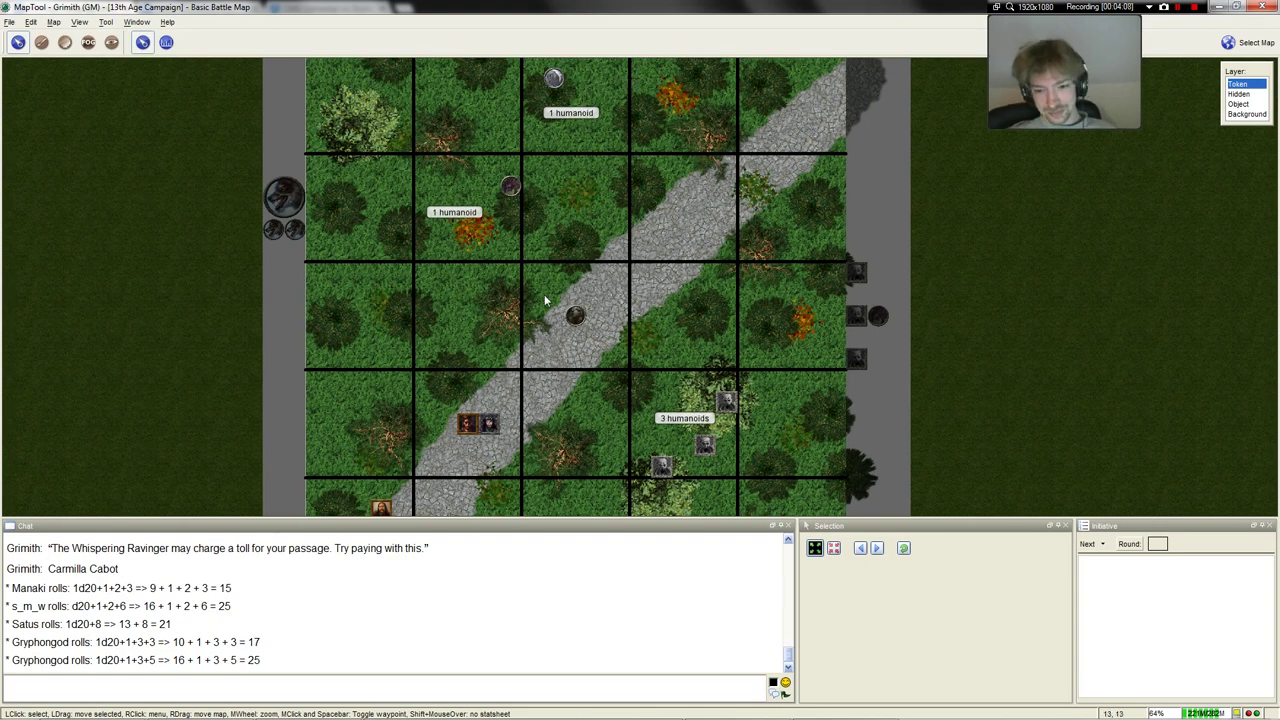
pyautogui.press('space')
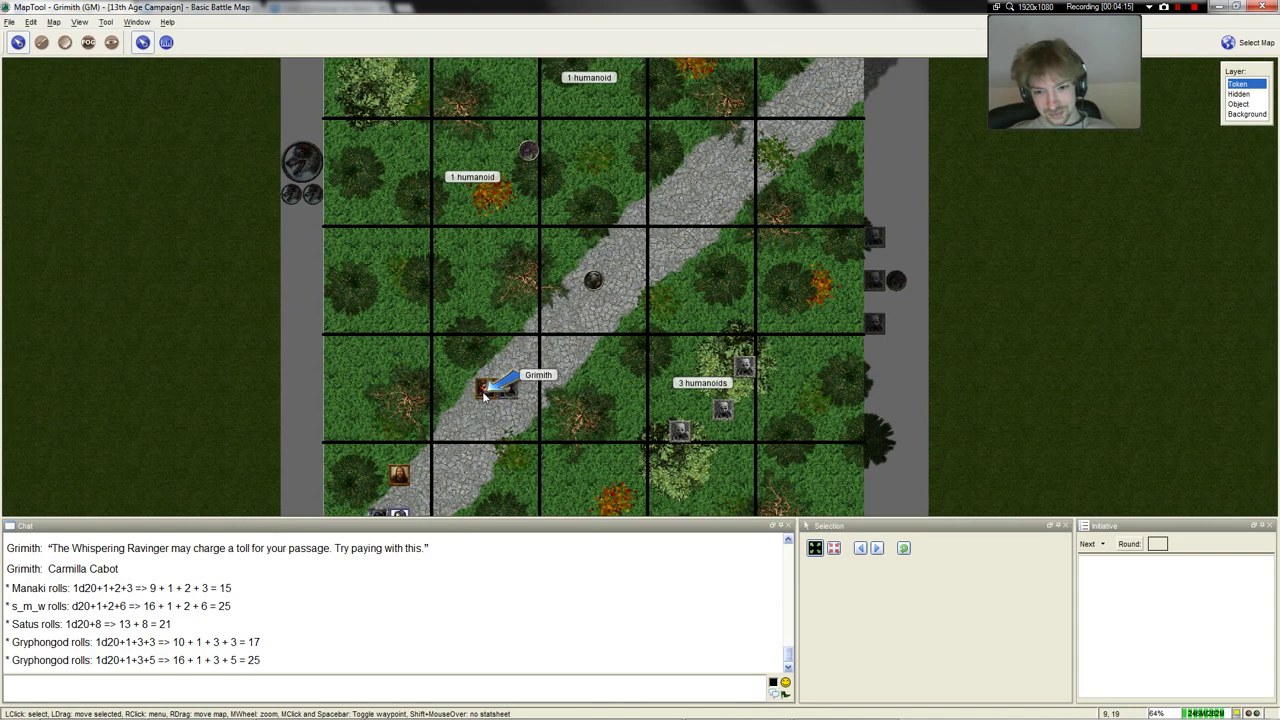
pyautogui.moveTo(486, 395)
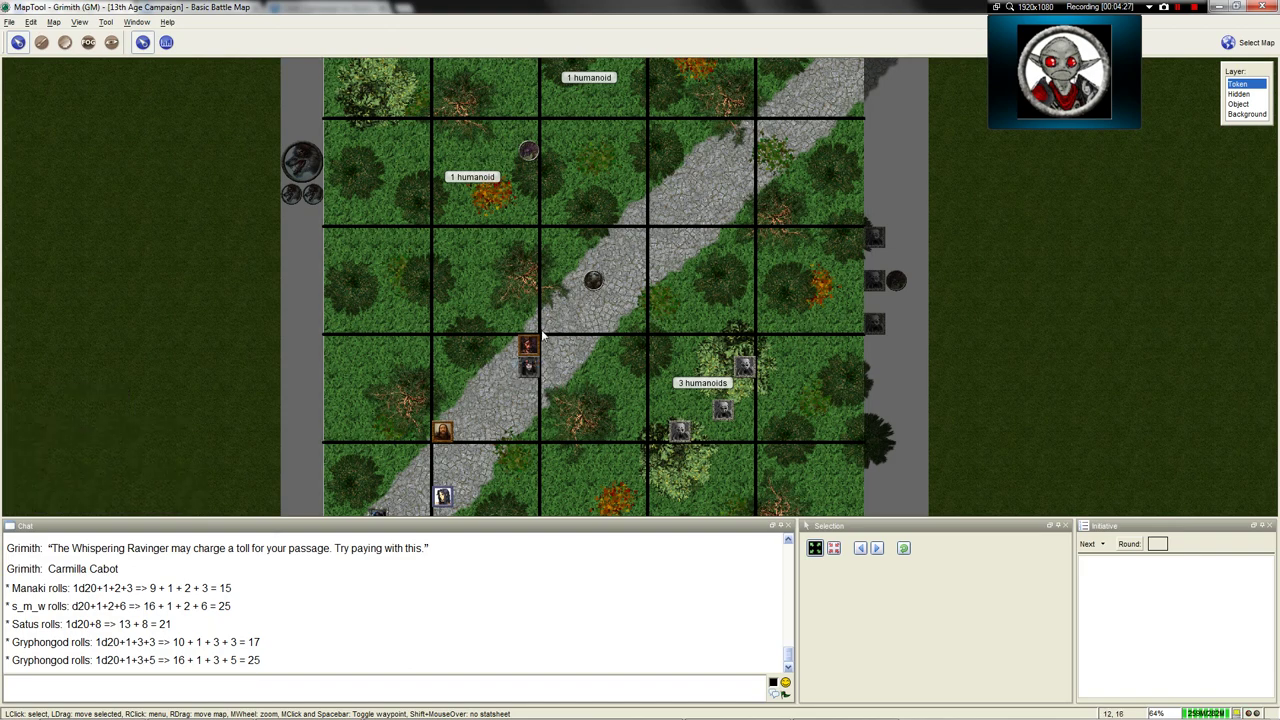
# Pan the map and ping spots beside the road while Manaki moves four squares
pyautogui.moveTo(550, 322); pyautogui.dragTo(522, 310)
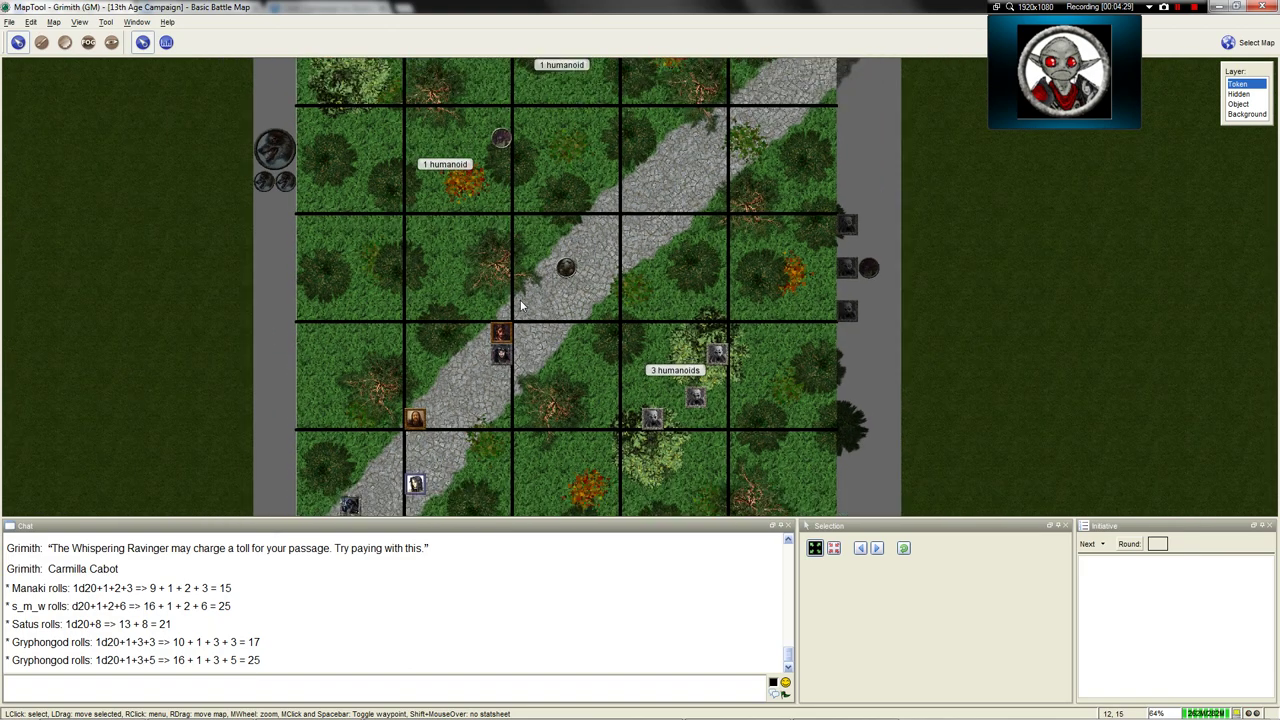
pyautogui.press('space')
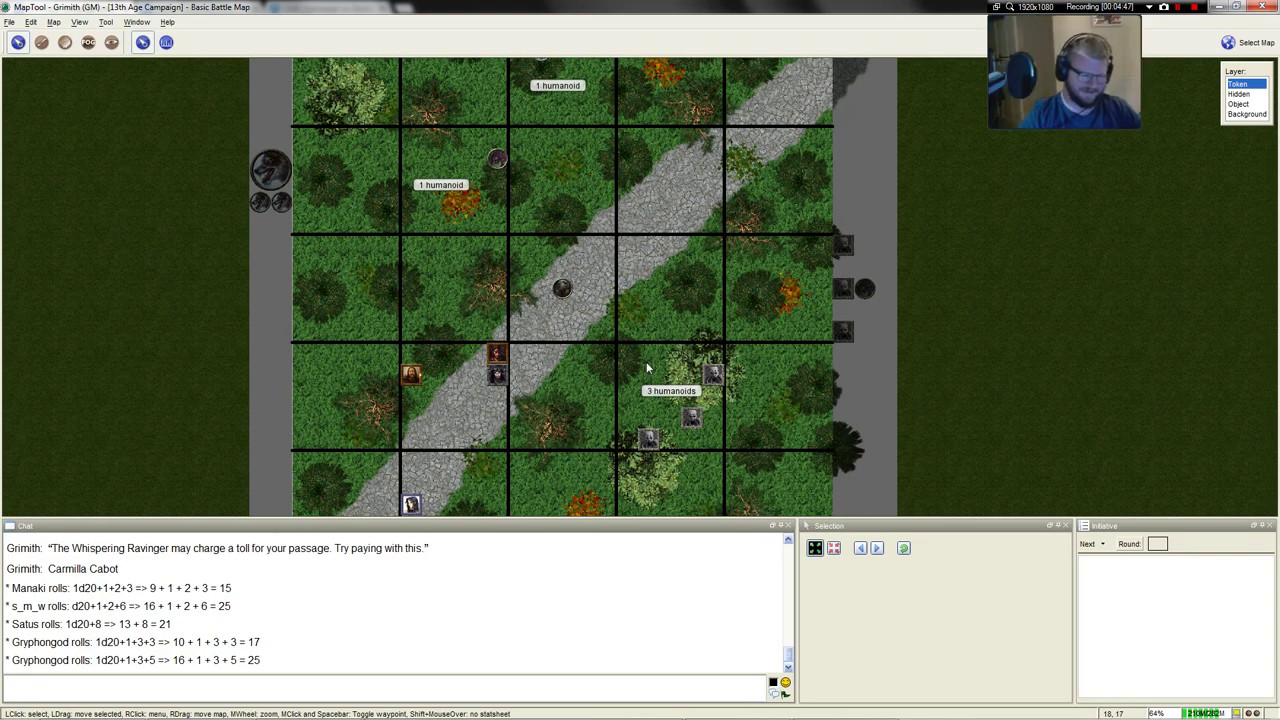
pyautogui.scroll(1, 558, 346)
pyautogui.press('space')
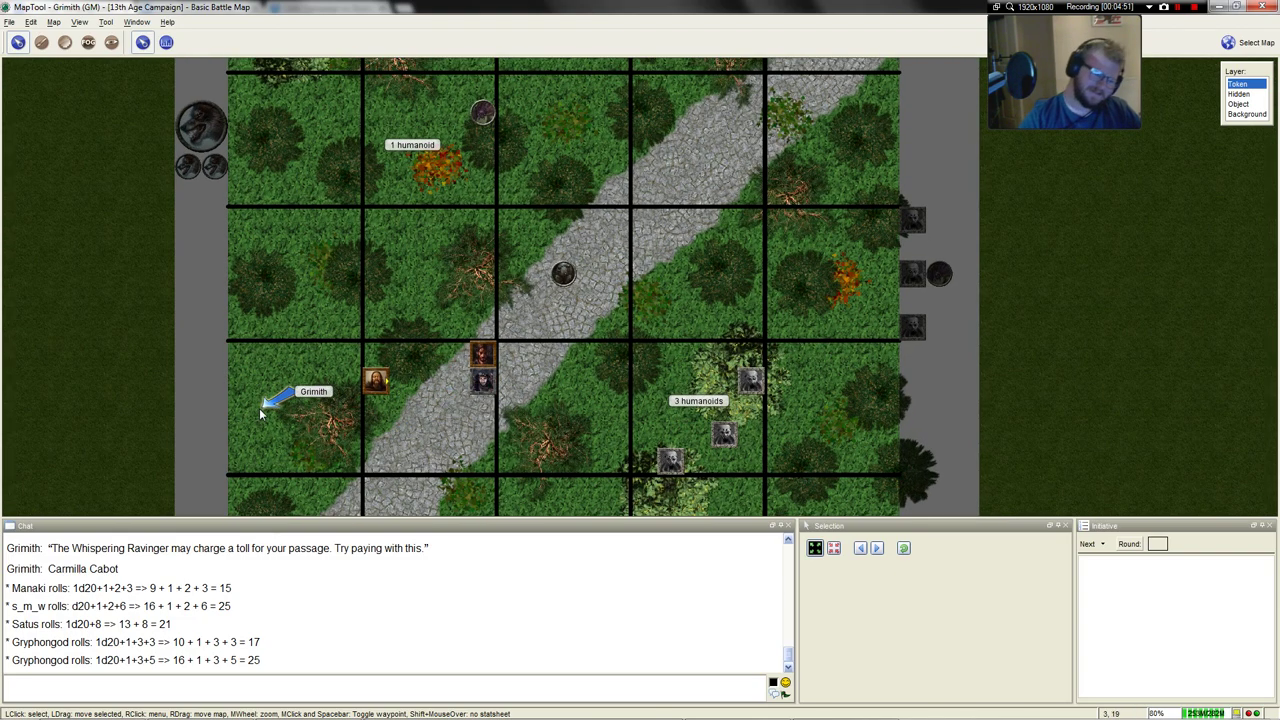
pyautogui.moveTo(414, 421); pyautogui.dragTo(395, 334)
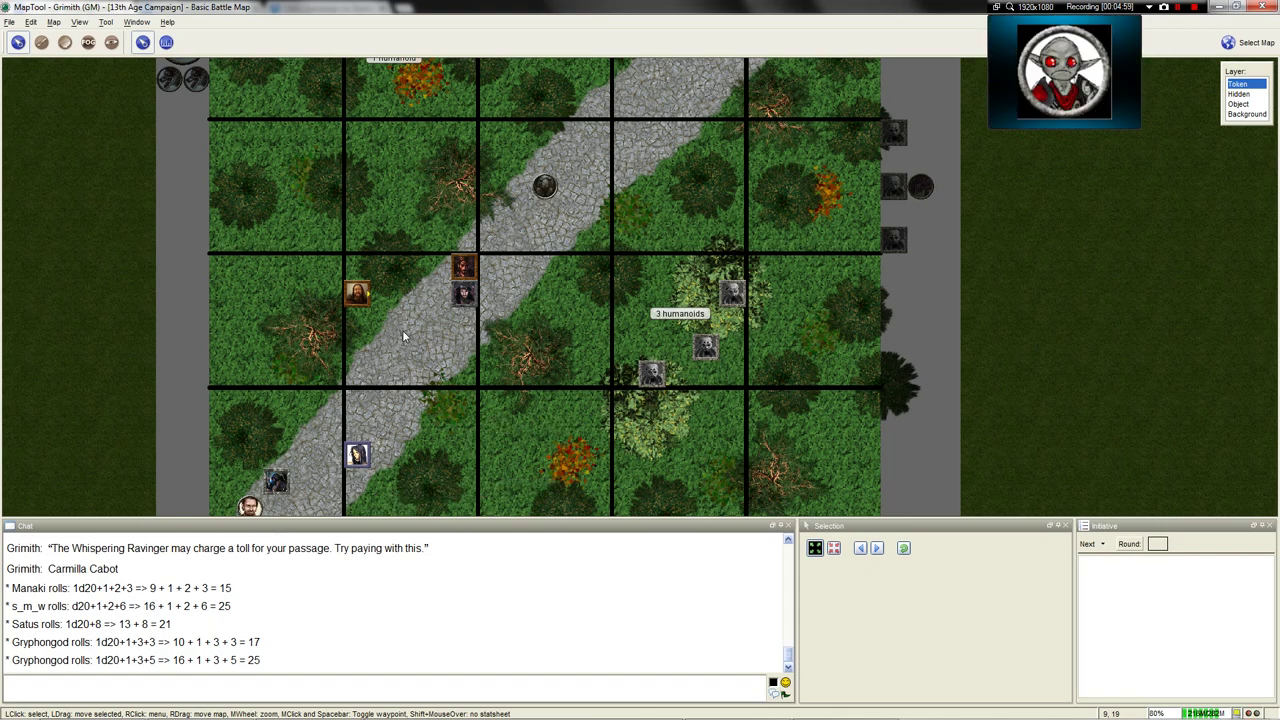
pyautogui.moveTo(402, 330); pyautogui.dragTo(413, 256)
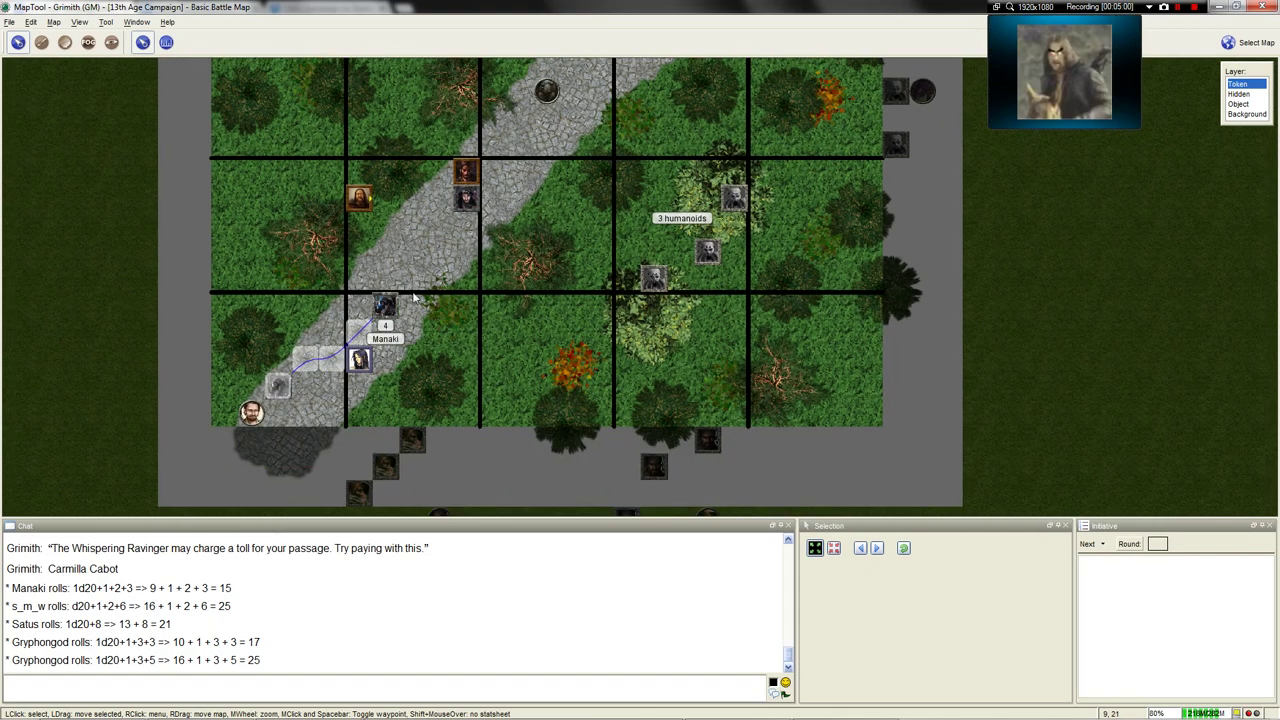
pyautogui.moveTo(417, 308); pyautogui.dragTo(442, 390)
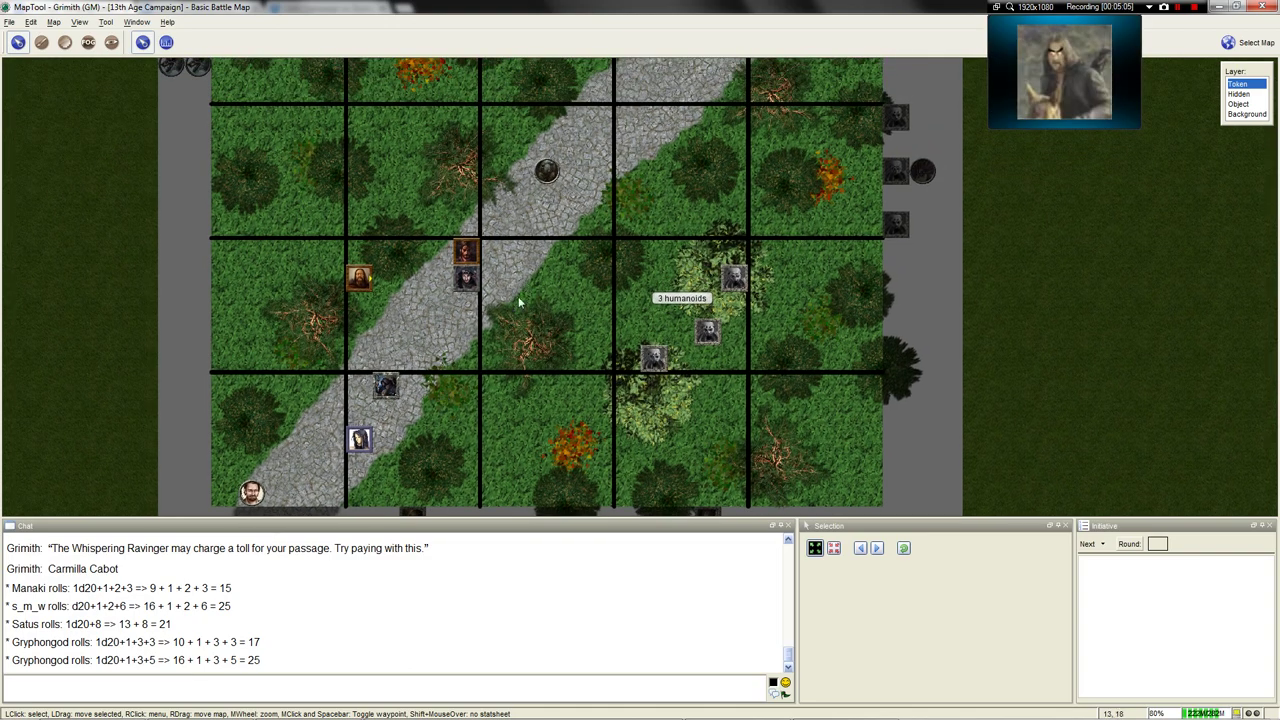
pyautogui.scroll(-2, 505, 338)
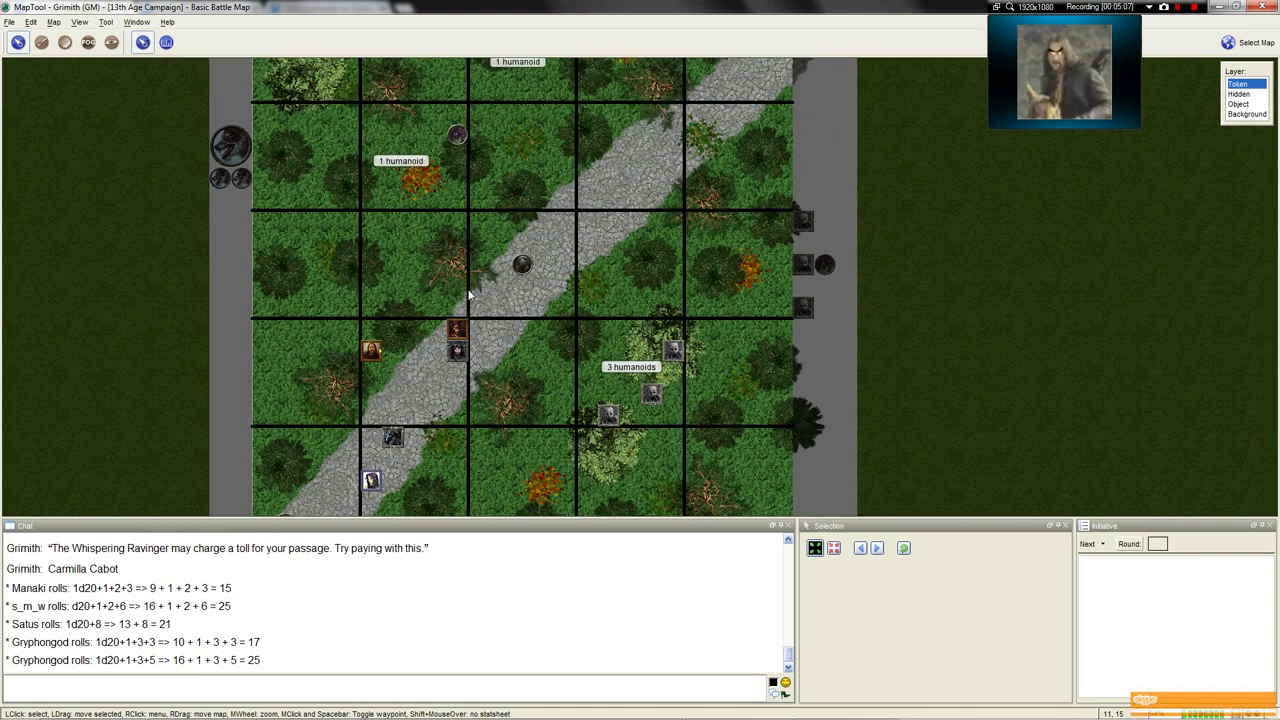
pyautogui.moveTo(470, 296)
pyautogui.mouseDown()
pyautogui.moveTo(419, 282)
pyautogui.moveTo(434, 318)
pyautogui.moveTo(455, 290)
pyautogui.mouseUp()
pyautogui.scroll(2, 484, 272)
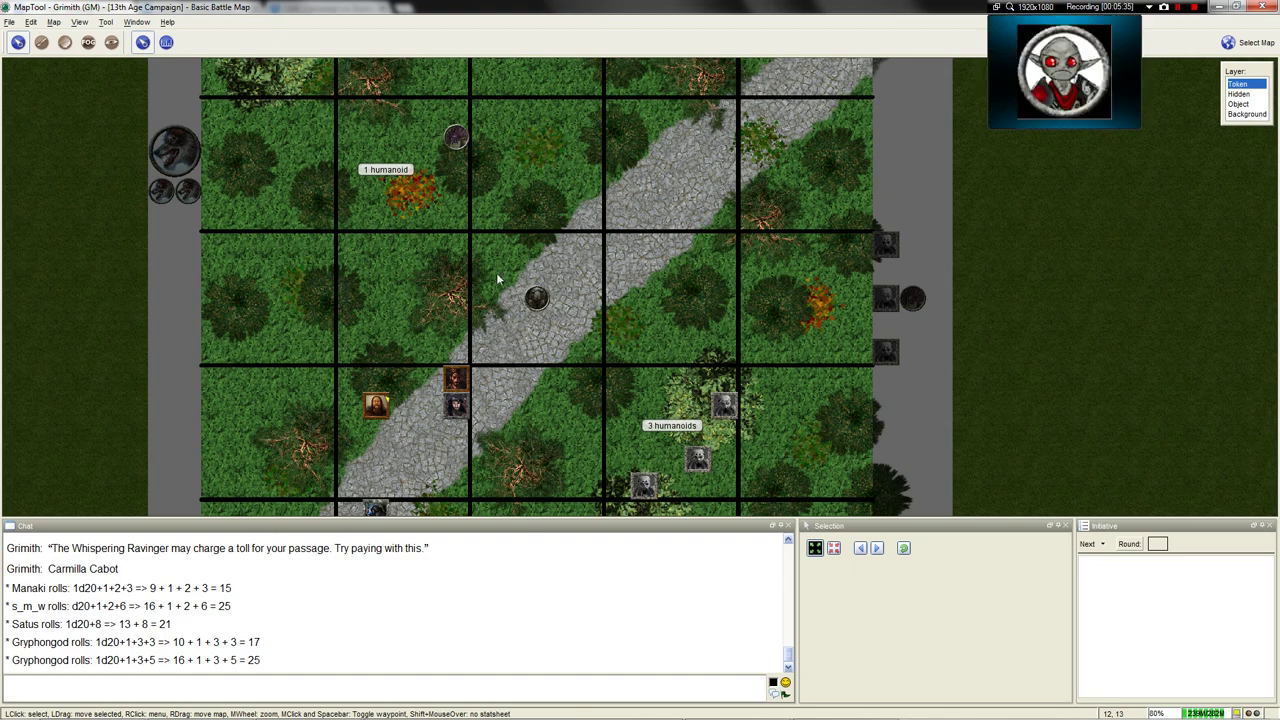
pyautogui.moveTo(566, 300); pyautogui.dragTo(565, 208)
pyautogui.scroll(-1, 558, 218)
pyautogui.moveTo(555, 205)
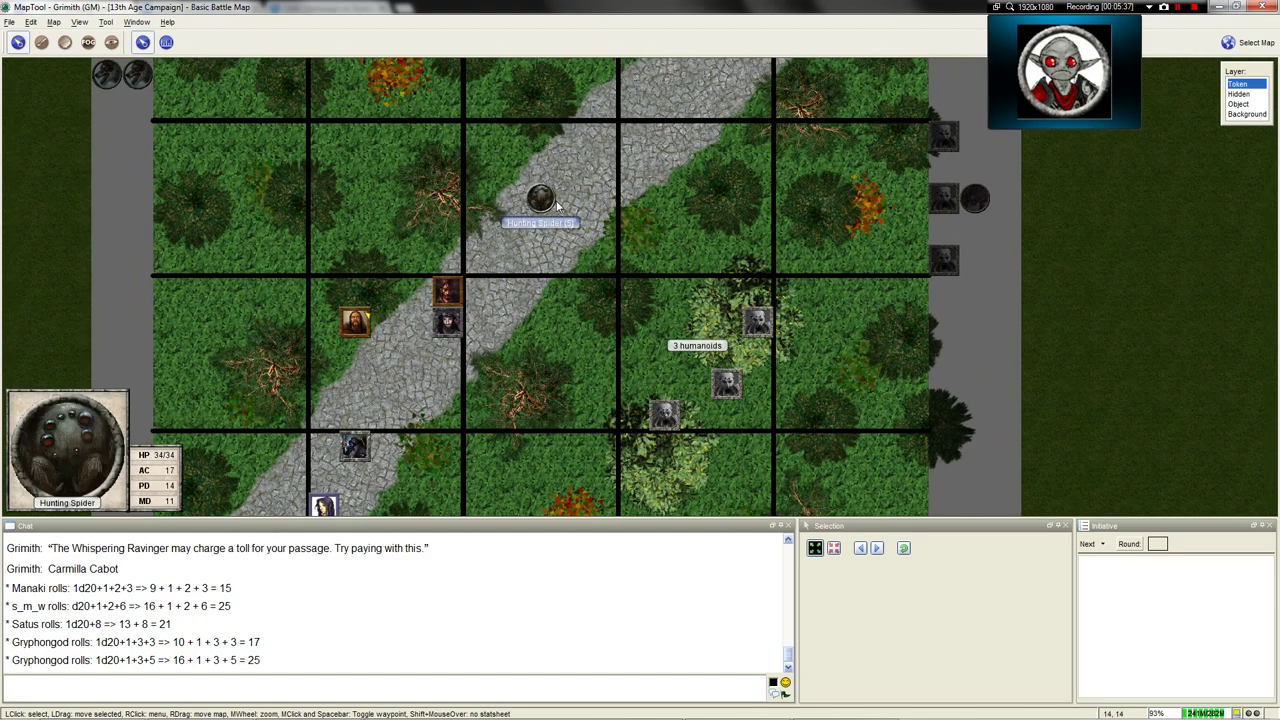
pyautogui.scroll(1, 555, 200)
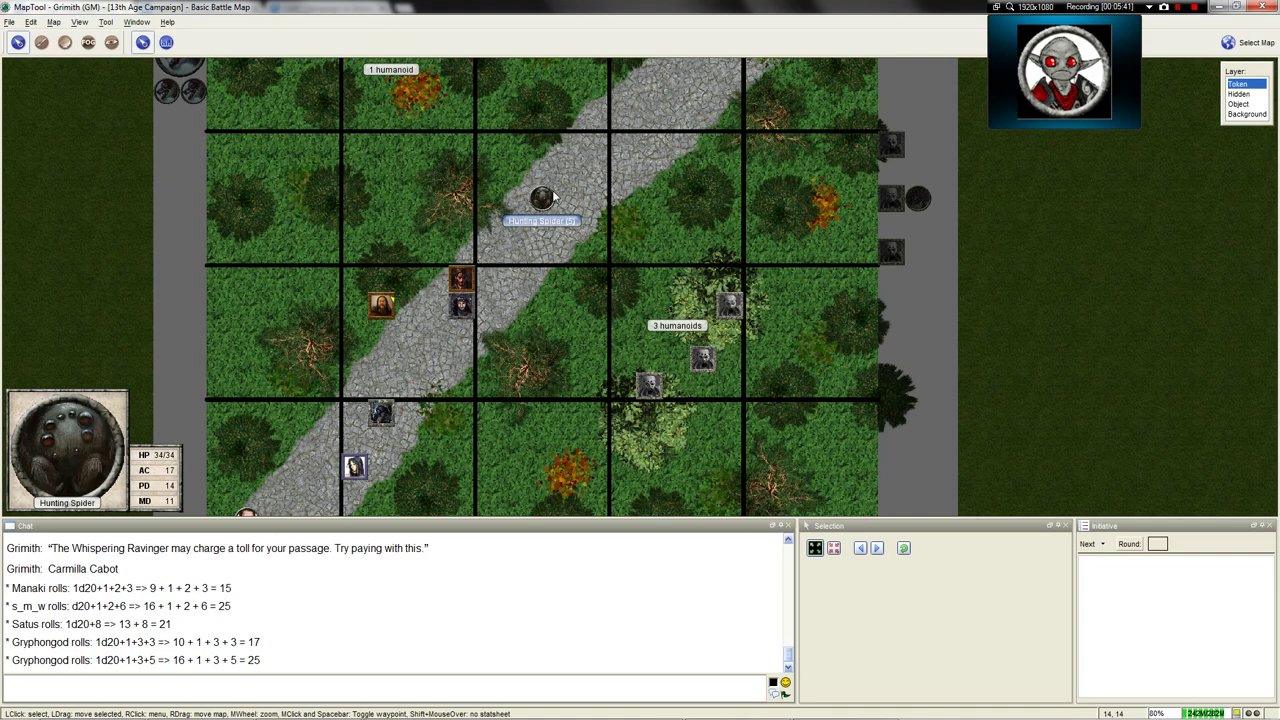
pyautogui.scroll(-2, 553, 198)
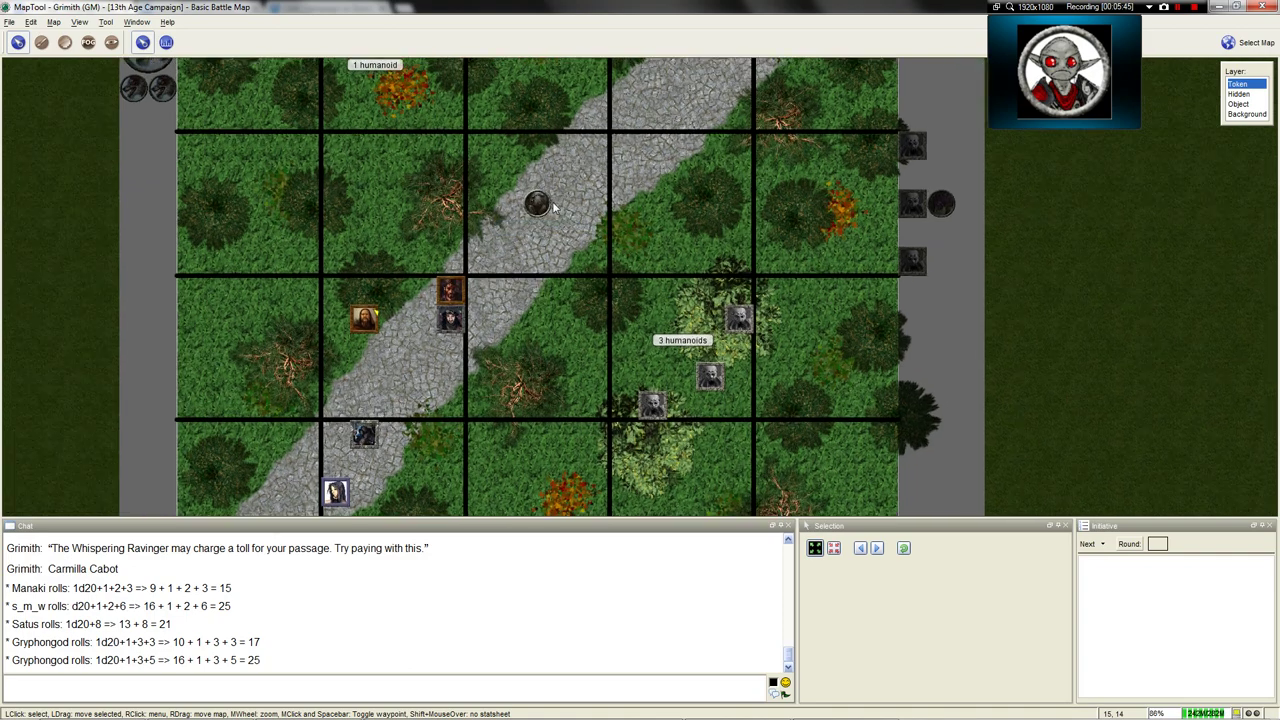
pyautogui.scroll(1, 553, 206)
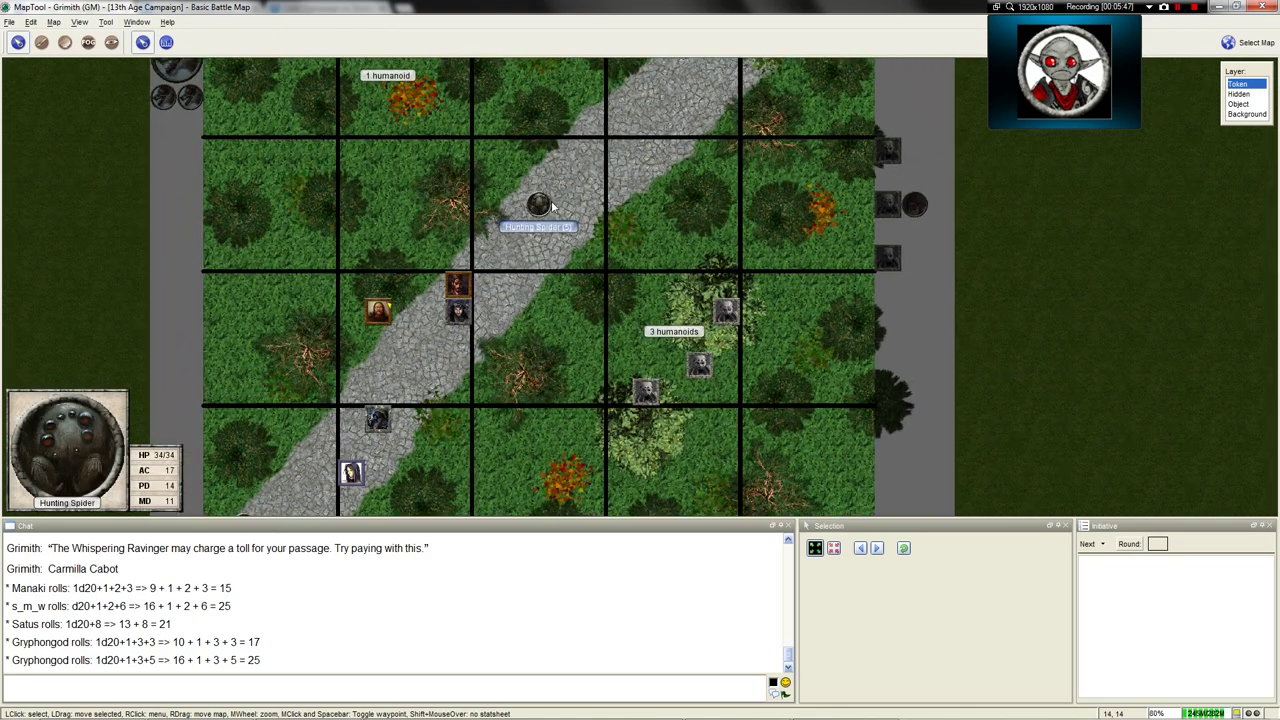
pyautogui.scroll(-2, 553, 206)
pyautogui.scroll(1, 548, 220)
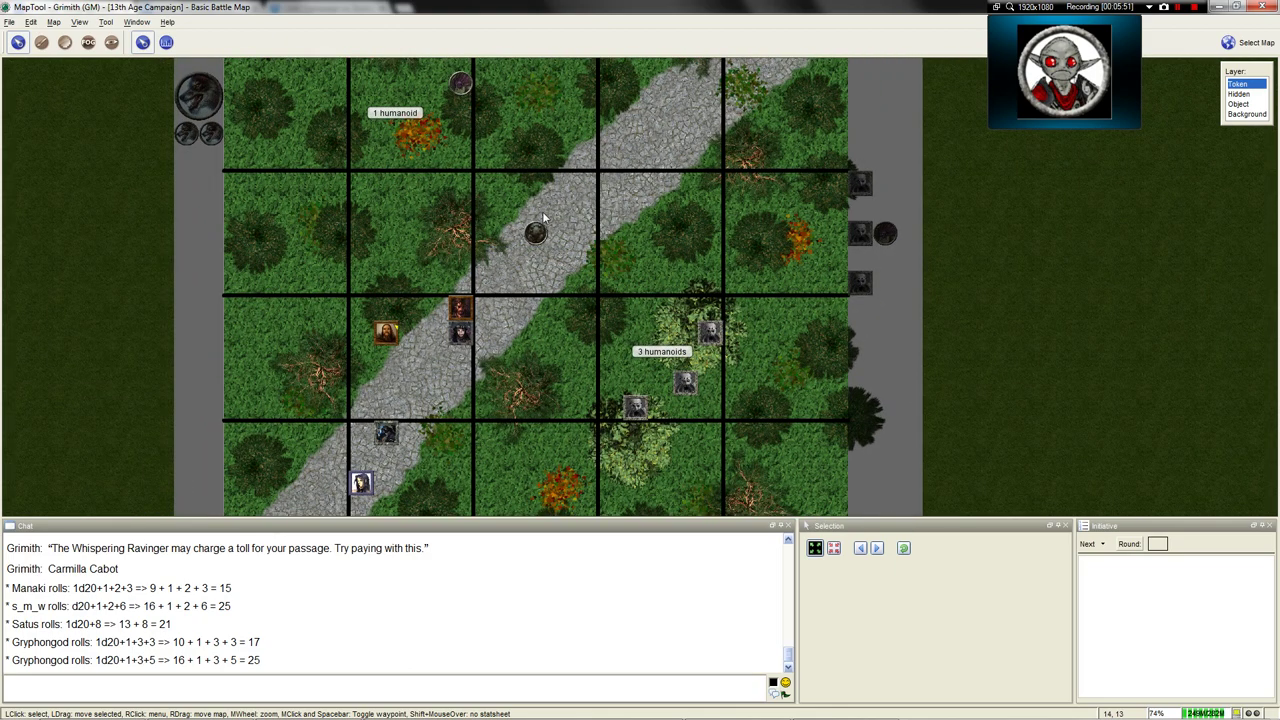
pyautogui.scroll(-1, 542, 211)
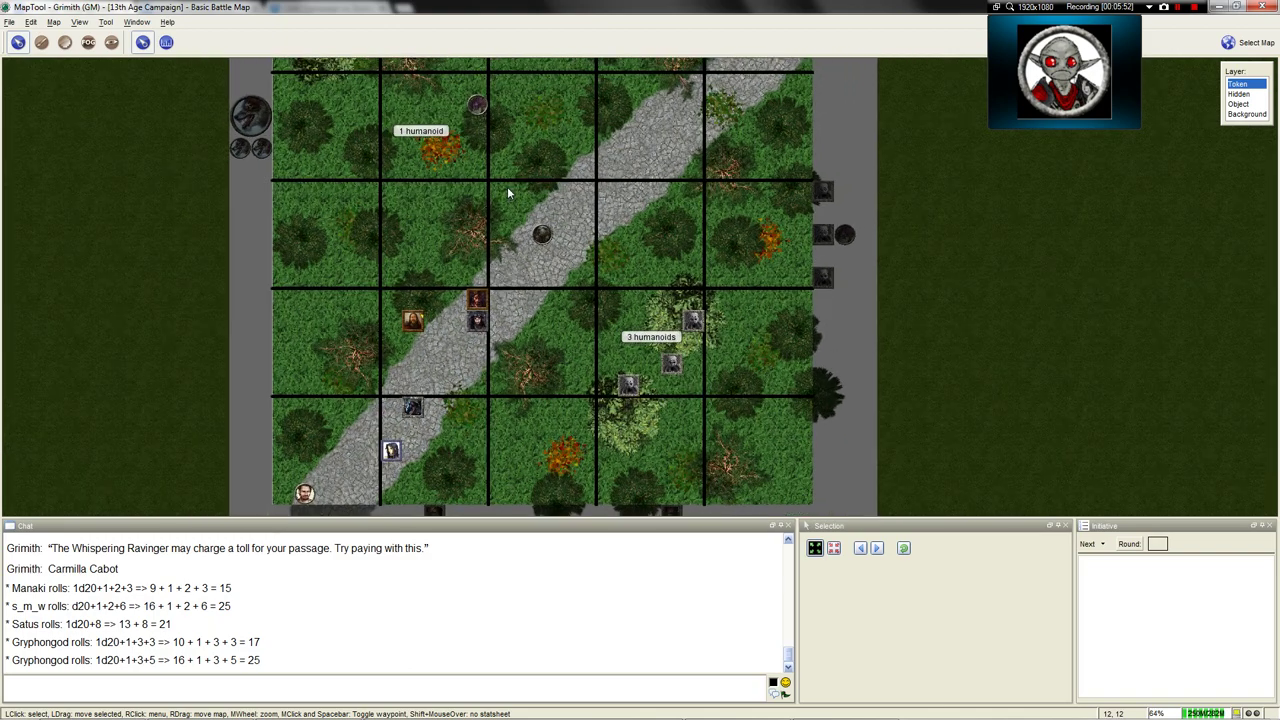
pyautogui.moveTo(508, 193); pyautogui.dragTo(510, 215)
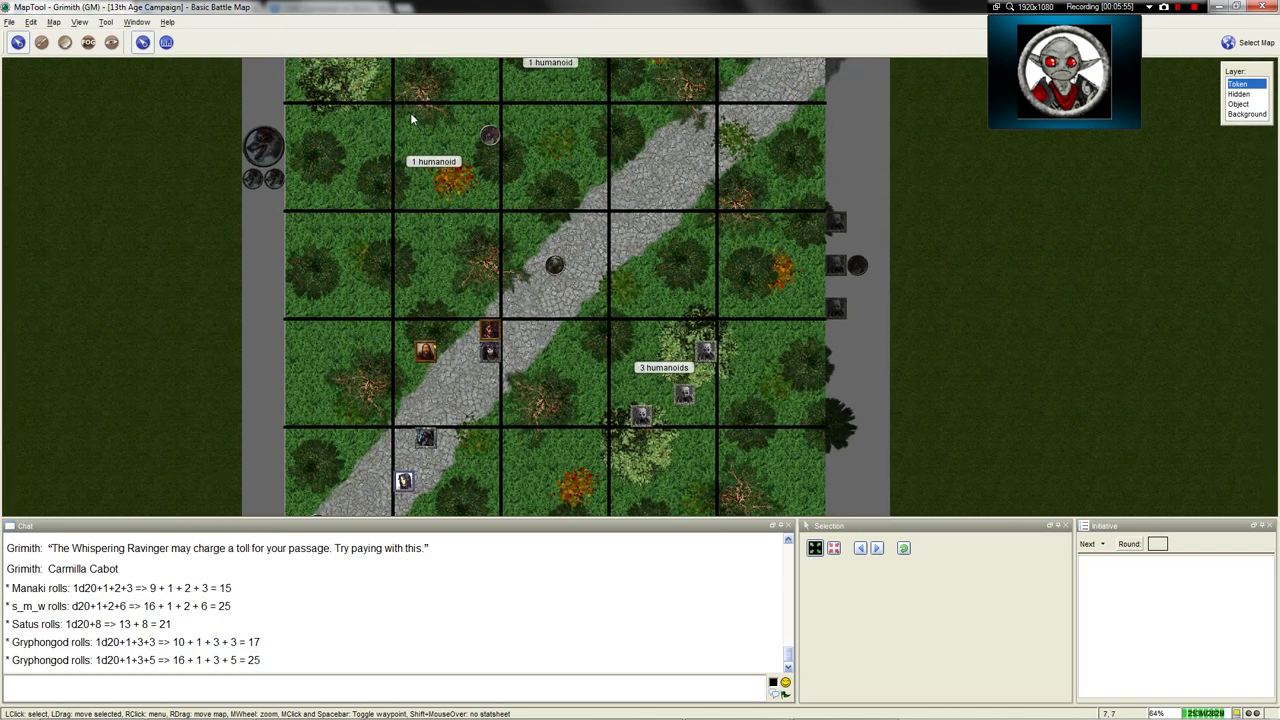
pyautogui.moveTo(393, 102); pyautogui.dragTo(721, 418)
pyautogui.click(644, 285)
pyautogui.scroll(1, 420, 196)
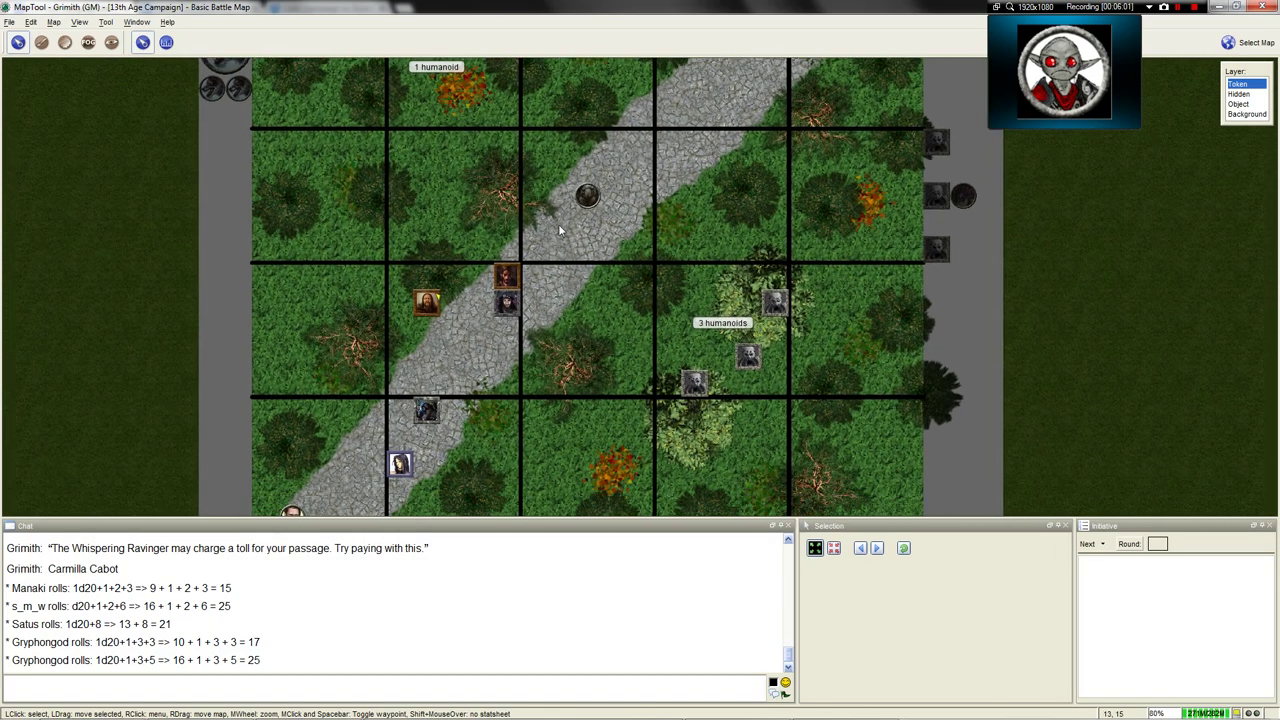
pyautogui.scroll(-1, 558, 224)
pyautogui.scroll(3, 558, 226)
# Pan and zoom the battle map while the Acid Arrow spell card posts to chat
pyautogui.moveTo(560, 230); pyautogui.dragTo(545, 320)
pyautogui.scroll(1, 586, 280)
pyautogui.scroll(-4, 592, 244)
pyautogui.scroll(3, 548, 328)
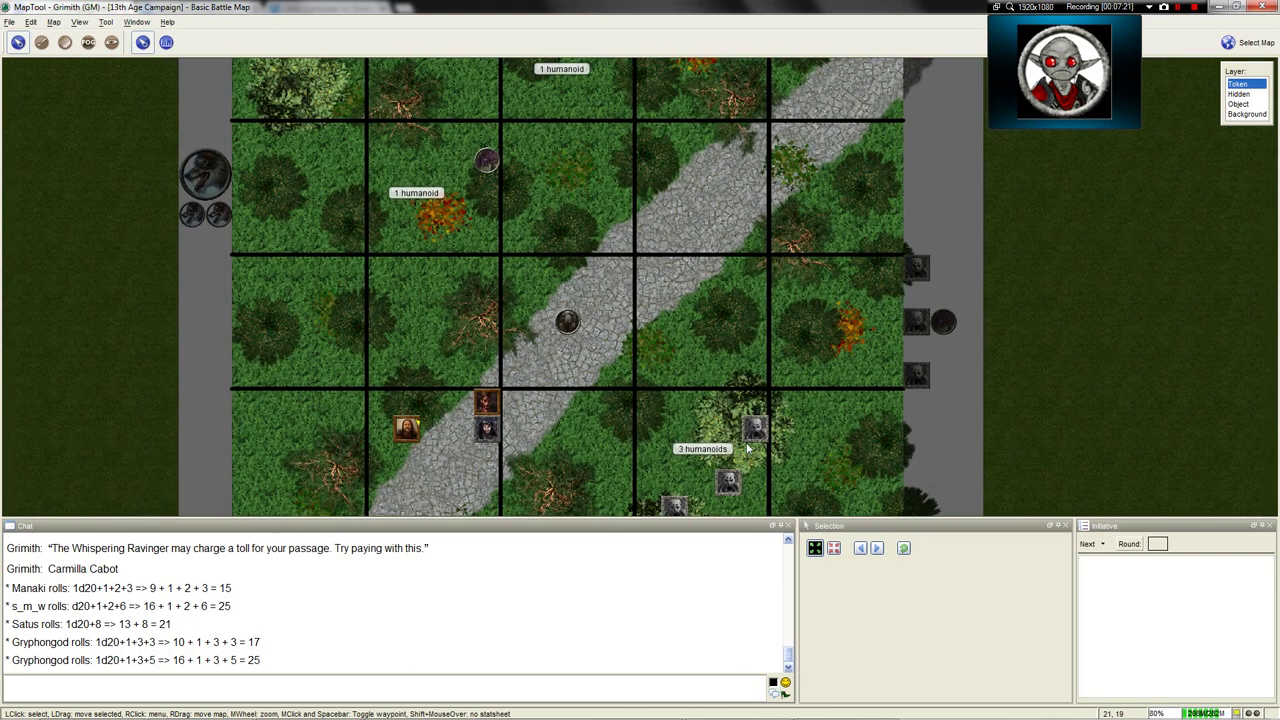
pyautogui.moveTo(571, 331)
pyautogui.moveTo(571, 331); pyautogui.dragTo(623, 366)
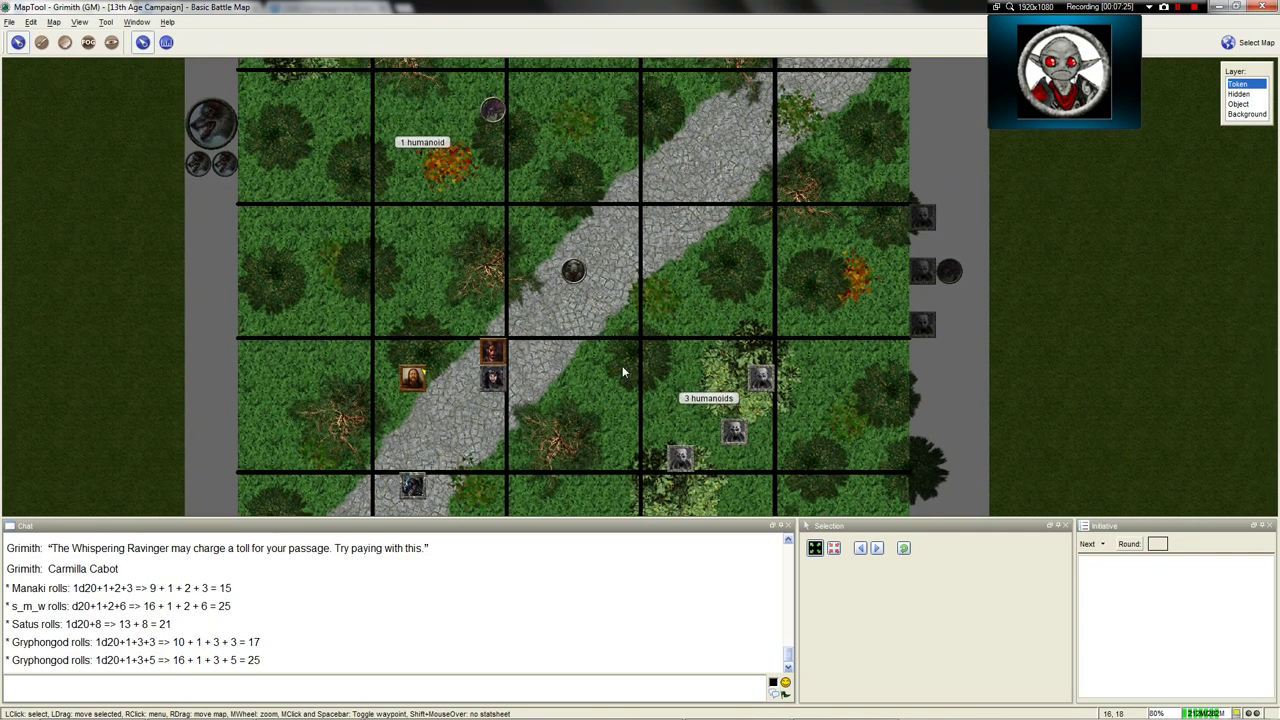
pyautogui.moveTo(628, 270); pyautogui.dragTo(637, 358)
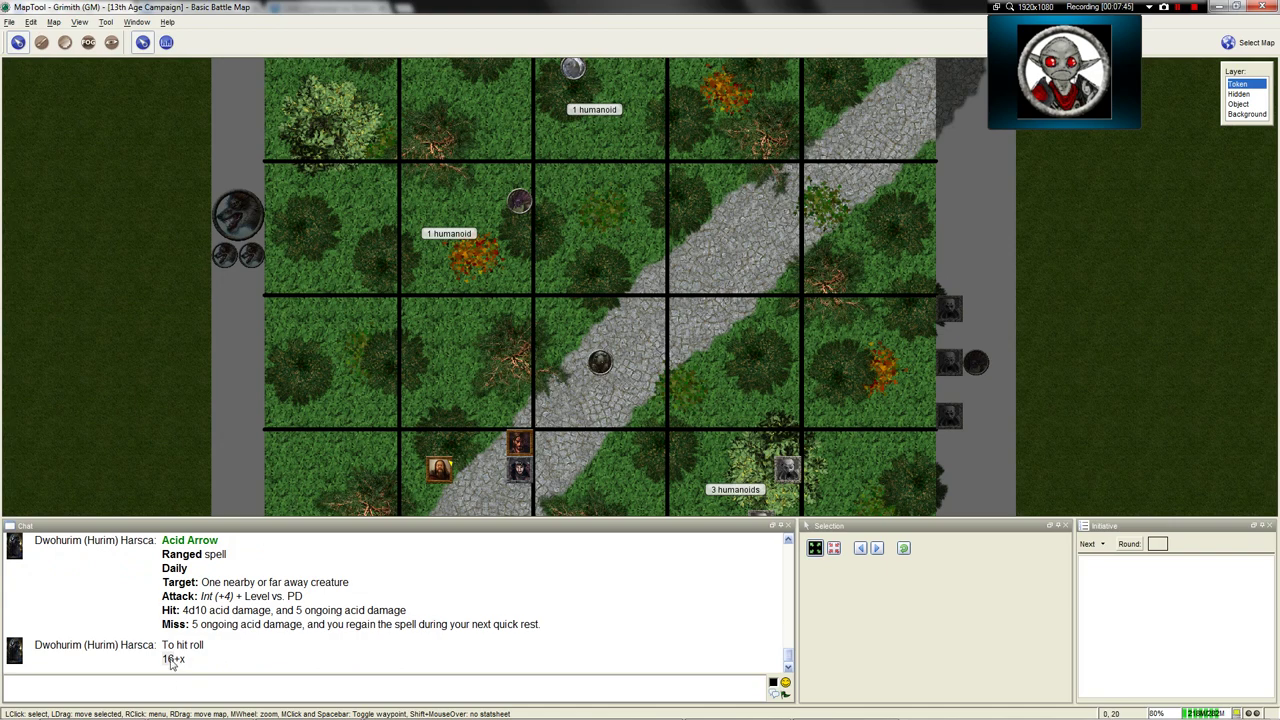
pyautogui.moveTo(172, 664)
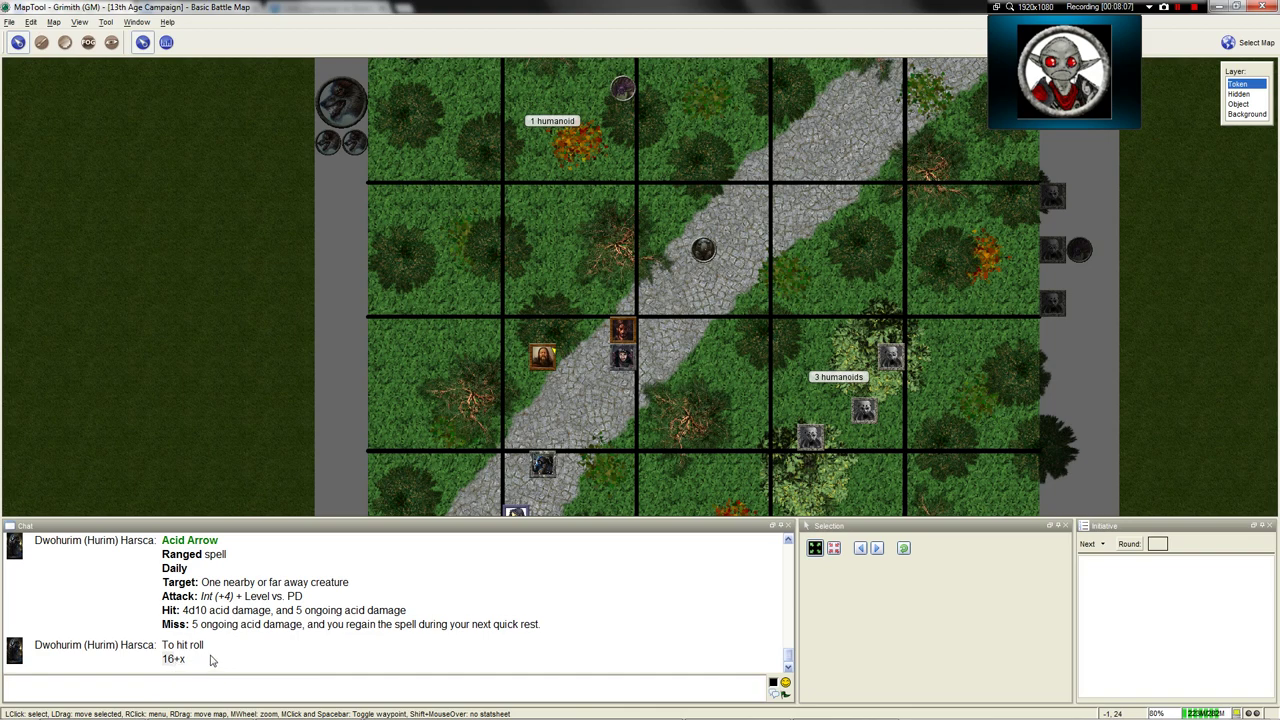
pyautogui.moveTo(703, 250)
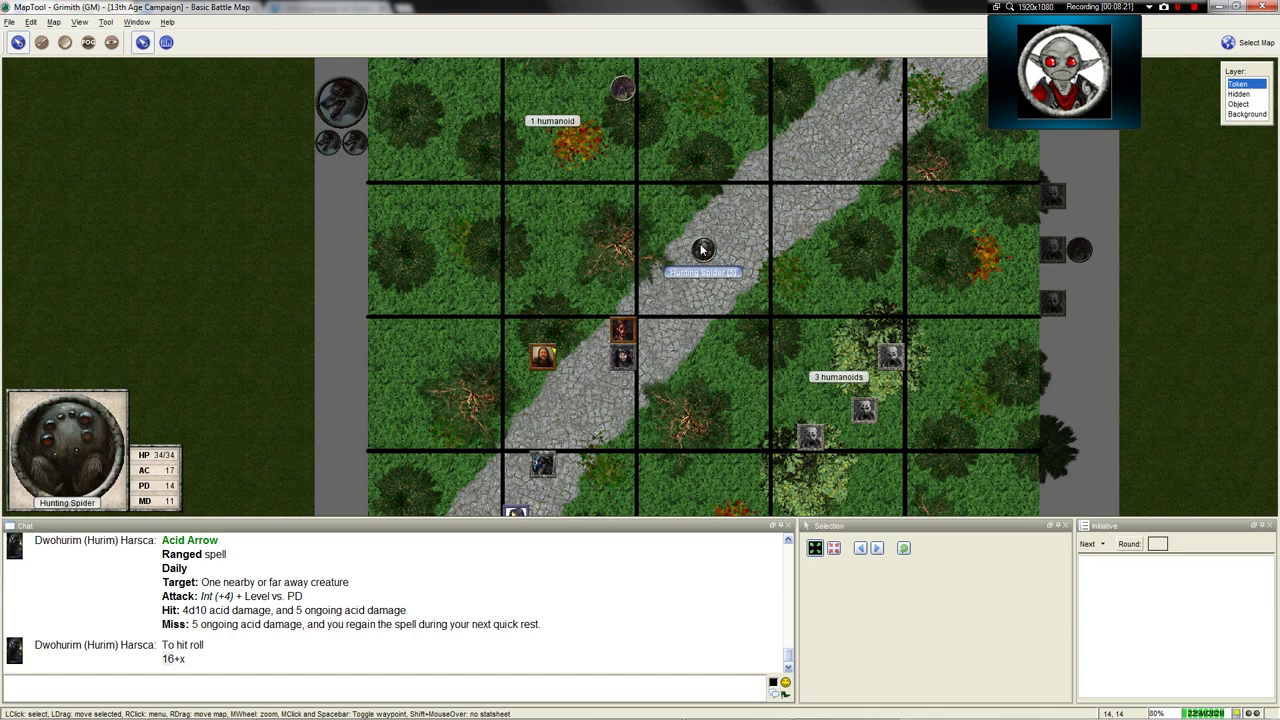
# Apply the Dead state to the Hunting Spider token mid-road
pyautogui.click(704, 250)
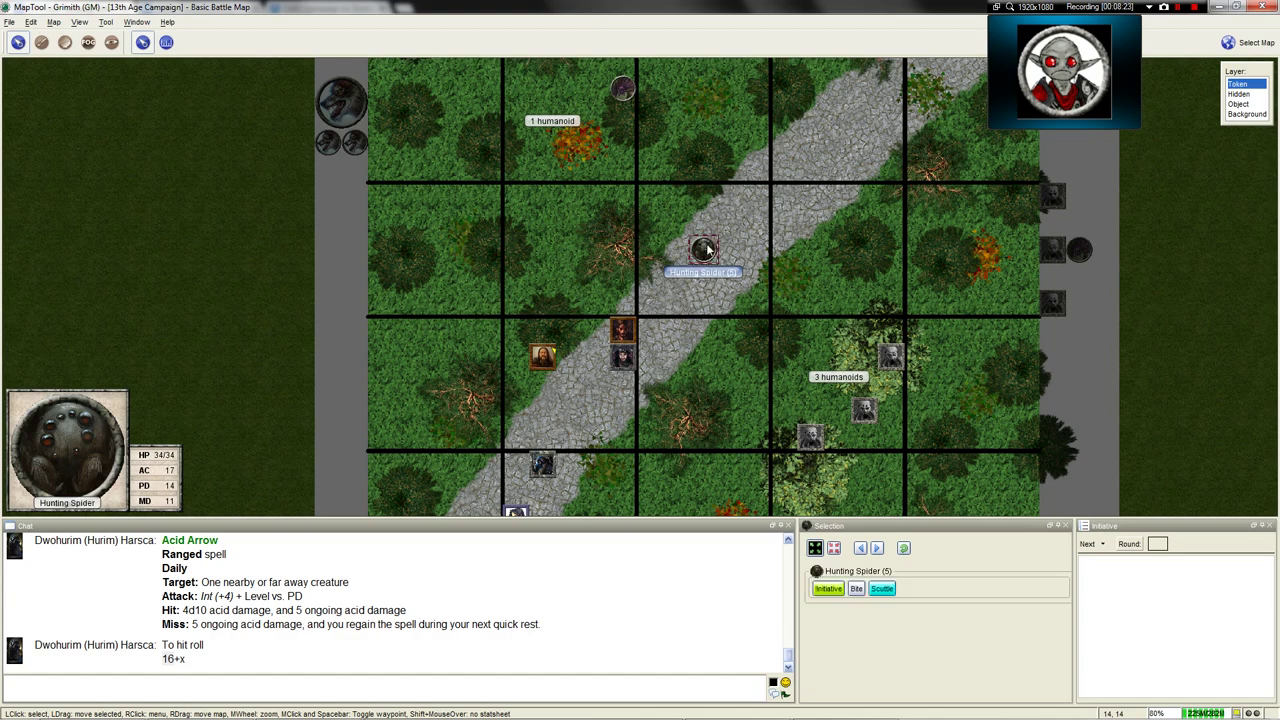
pyautogui.rightClick(706, 251)
pyautogui.moveTo(733, 304)
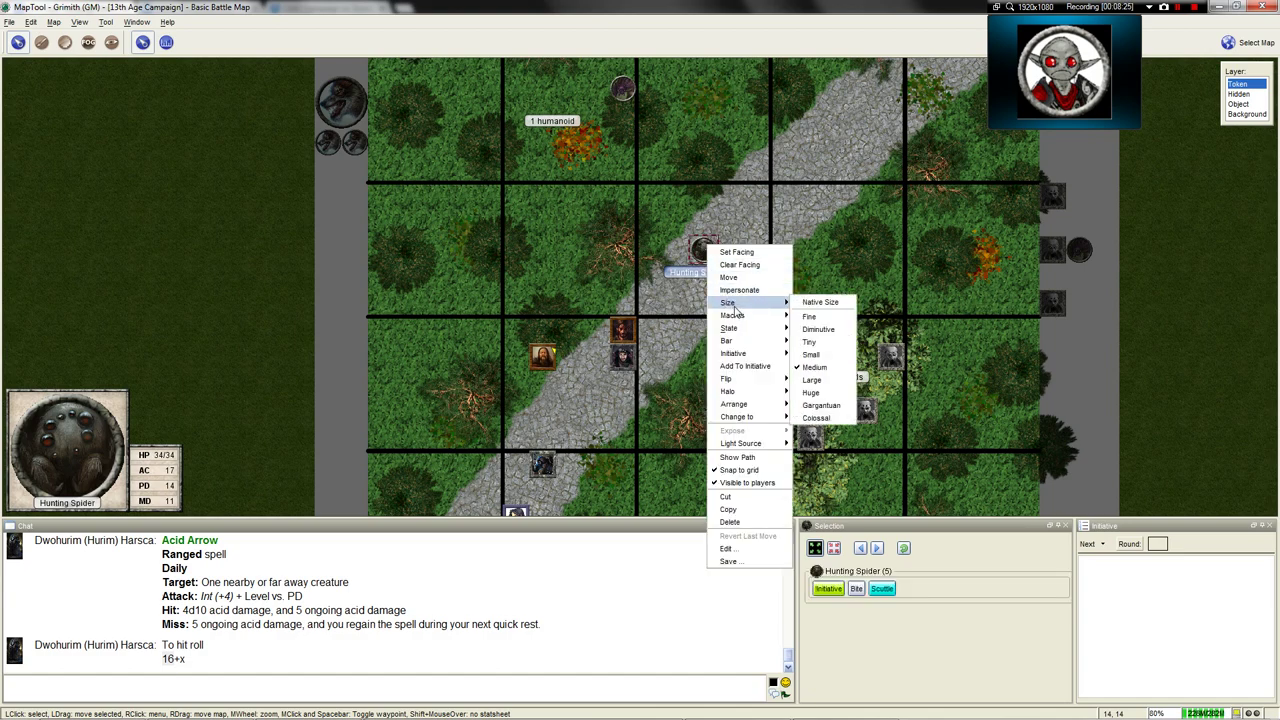
pyautogui.moveTo(750, 330)
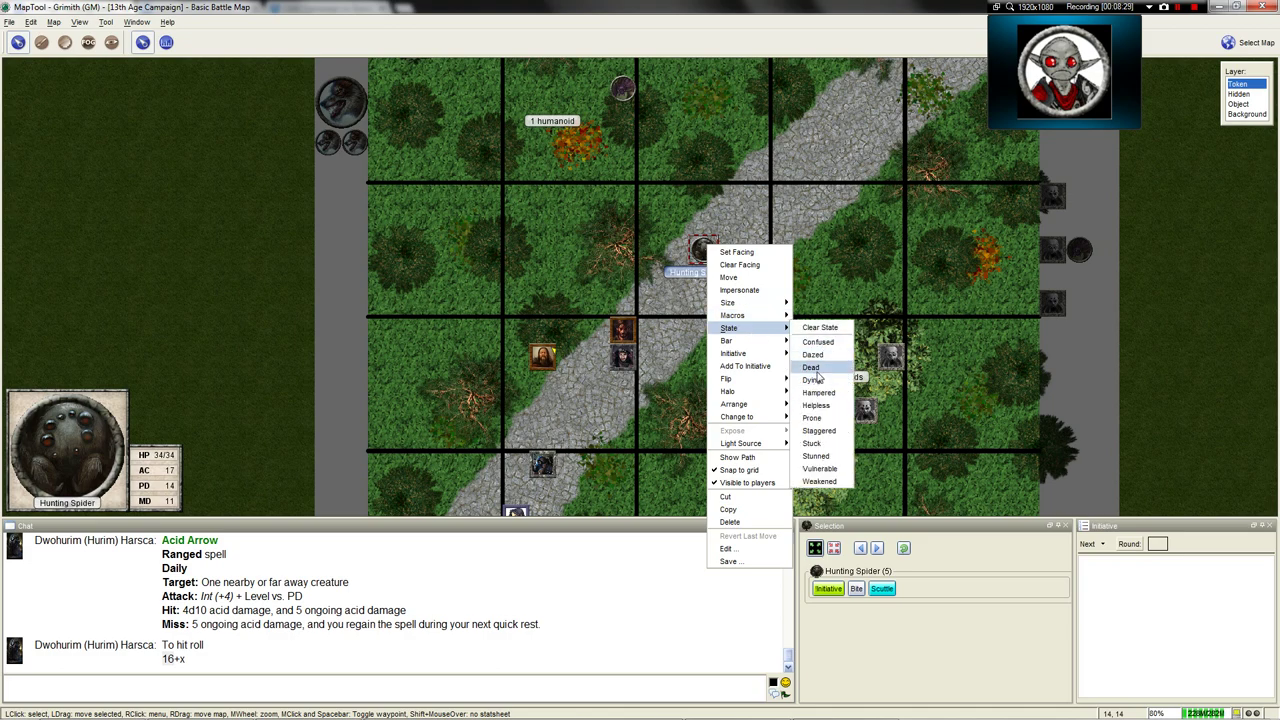
pyautogui.click(814, 370)
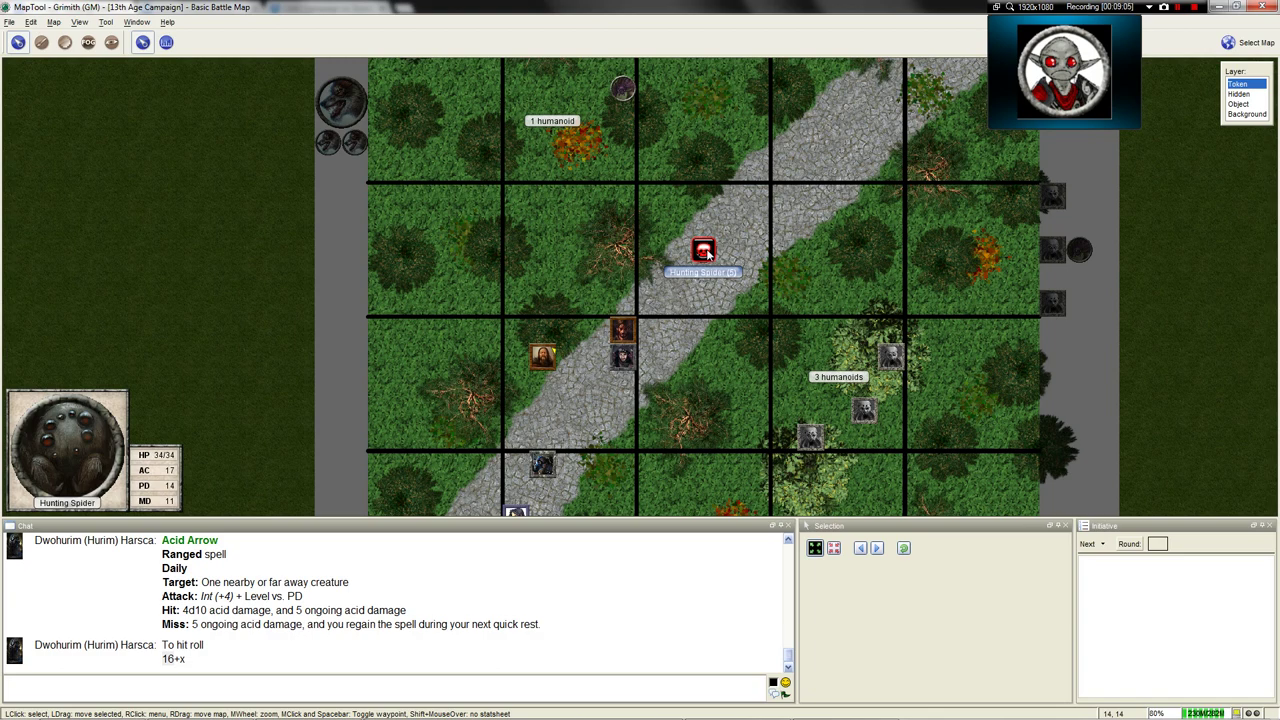
# Zoom the map in and out while Tempus (24), Thomas (8) and Fargus (19/8) roll initiative
pyautogui.scroll(-3, 684, 125)
pyautogui.scroll(1, 668, 190)
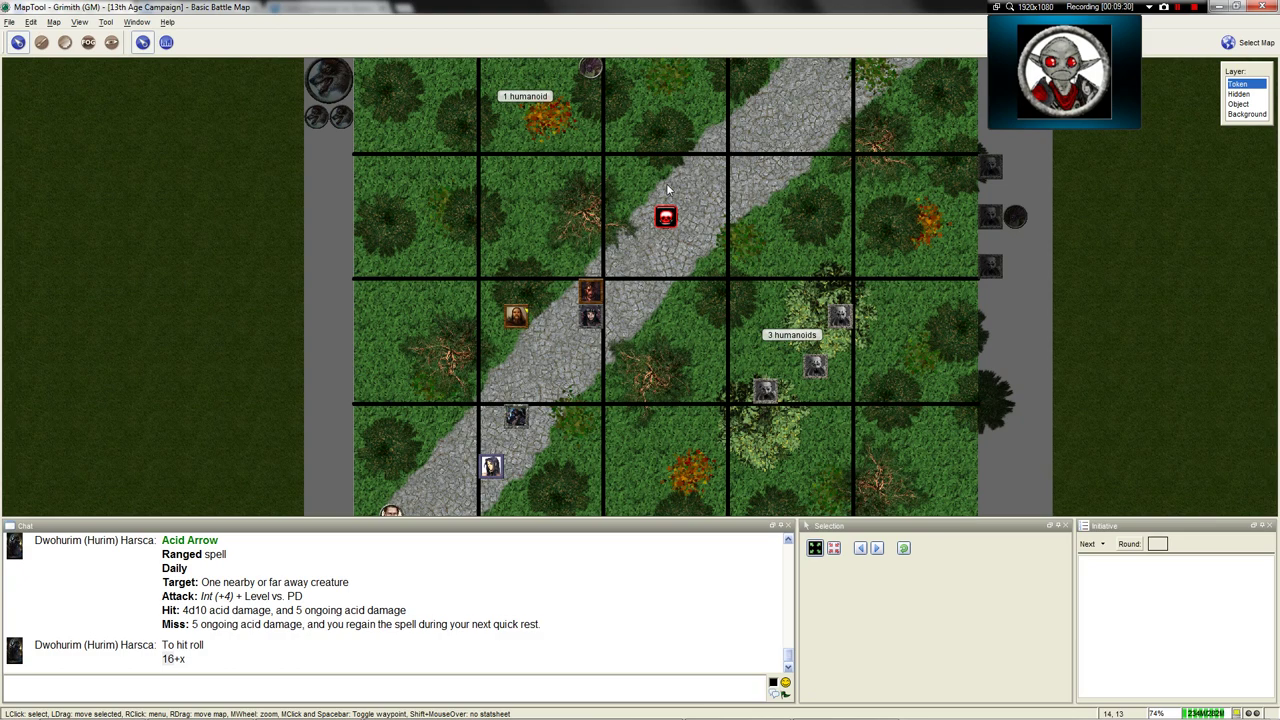
pyautogui.scroll(2, 668, 212)
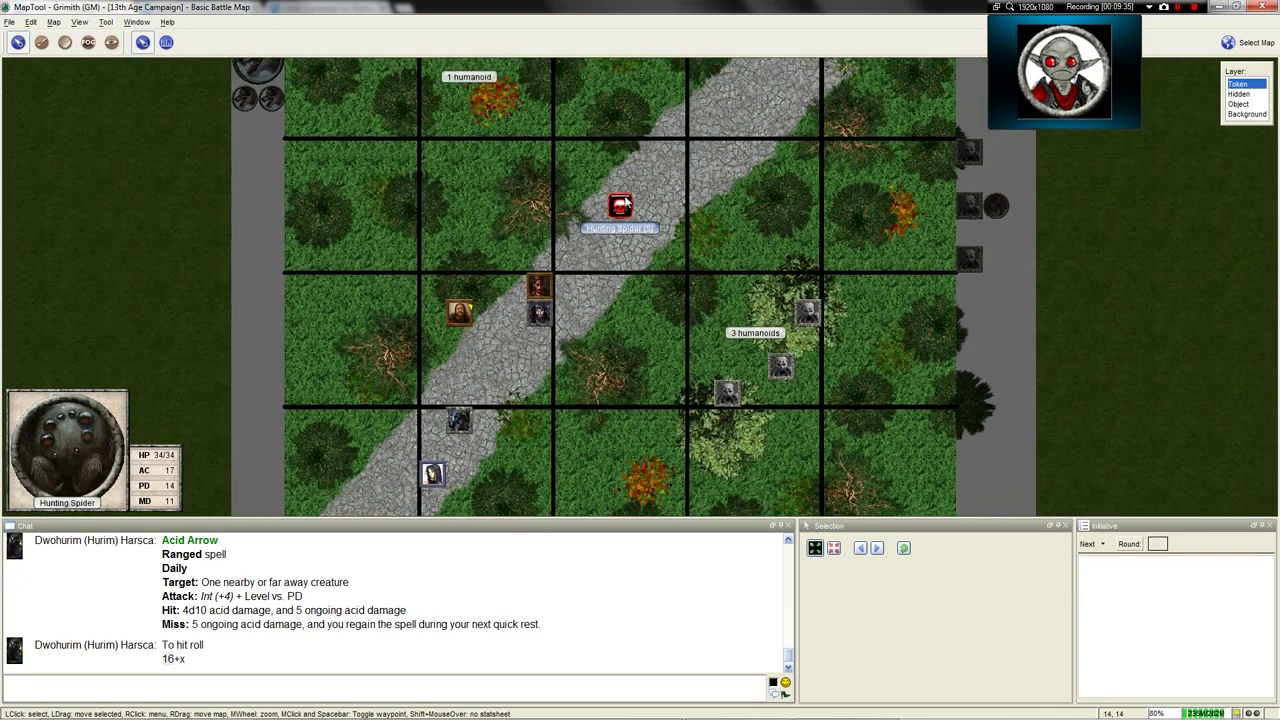
pyautogui.scroll(-1, 622, 204)
pyautogui.scroll(3, 445, 417)
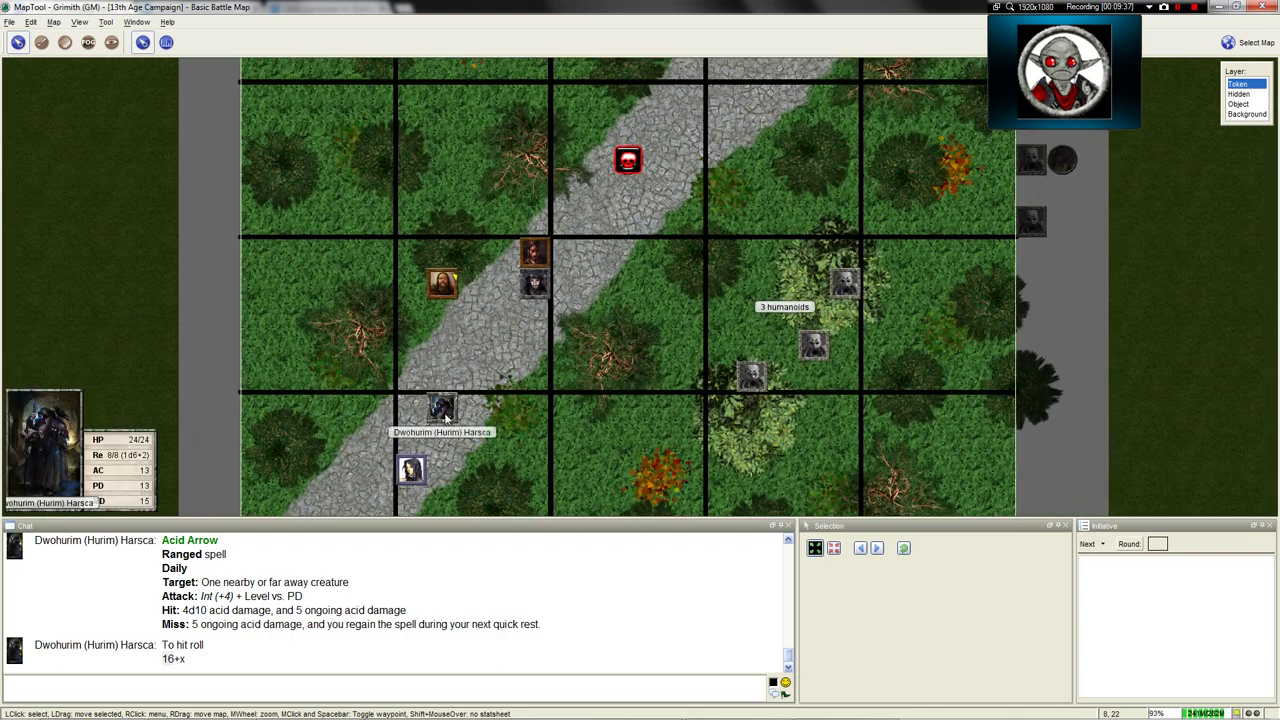
pyautogui.scroll(-1, 408, 222)
pyautogui.scroll(-1, 408, 222)
pyautogui.scroll(1, 408, 222)
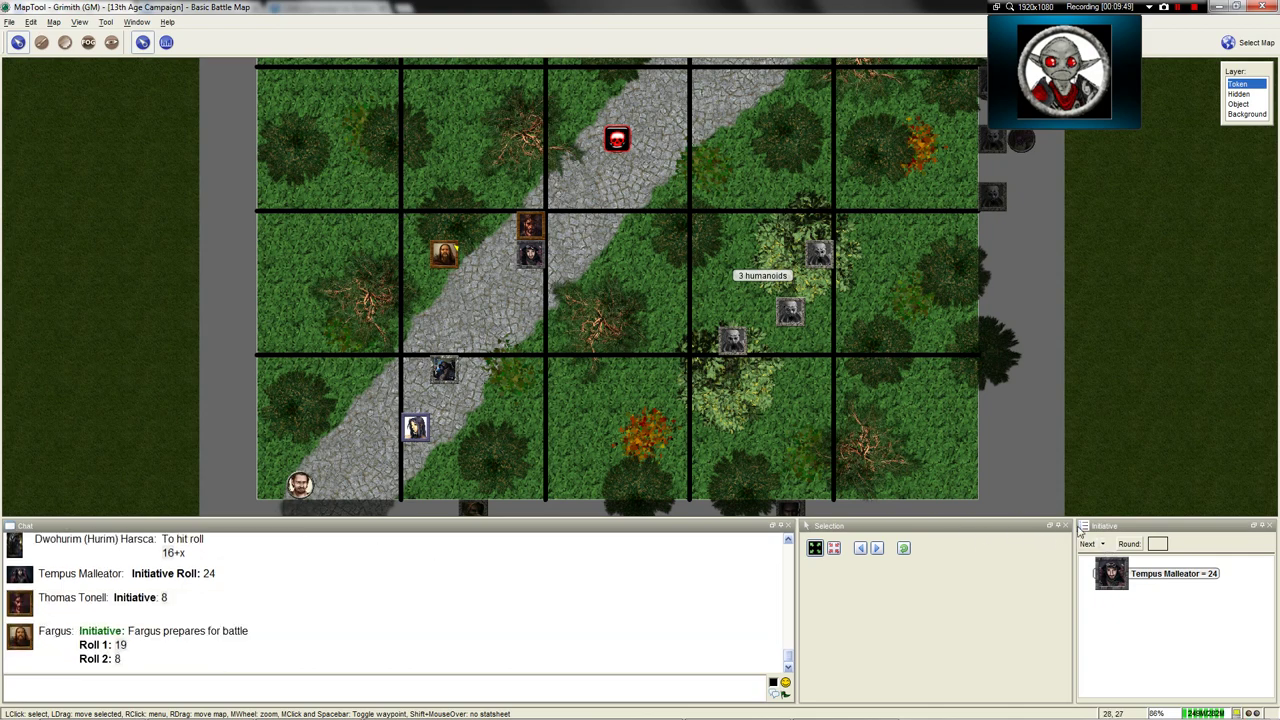
# Add the party tokens to initiative, then remove the duplicate Leon and Tempus Malleator entries
pyautogui.click(1103, 544)
pyautogui.click(1106, 492)
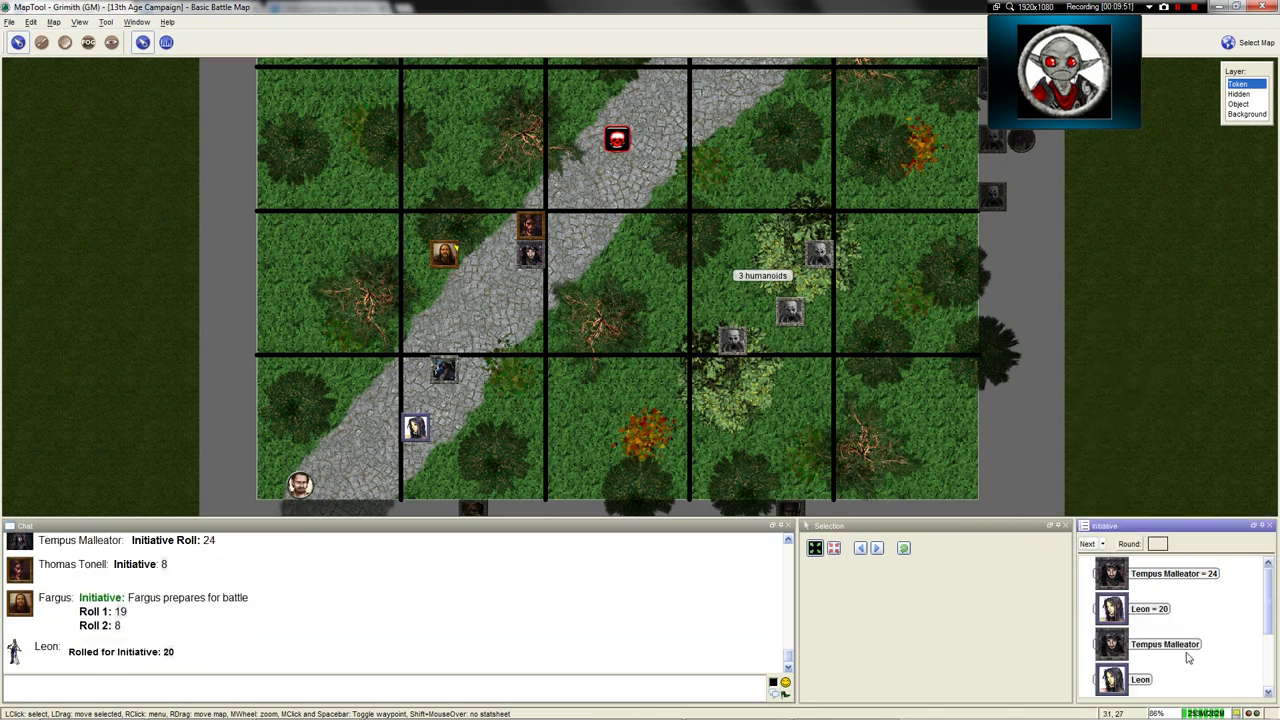
pyautogui.rightClick(1136, 678)
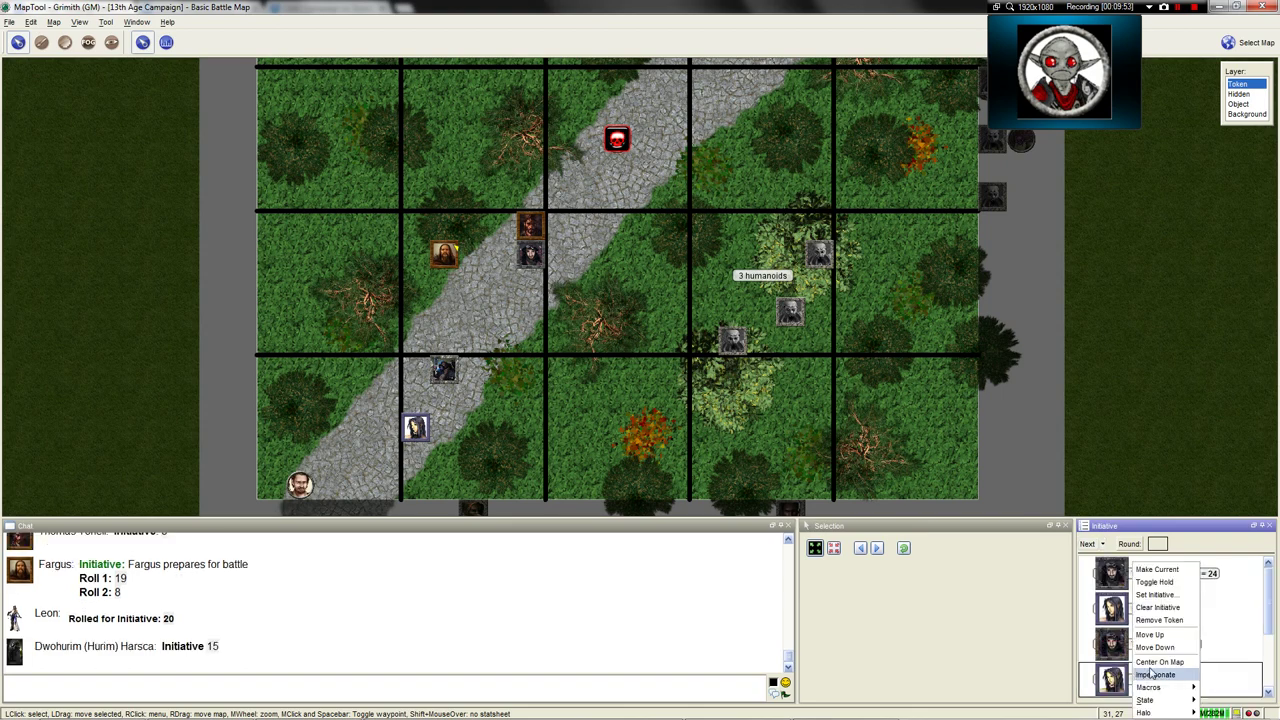
pyautogui.click(1156, 620)
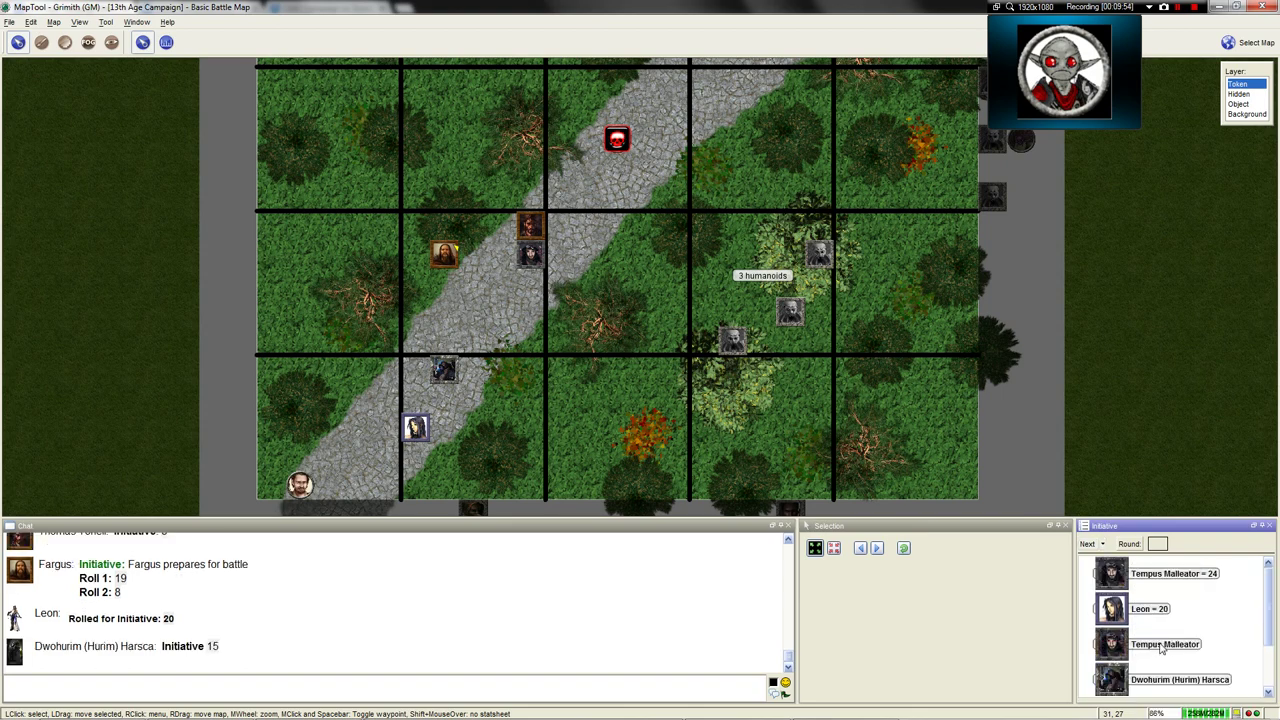
pyautogui.rightClick(1161, 648)
pyautogui.click(1188, 620)
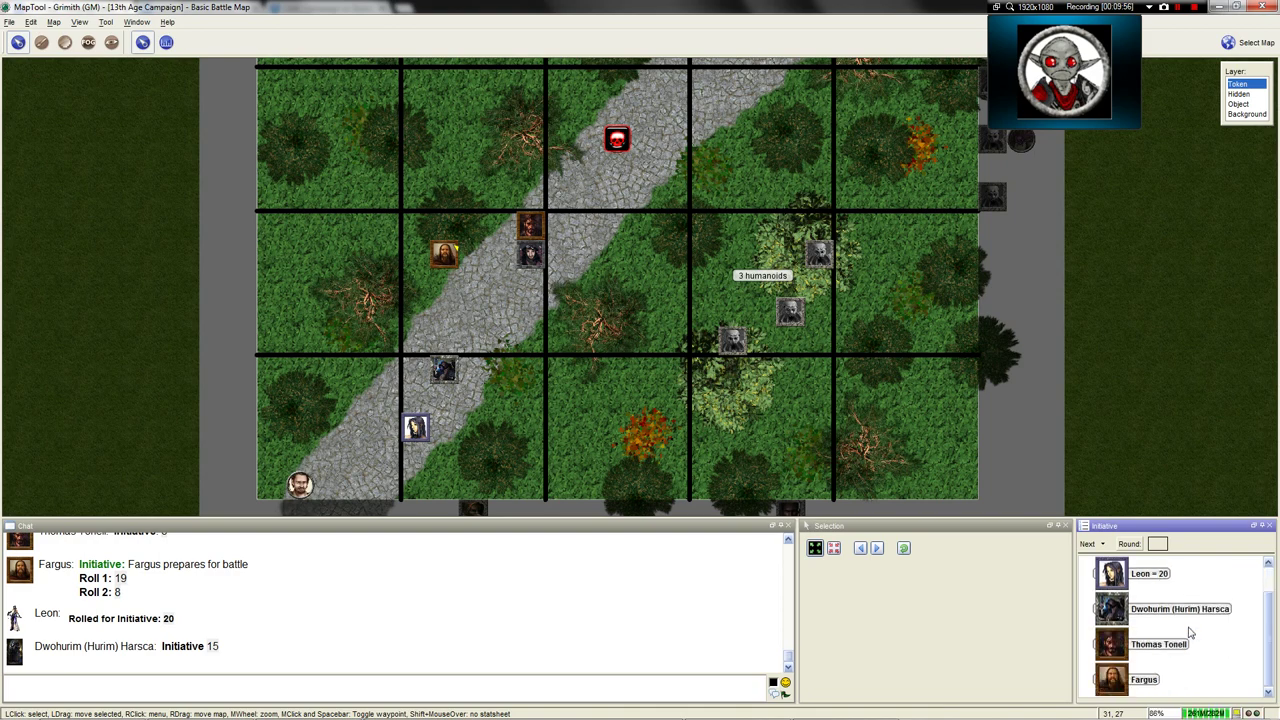
# Check Thomas Tonell's initiative entry options and the chat log, leaving them unchanged
pyautogui.click(1190, 632)
pyautogui.click(606, 642)
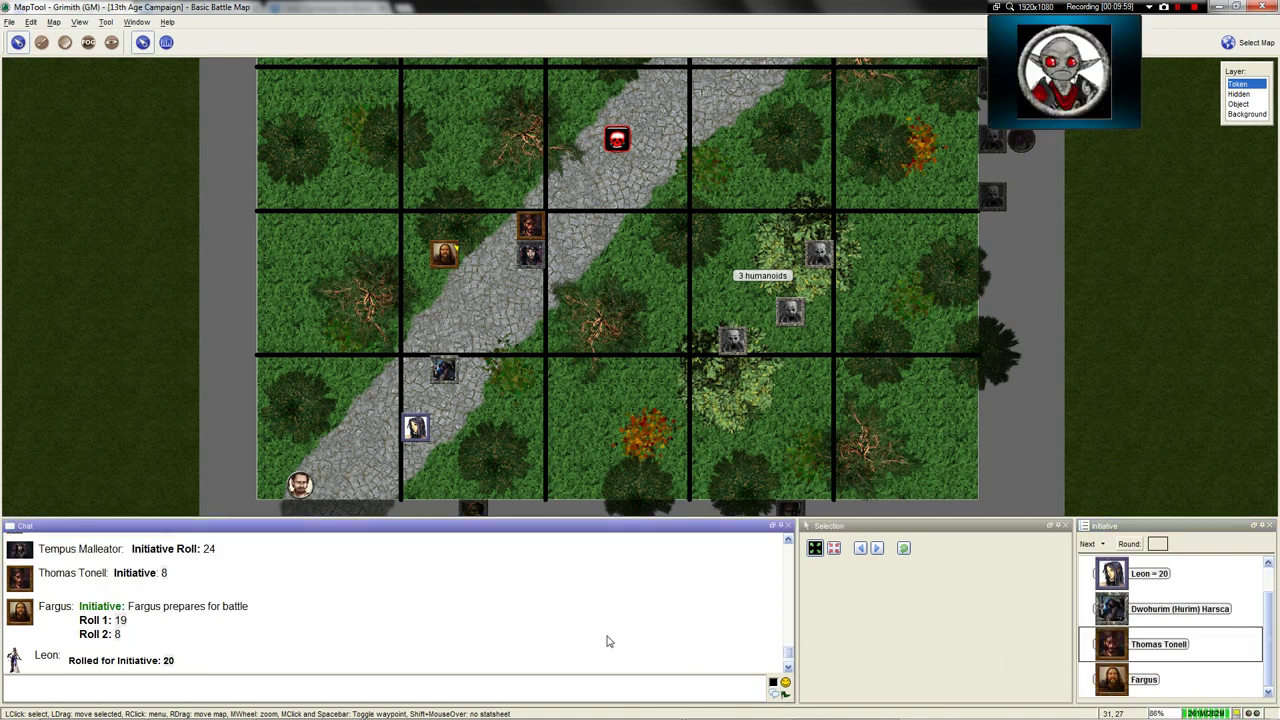
pyautogui.rightClick(1185, 652)
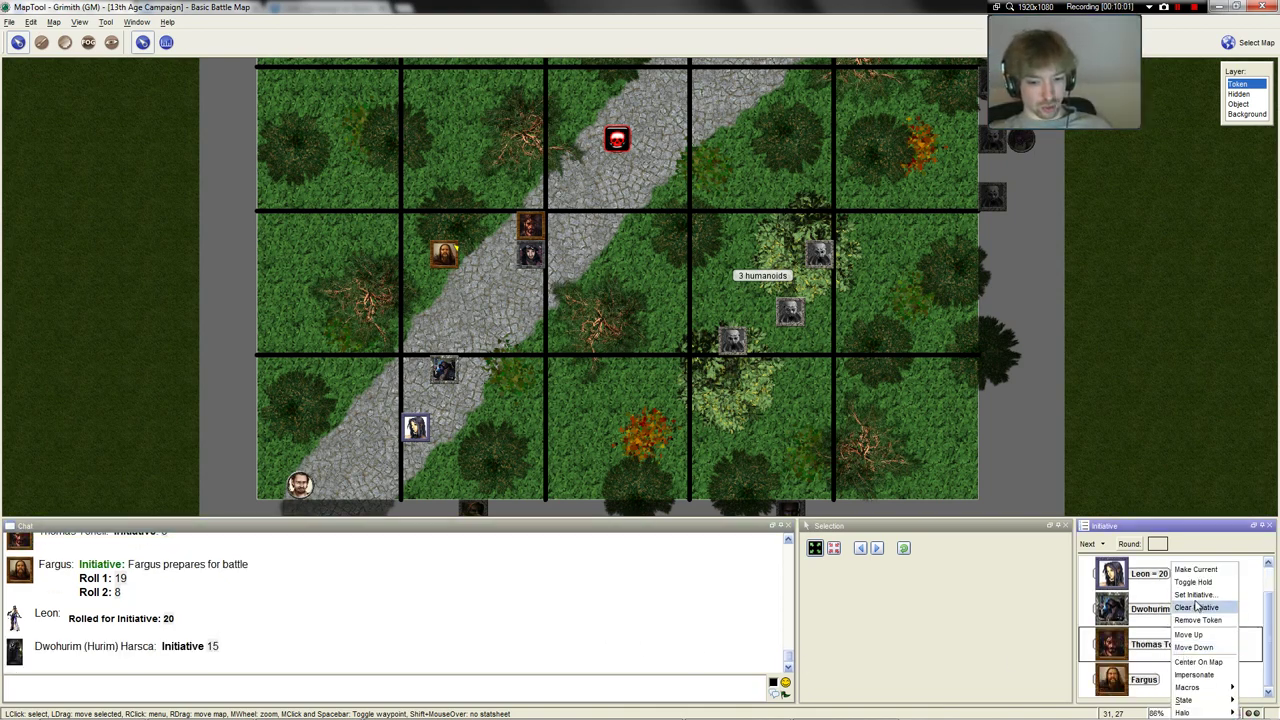
pyautogui.click(749, 610)
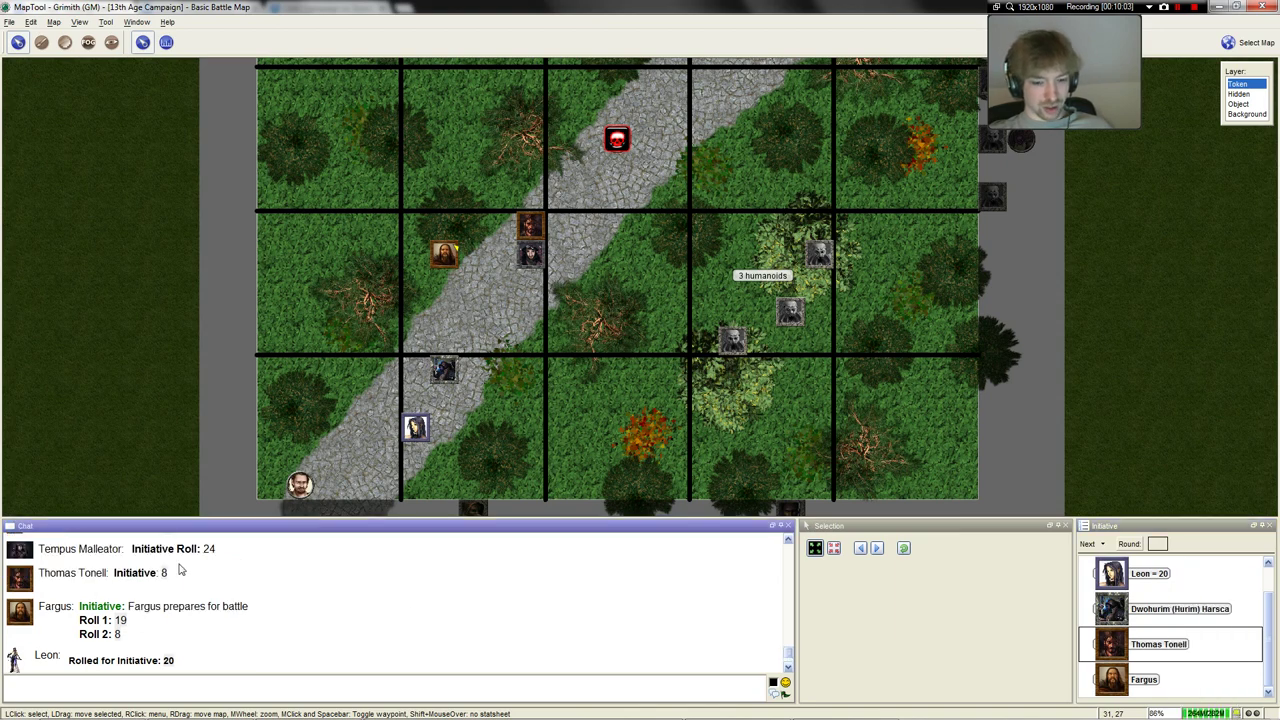
pyautogui.moveTo(165, 577)
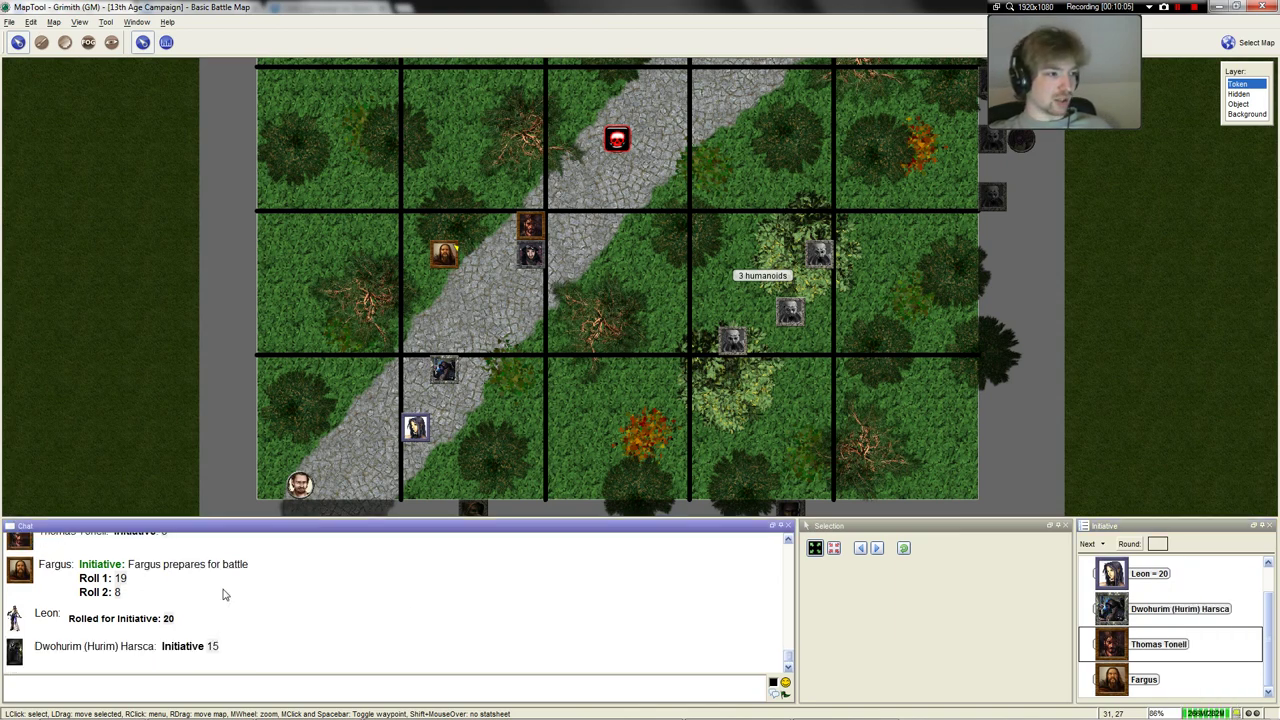
pyautogui.scroll(3, 210, 590)
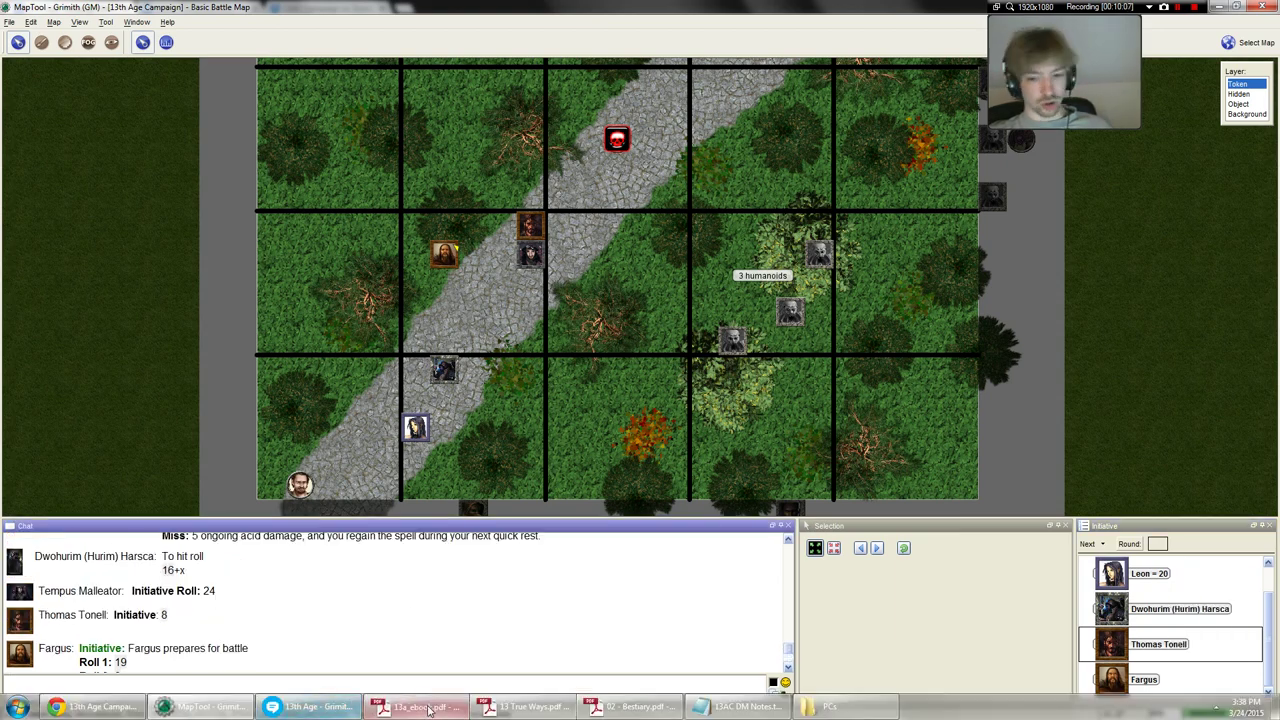
# Flip through the core rules, 13 True Ways and Bestiary PDFs from the taskbar
pyautogui.click(415, 706)
pyautogui.click(415, 706)
pyautogui.click(540, 707)
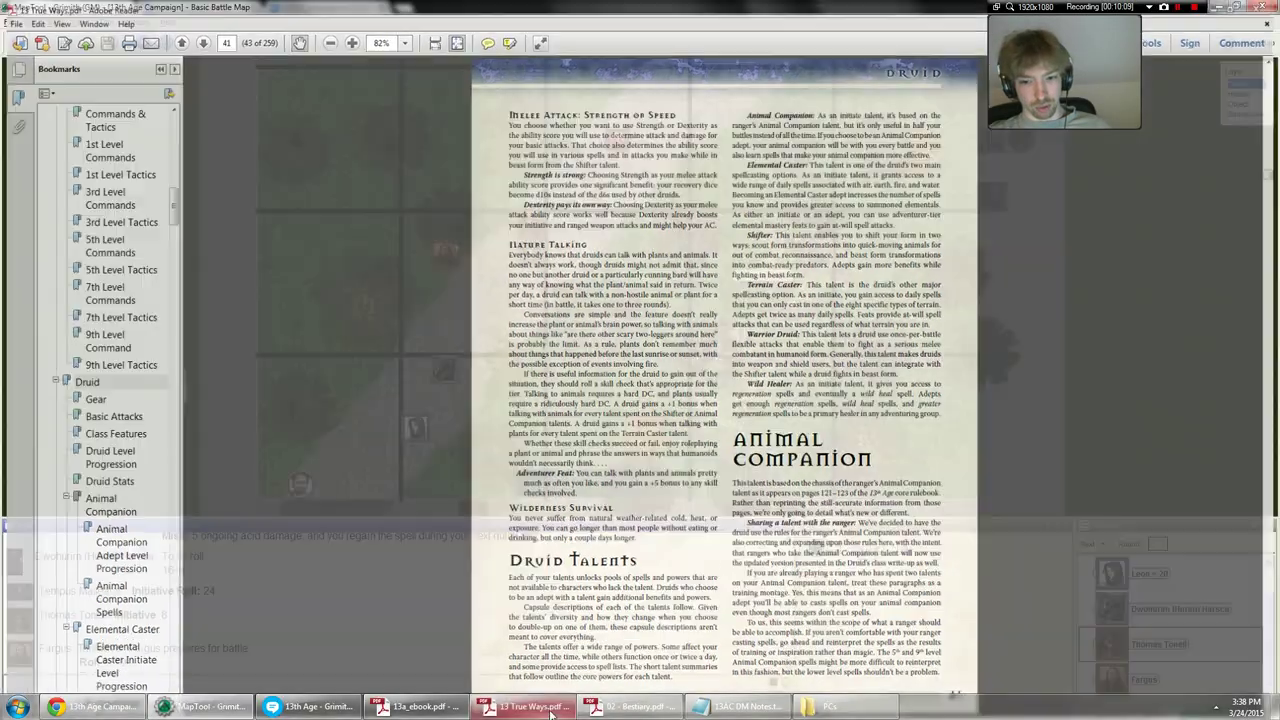
pyautogui.click(540, 707)
pyautogui.click(640, 707)
pyautogui.click(645, 708)
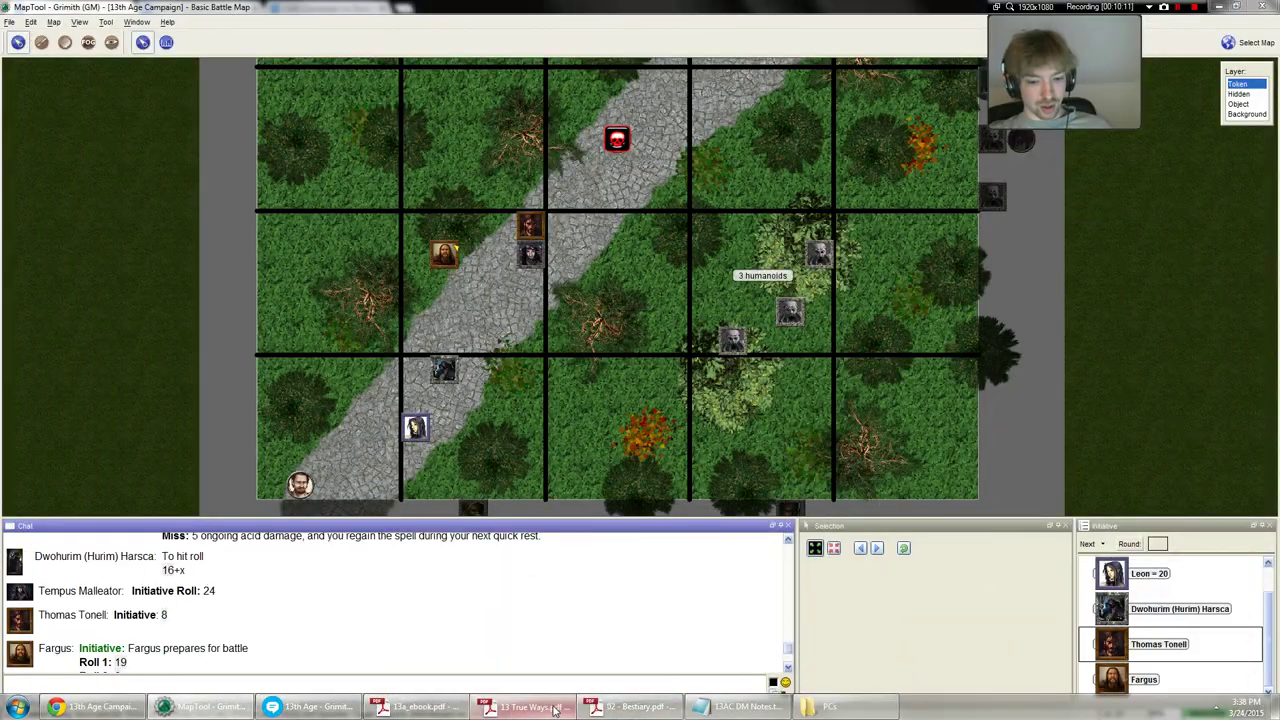
# Read the Commander talents and Commands & Tactics on 13 True Ways page 33, then return to MapTool
pyautogui.click(553, 708)
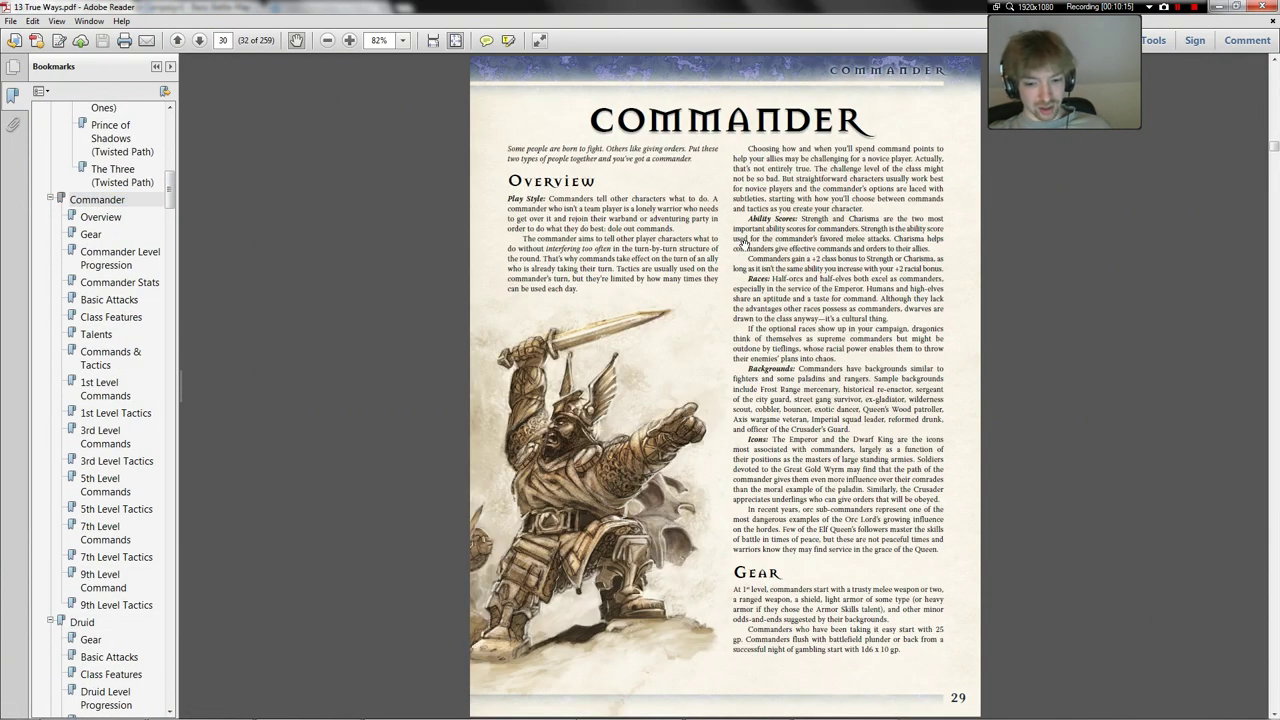
pyautogui.scroll(-2, 742, 243)
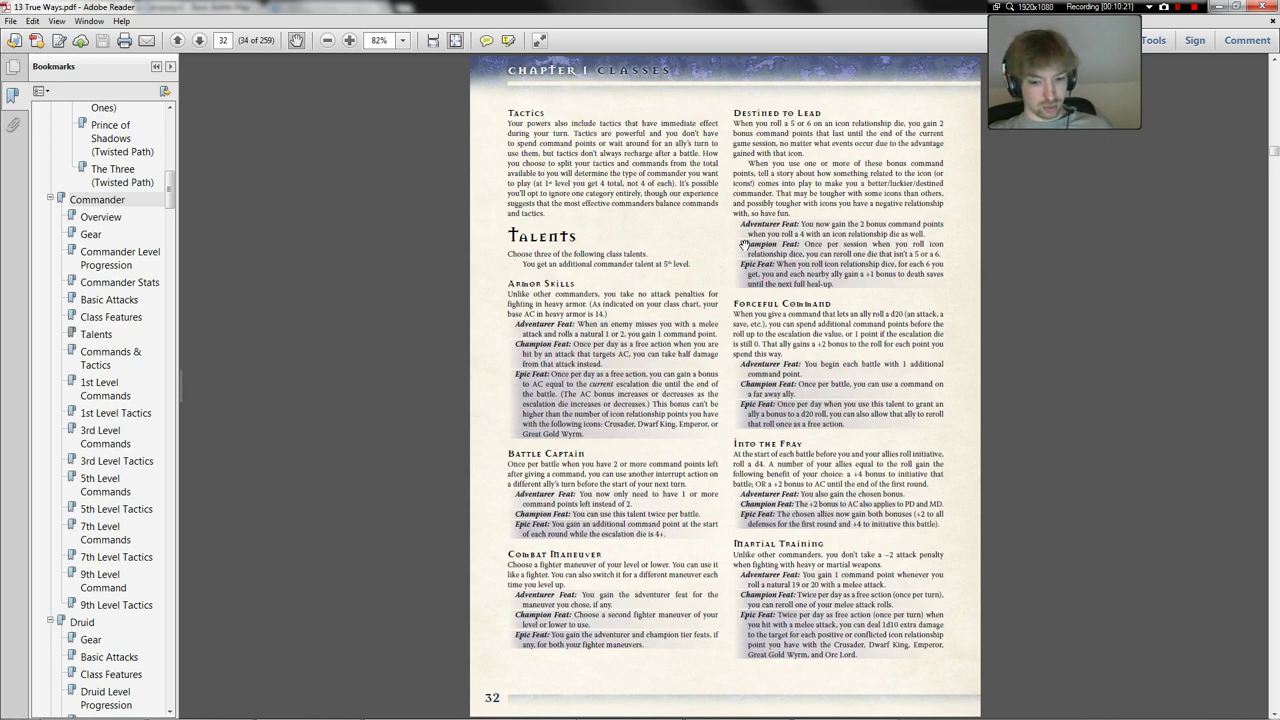
pyautogui.scroll(-1, 742, 243)
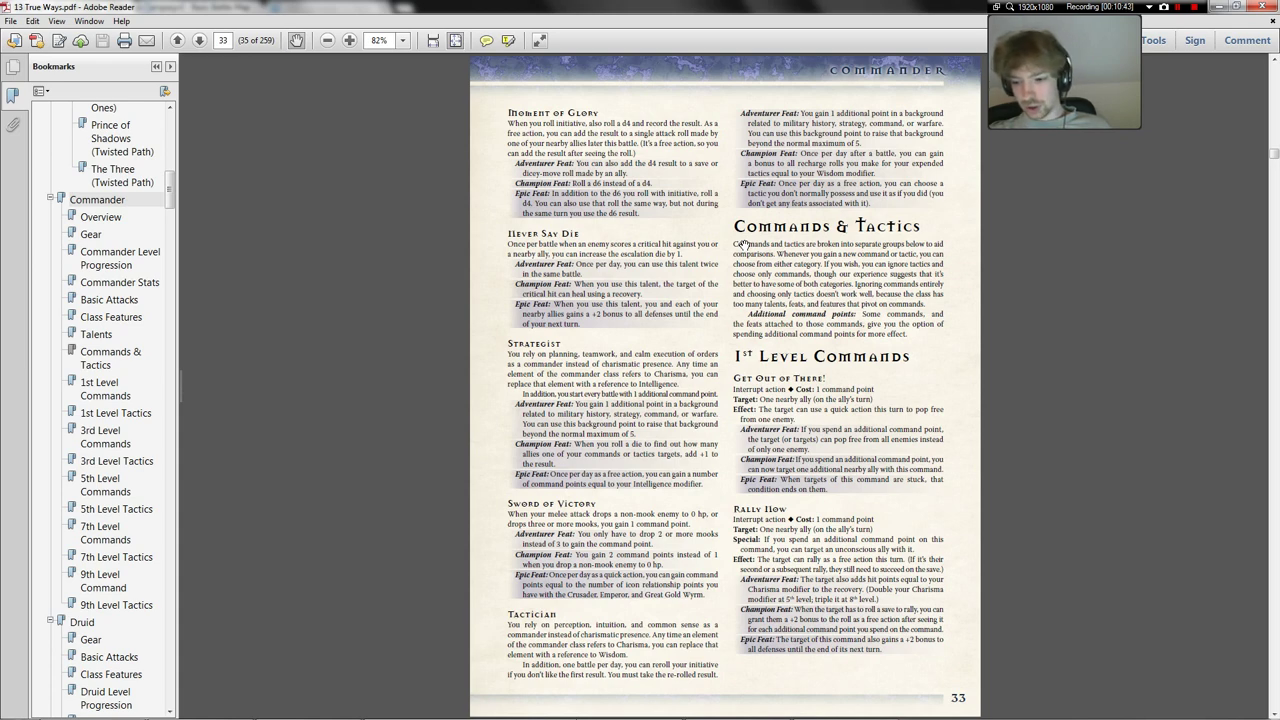
pyautogui.hotkey('alt', 'Tab')
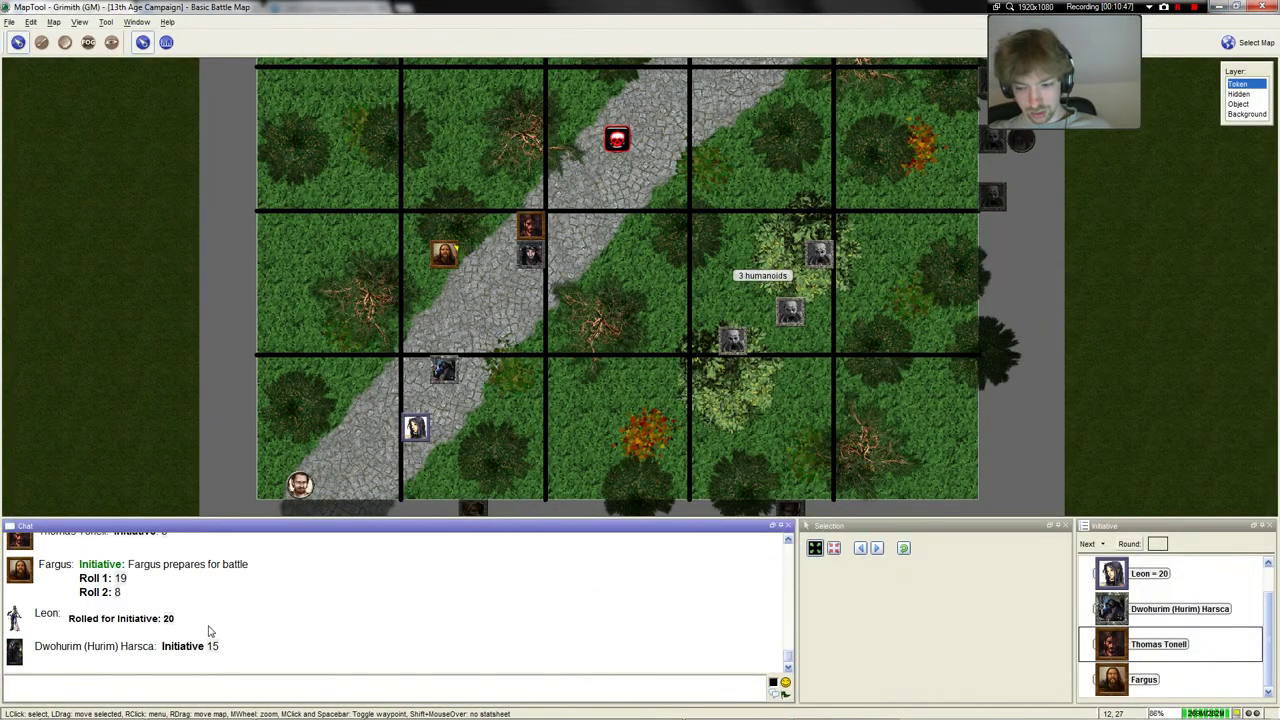
# Scroll back and forth through the MapTool view to review the encounter
pyautogui.scroll(1, 1165, 630)
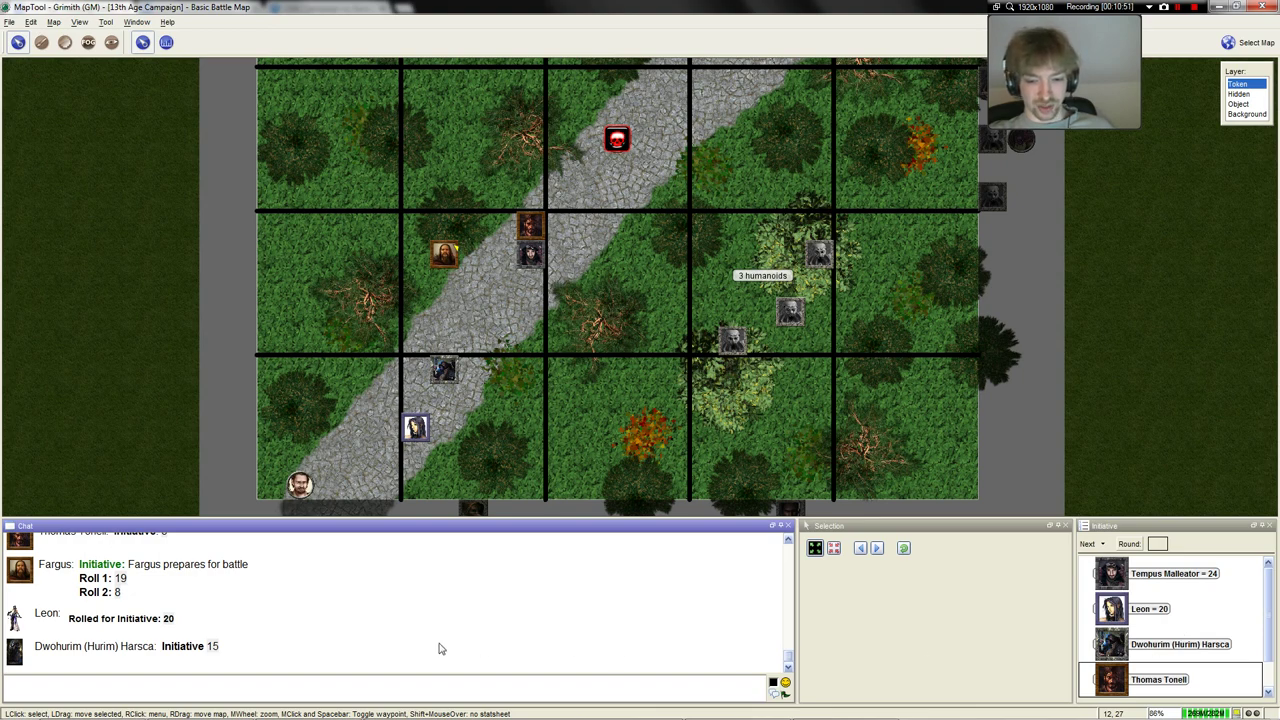
pyautogui.scroll(1, 300, 628)
pyautogui.scroll(-2, 181, 575)
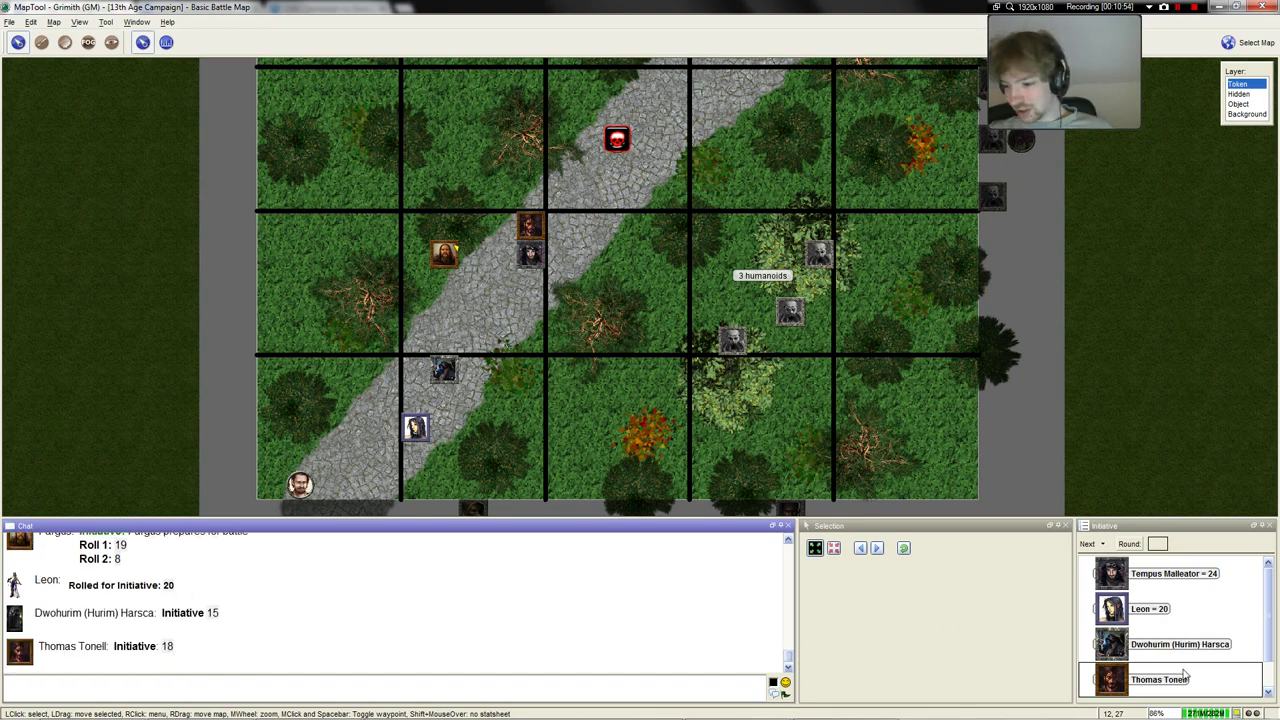
pyautogui.scroll(-1, 1184, 676)
pyautogui.scroll(1, 1181, 676)
pyautogui.scroll(-1, 1181, 676)
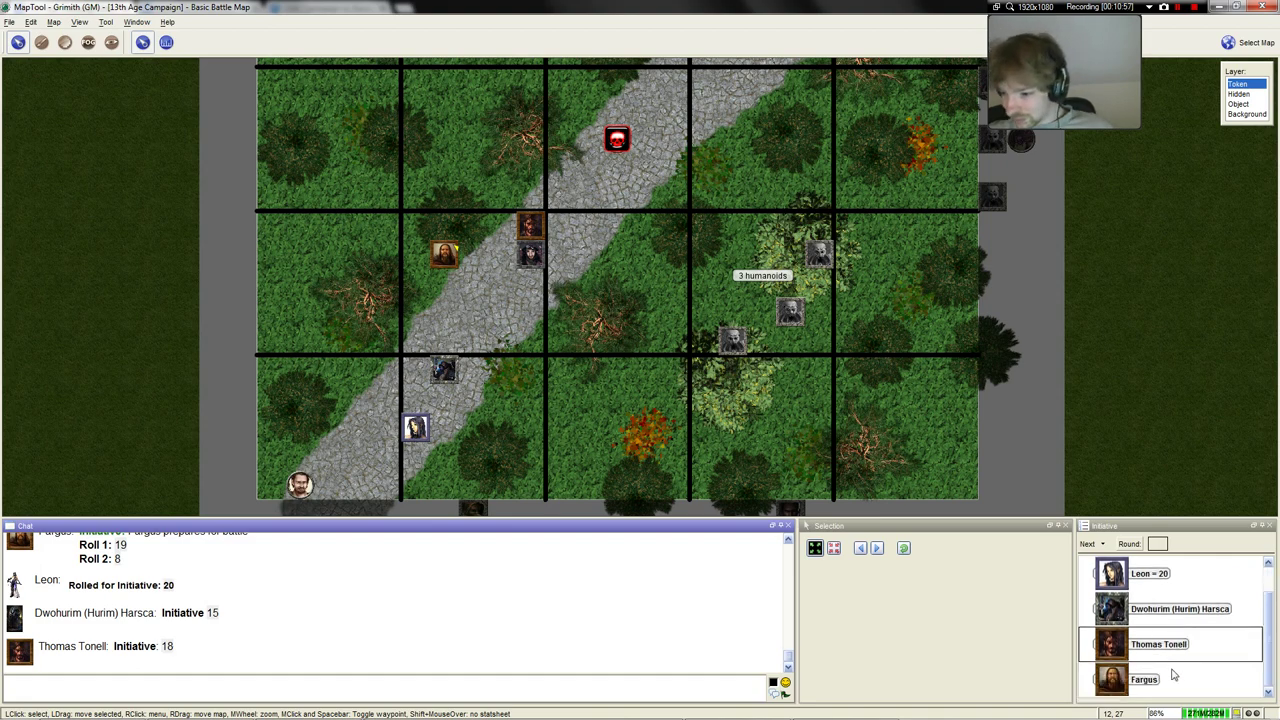
pyautogui.scroll(2, 512, 624)
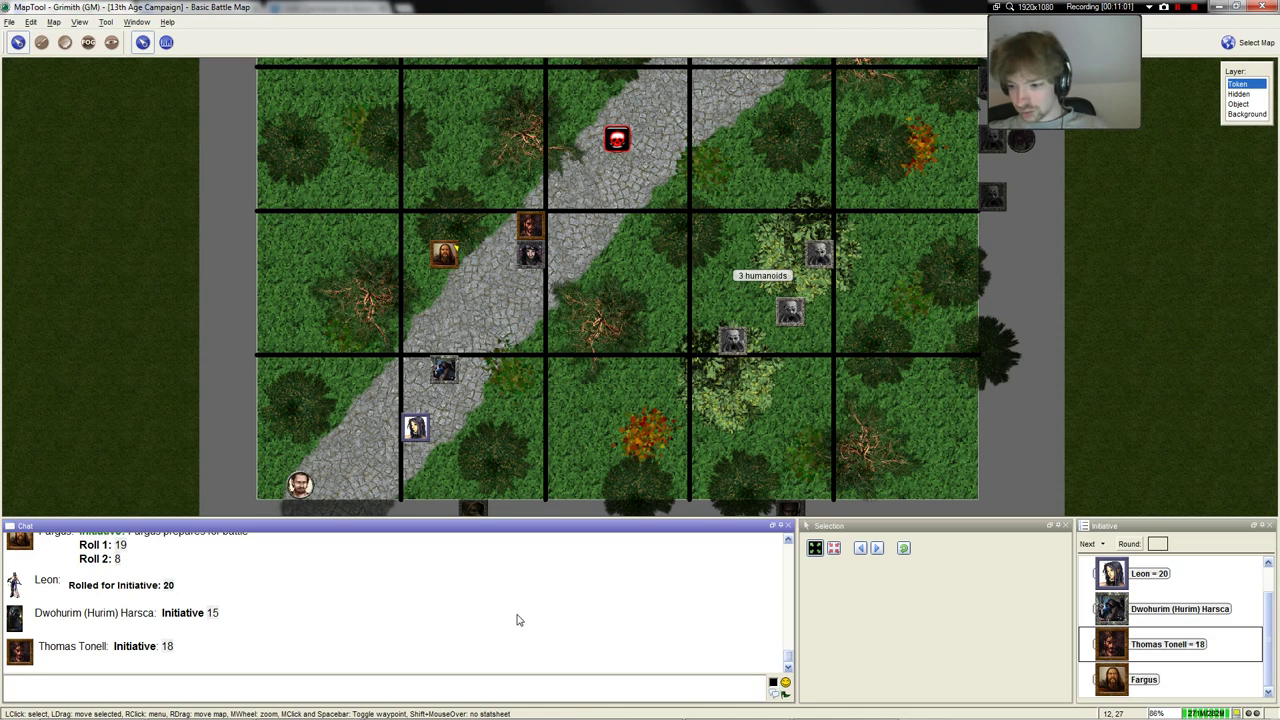
pyautogui.scroll(1, 1157, 630)
pyautogui.scroll(-1, 1157, 630)
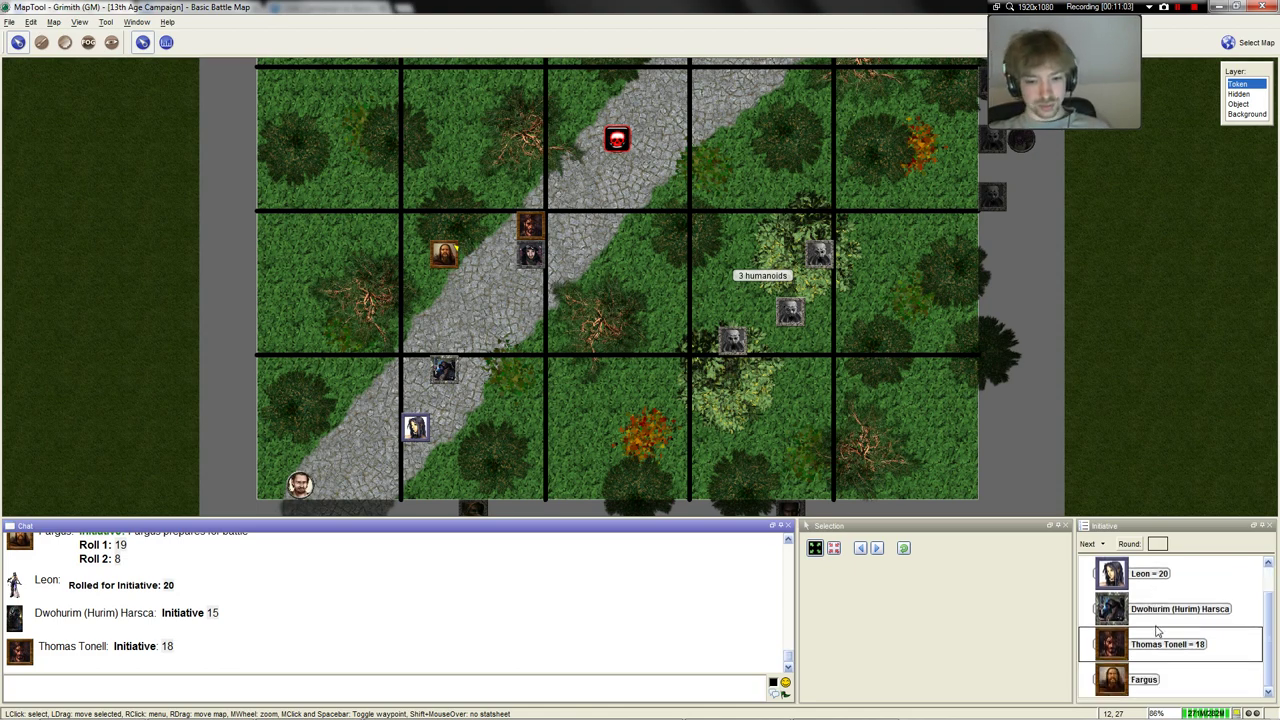
pyautogui.scroll(3, 410, 662)
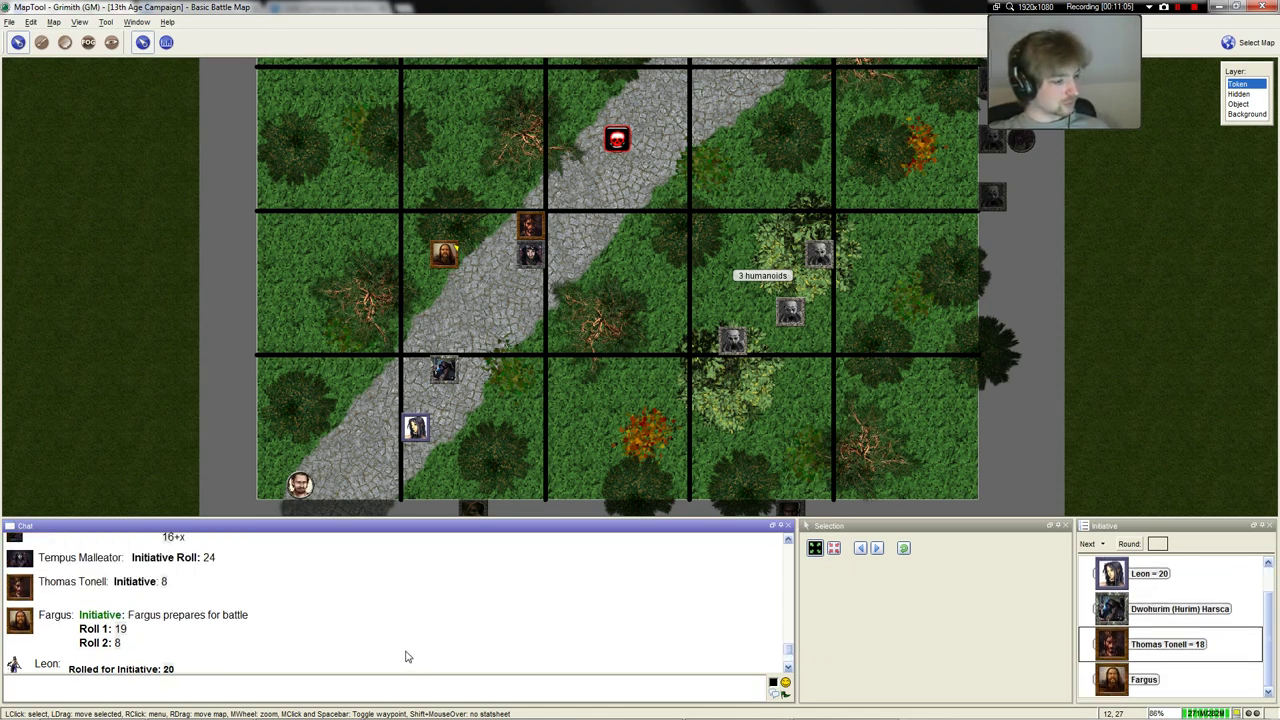
pyautogui.scroll(-2, 406, 654)
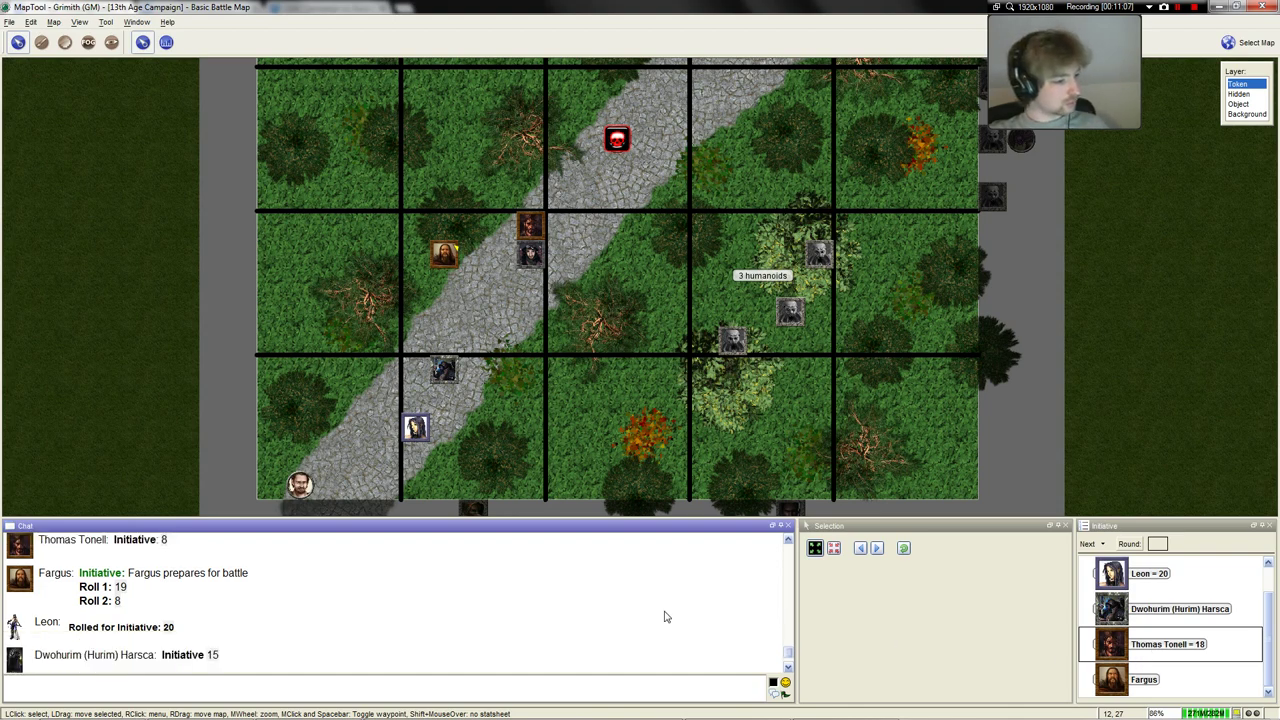
pyautogui.scroll(-1, 655, 615)
pyautogui.scroll(1, 655, 615)
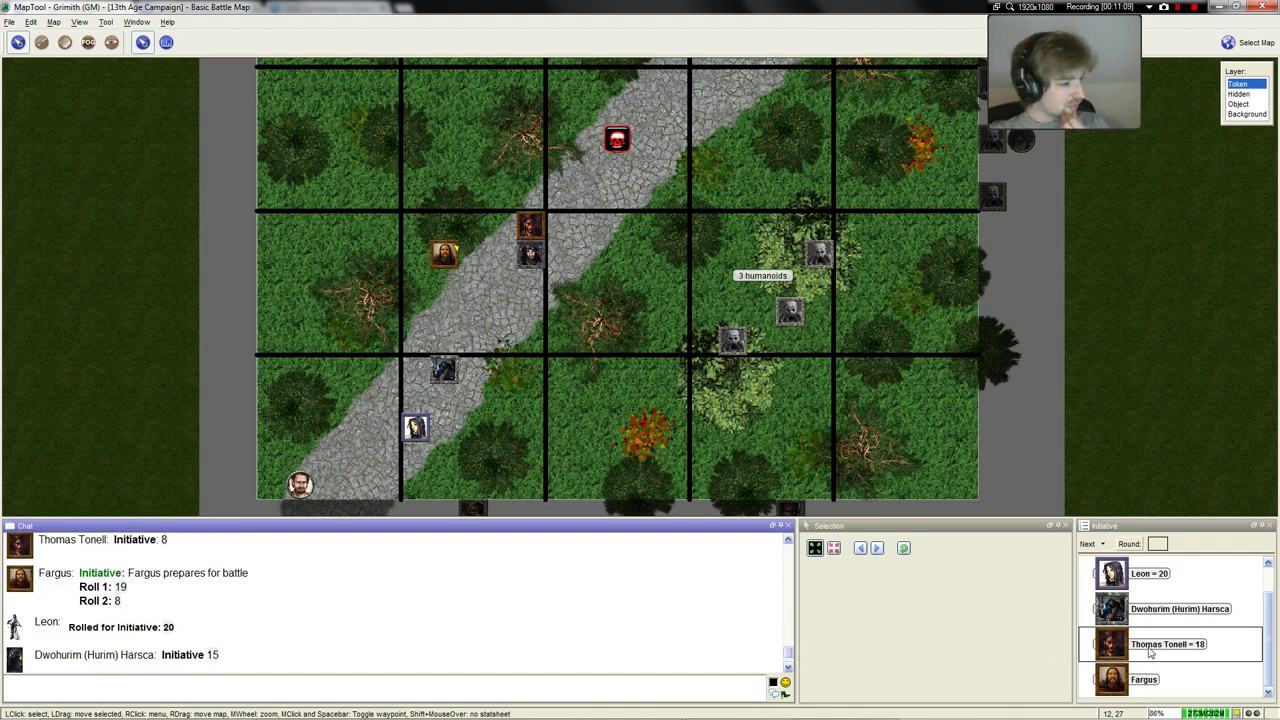
pyautogui.scroll(1, 1208, 650)
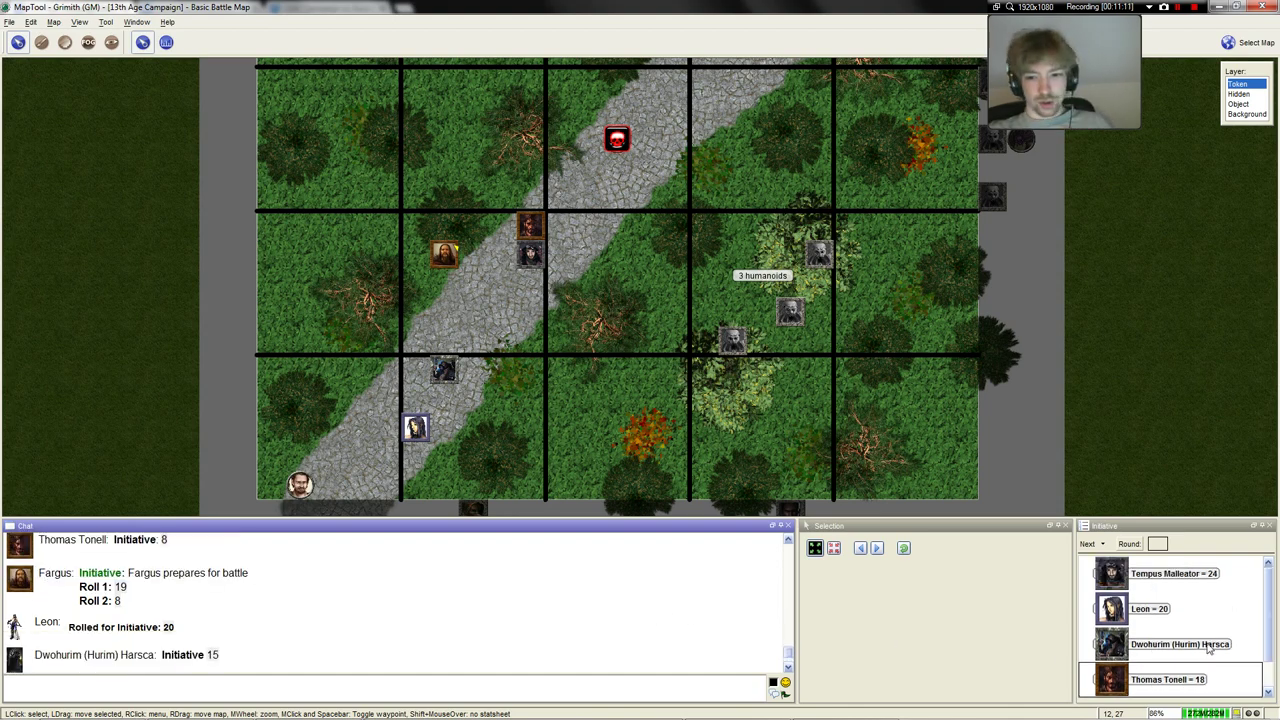
pyautogui.scroll(-1, 1183, 650)
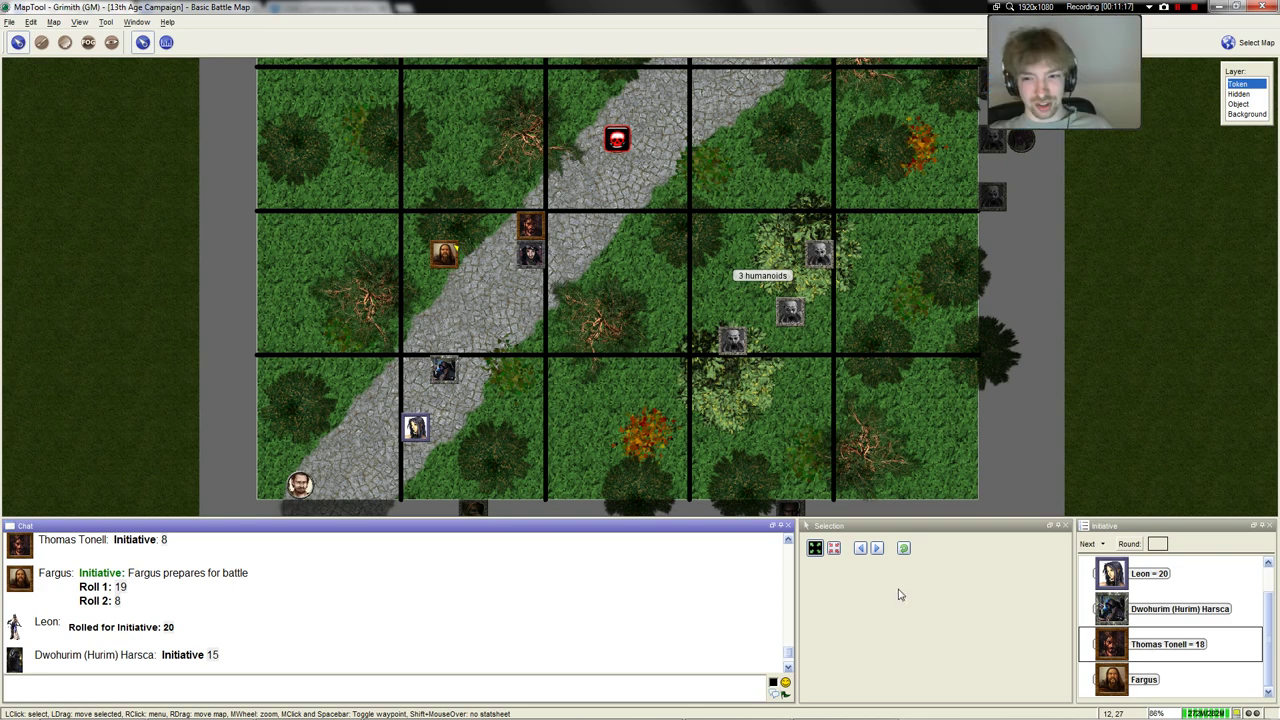
pyautogui.scroll(1, 334, 586)
pyautogui.scroll(-1, 269, 611)
pyautogui.moveTo(216, 659)
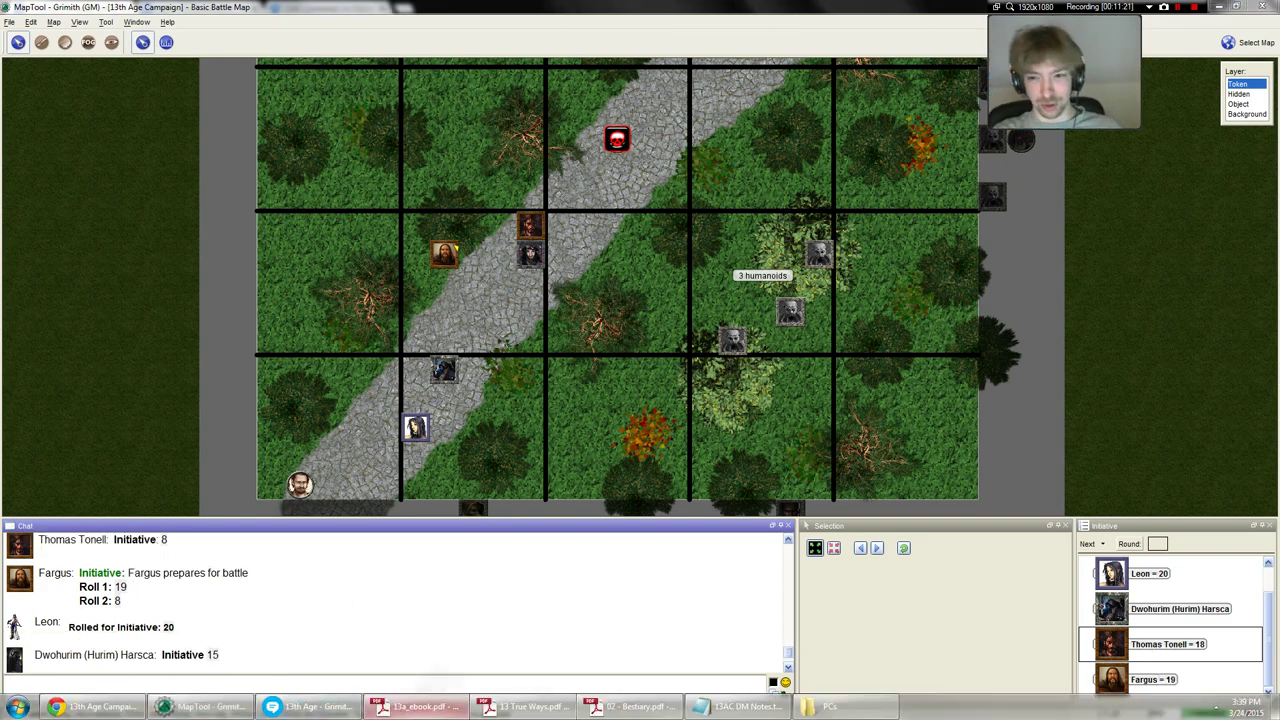
# Glance at the 13a_ebook and 13 True Ways Commander pages, then return to the battle map
pyautogui.click(413, 706)
pyautogui.click(420, 707)
pyautogui.click(509, 707)
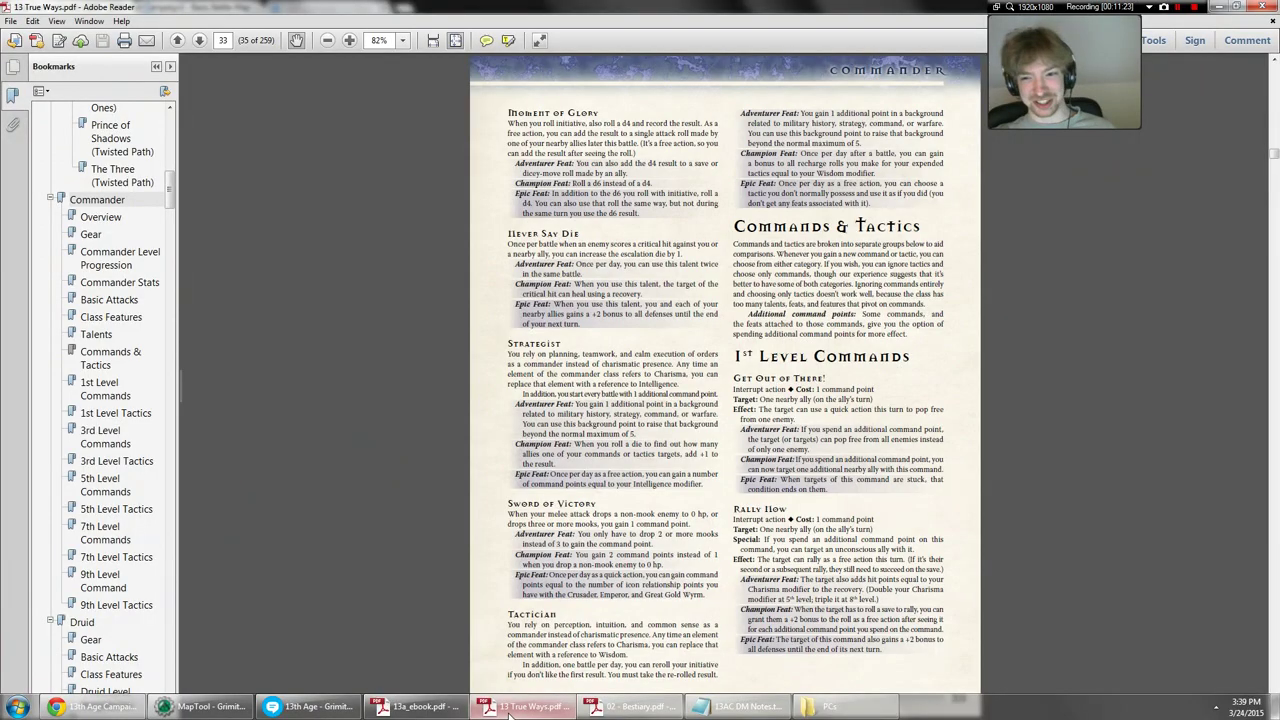
pyautogui.click(509, 707)
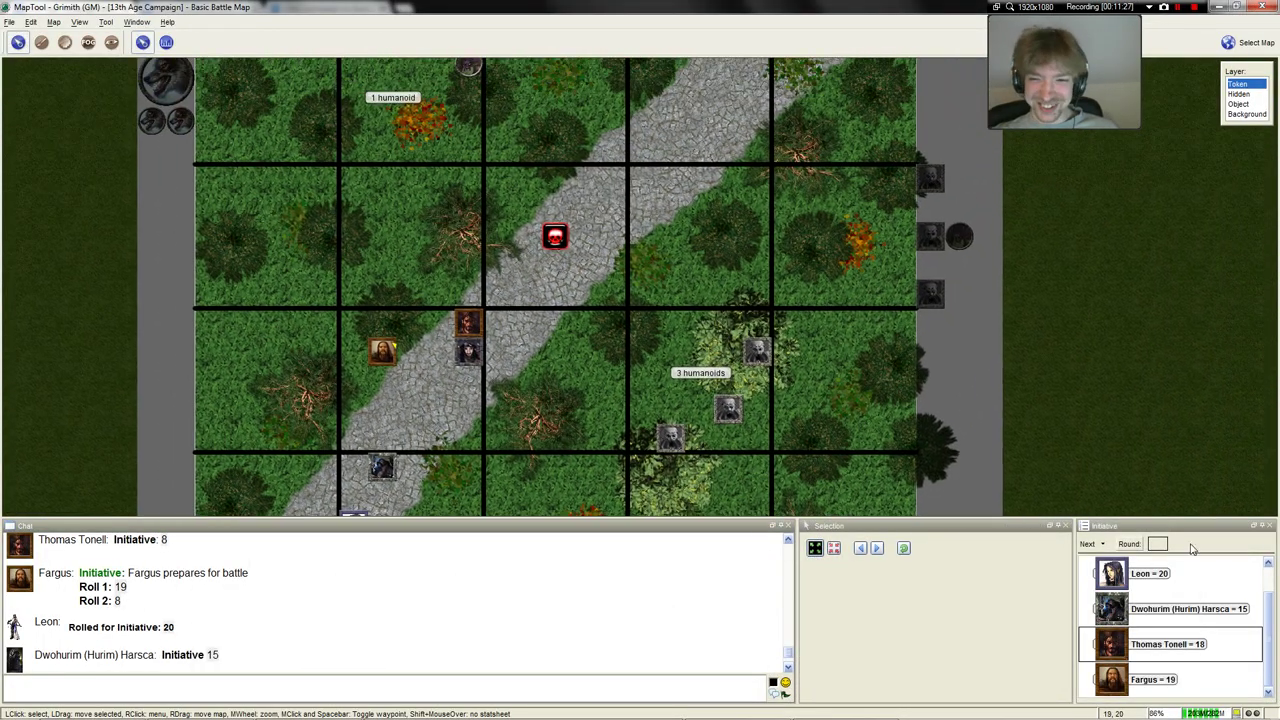
# Sort initiative to Leon 20, Fargus 19, Thomas Tonell 18, Dwohurim 15
pyautogui.scroll(1, 1192, 668)
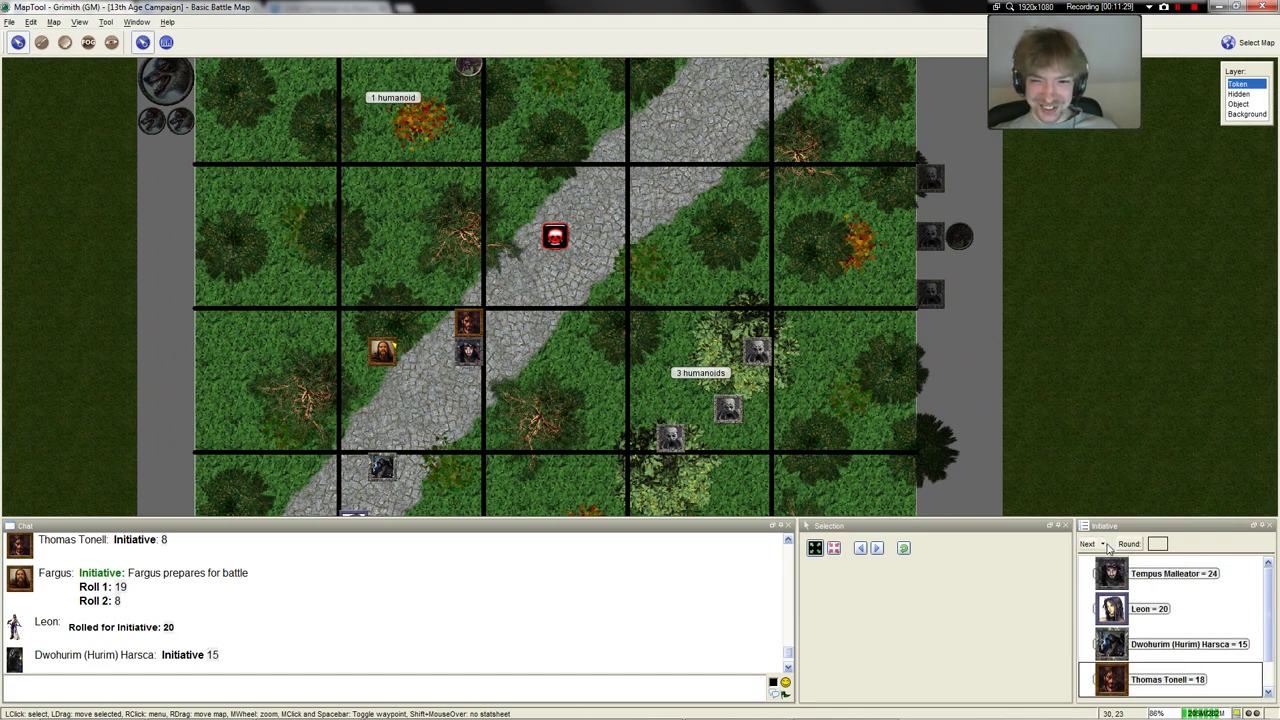
pyautogui.click(1104, 545)
pyautogui.click(1125, 331)
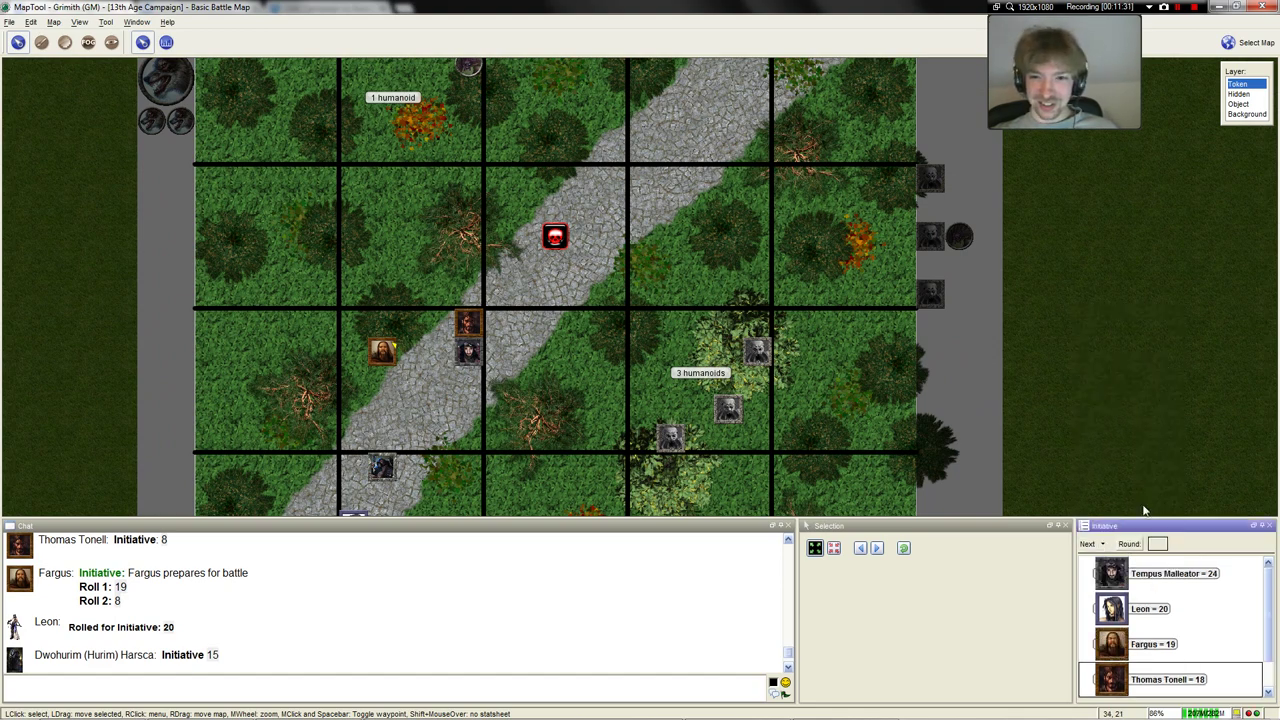
pyautogui.scroll(-1, 1185, 655)
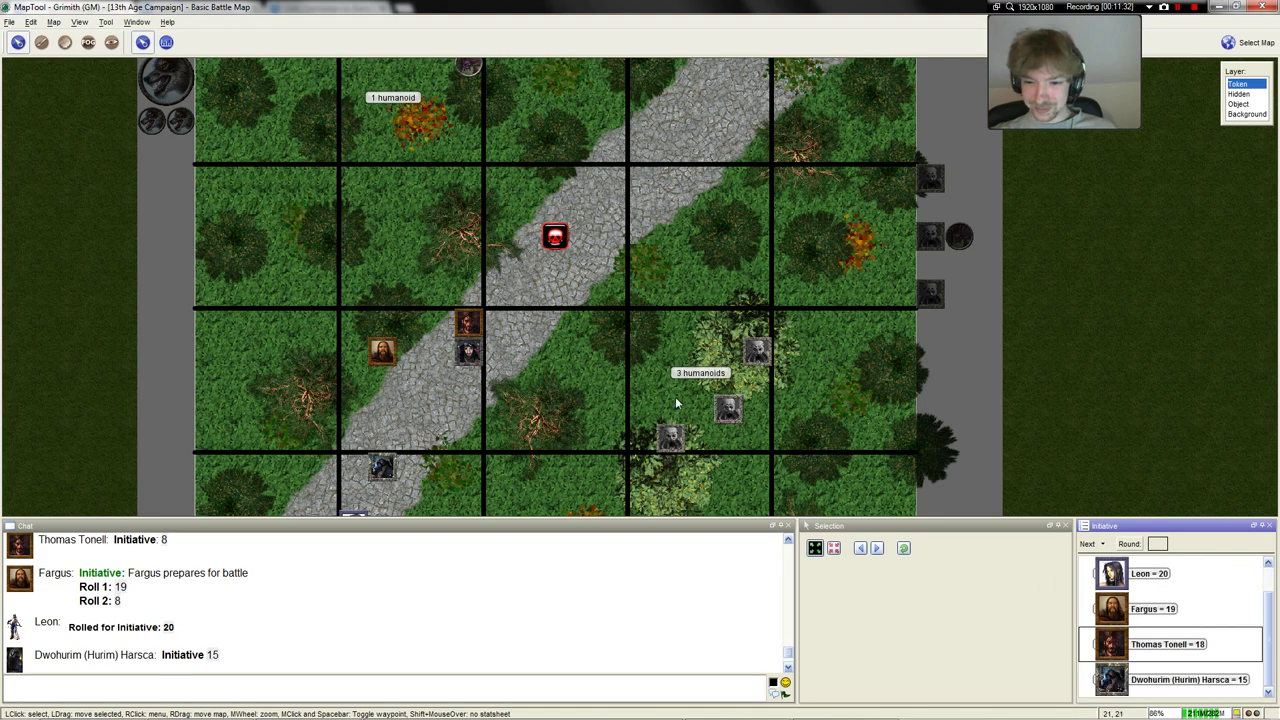
pyautogui.moveTo(376, 238); pyautogui.dragTo(402, 283)
pyautogui.moveTo(516, 288); pyautogui.dragTo(498, 342)
pyautogui.scroll(-2, 520, 335)
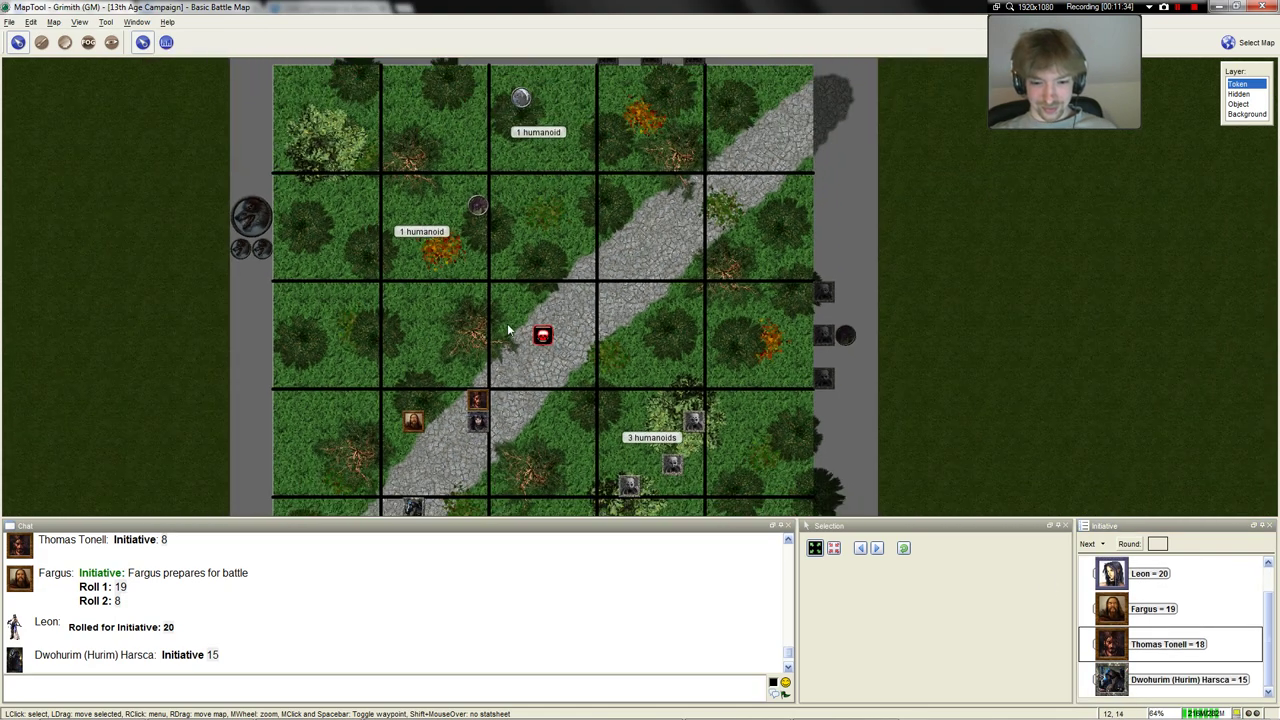
pyautogui.scroll(1, 591, 320)
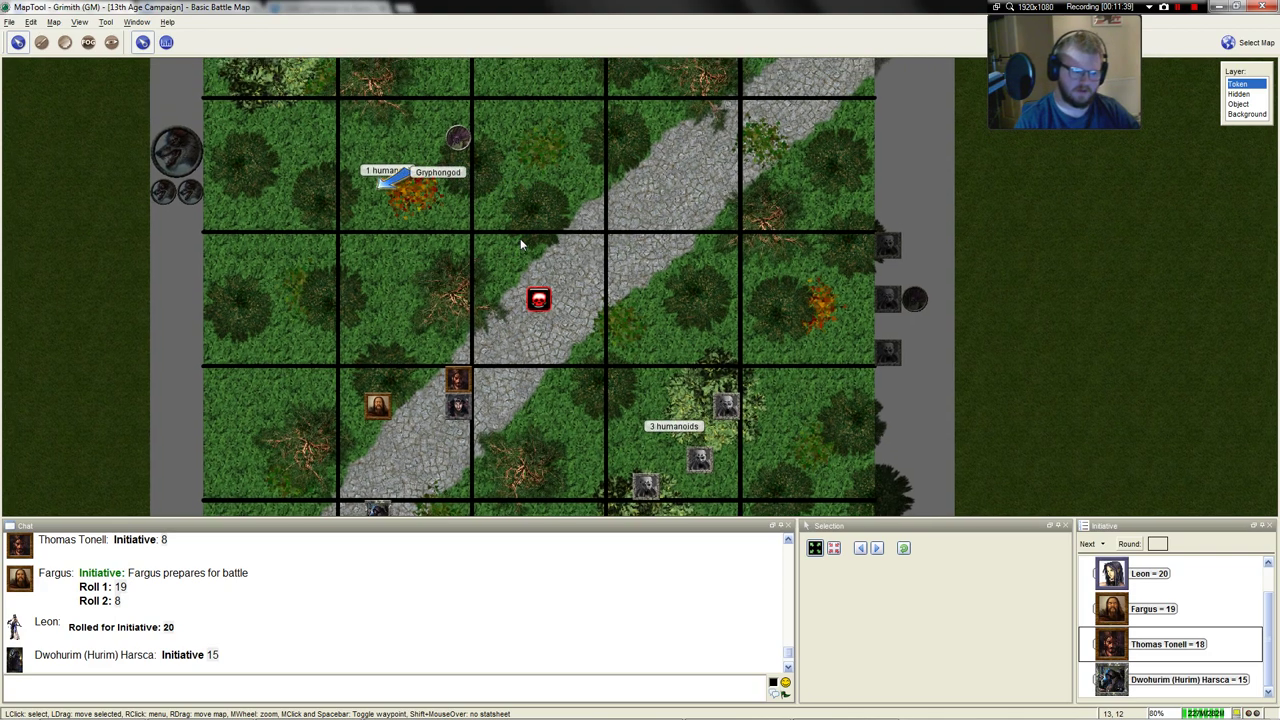
# Box-select the three Ettercap Acolyte tokens together on the forest map
pyautogui.moveTo(520, 238); pyautogui.dragTo(532, 260)
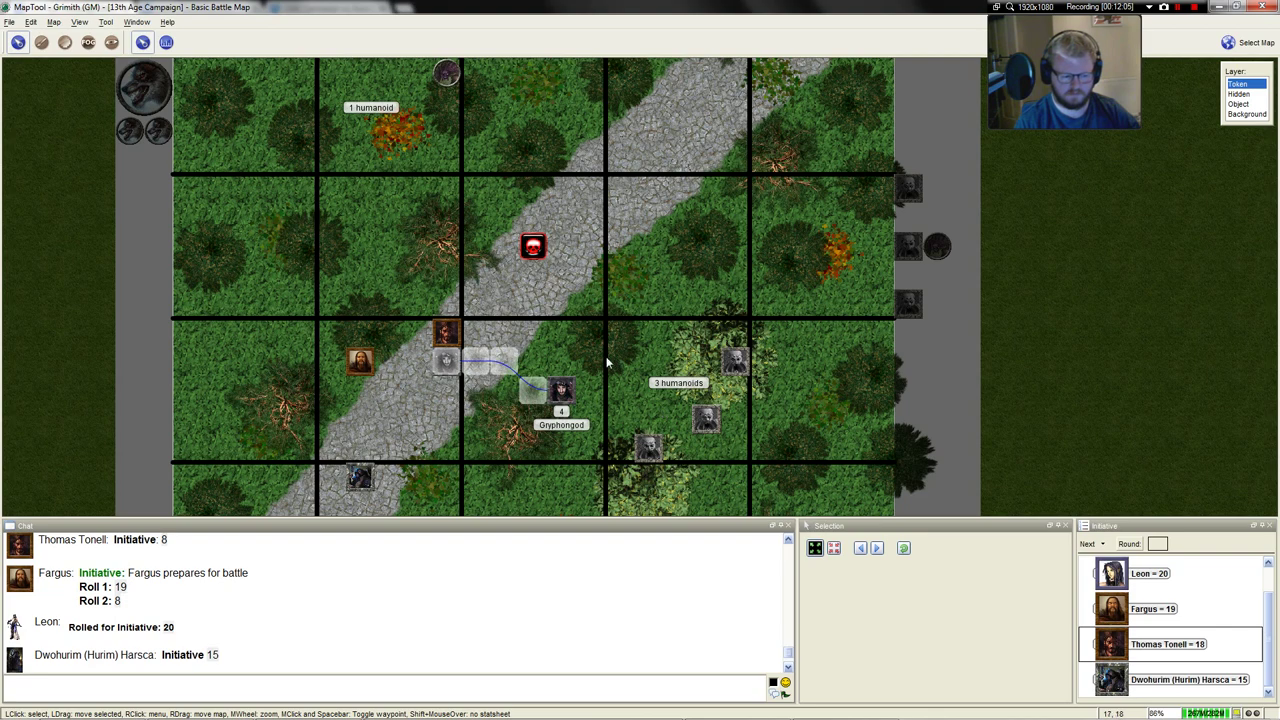
pyautogui.scroll(3, 780, 391)
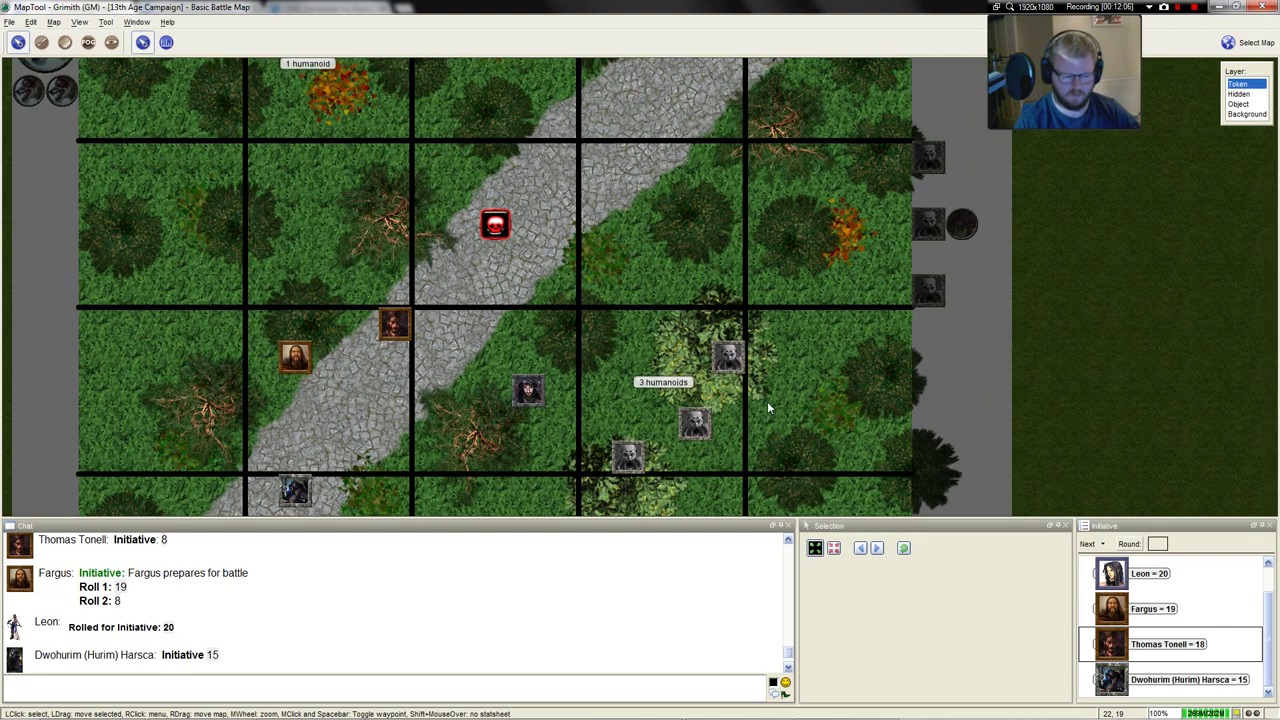
pyautogui.scroll(4, 708, 376)
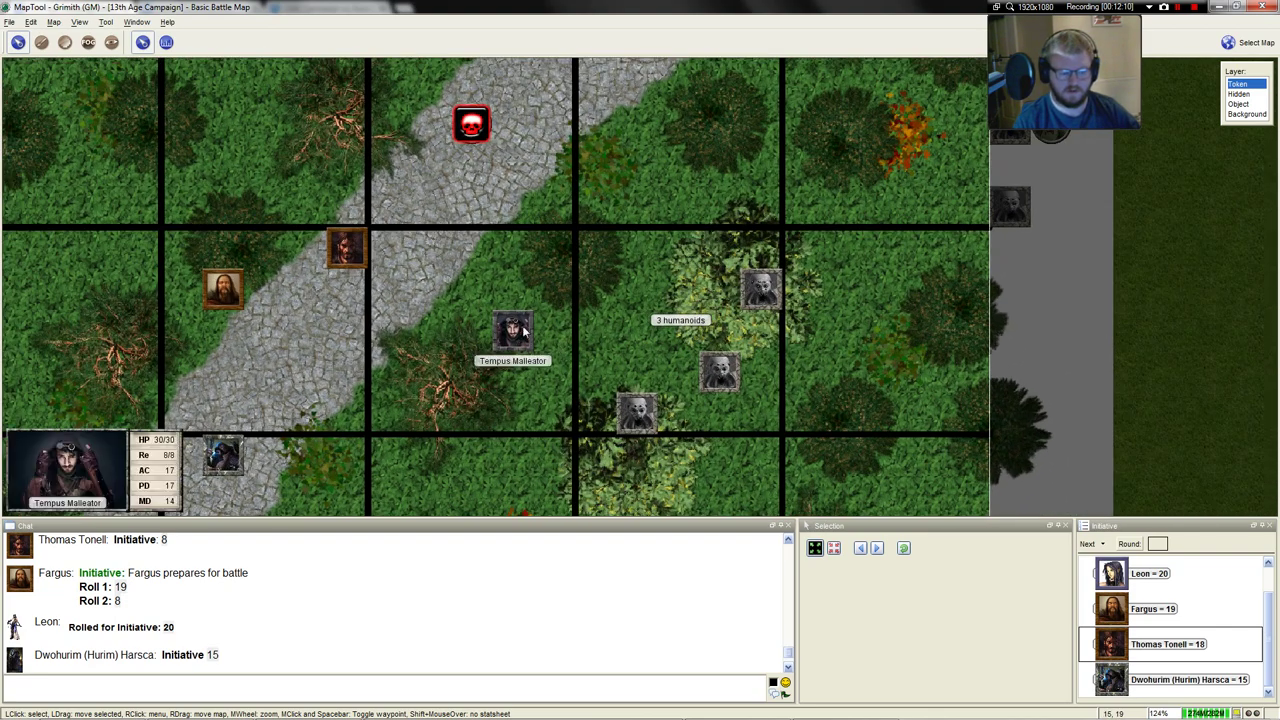
pyautogui.moveTo(620, 231); pyautogui.dragTo(782, 434)
# Clear the acolyte selection and delete the '3 humanoids' label with the label tool
pyautogui.rightClick(760, 292)
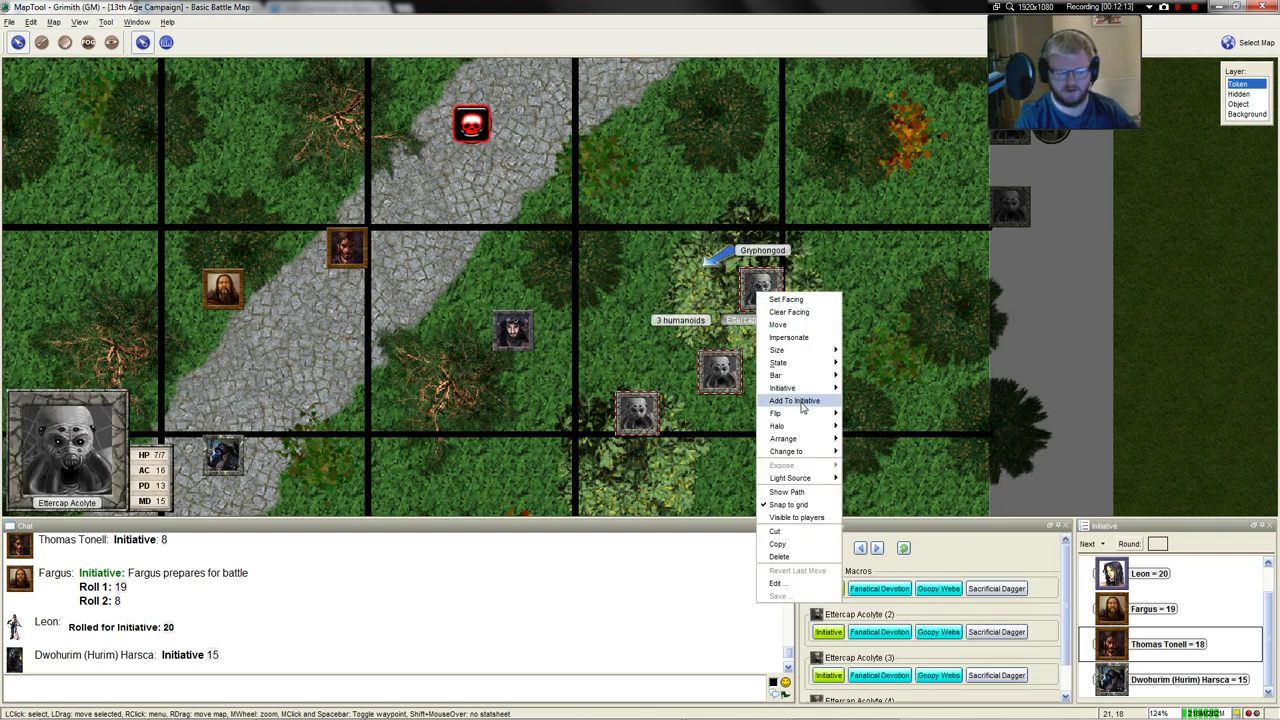
pyautogui.click(805, 518)
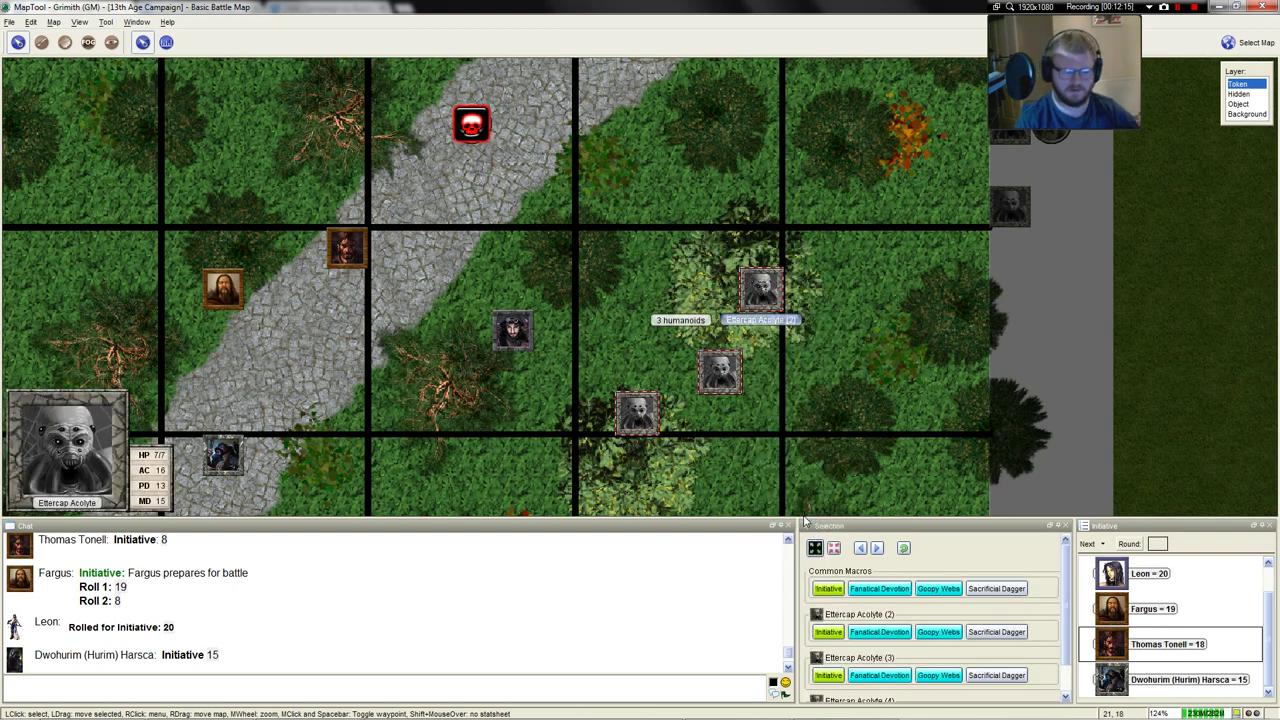
pyautogui.click(632, 279)
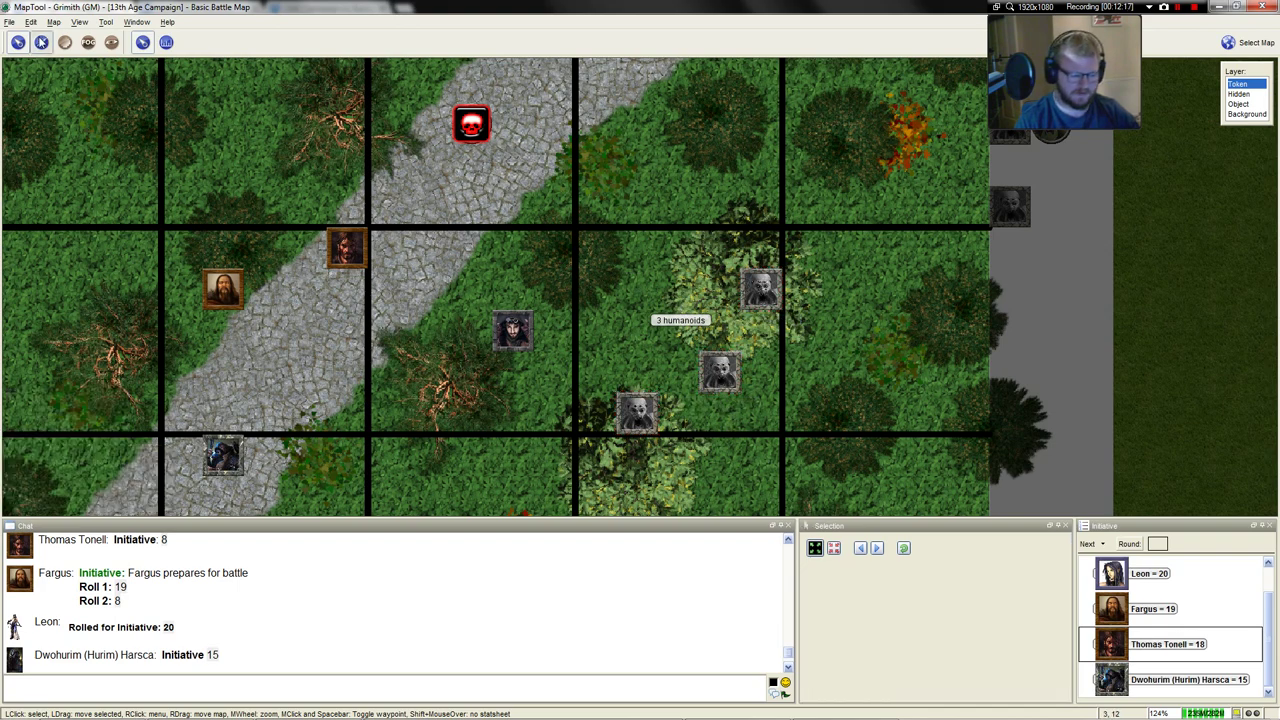
pyautogui.click(41, 42)
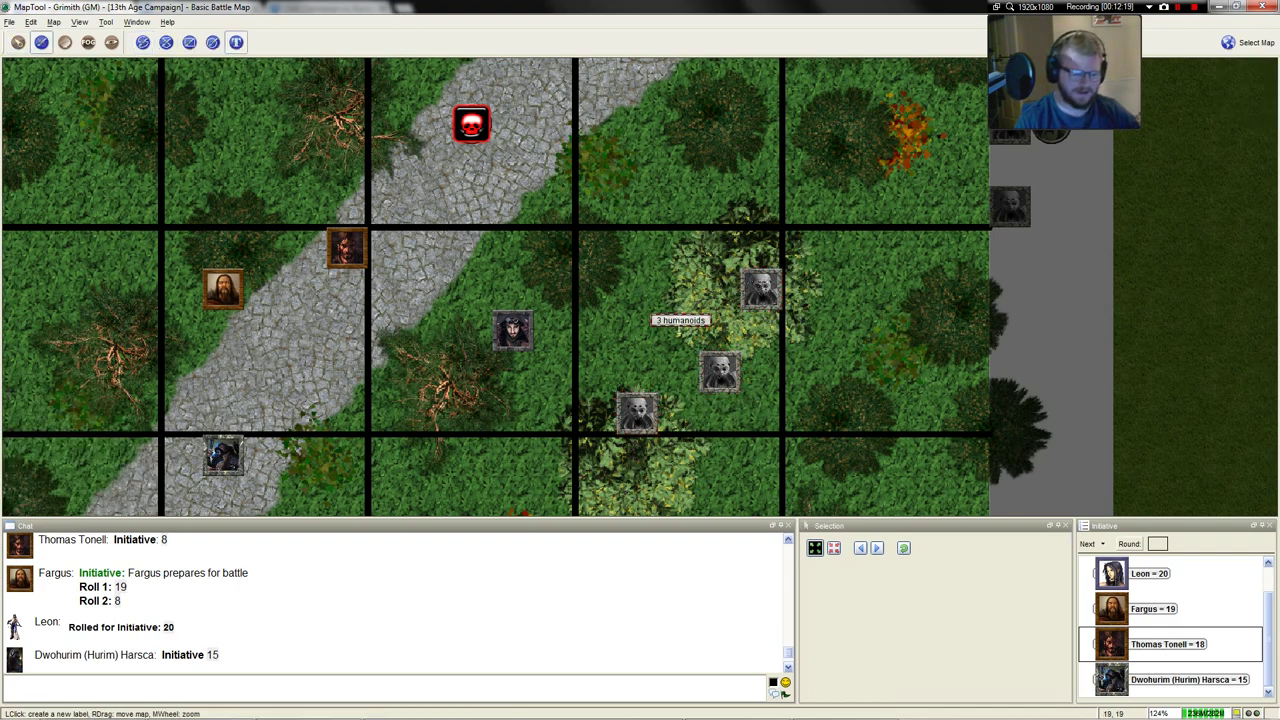
pyautogui.press('Delete')
pyautogui.click(18, 42)
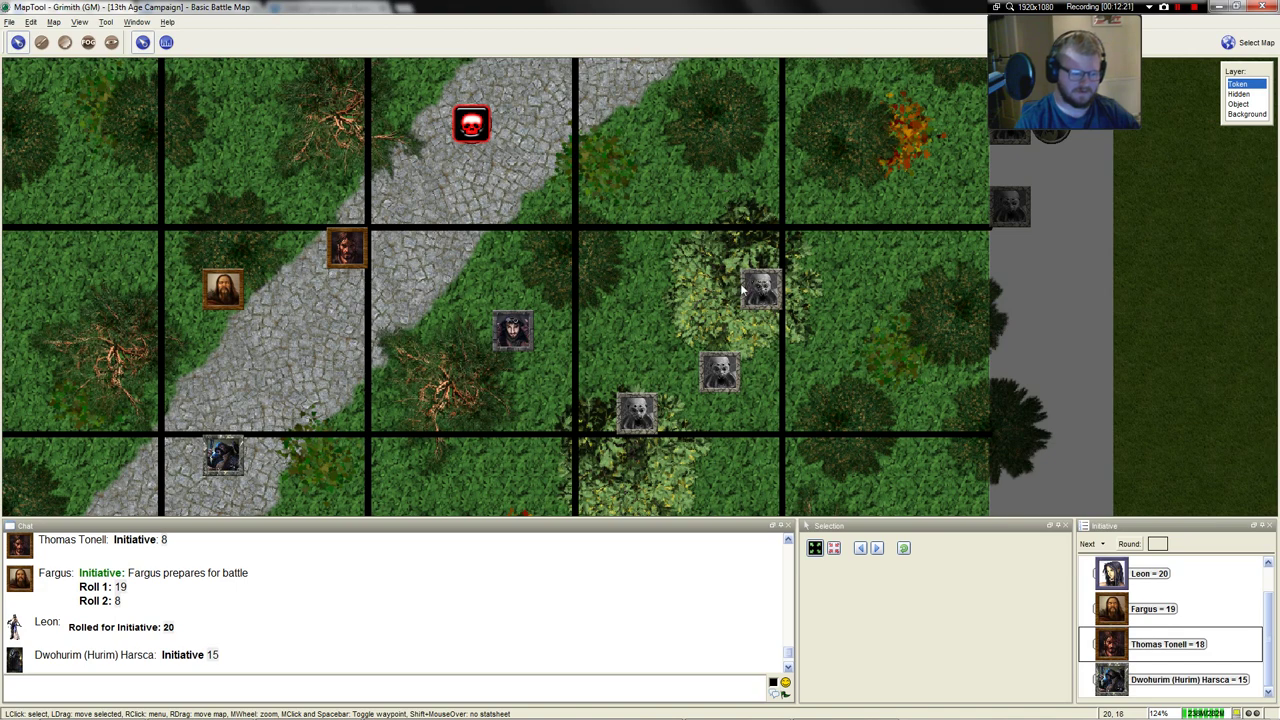
pyautogui.scroll(3, 694, 314)
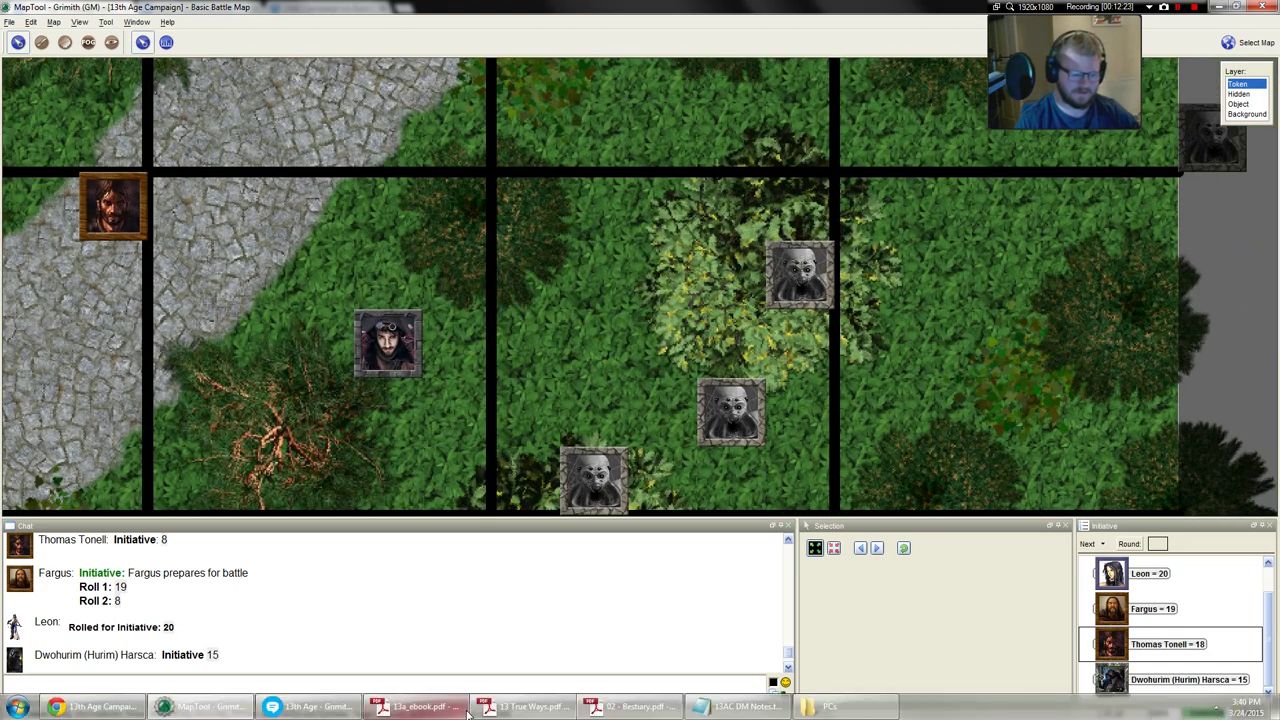
# Look up the Ettercap entry in the Bestiary PDF at fit width, then return to MapTool
pyautogui.click(615, 710)
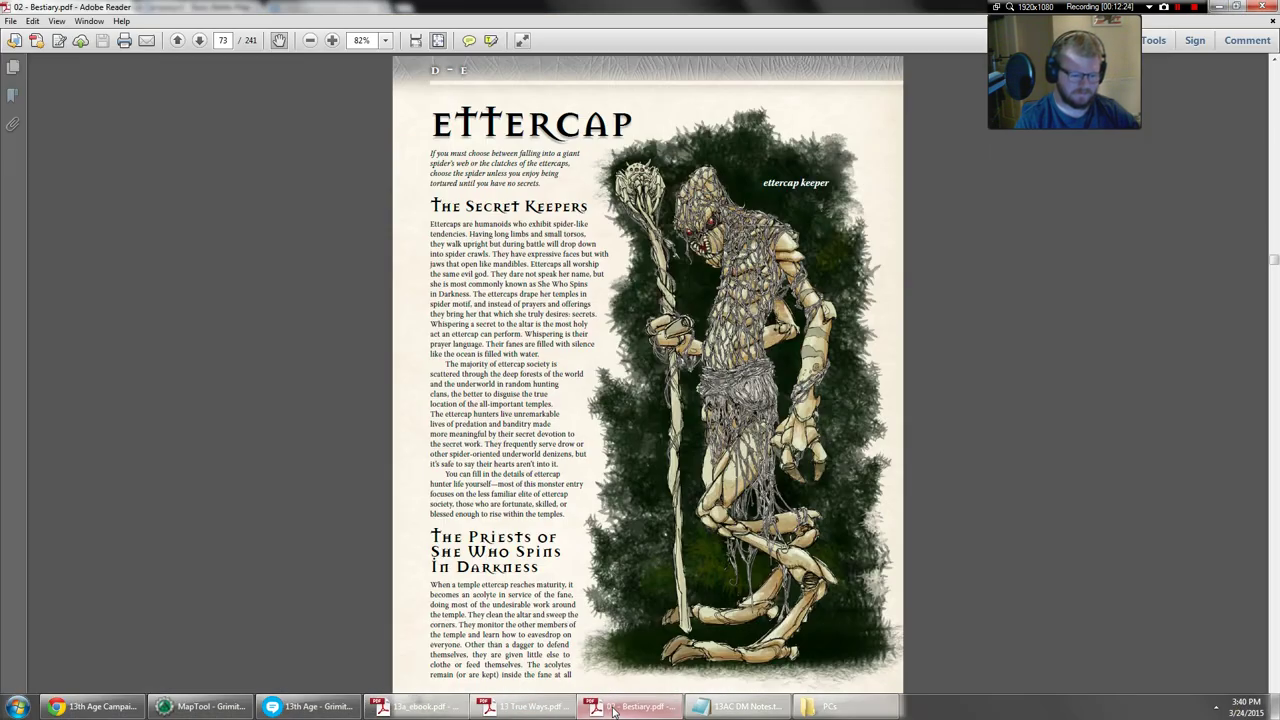
pyautogui.click(416, 40)
pyautogui.scroll(-3, 527, 628)
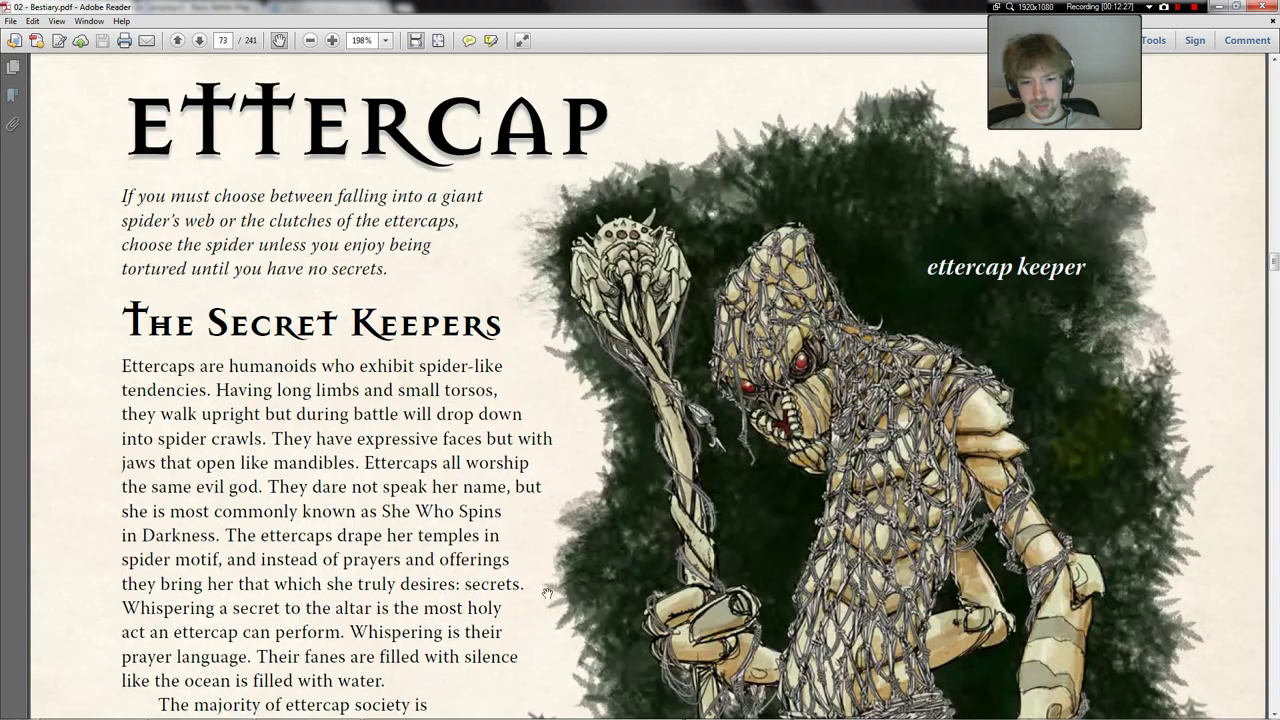
pyautogui.click(200, 710)
# Mark the bottom Ettercap Acolyte as Dead via its State menu
pyautogui.scroll(-3, 659, 250)
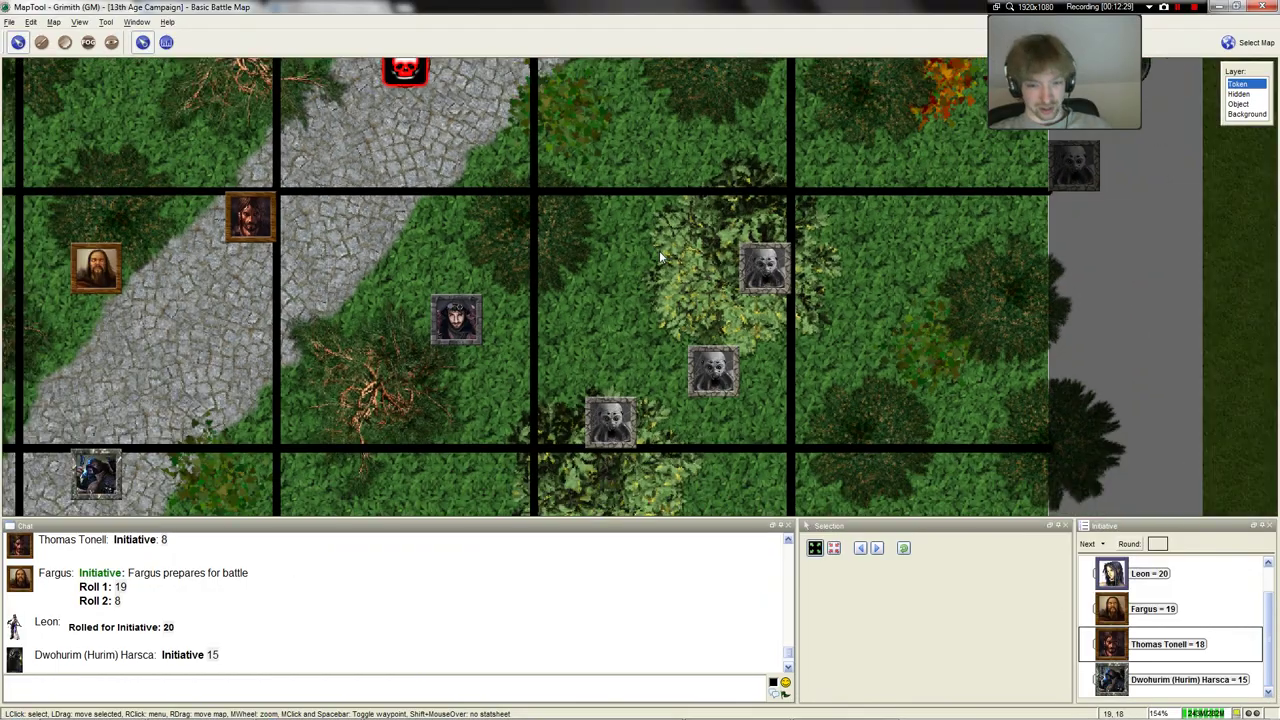
pyautogui.scroll(-5, 680, 235)
pyautogui.scroll(2, 716, 238)
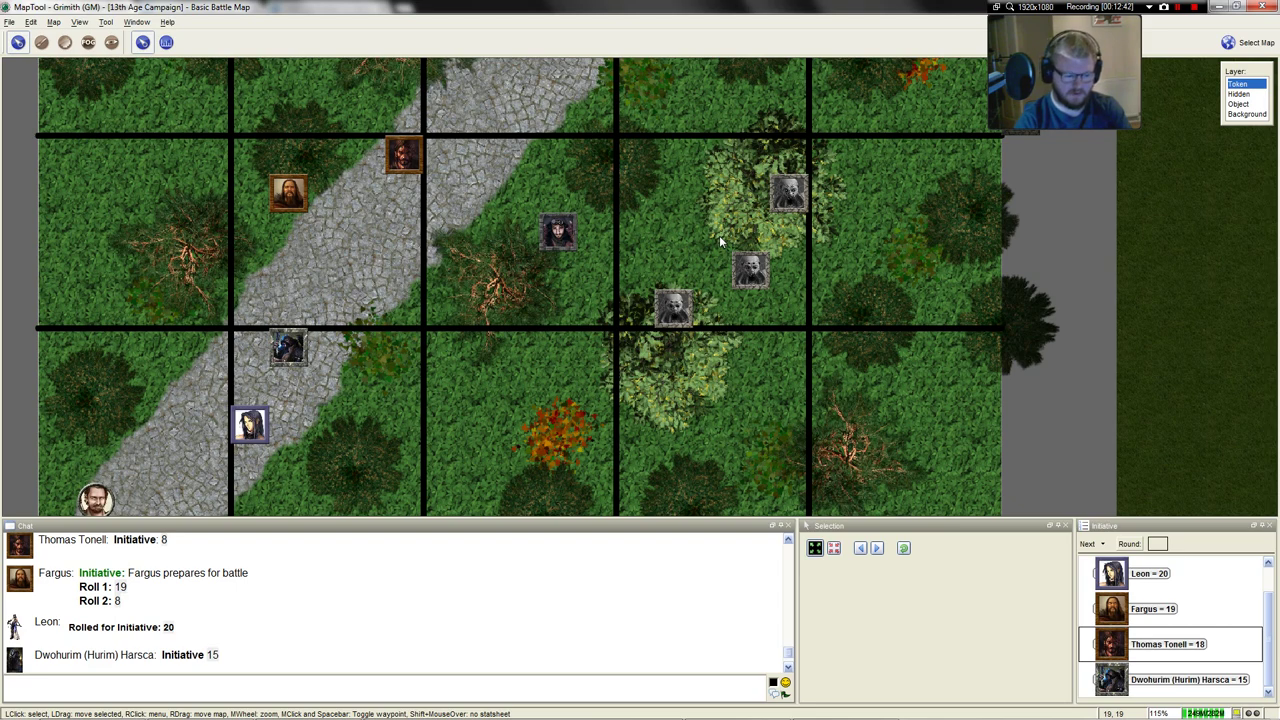
pyautogui.scroll(-2, 896, 215)
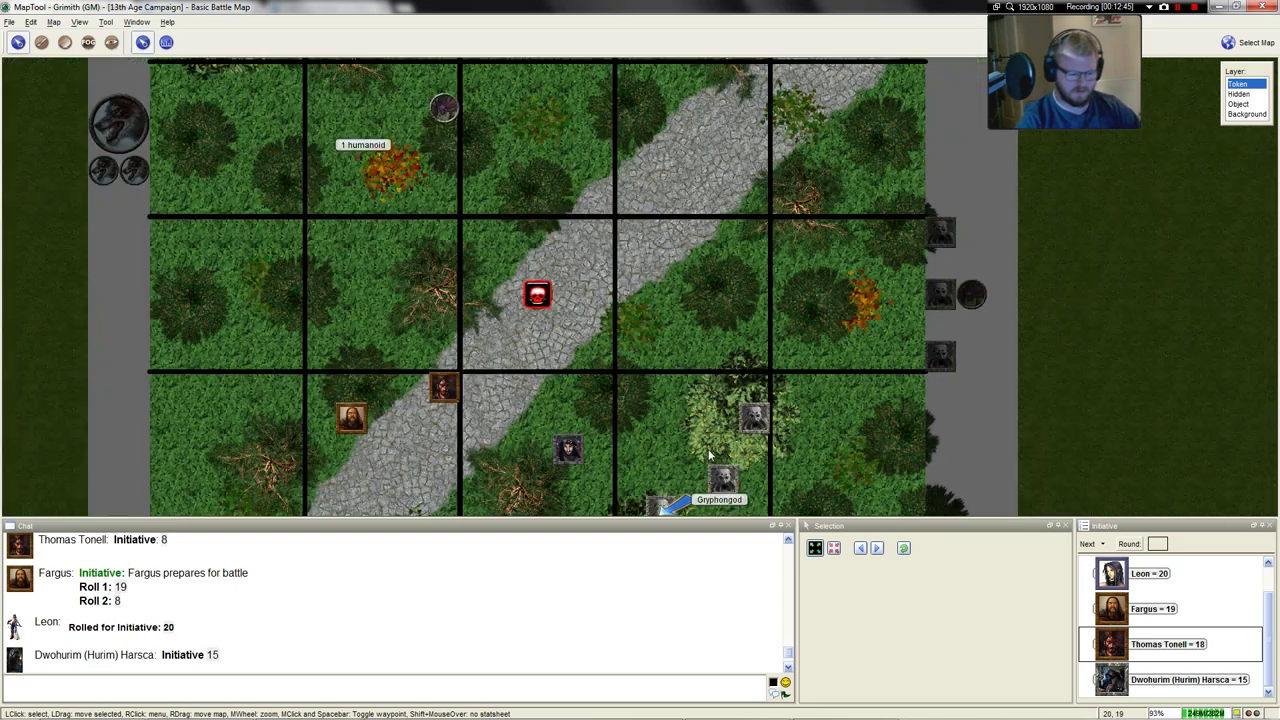
pyautogui.moveTo(593, 383); pyautogui.dragTo(594, 320)
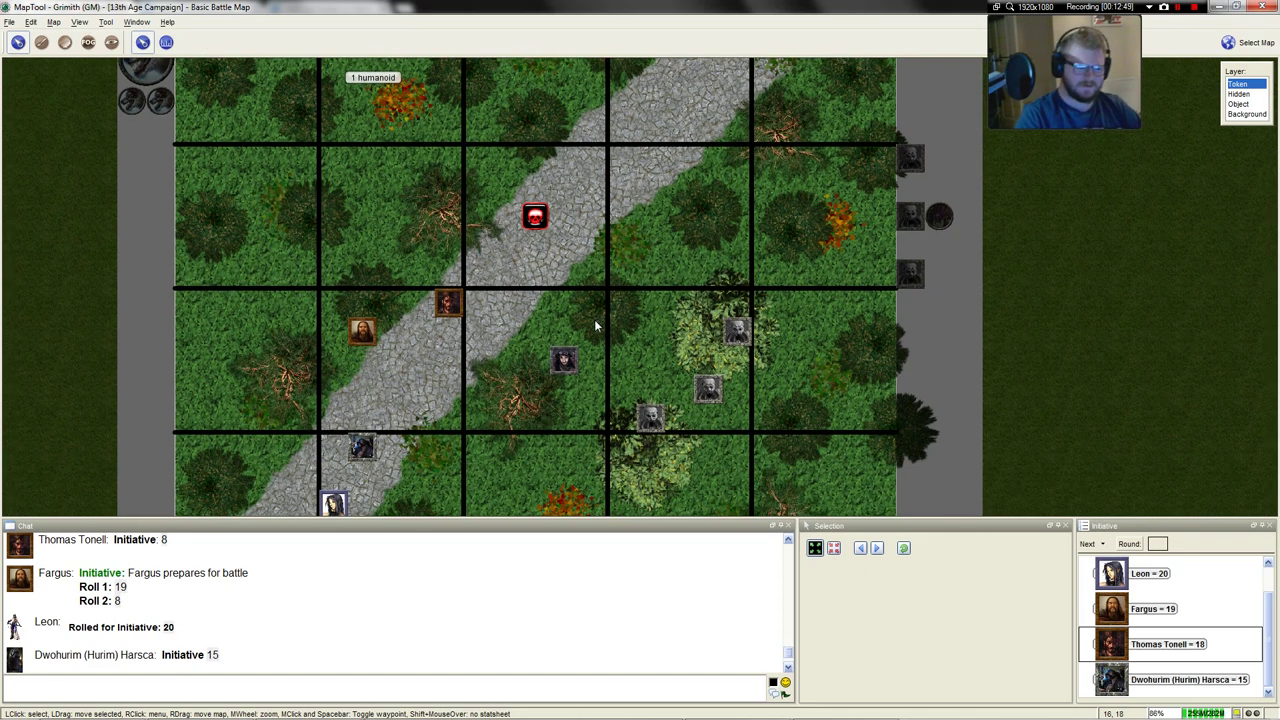
pyautogui.scroll(-1, 595, 328)
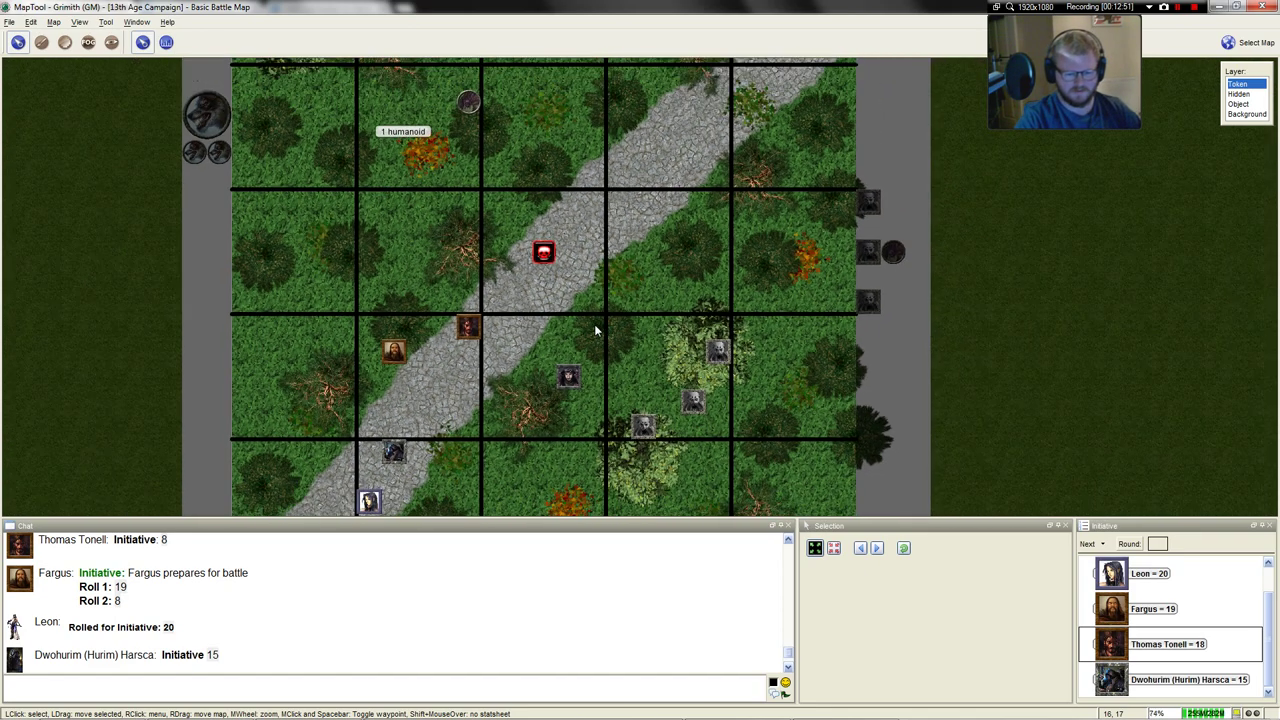
pyautogui.scroll(4, 595, 335)
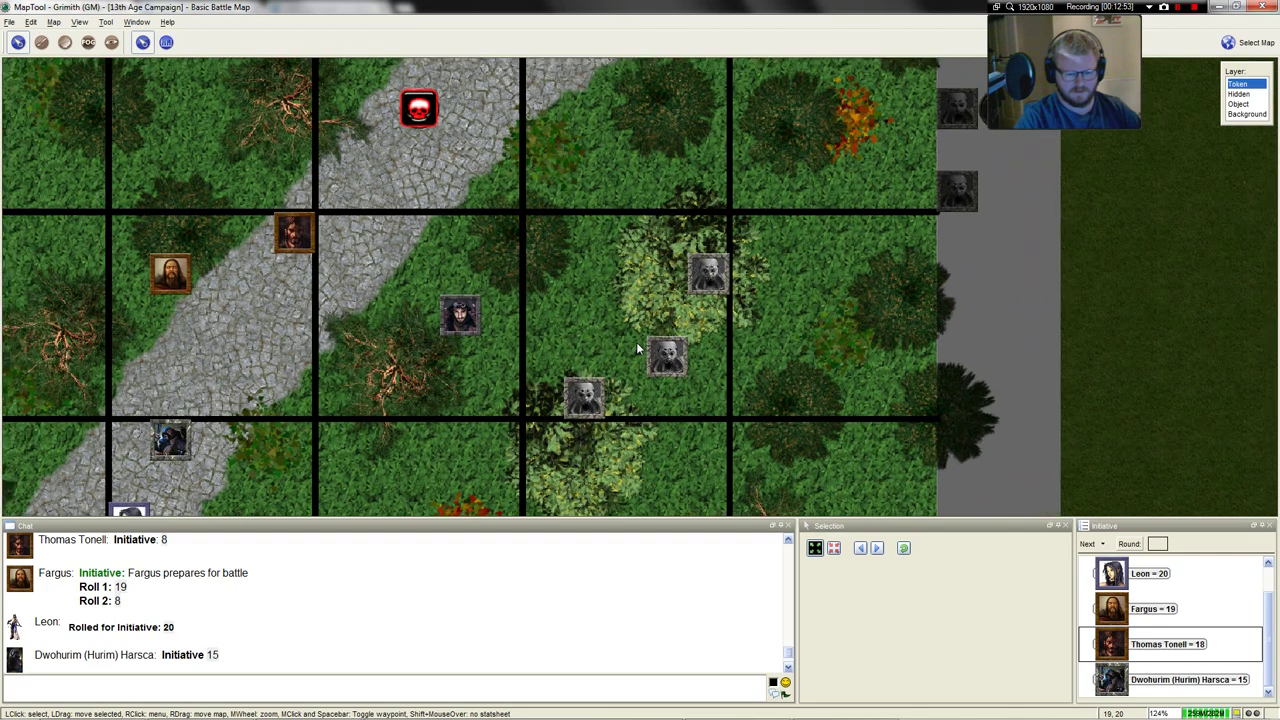
pyautogui.scroll(1, 634, 348)
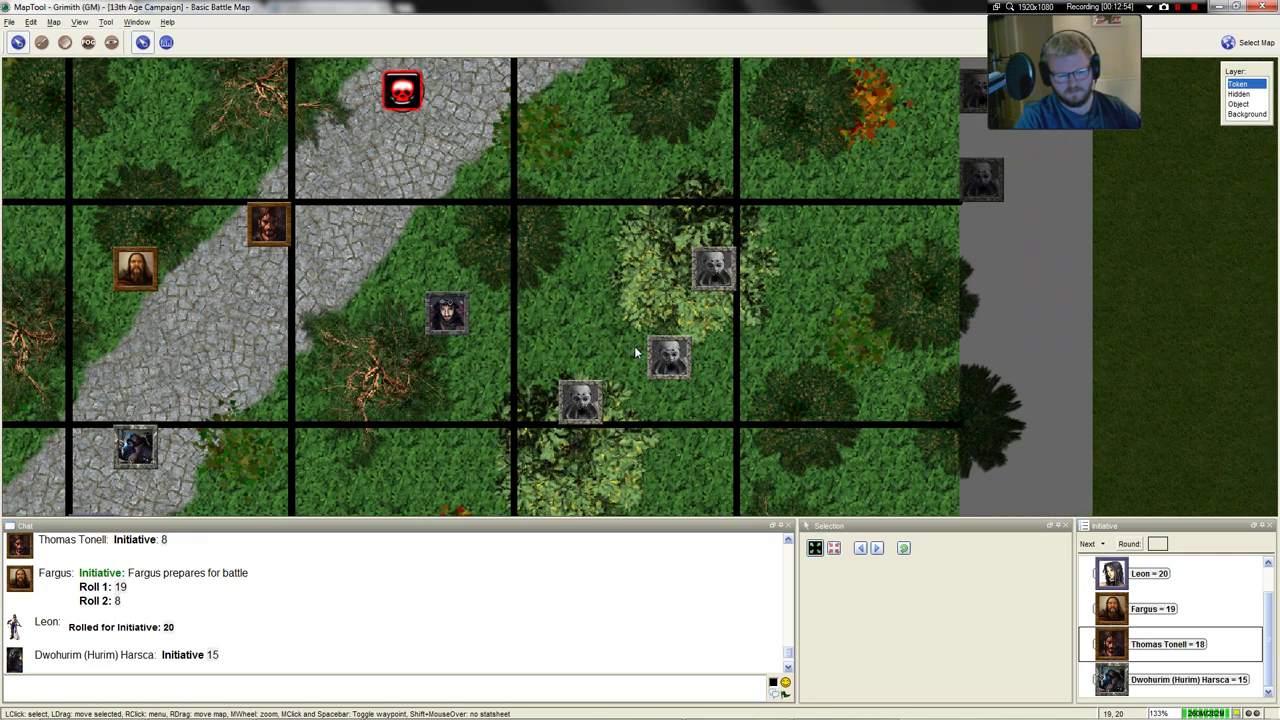
pyautogui.click(585, 410)
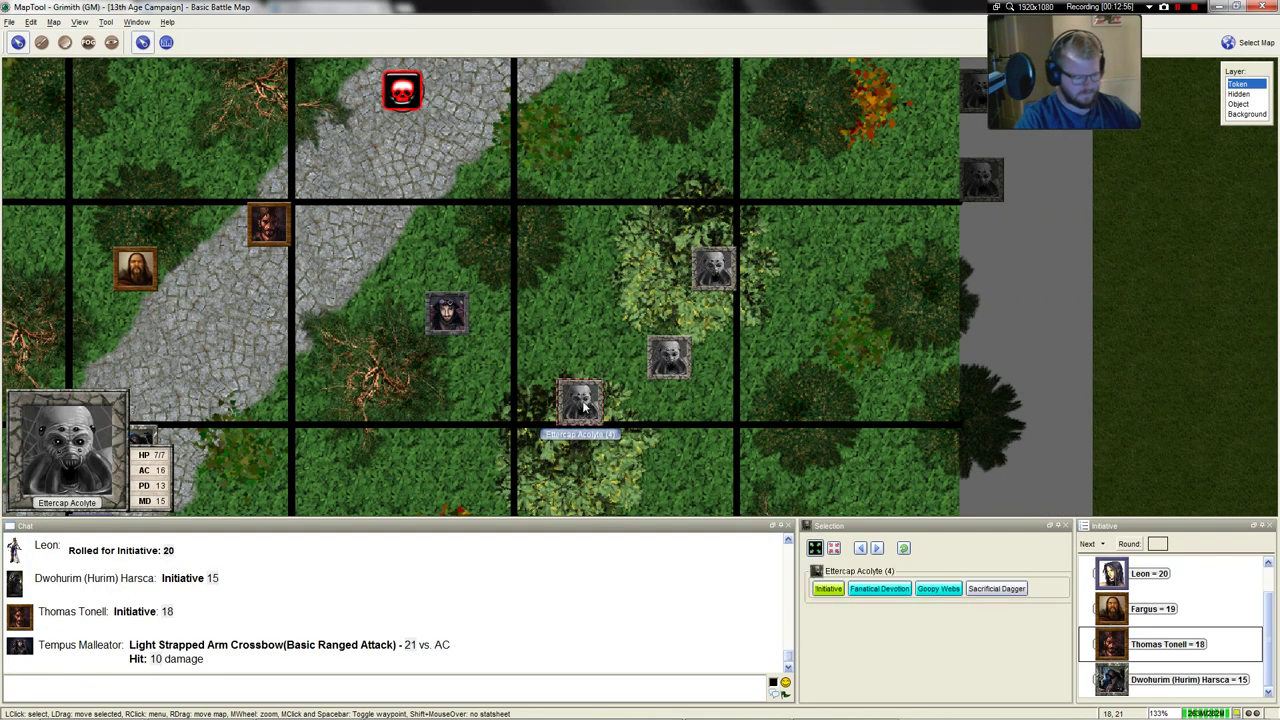
pyautogui.rightClick(584, 399)
pyautogui.moveTo(650, 480)
pyautogui.click(689, 519)
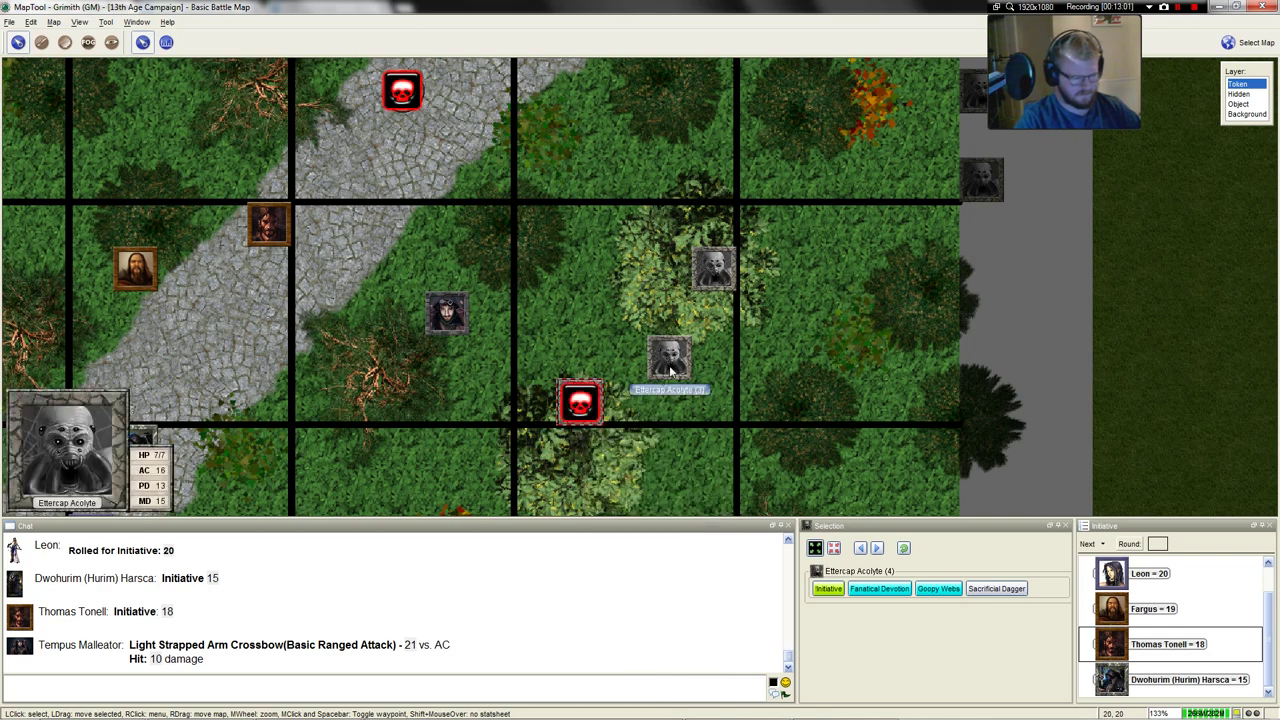
# Set another Ettercap Acolyte's Hit Points to 4/7 in its token properties
pyautogui.doubleClick(670, 370)
pyautogui.click(510, 222)
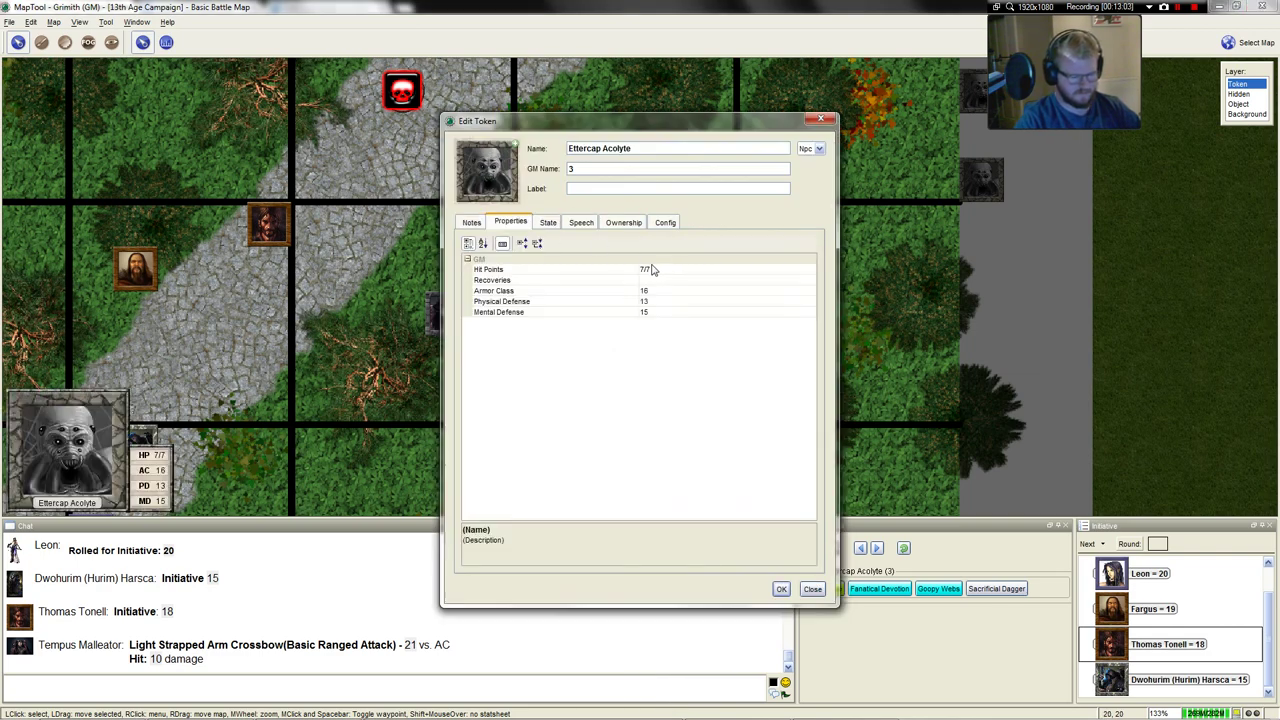
pyautogui.click(648, 270)
pyautogui.write('4')
pyautogui.click(780, 589)
pyautogui.scroll(-1, 658, 370)
pyautogui.scroll(2, 658, 370)
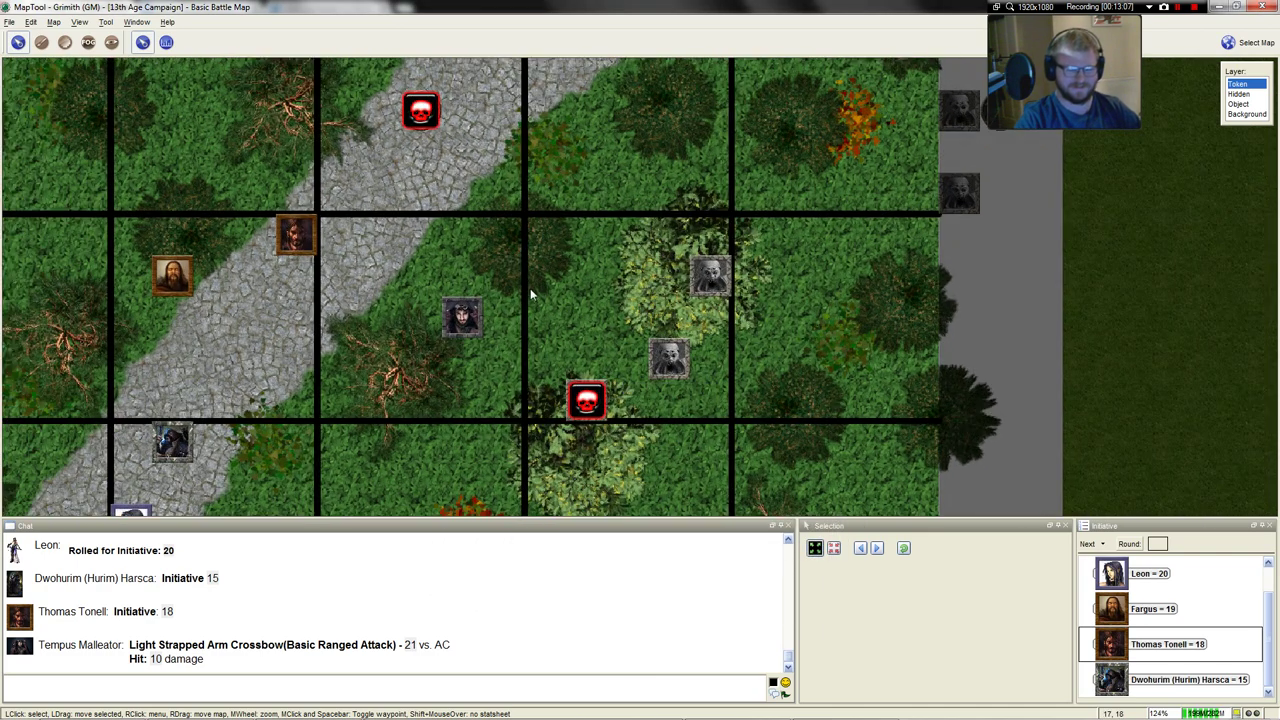
# Bring the northern ambush area into view and check the Ettercap Hunter and Drow Archer
pyautogui.scroll(-1, 615, 270)
pyautogui.scroll(-2, 615, 270)
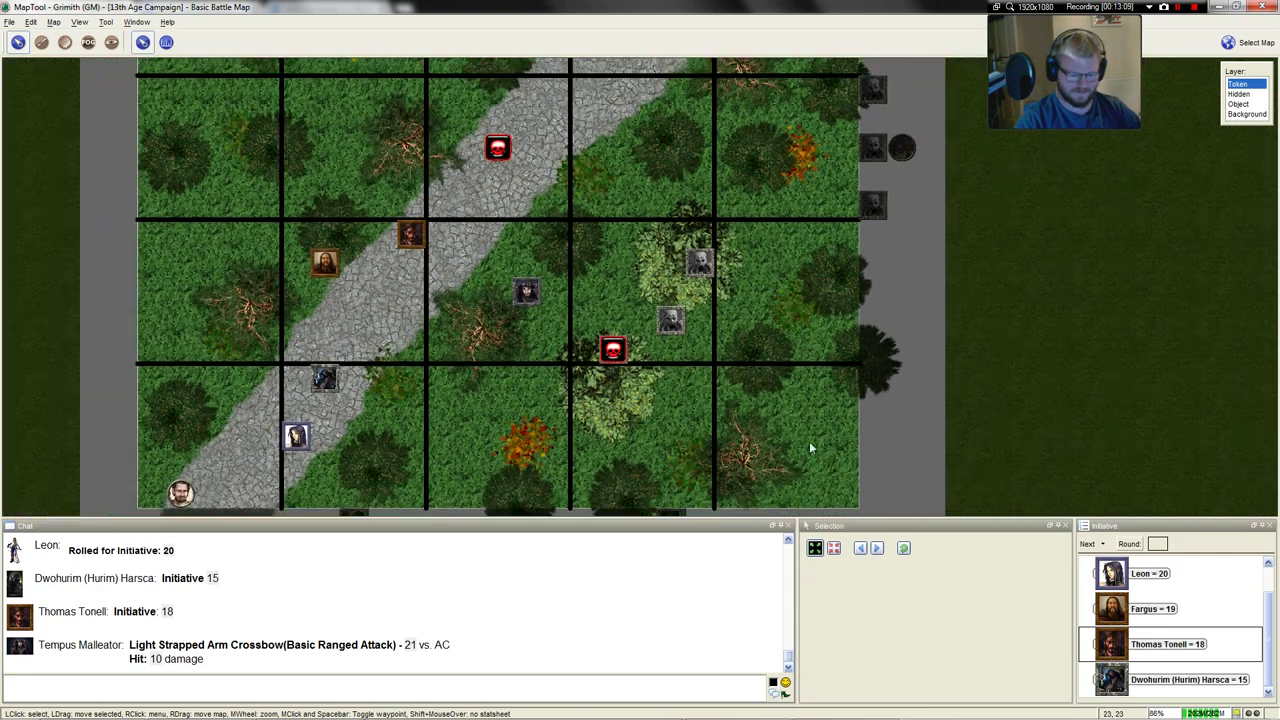
pyautogui.doubleClick(1120, 595)
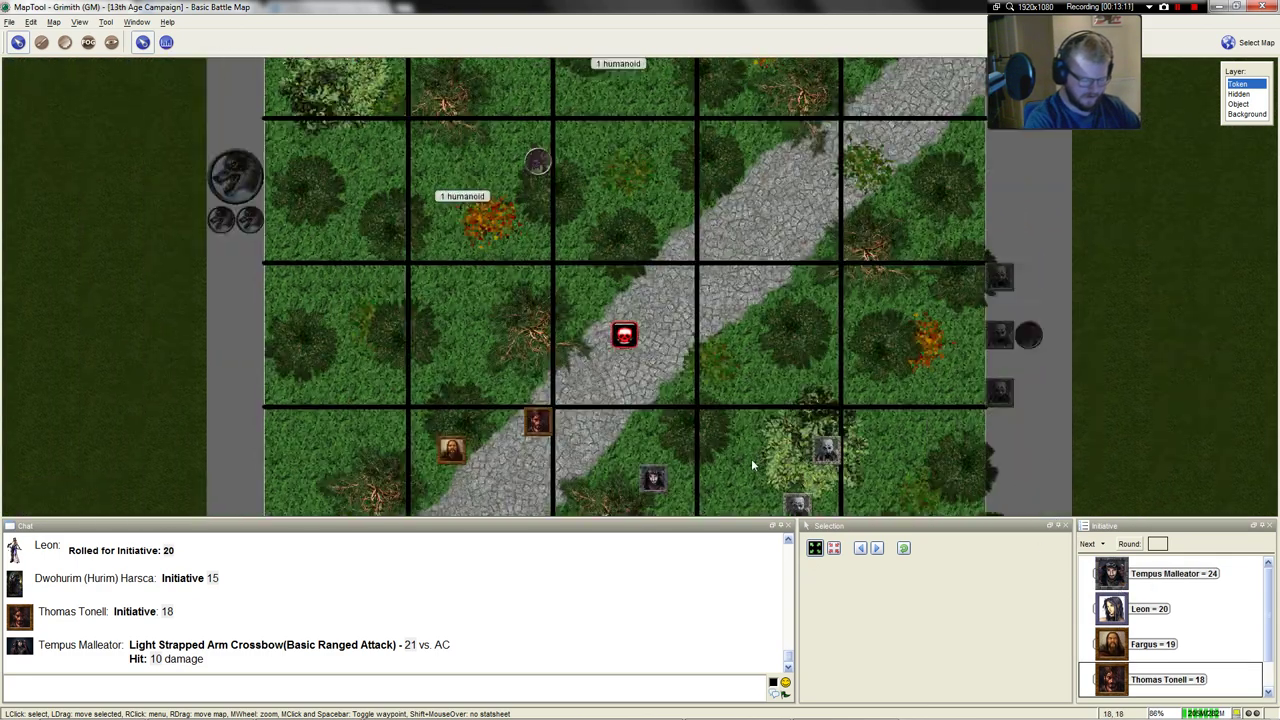
pyautogui.rightClick(537, 163)
pyautogui.click(660, 160)
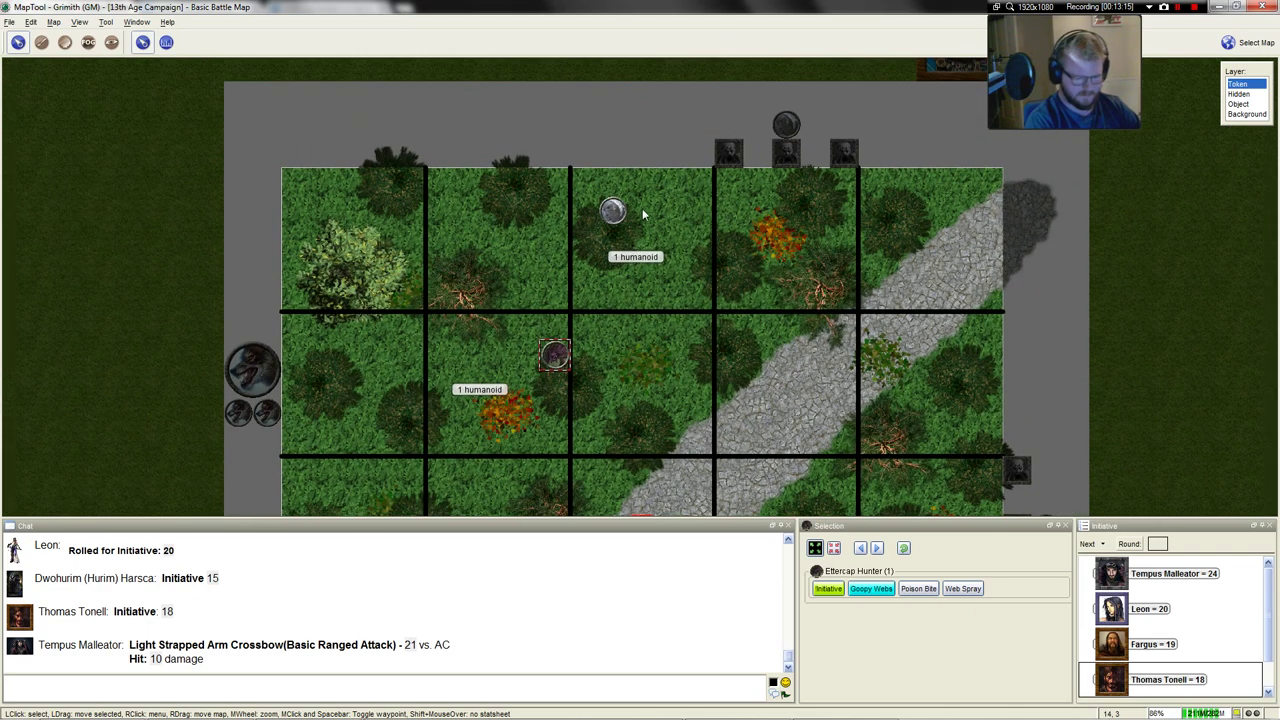
pyautogui.rightClick(622, 212)
# Delete both '1 humanoid' labels with the label tool
pyautogui.press('Escape')
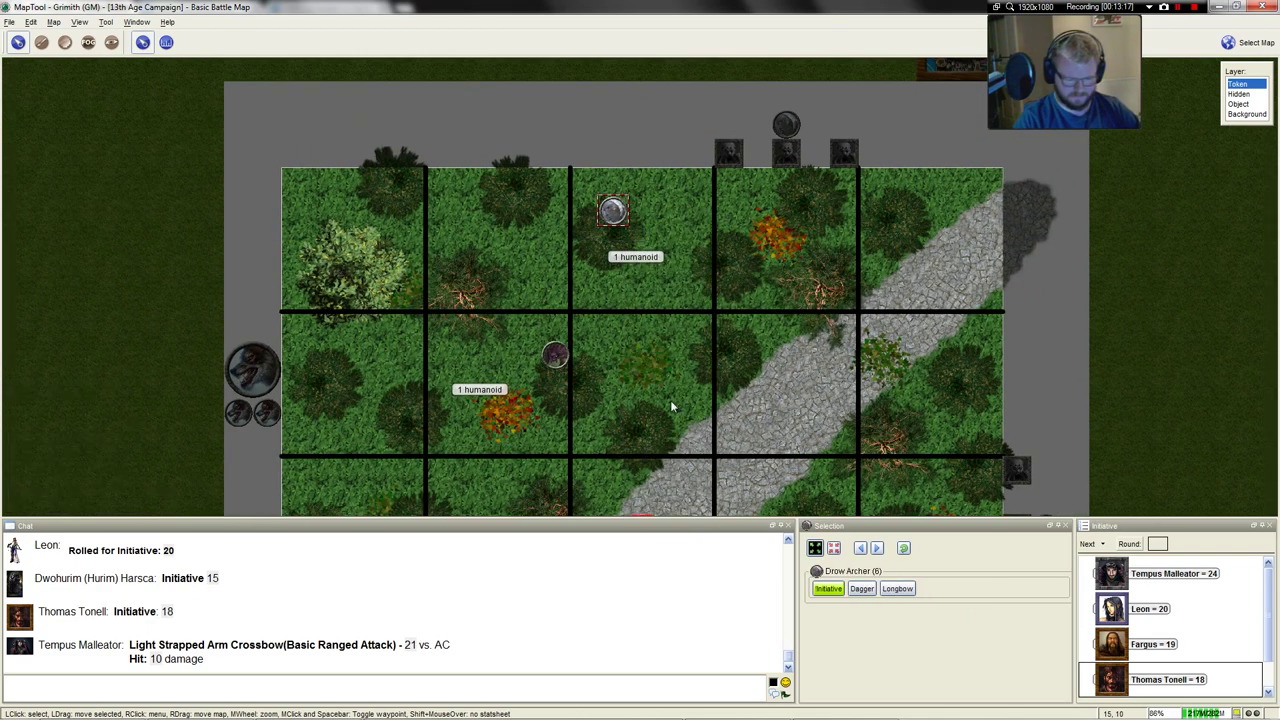
pyautogui.click(41, 42)
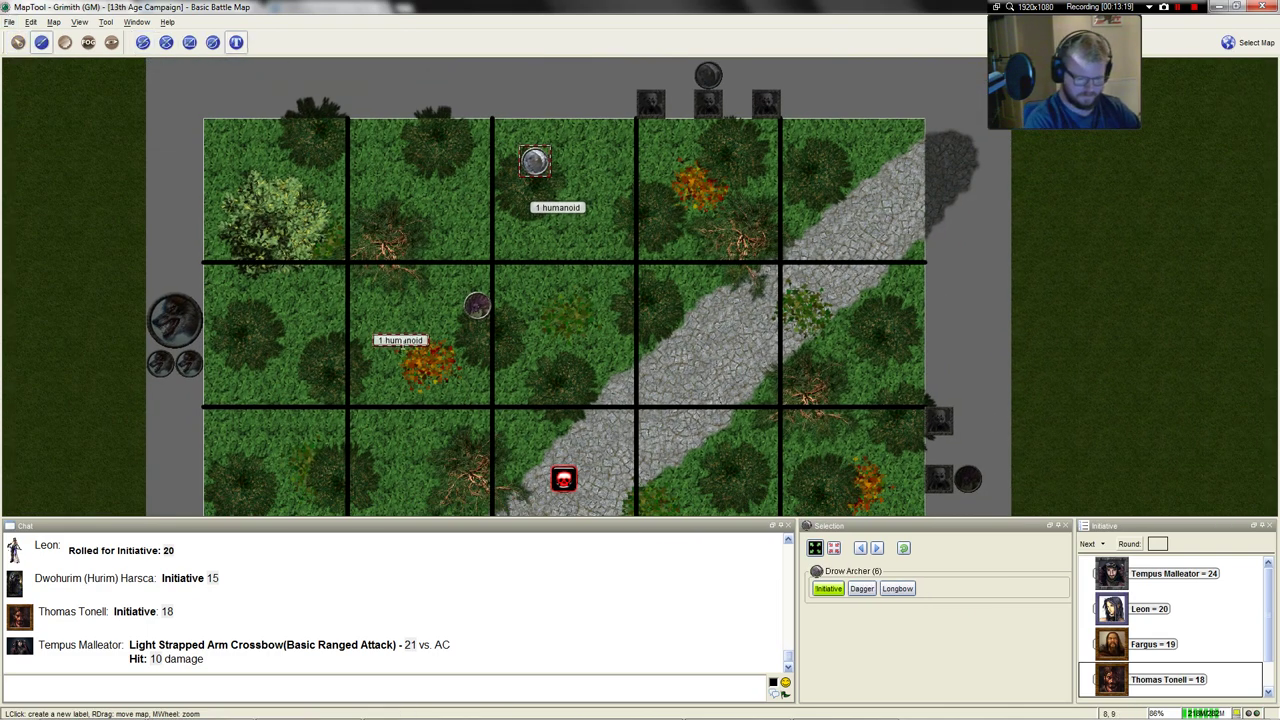
pyautogui.click(404, 341)
pyautogui.press('Delete')
pyautogui.click(558, 207)
pyautogui.press('Delete')
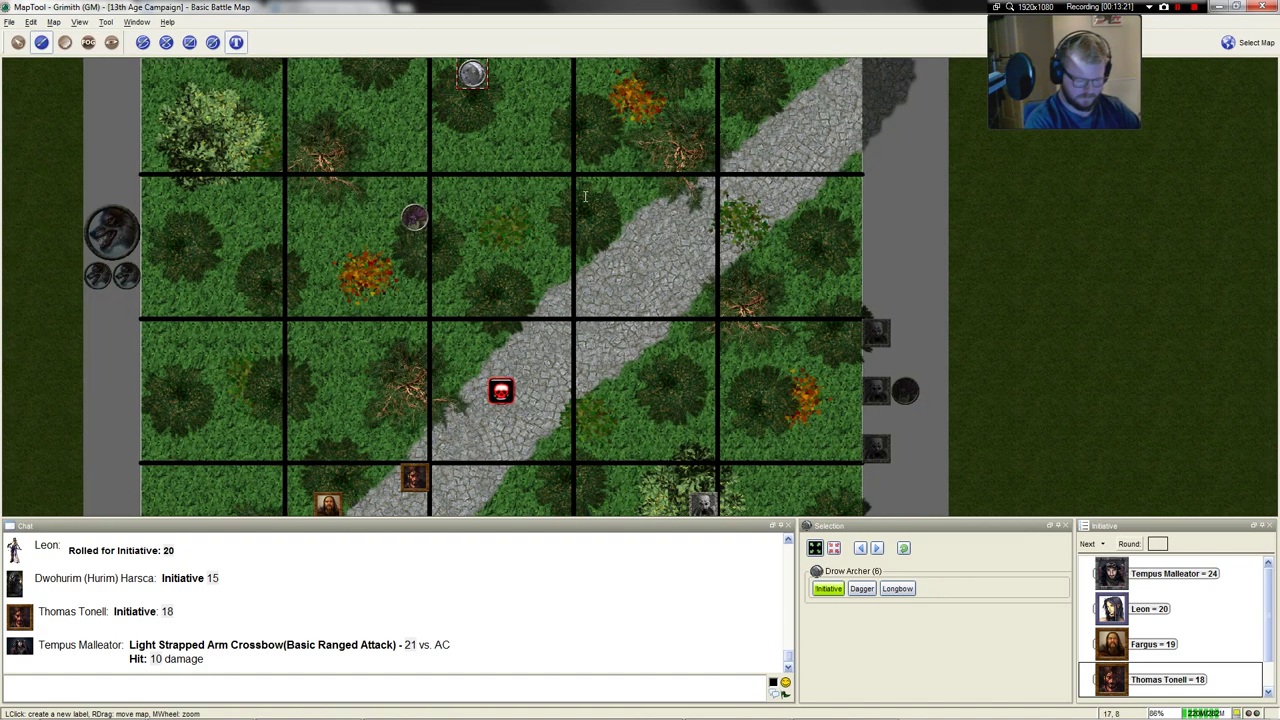
pyautogui.click(17, 42)
# Roll initiative for the Ettercap Hunter, Drow Archer and Ettercap Acolytes
pyautogui.click(414, 217)
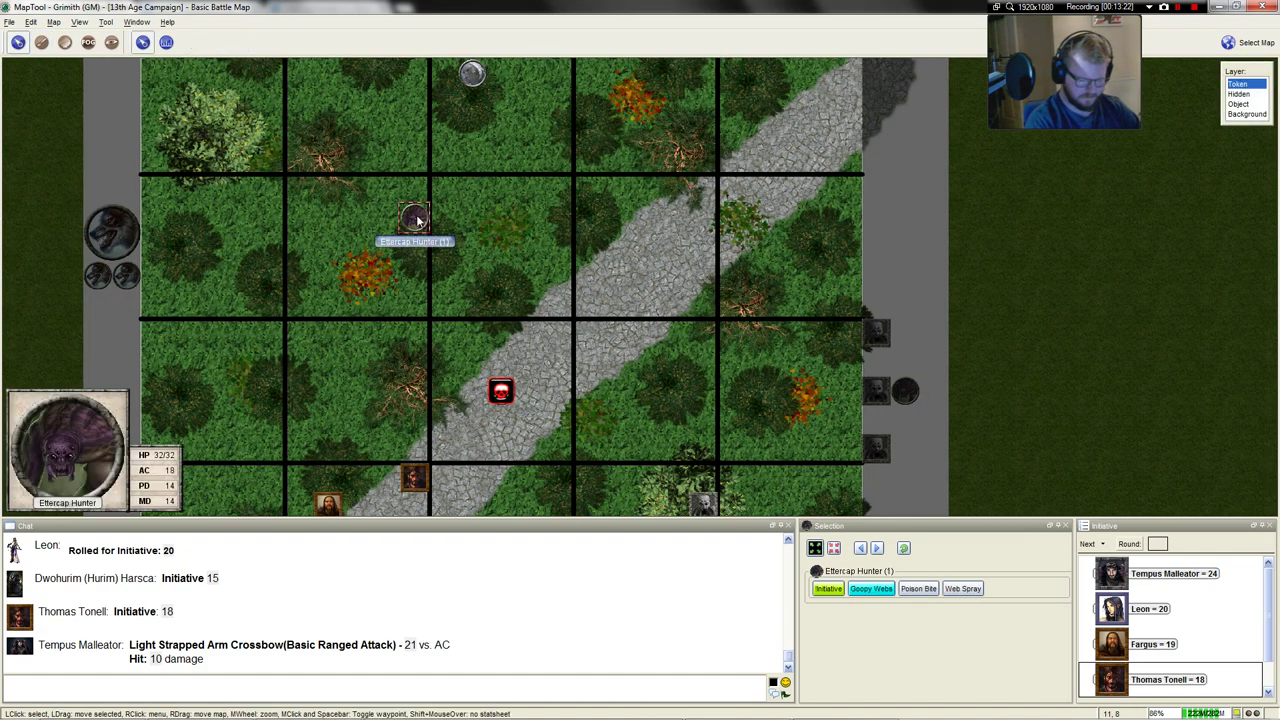
pyautogui.click(828, 589)
pyautogui.click(472, 73)
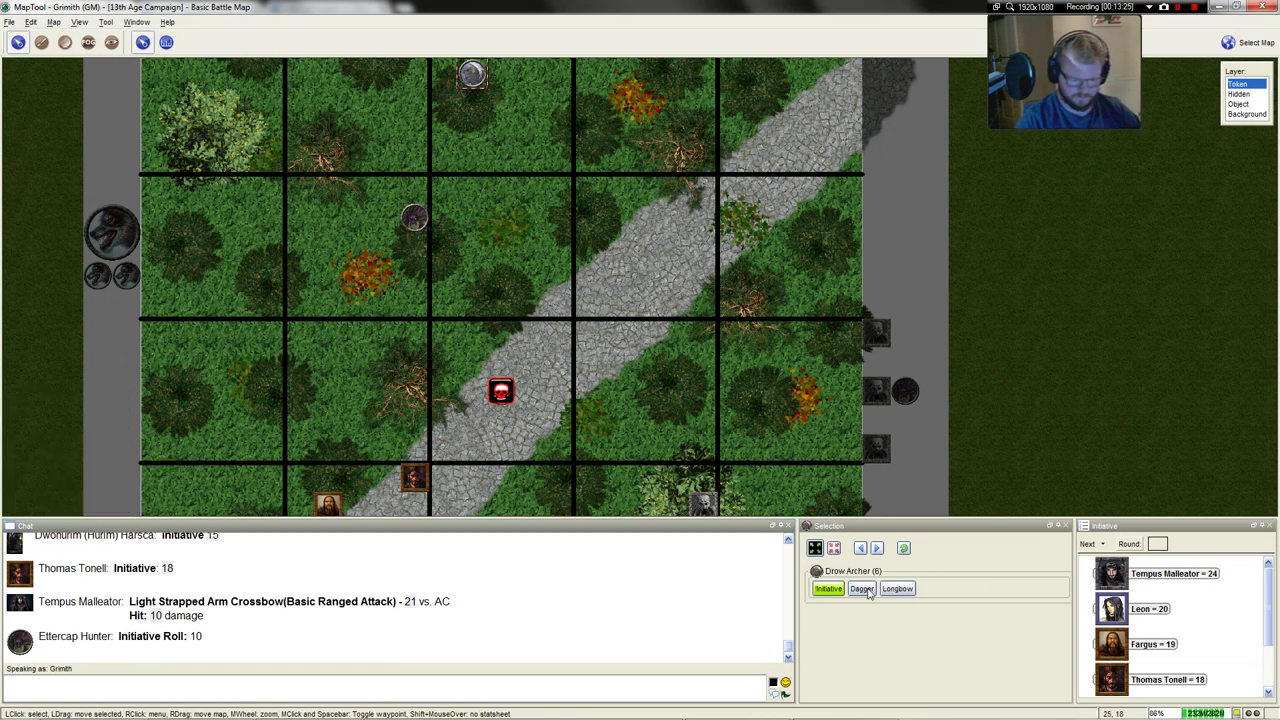
pyautogui.click(829, 589)
pyautogui.click(685, 337)
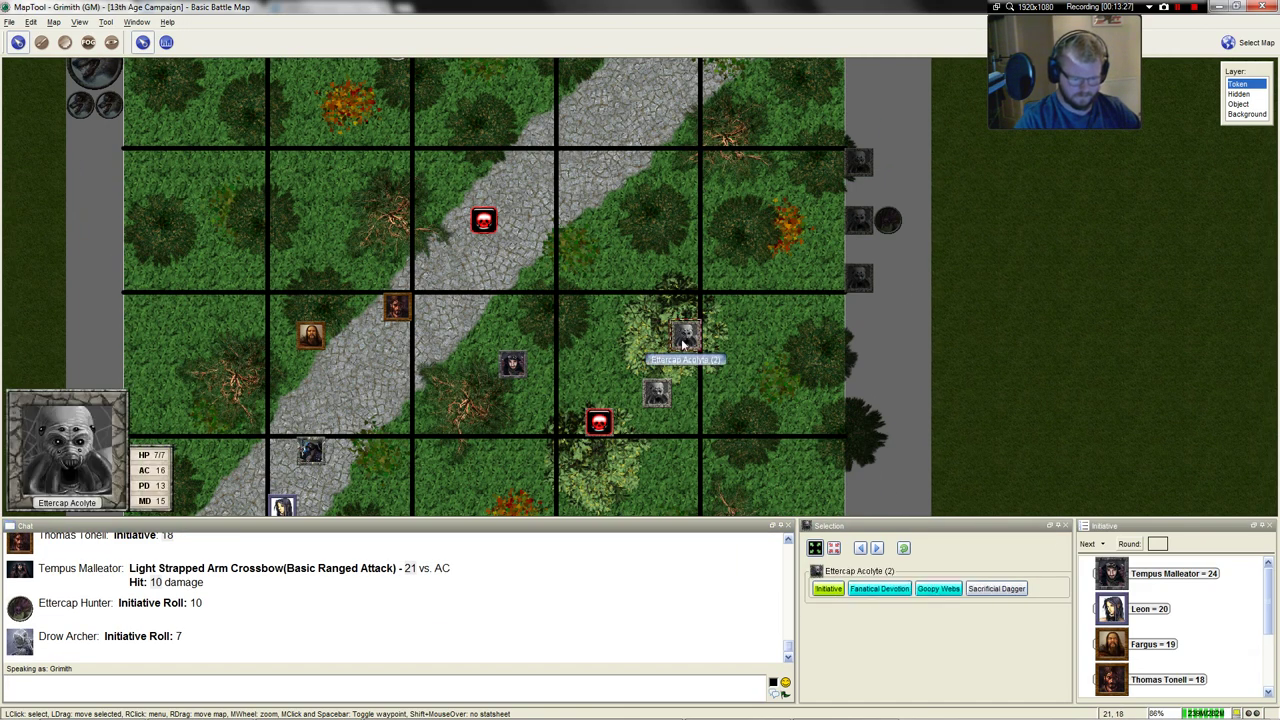
pyautogui.click(840, 591)
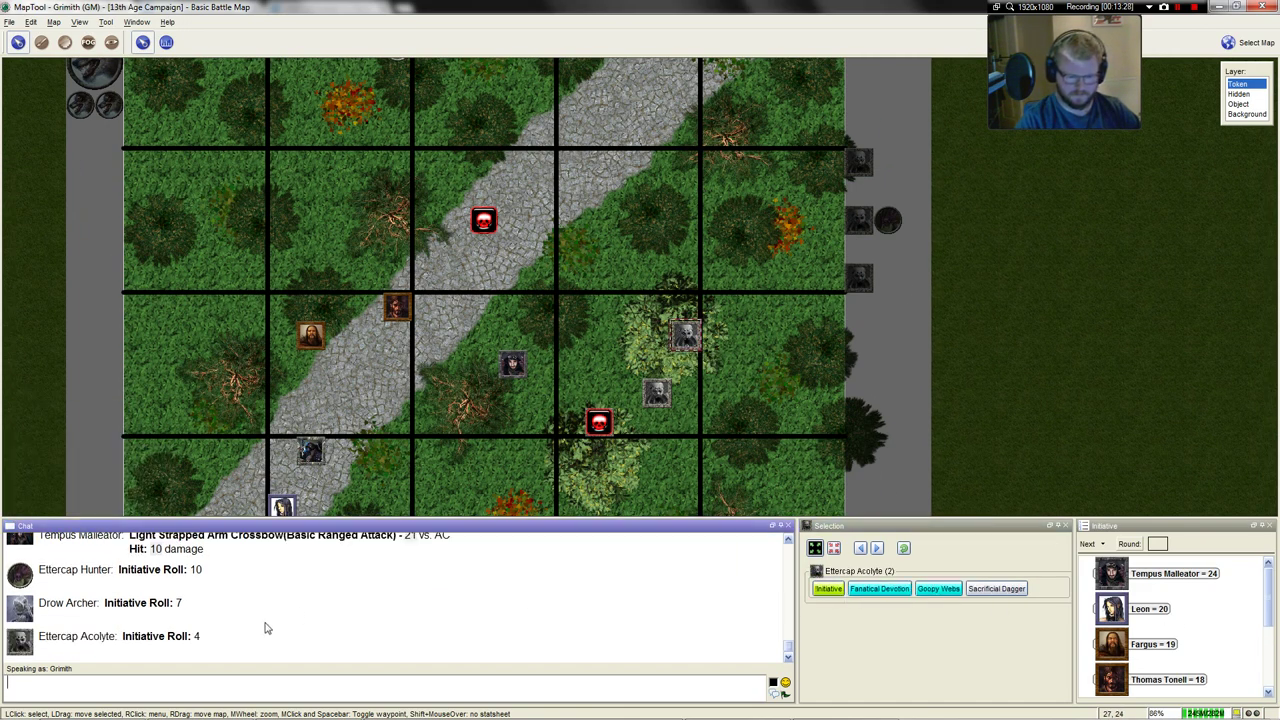
# Sort the initiative order by score
pyautogui.click(1103, 544)
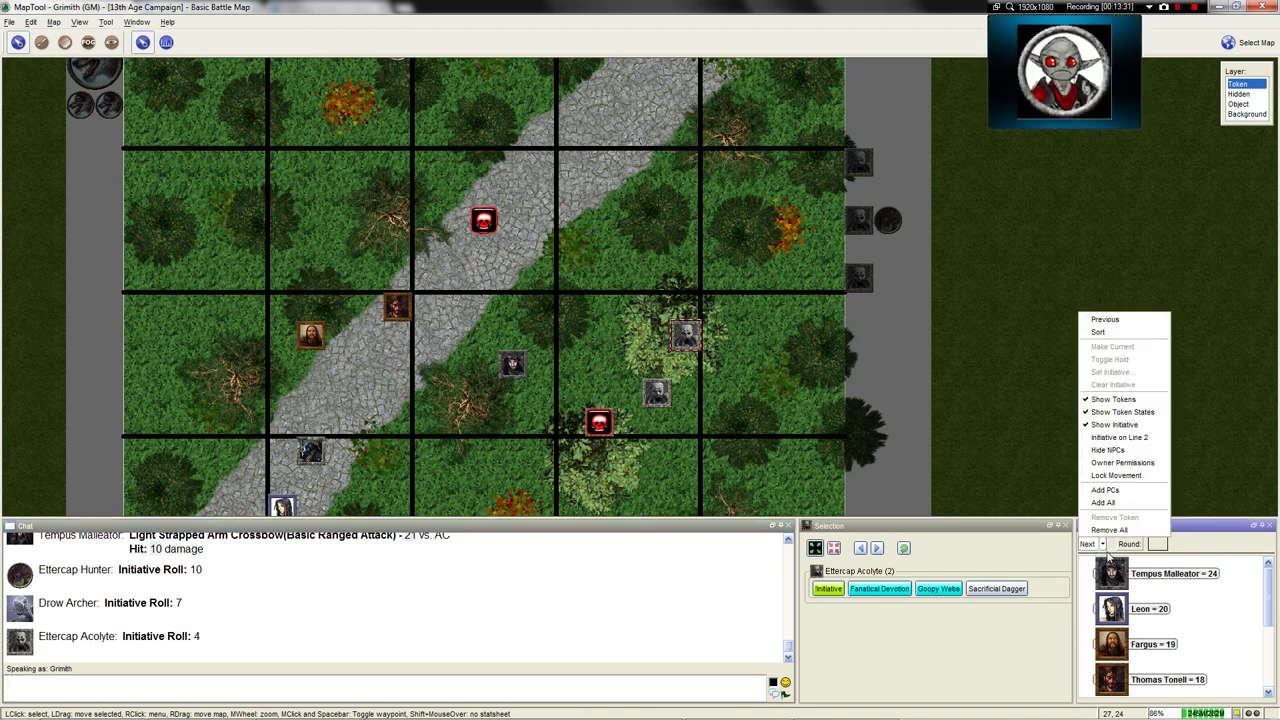
pyautogui.click(1115, 332)
pyautogui.scroll(-2, 1175, 647)
pyautogui.scroll(1, 1177, 649)
pyautogui.scroll(-3, 1177, 647)
pyautogui.scroll(3, 1177, 645)
pyautogui.scroll(-3, 1175, 645)
pyautogui.scroll(4, 1175, 645)
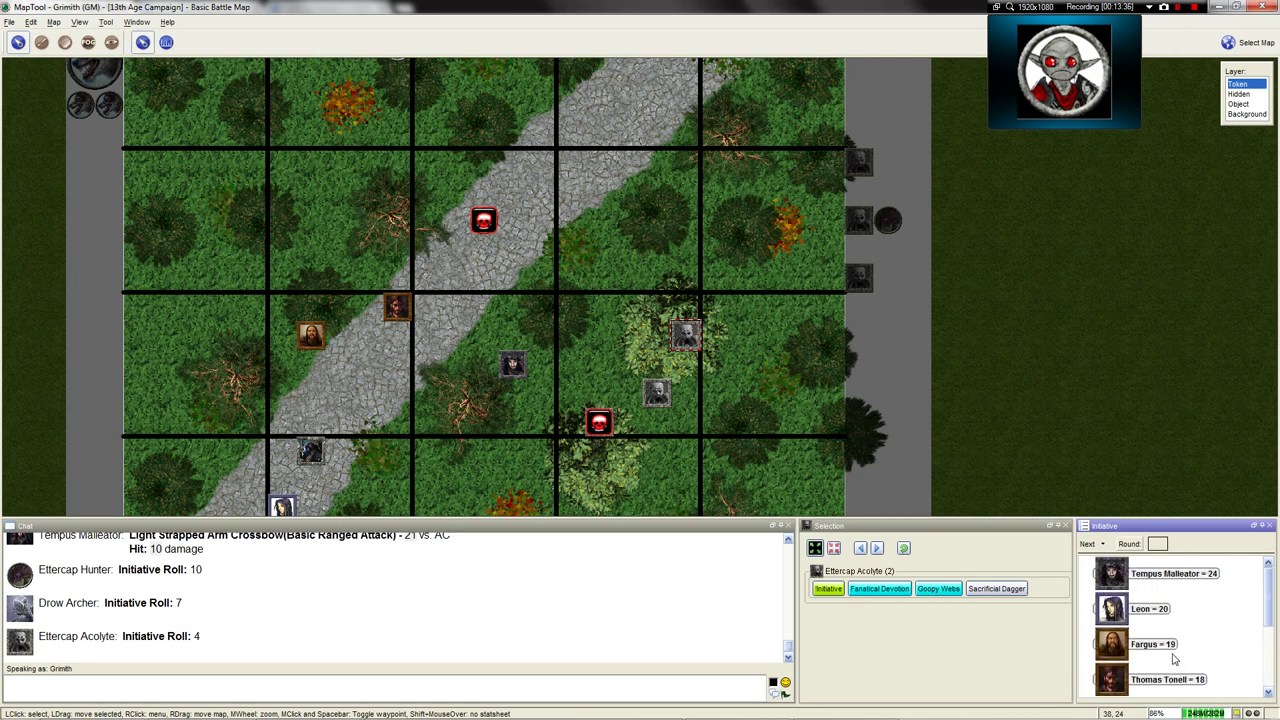
# Begin round 1 with Tempus Malleator acting first
pyautogui.click(1088, 544)
pyautogui.scroll(1, 690, 360)
pyautogui.scroll(-2, 665, 318)
pyautogui.click(663, 314)
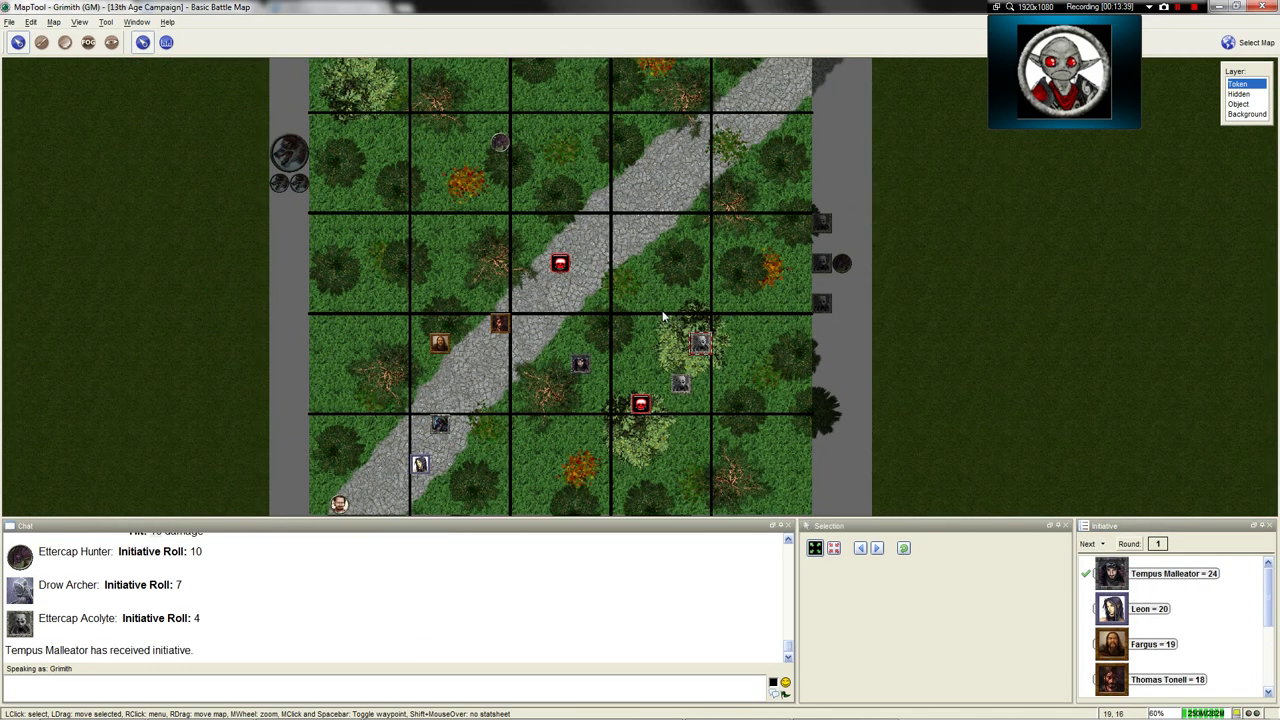
pyautogui.scroll(3, 697, 362)
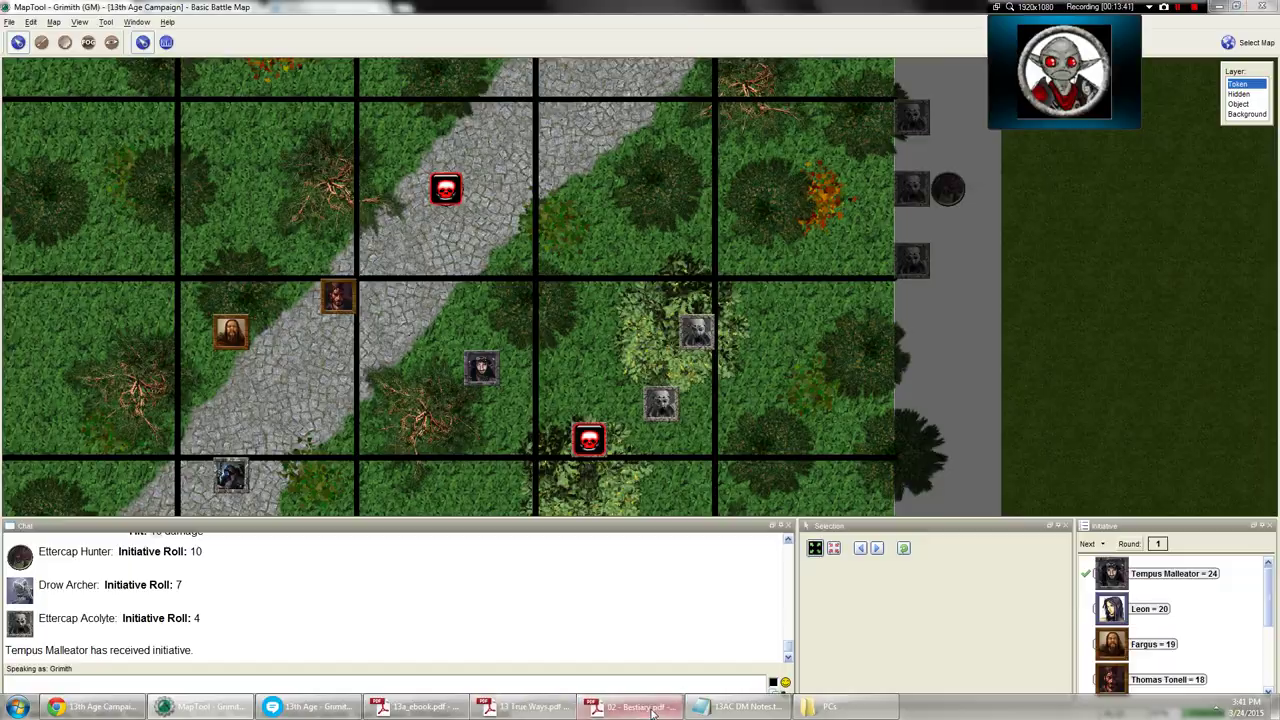
pyautogui.click(640, 706)
pyautogui.scroll(-5, 607, 638)
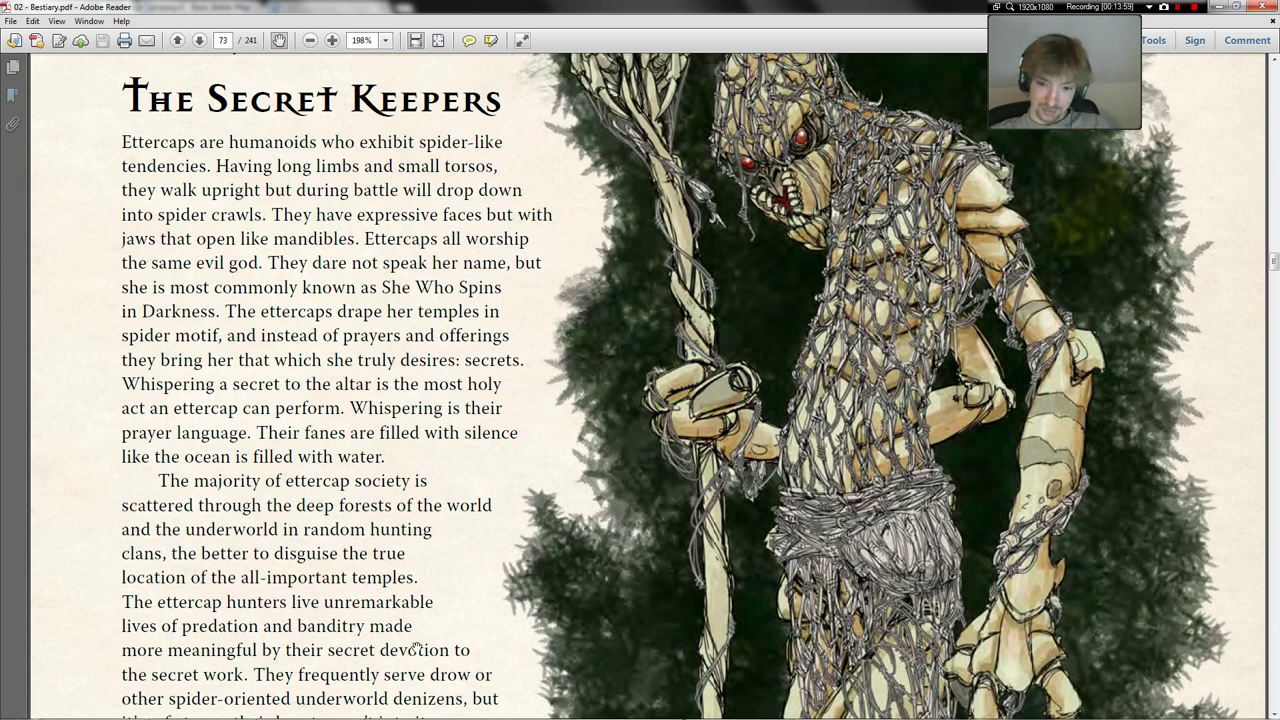
pyautogui.moveTo(262, 702)
pyautogui.click(215, 706)
pyautogui.scroll(2, 742, 308)
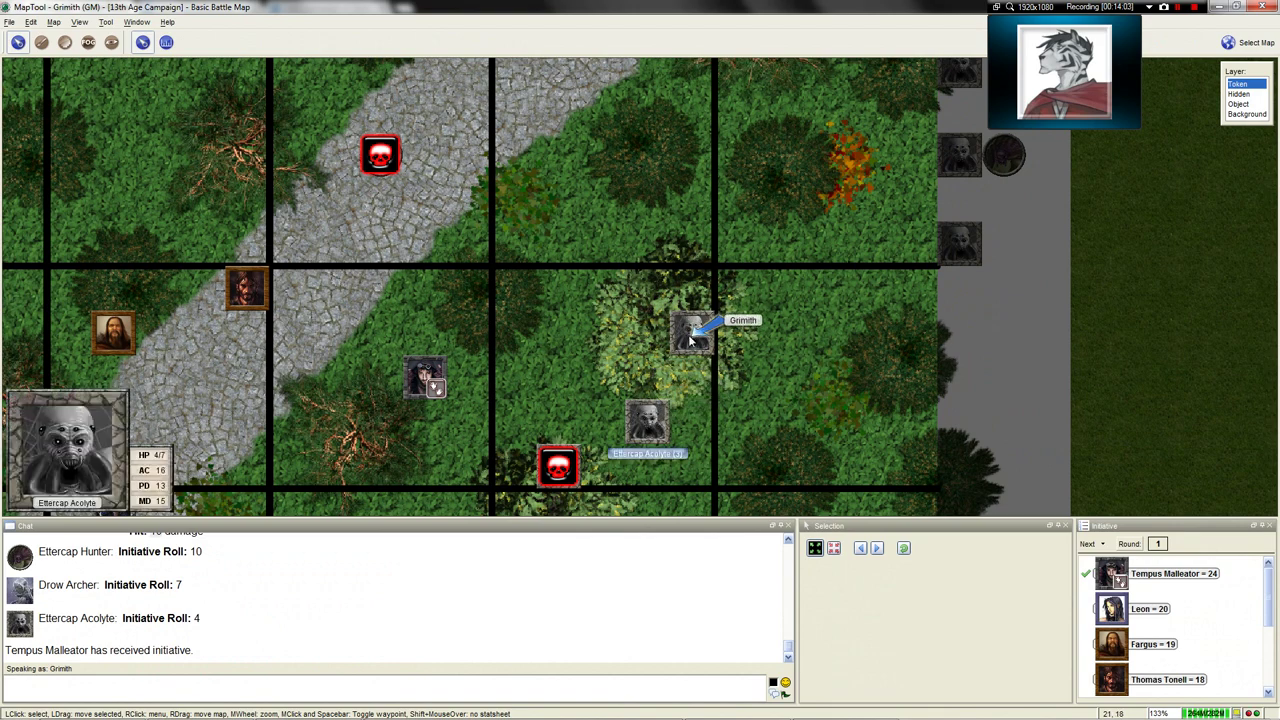
pyautogui.moveTo(648, 438)
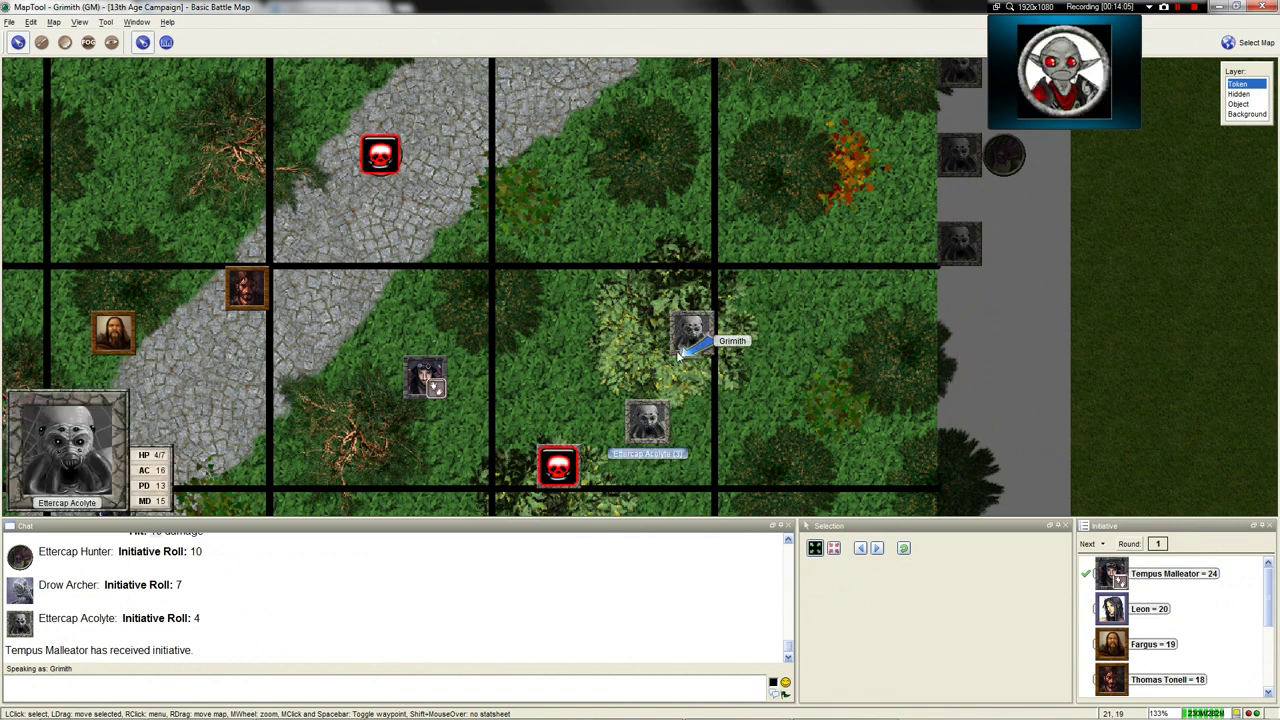
pyautogui.scroll(-3, 624, 341)
pyautogui.scroll(3, 661, 360)
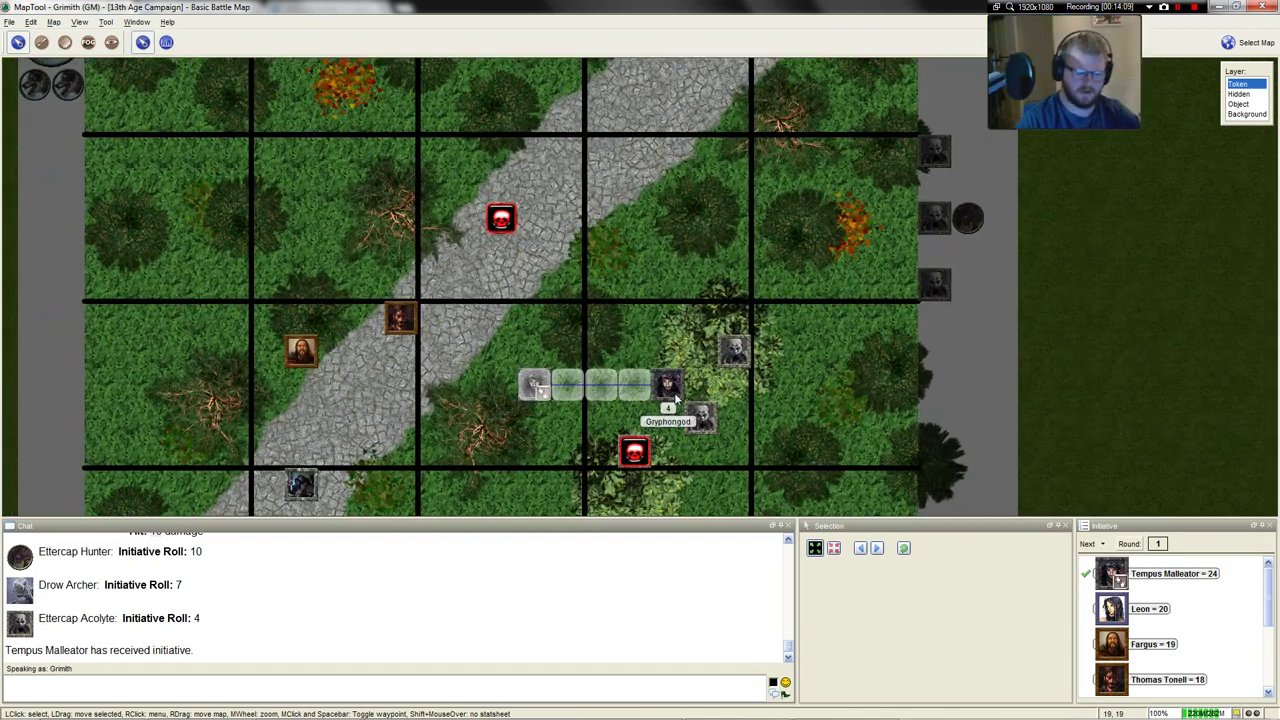
pyautogui.moveTo(696, 414)
pyautogui.scroll(4, 697, 414)
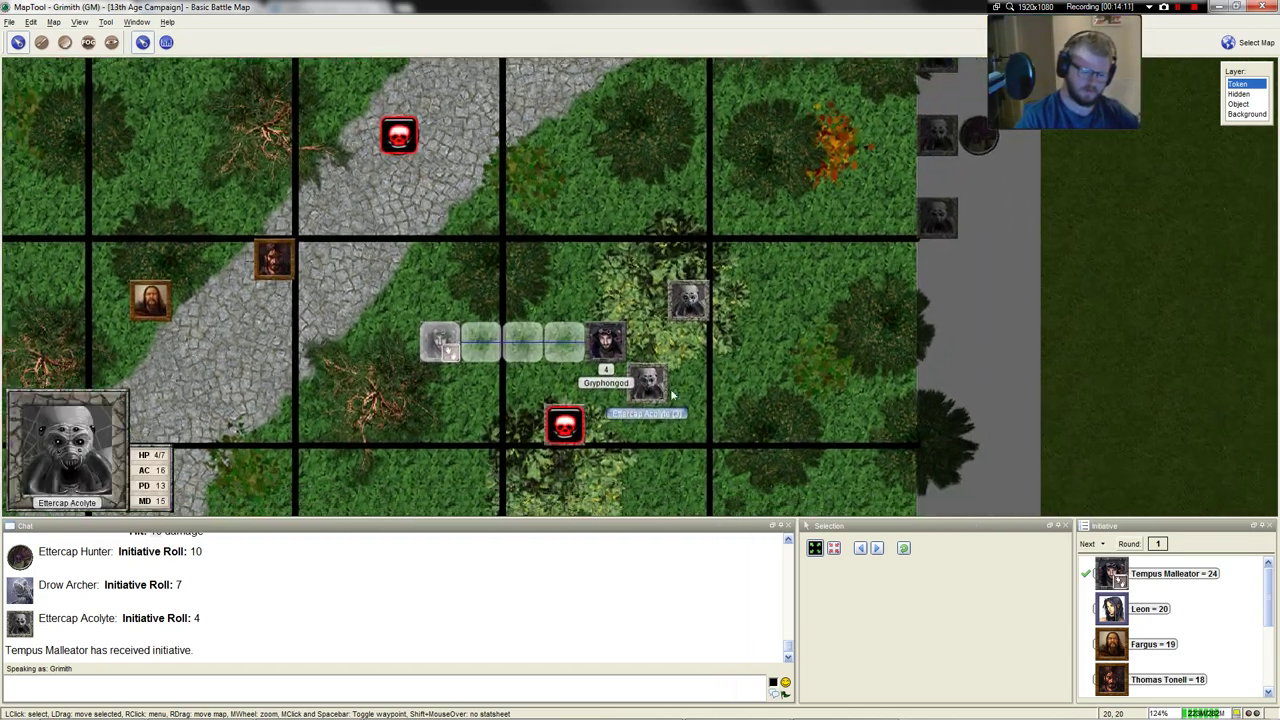
pyautogui.scroll(2, 657, 371)
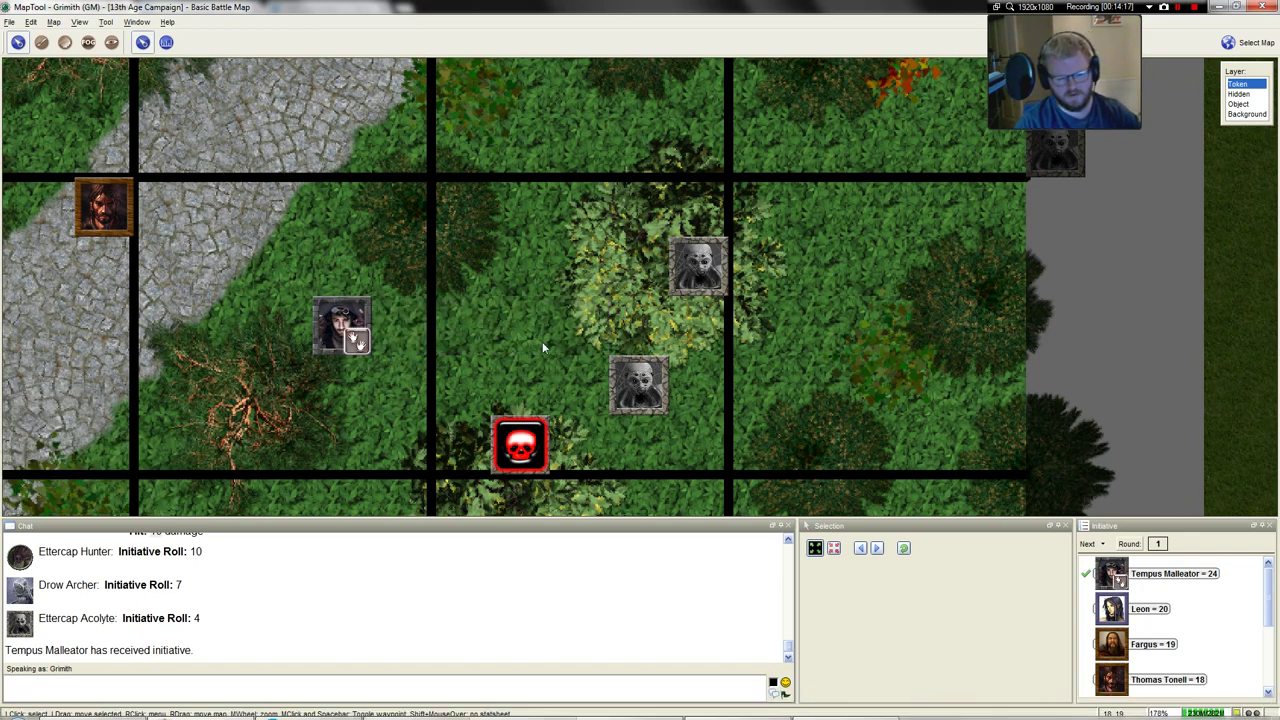
pyautogui.scroll(-6, 532, 322)
pyautogui.scroll(-2, 510, 250)
pyautogui.scroll(-4, 1122, 589)
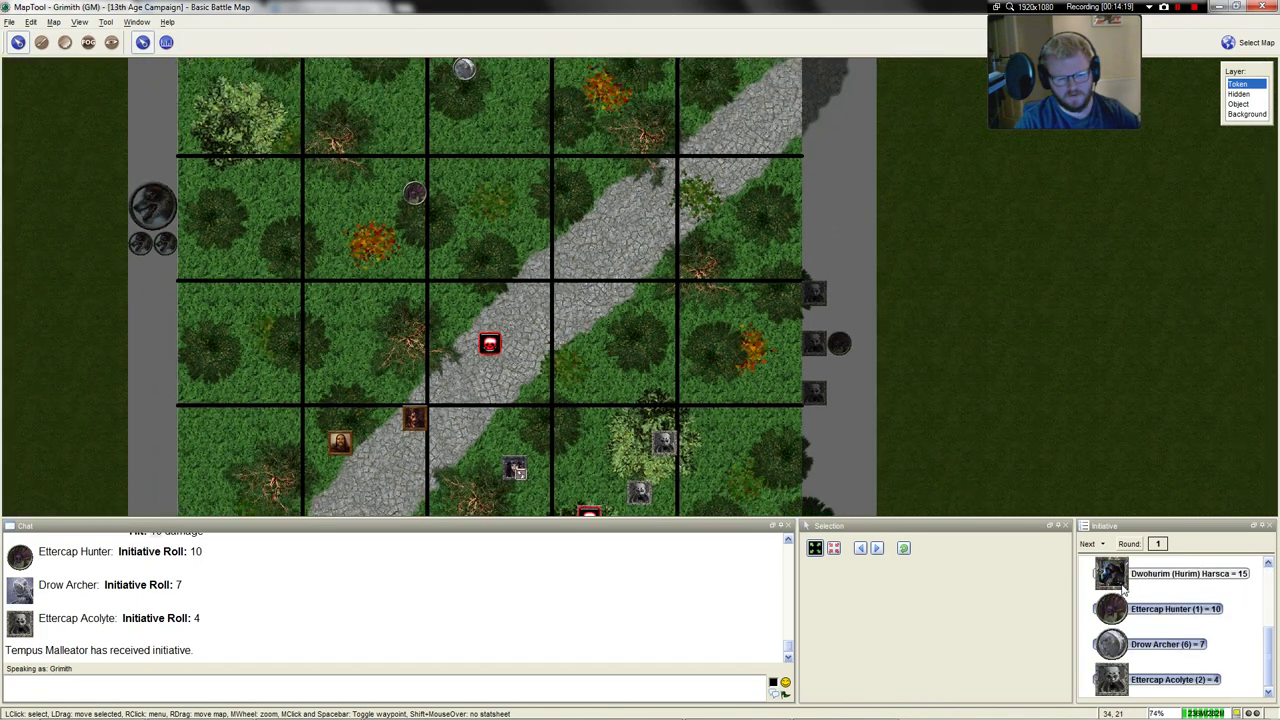
pyautogui.moveTo(614, 297); pyautogui.dragTo(619, 232)
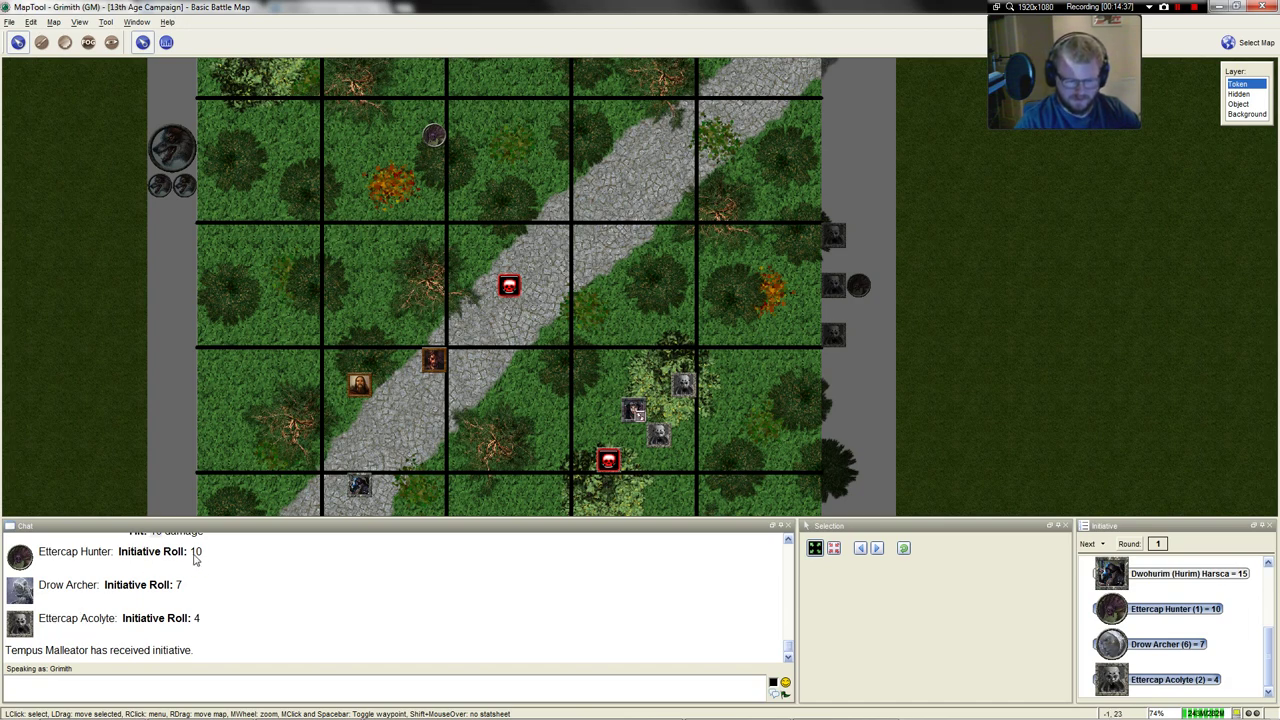
pyautogui.moveTo(476, 143); pyautogui.dragTo(468, 215)
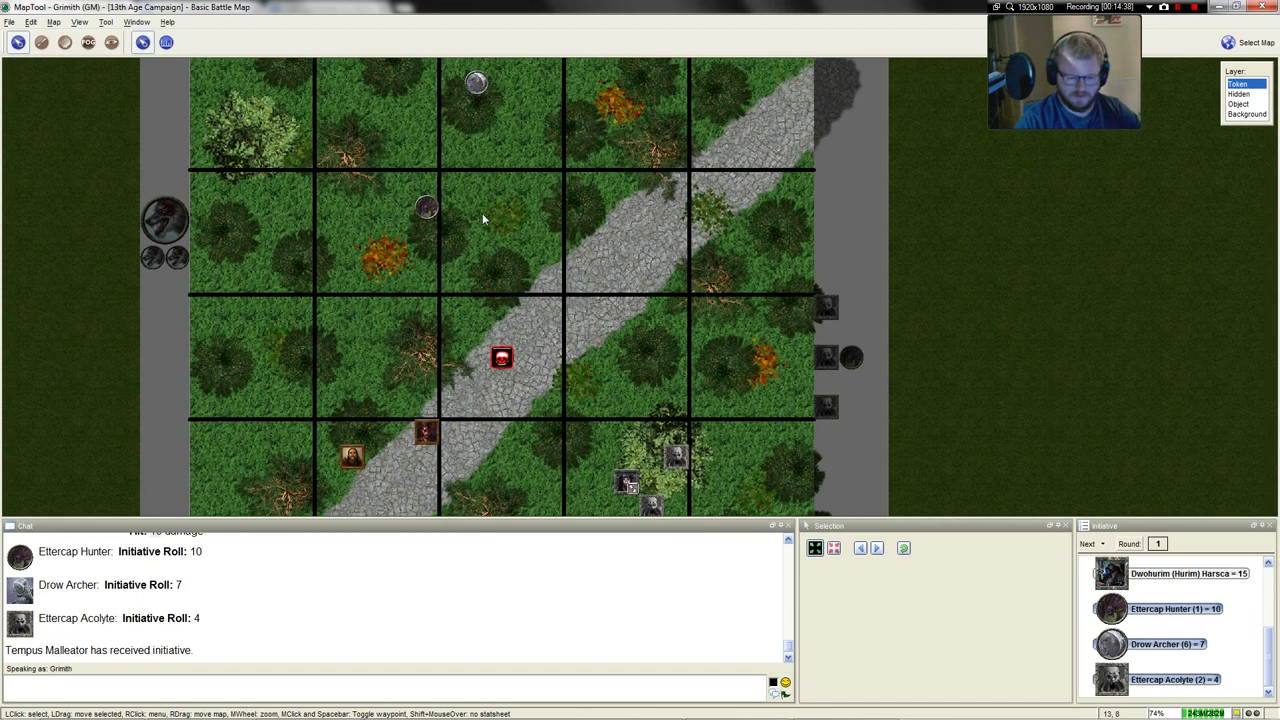
# Open the Ettercap Hunter's initiative macro in the editor and close it unchanged
pyautogui.click(426, 207)
pyautogui.rightClick(829, 589)
pyautogui.click(850, 604)
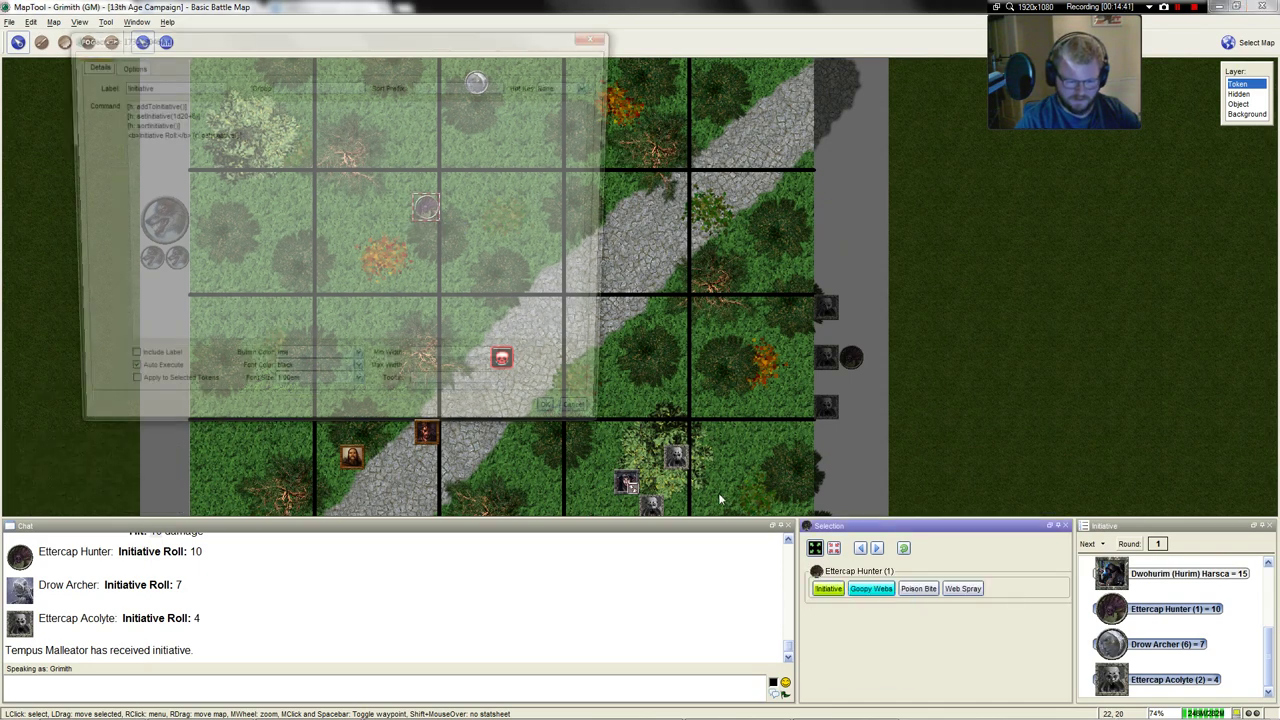
pyautogui.click(595, 420)
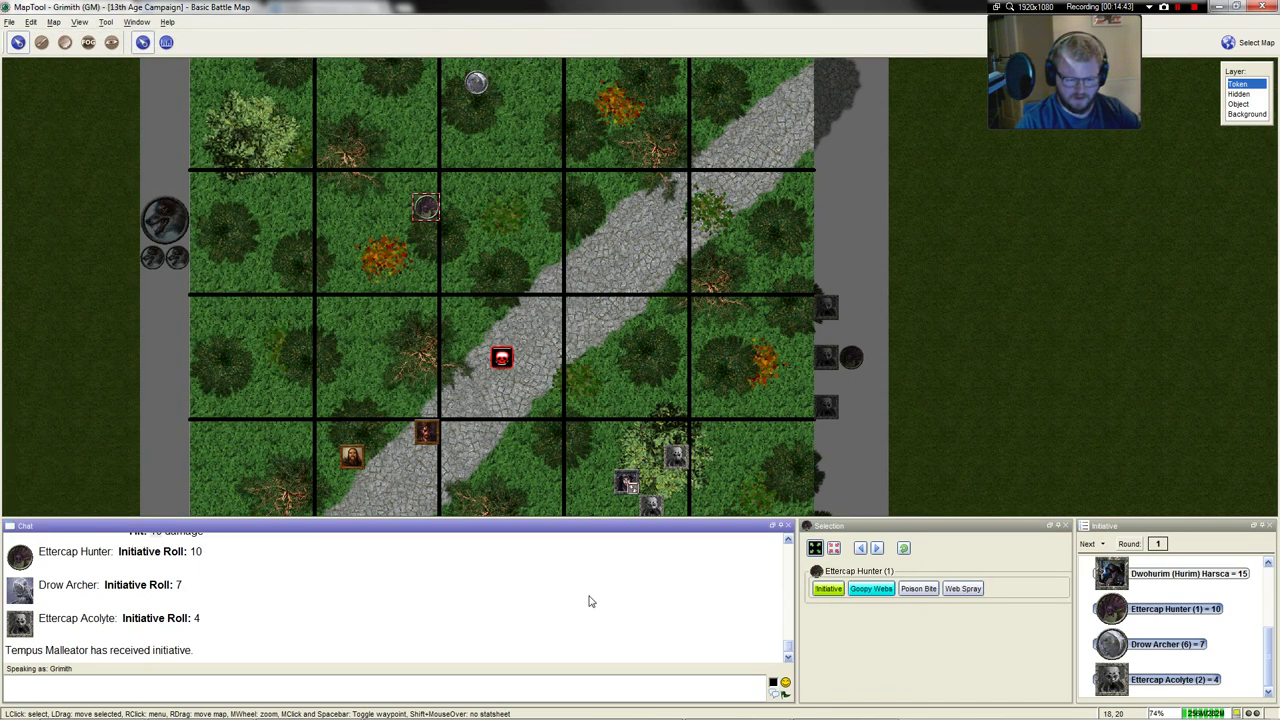
# Zoom in and select the Ettercap Acolyte next to Tempus Malleator
pyautogui.scroll(4, 678, 420)
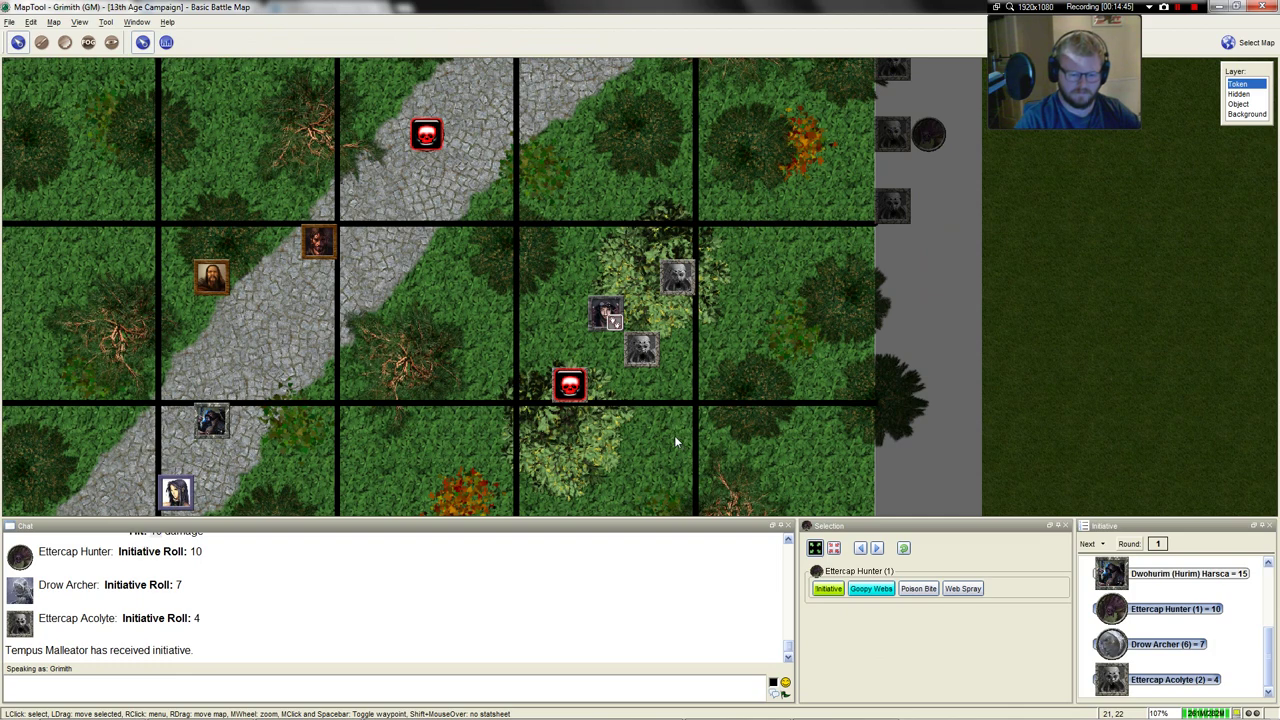
pyautogui.moveTo(612, 318)
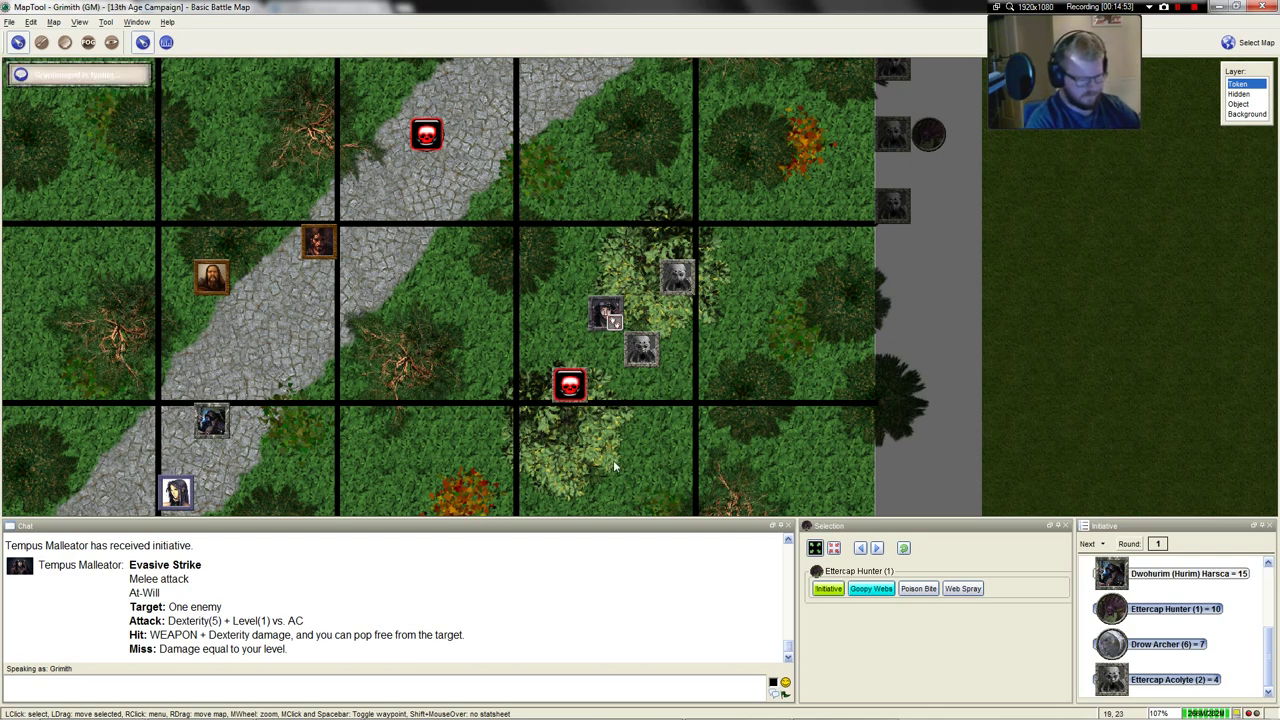
pyautogui.click(652, 350)
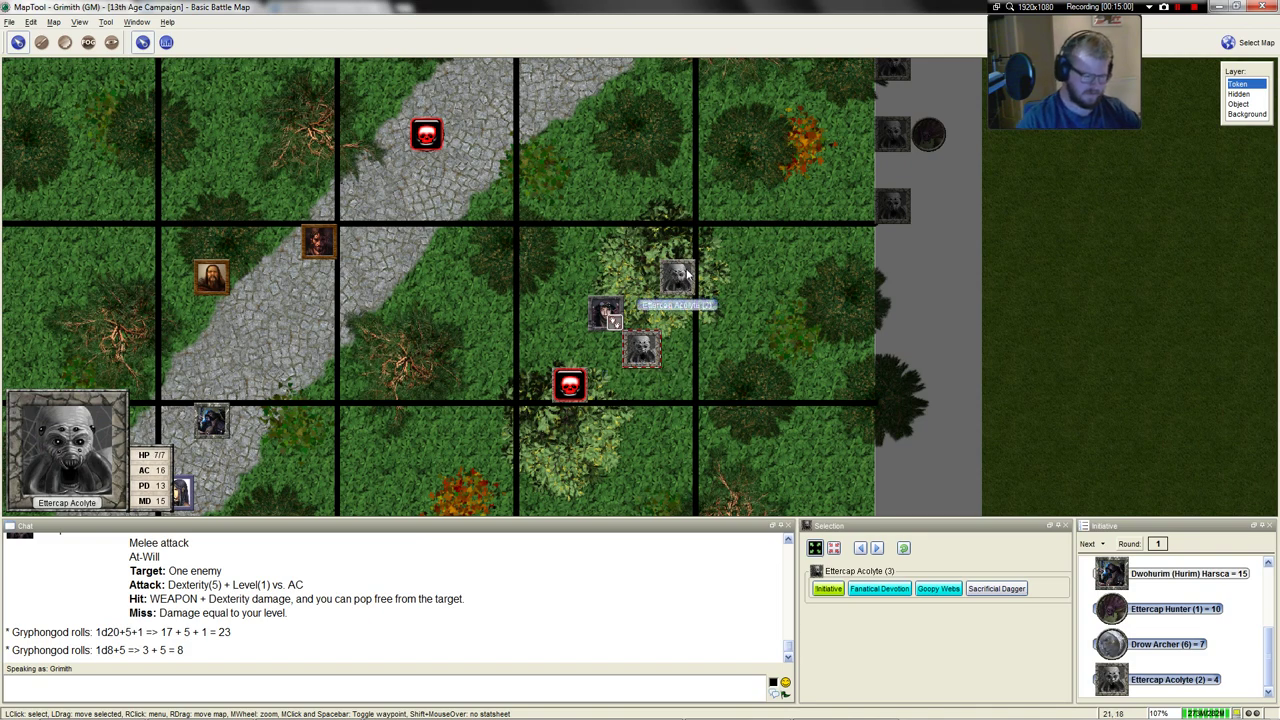
# Check the struck Ettercap Acolyte 3's hit points, then mark it Dead
pyautogui.rightClick(646, 355)
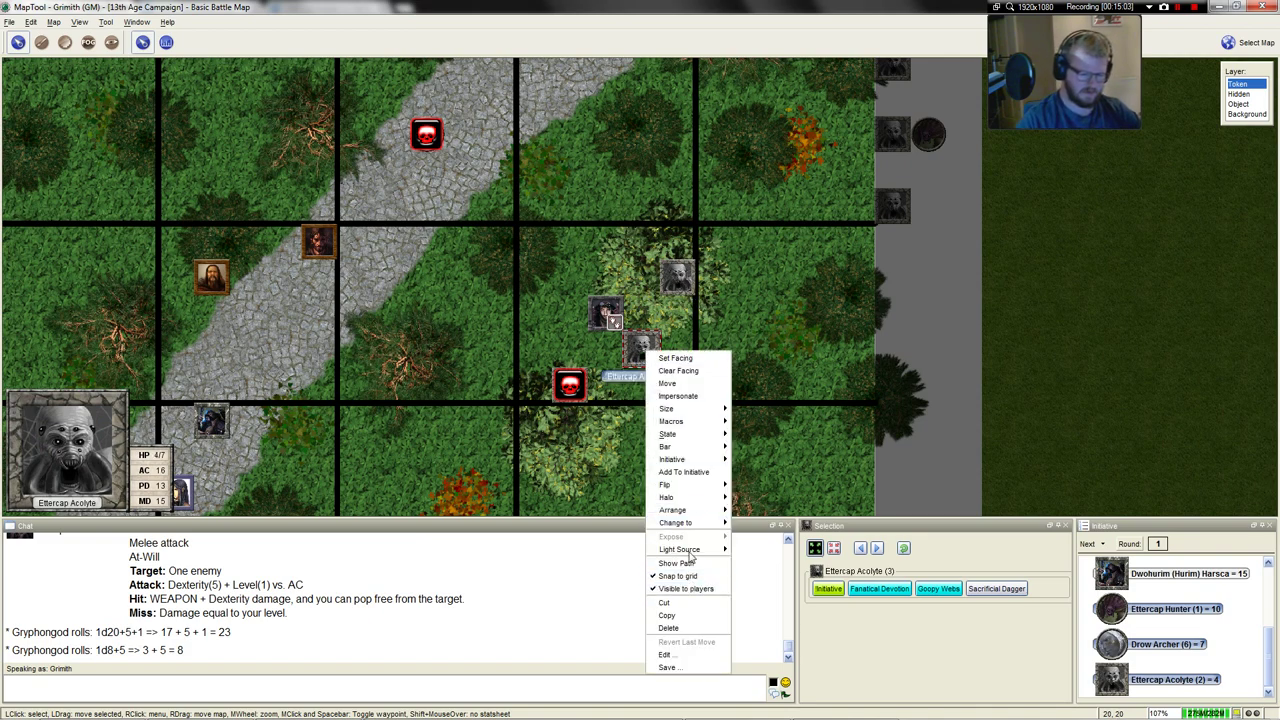
pyautogui.click(643, 348)
pyautogui.doubleClick(643, 348)
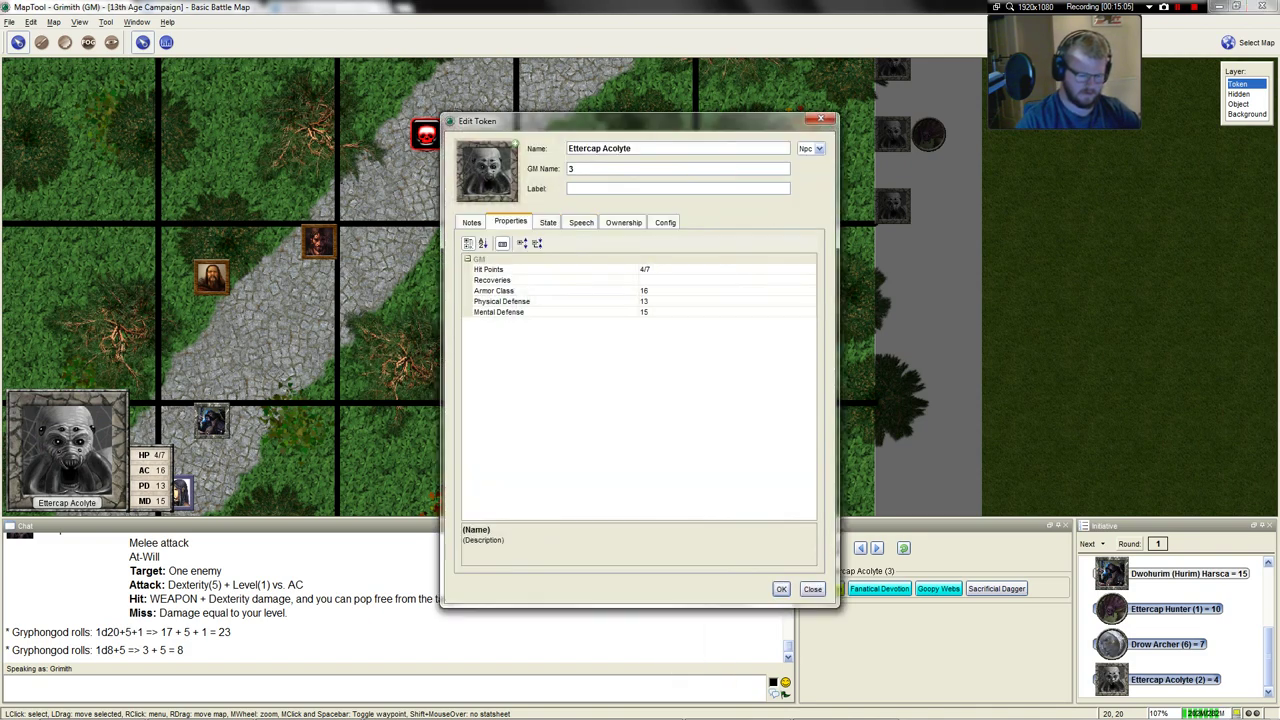
pyautogui.press('Escape')
pyautogui.rightClick(636, 341)
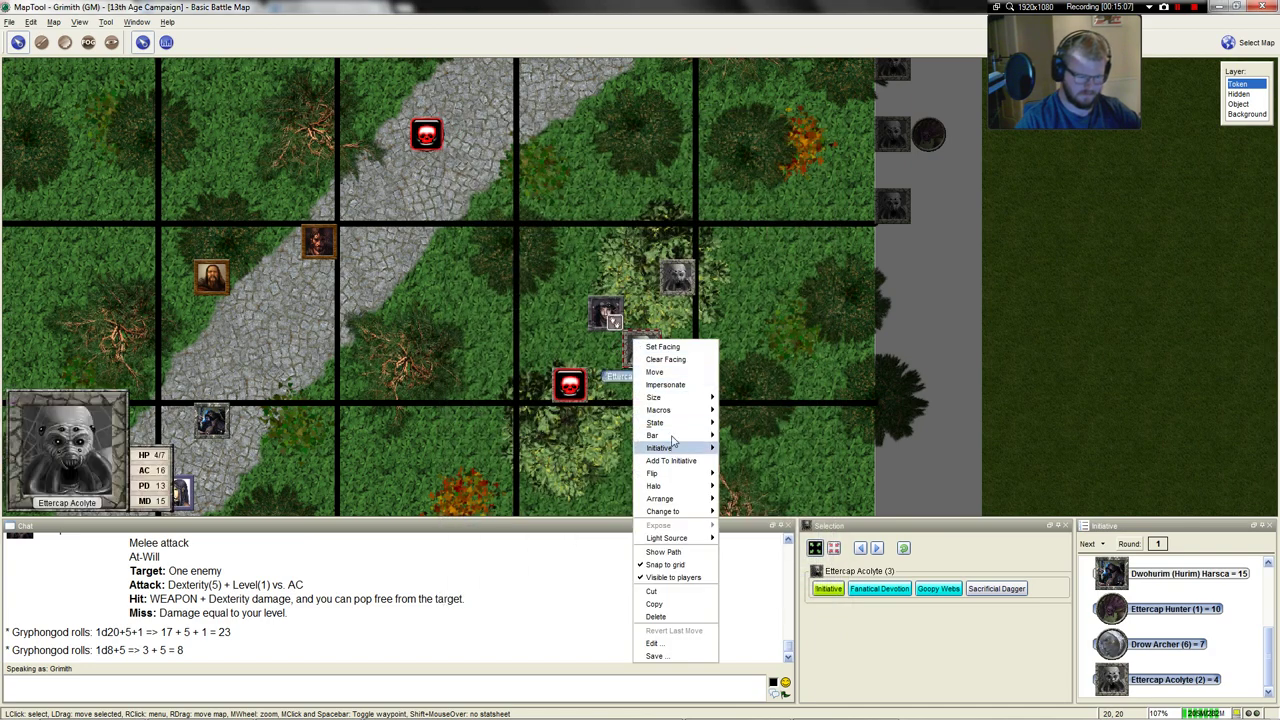
pyautogui.moveTo(655, 422)
pyautogui.click(745, 462)
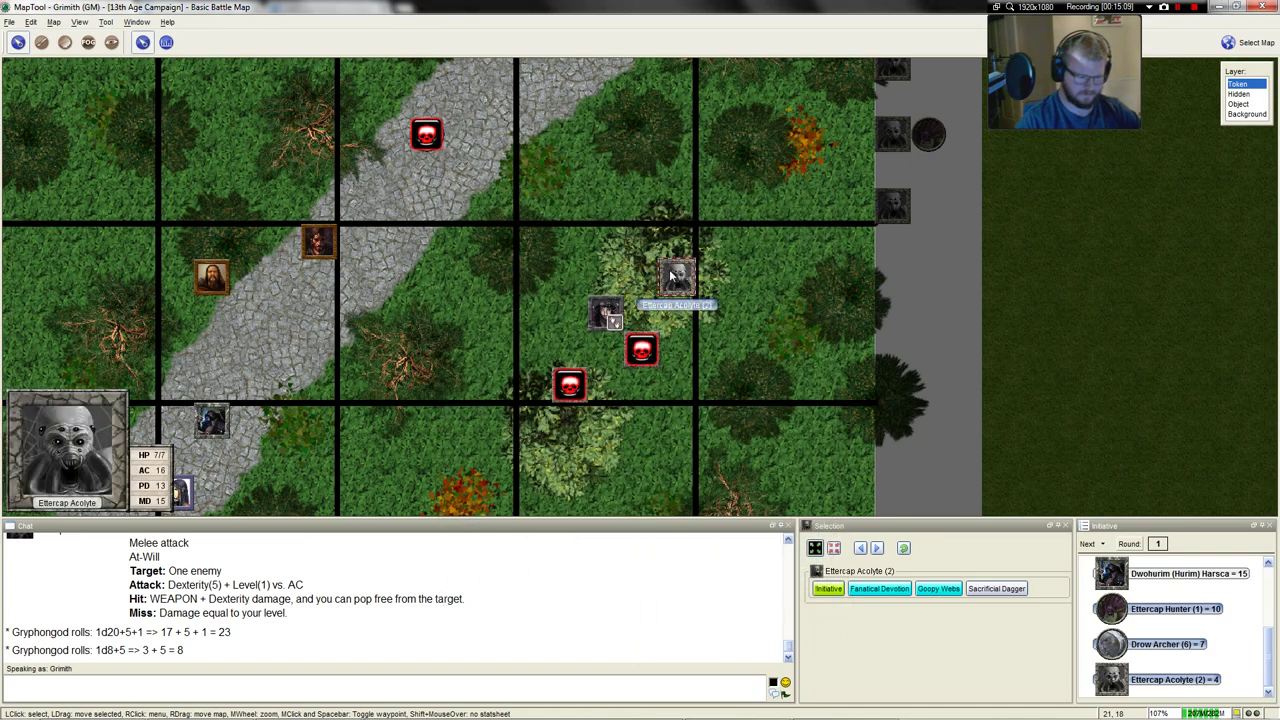
# Set Ettercap Acolyte 2's Hit Points to 3/7 in Edit Token
pyautogui.doubleClick(676, 280)
pyautogui.click(645, 270)
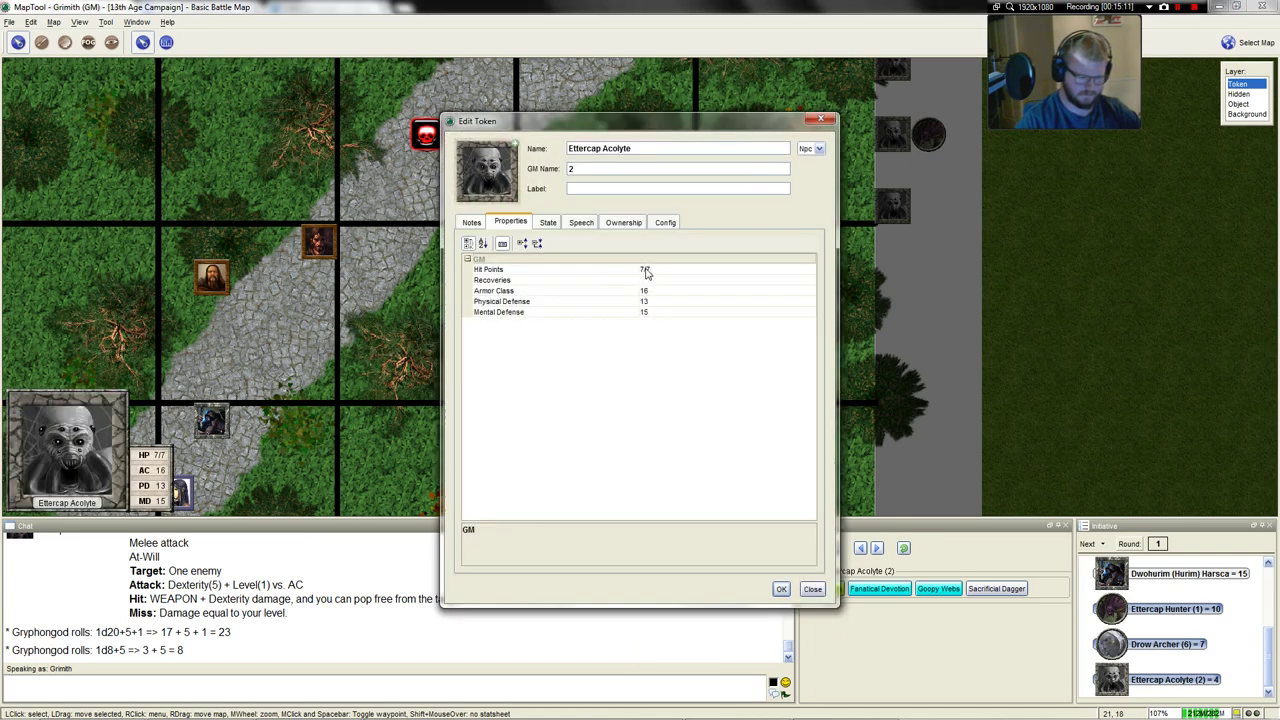
pyautogui.write('3')
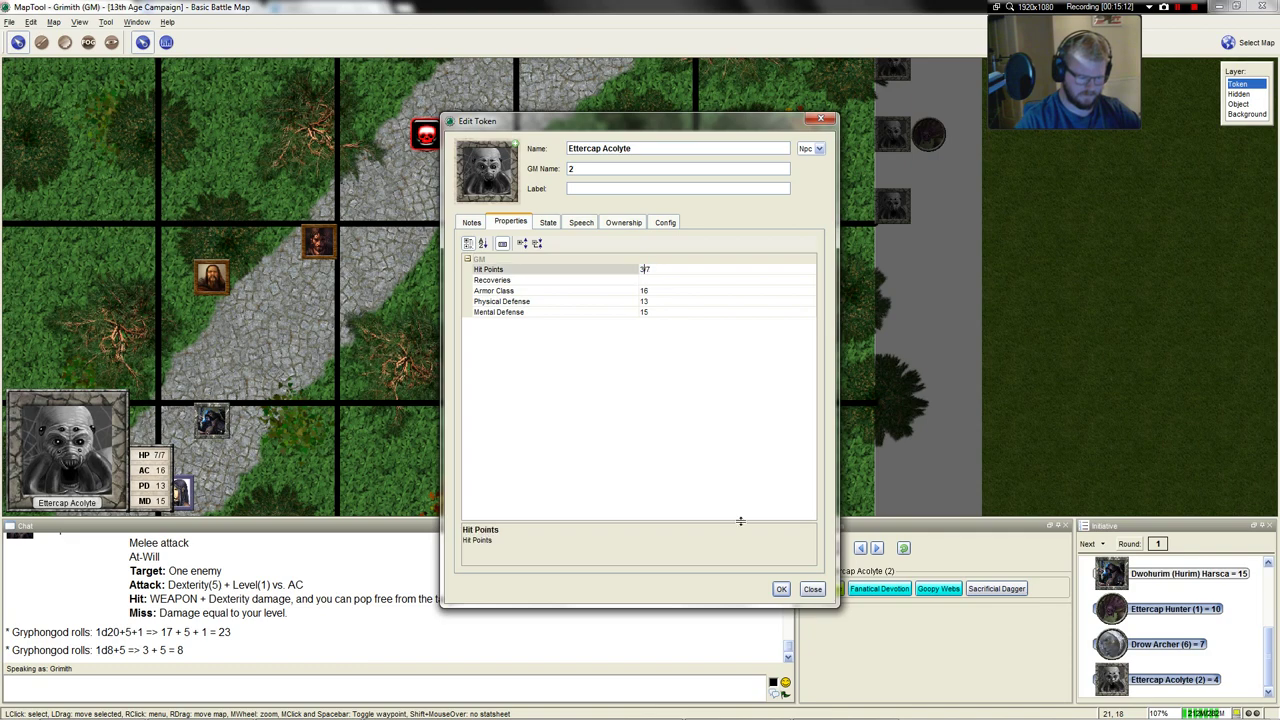
pyautogui.click(783, 592)
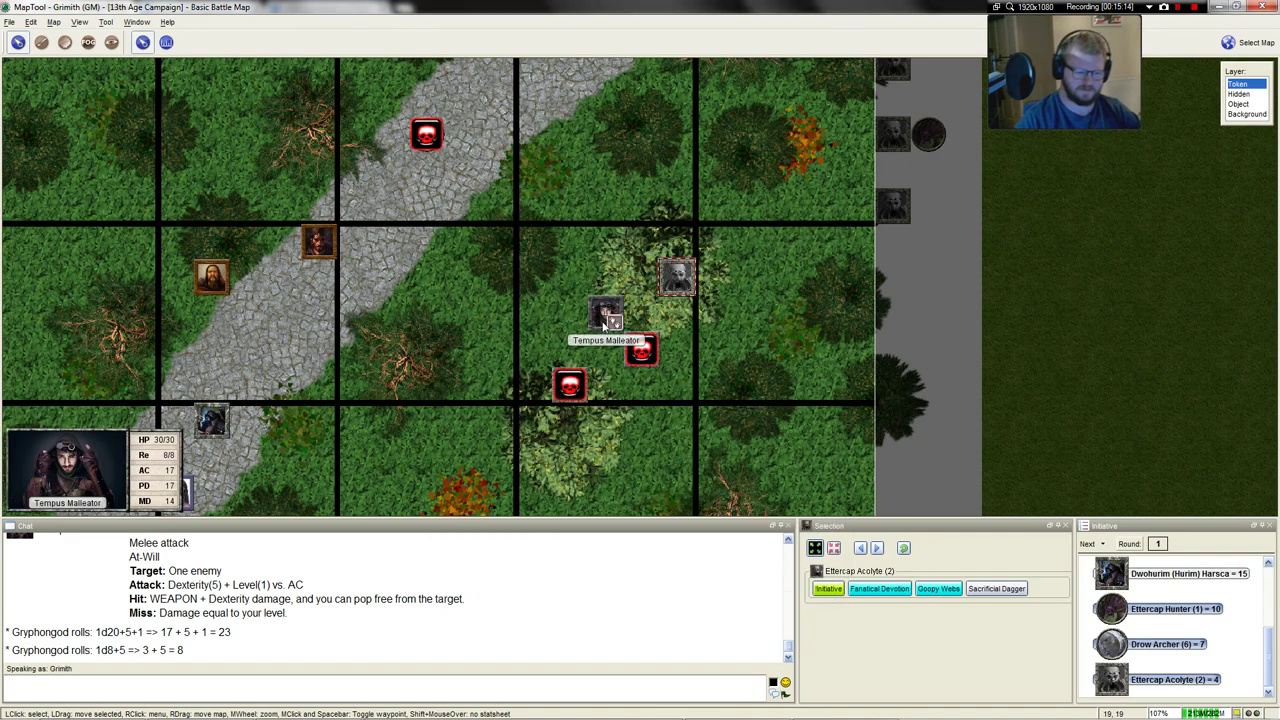
pyautogui.click(568, 265)
pyautogui.scroll(-2, 570, 268)
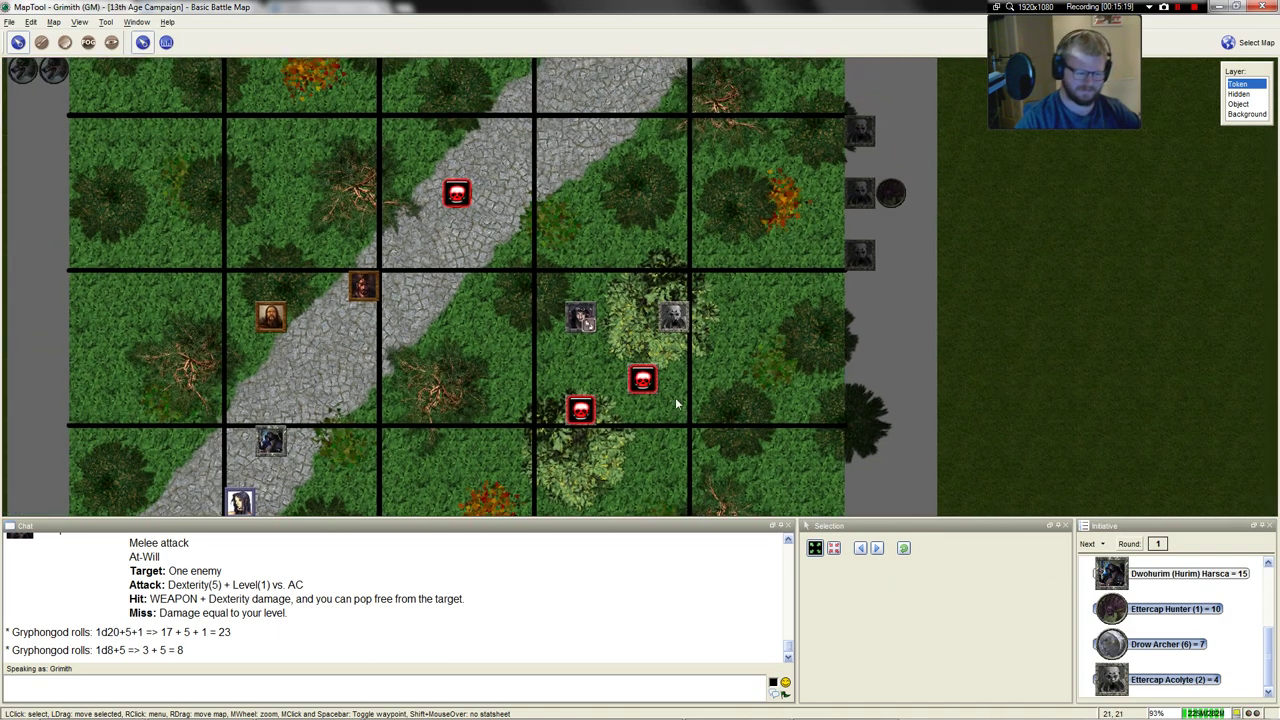
pyautogui.scroll(5, 1136, 609)
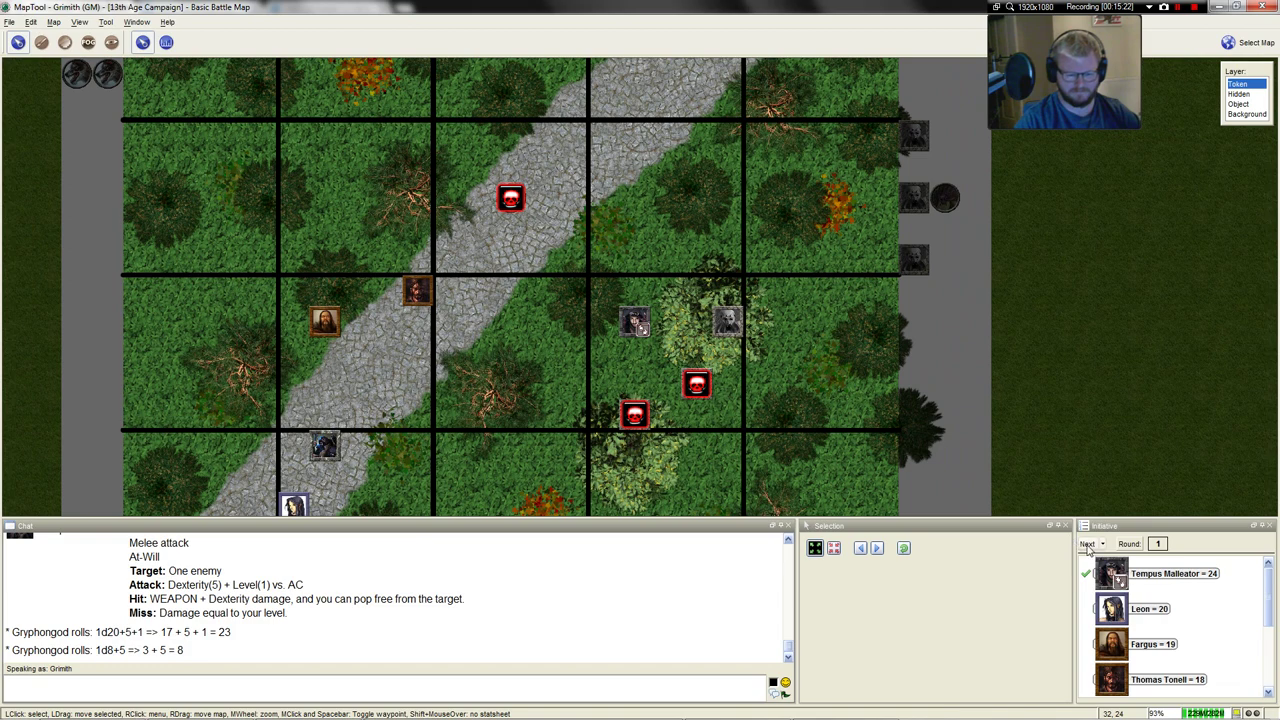
# Advance initiative from Tempus Malleator to Leon
pyautogui.click(1088, 544)
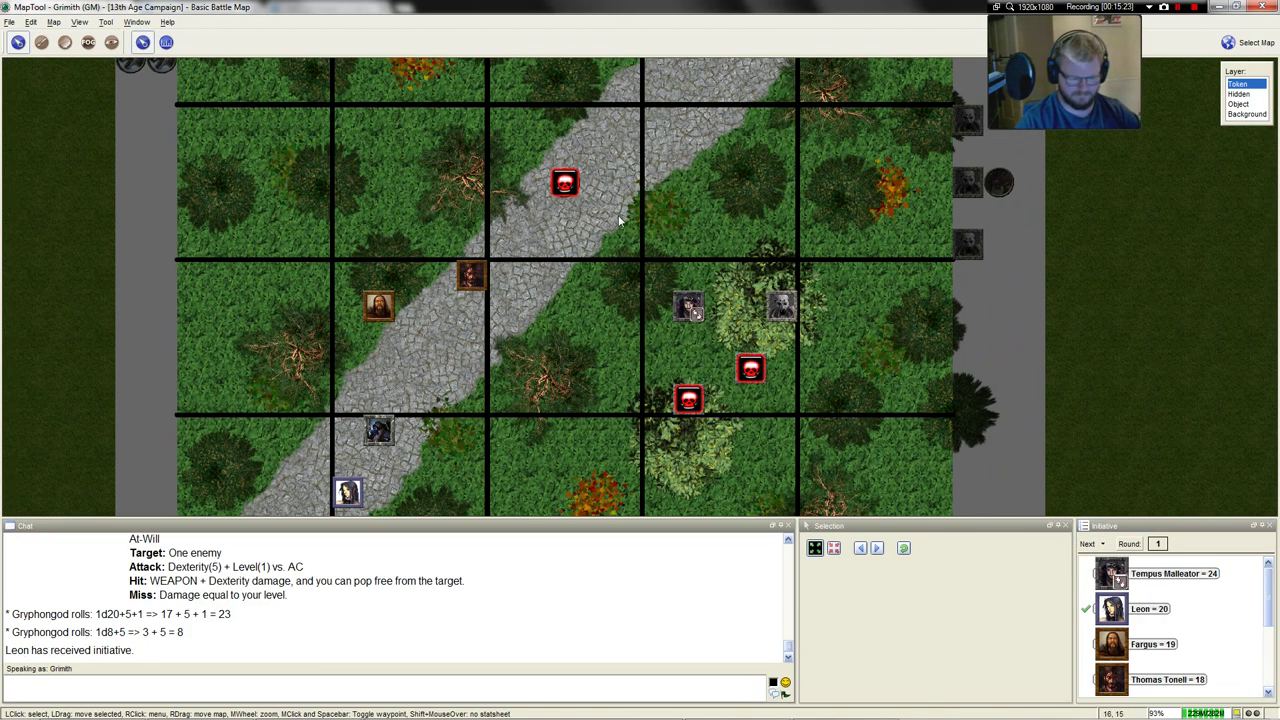
pyautogui.scroll(-2, 549, 338)
pyautogui.scroll(-2, 502, 268)
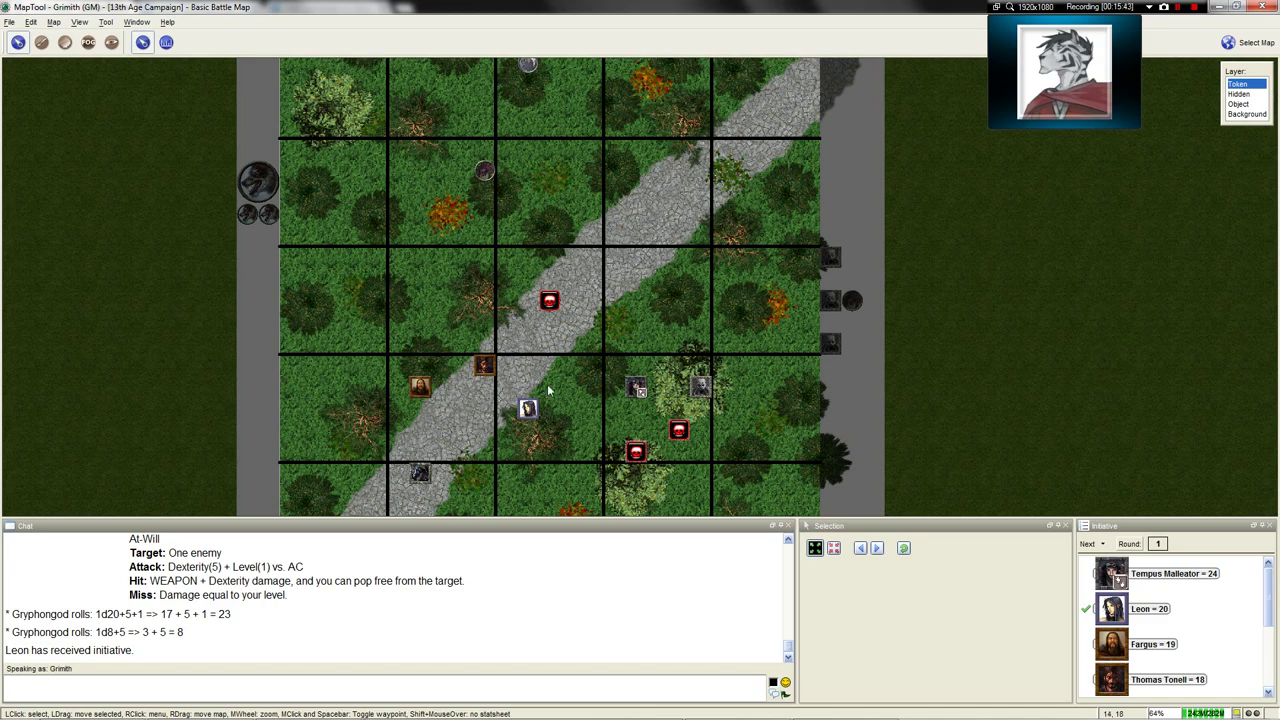
# Zoom out to 45% to see the whole forest road and select the Escalation Die token above it
pyautogui.moveTo(530, 410)
pyautogui.moveTo(480, 366)
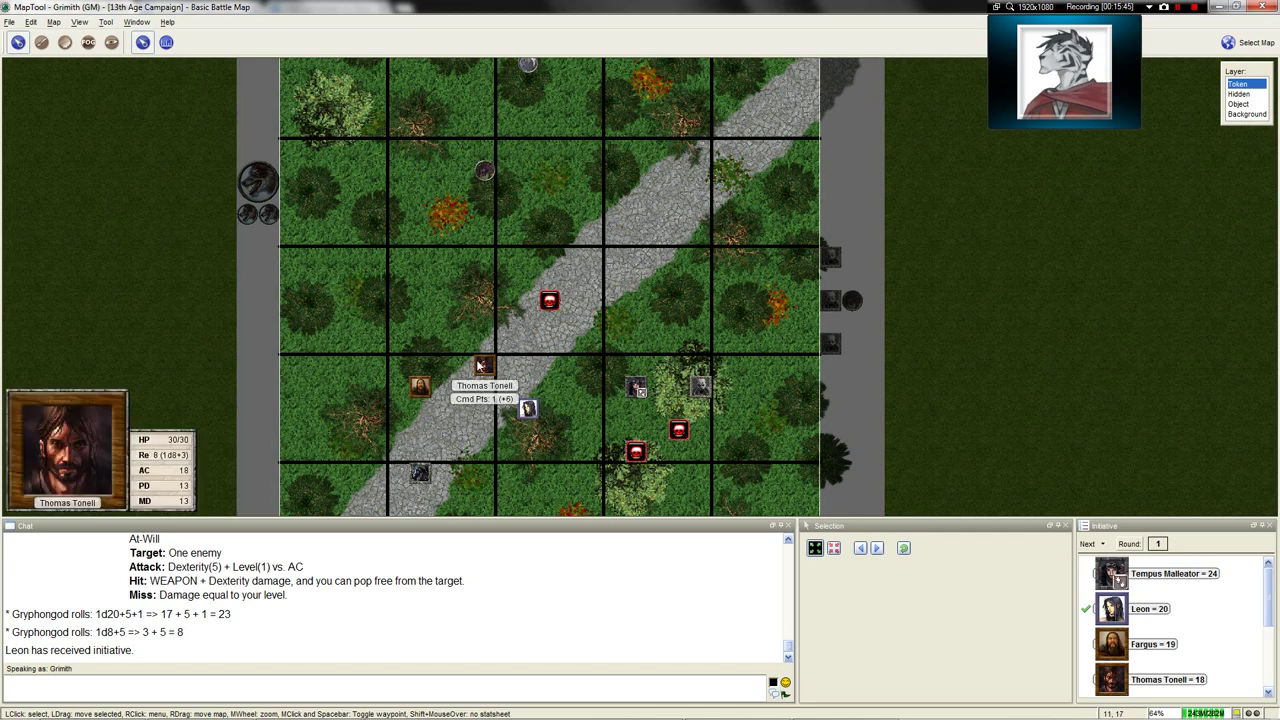
pyautogui.scroll(2, 480, 366)
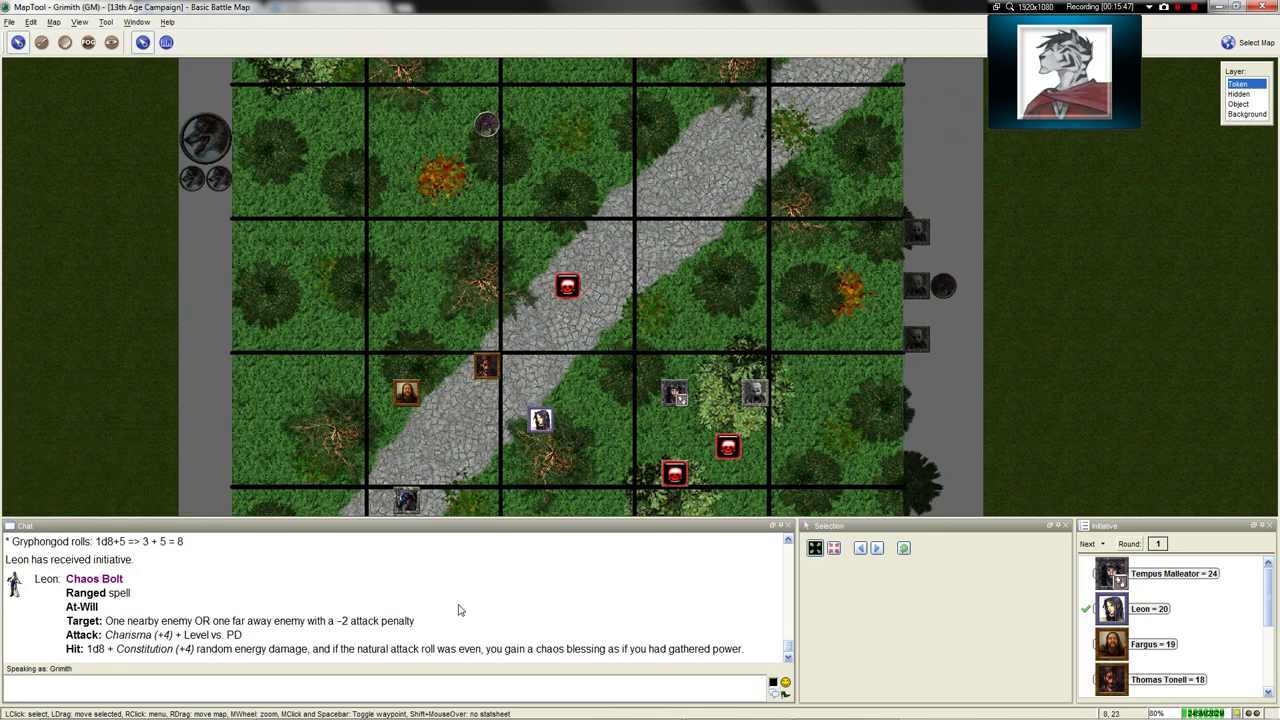
pyautogui.scroll(-2, 682, 440)
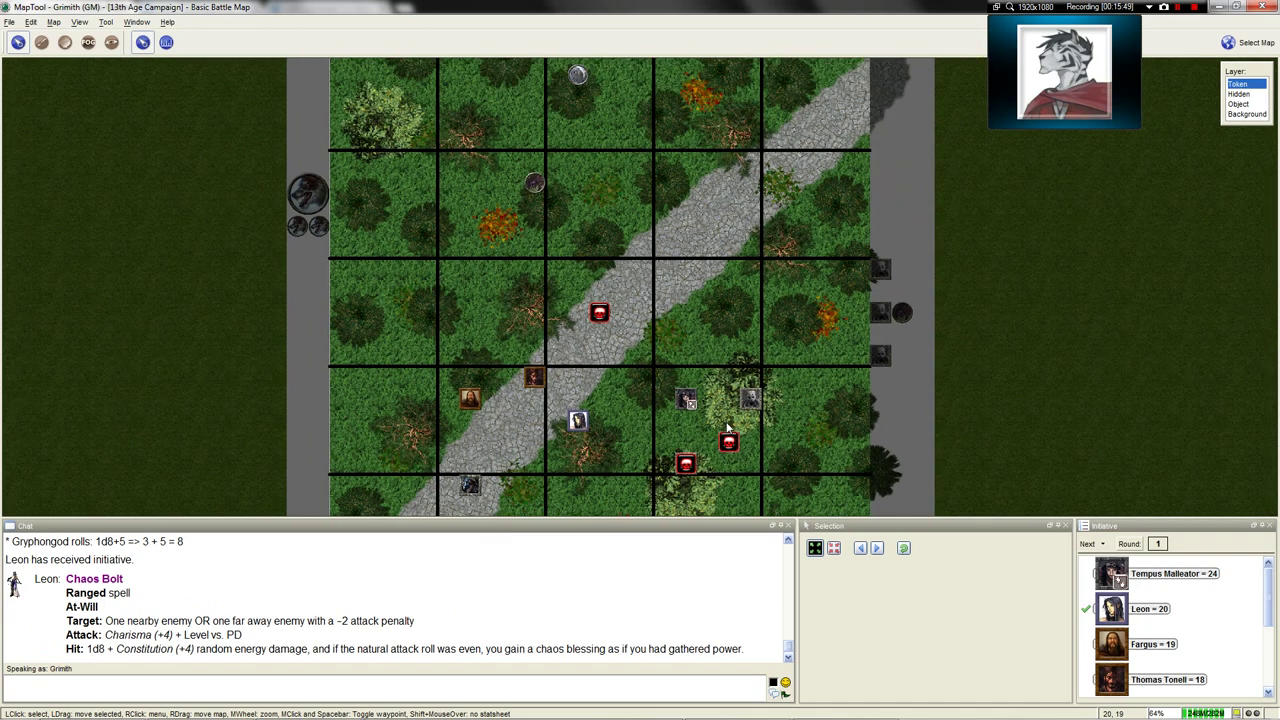
pyautogui.scroll(3, 677, 405)
pyautogui.hscroll(-1, 670, 396)
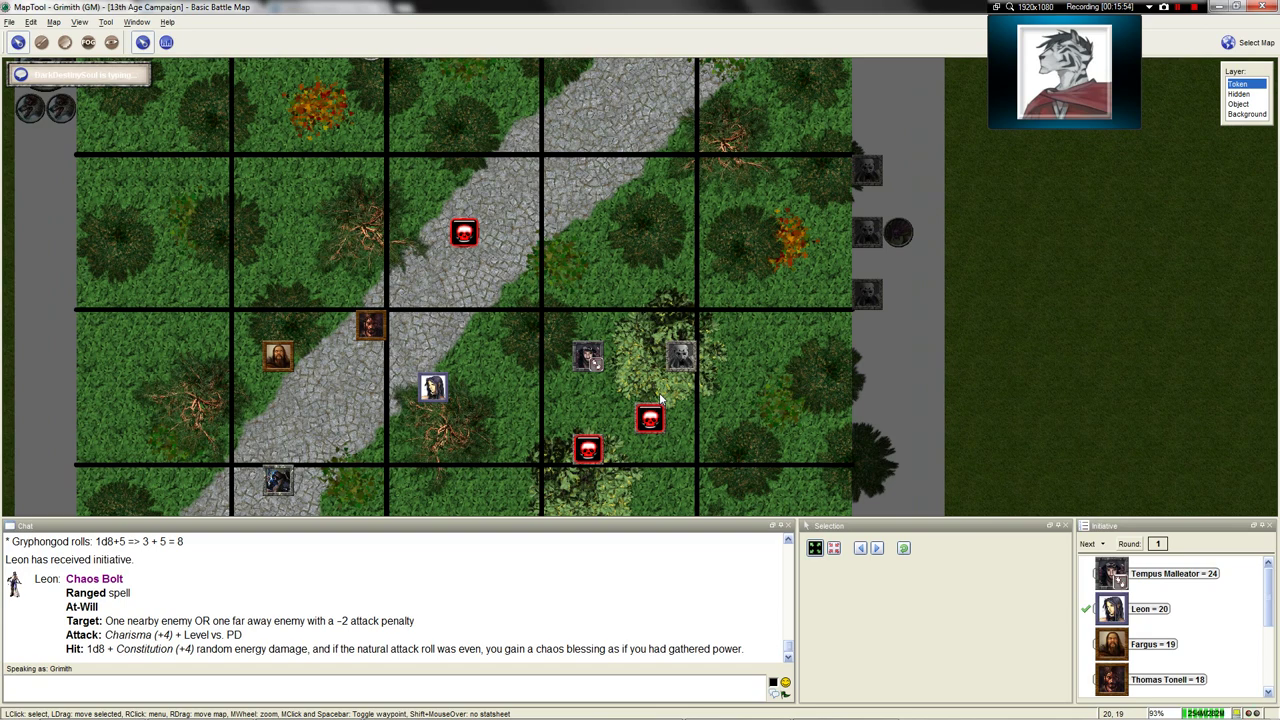
pyautogui.scroll(3, 720, 436)
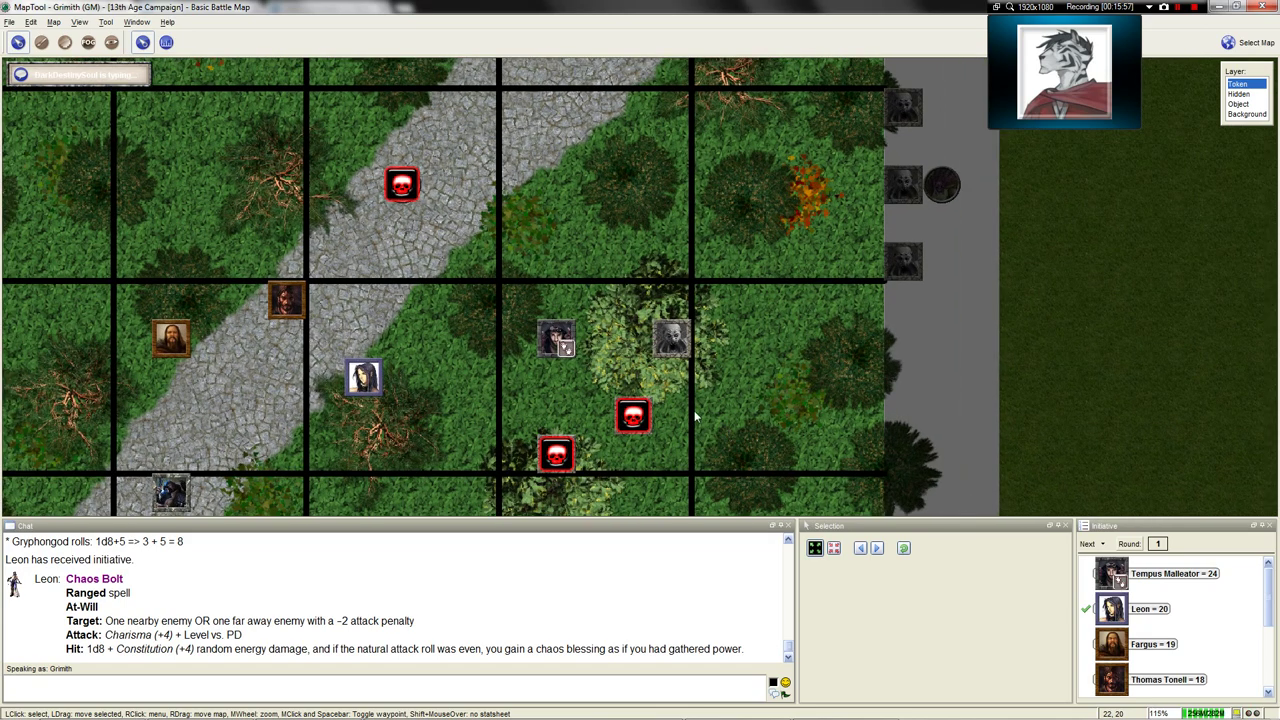
pyautogui.scroll(-8, 770, 347)
pyautogui.scroll(6, 783, 330)
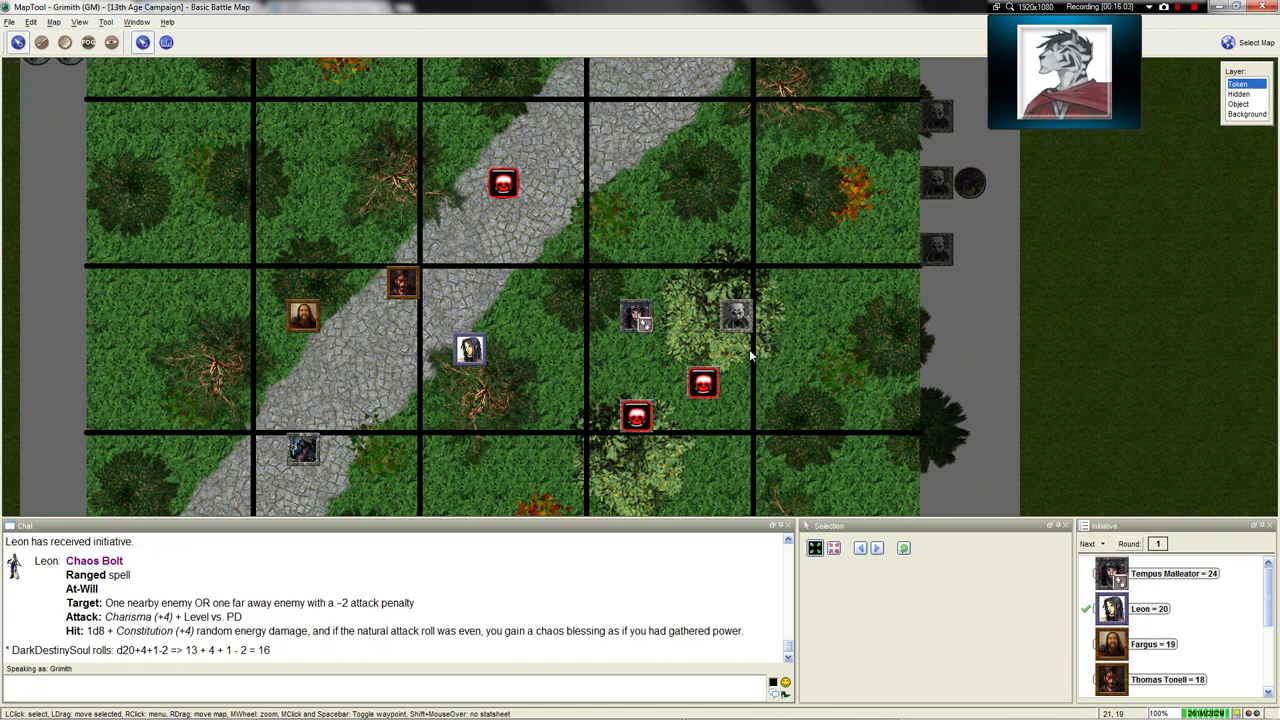
pyautogui.scroll(-5, 1088, 578)
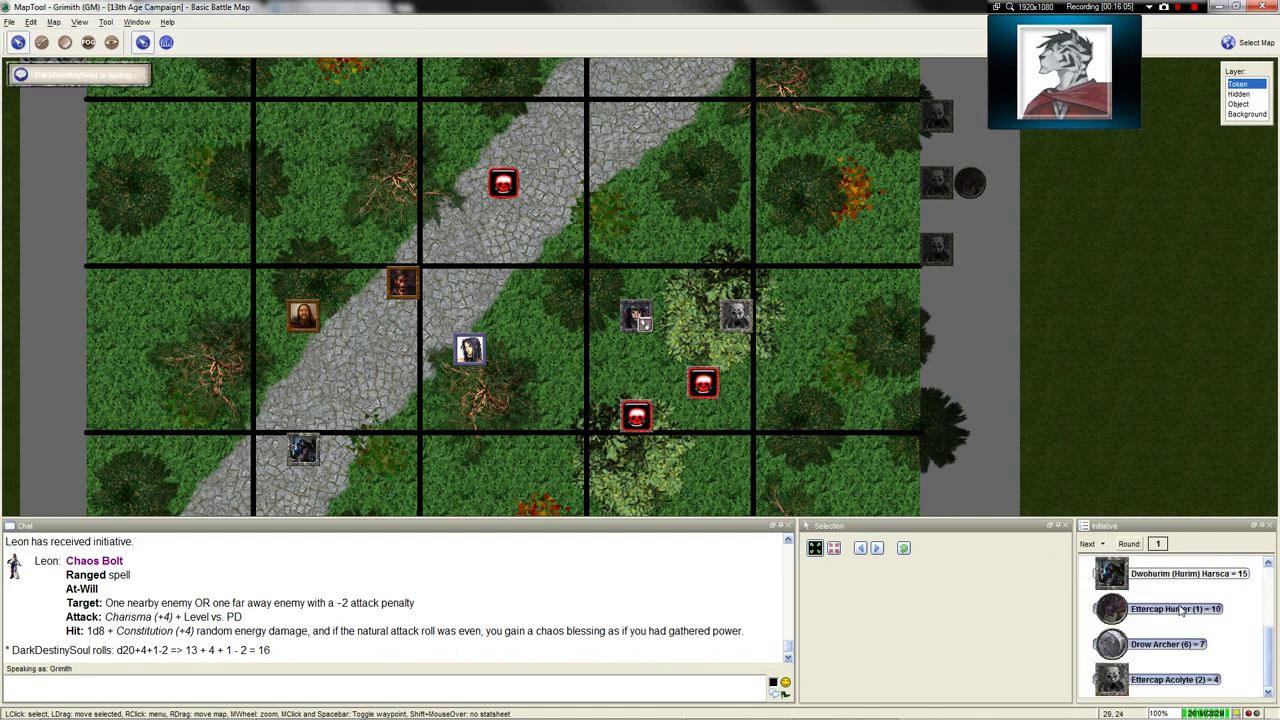
pyautogui.scroll(-8, 826, 268)
pyautogui.click(820, 117)
# Add the Escalation Die token to the initiative order
pyautogui.rightClick(834, 121)
pyautogui.click(873, 231)
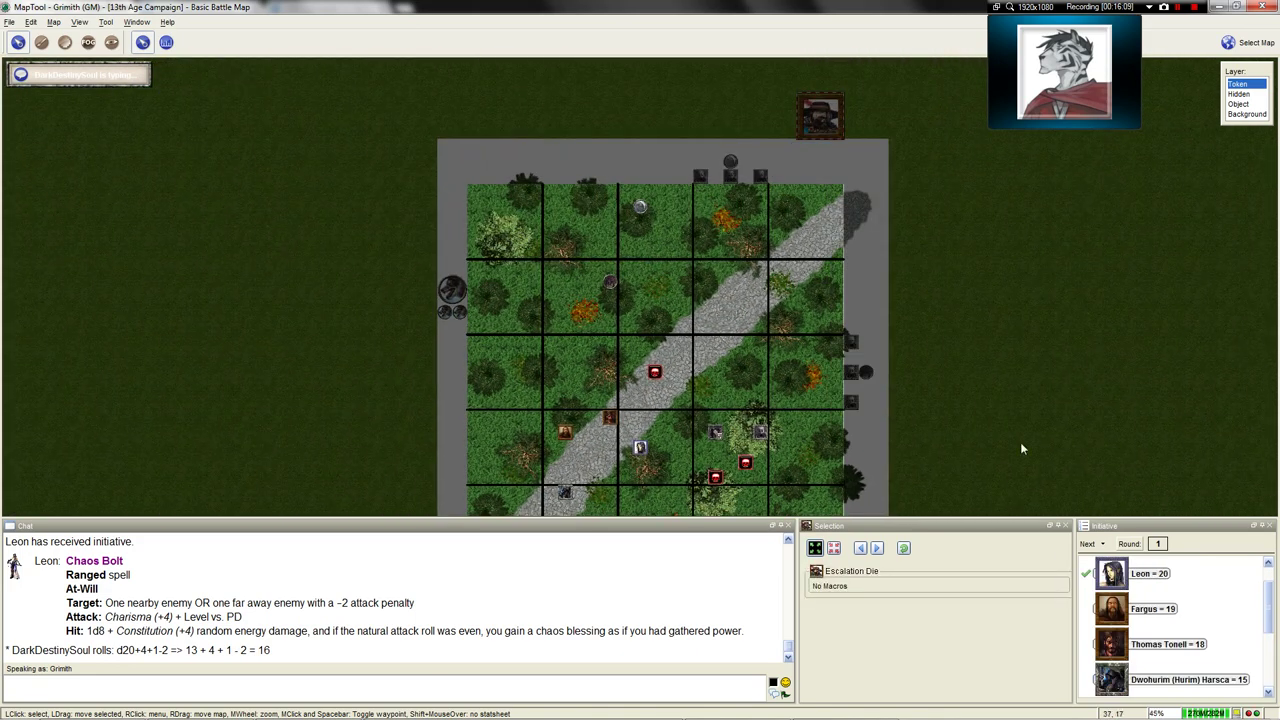
pyautogui.scroll(6, 771, 366)
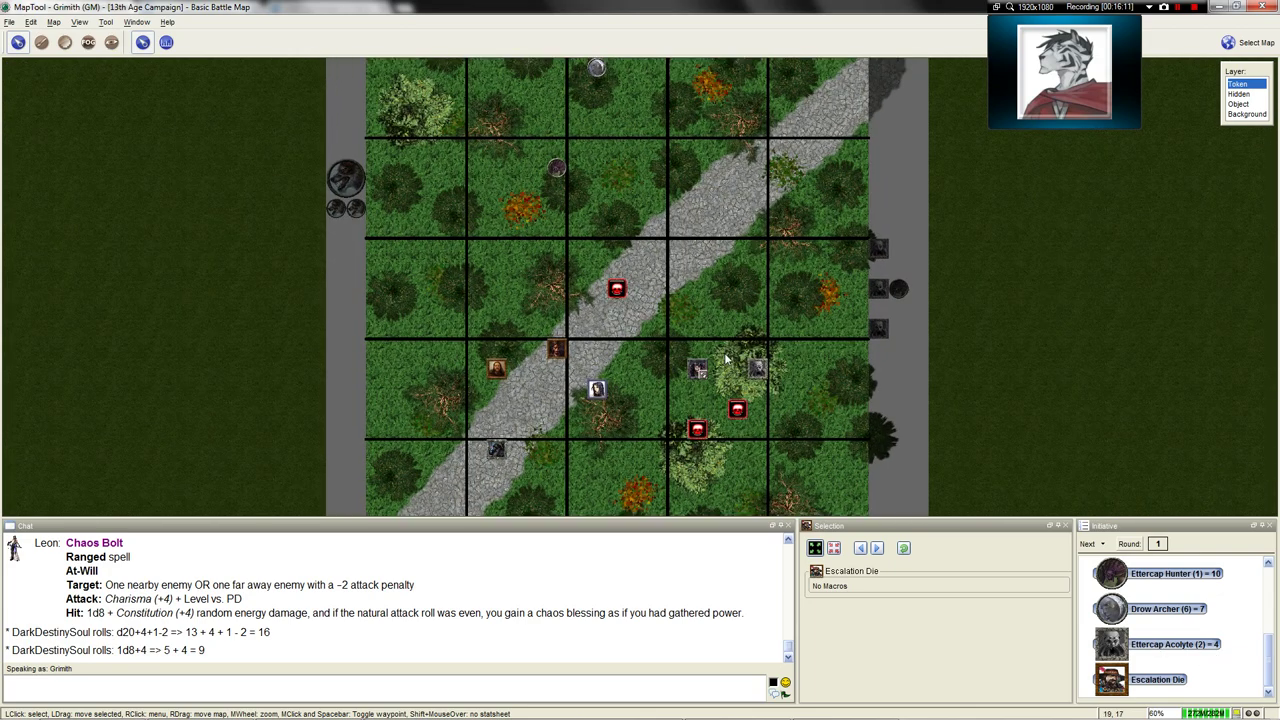
# Set the wounded Ettercap Acolyte 2 token's state to Dead
pyautogui.click(770, 375)
pyautogui.rightClick(762, 369)
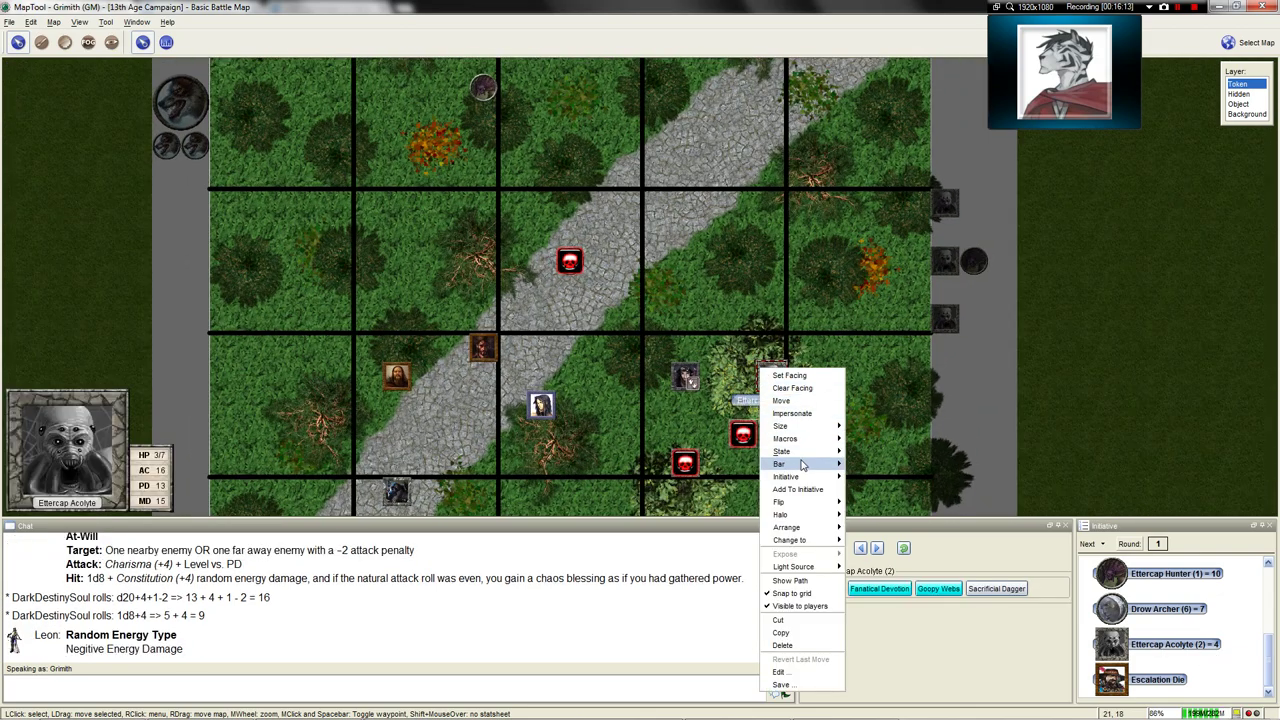
pyautogui.moveTo(806, 452)
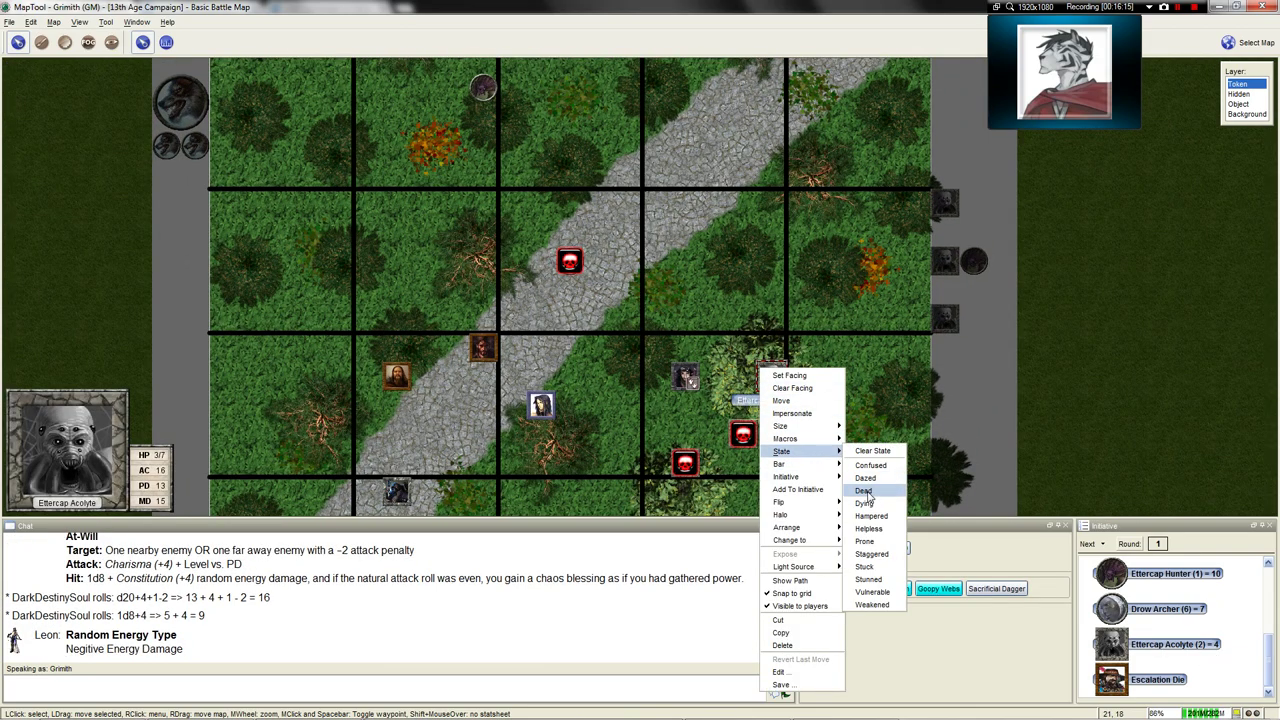
pyautogui.click(864, 491)
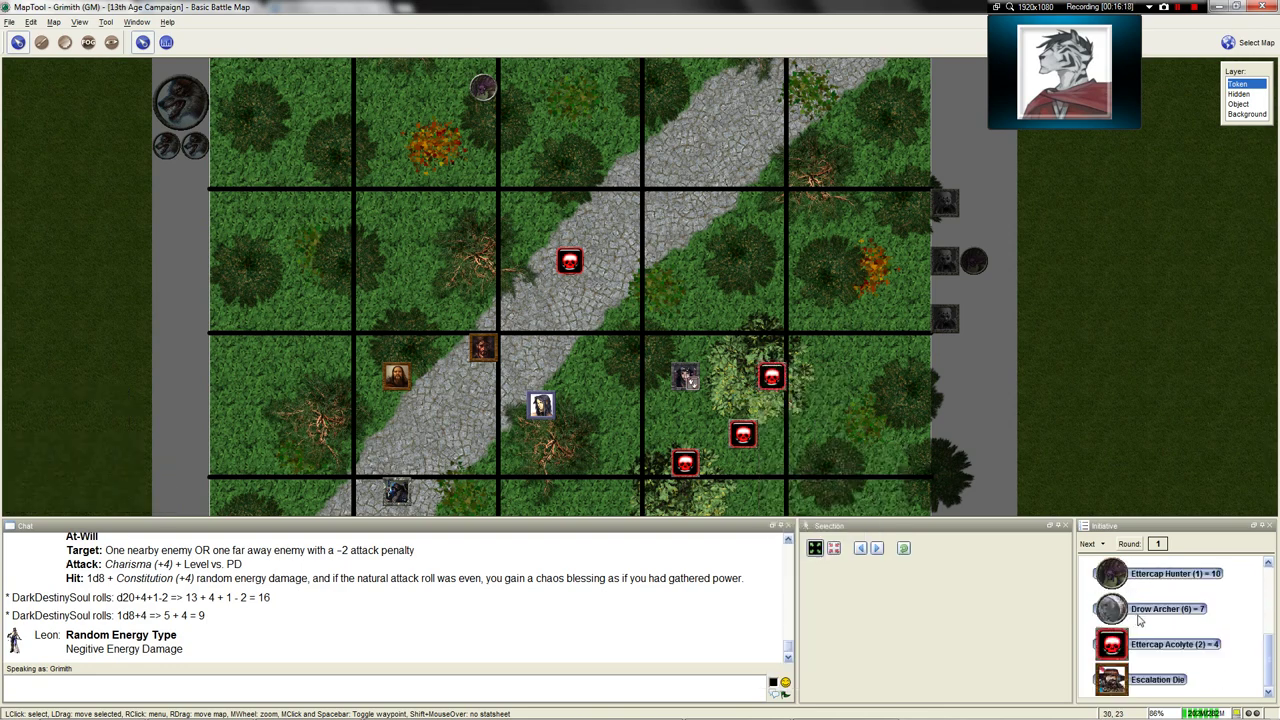
pyautogui.scroll(-5, 775, 307)
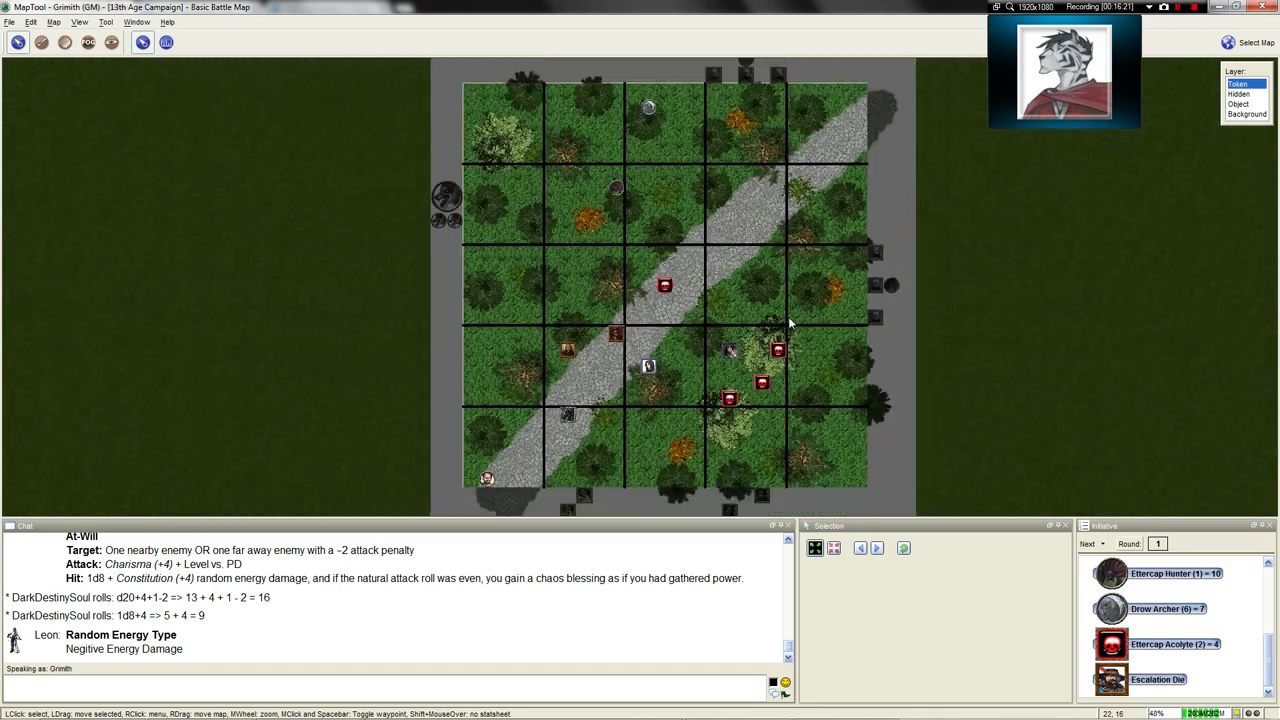
pyautogui.scroll(4, 775, 307)
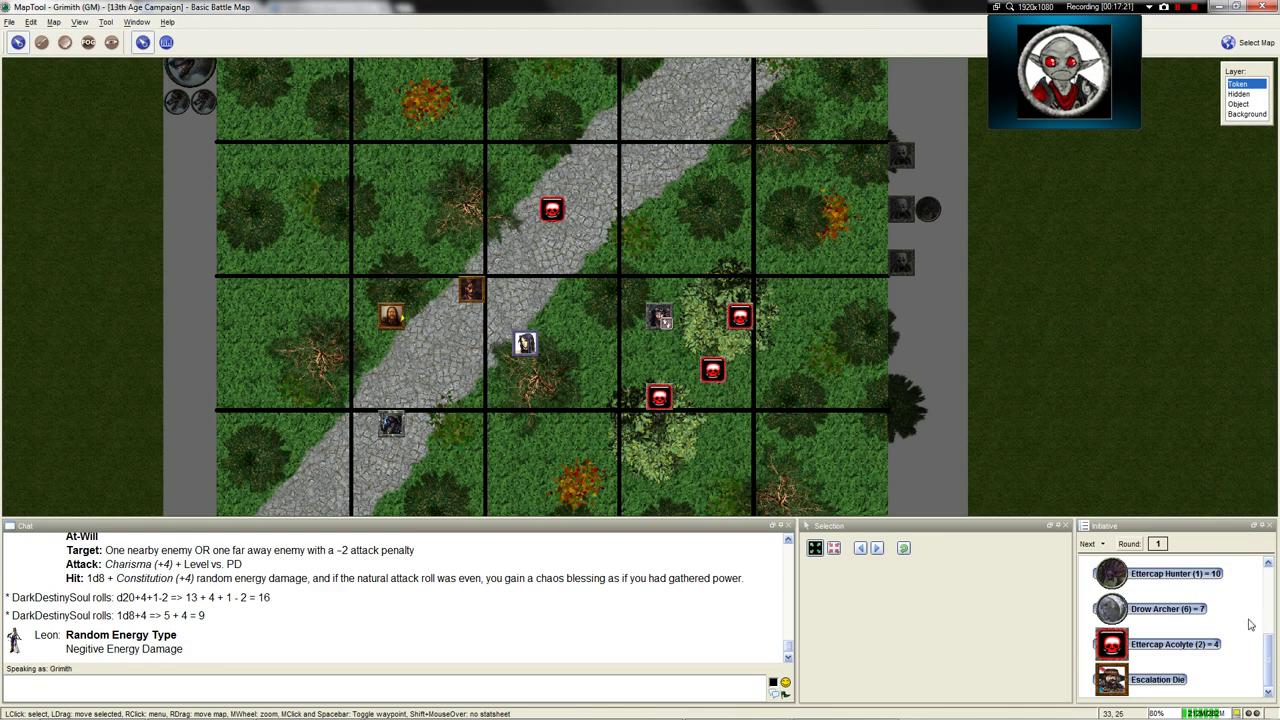
pyautogui.scroll(5, 1246, 625)
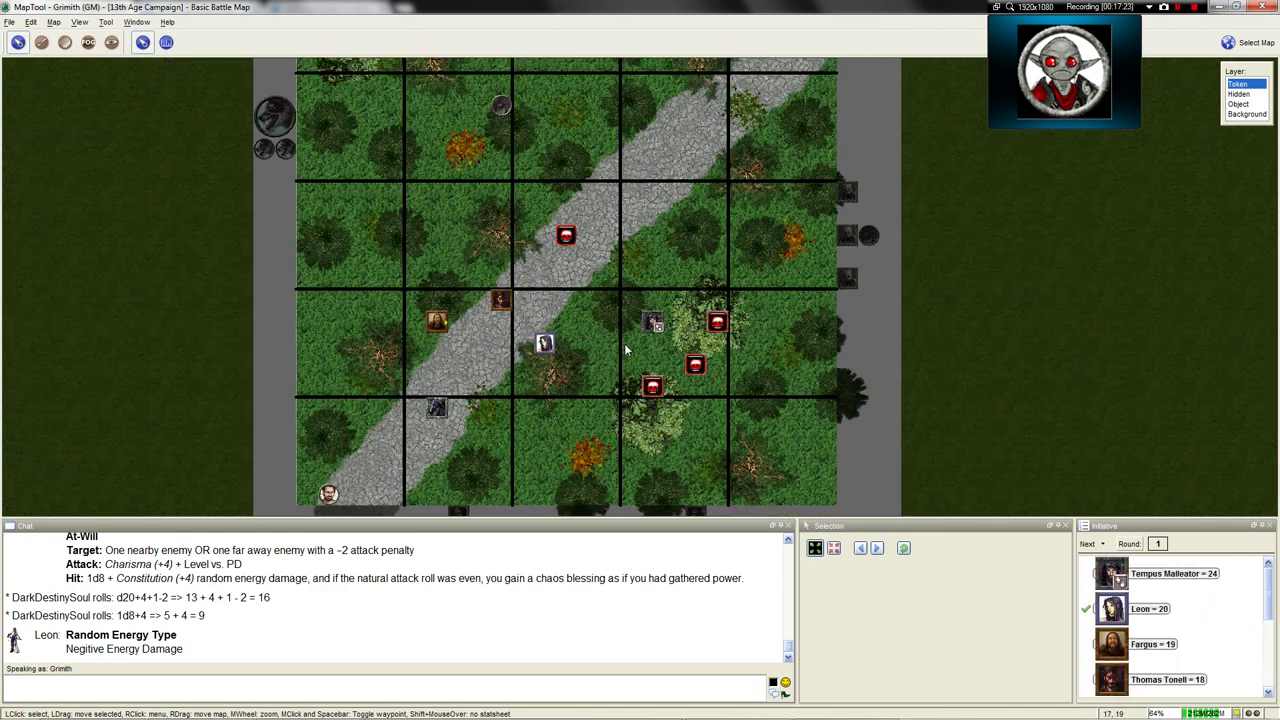
# Advance initiative from Leon to Fargus for his Spark lightning attack
pyautogui.scroll(1, 616, 347)
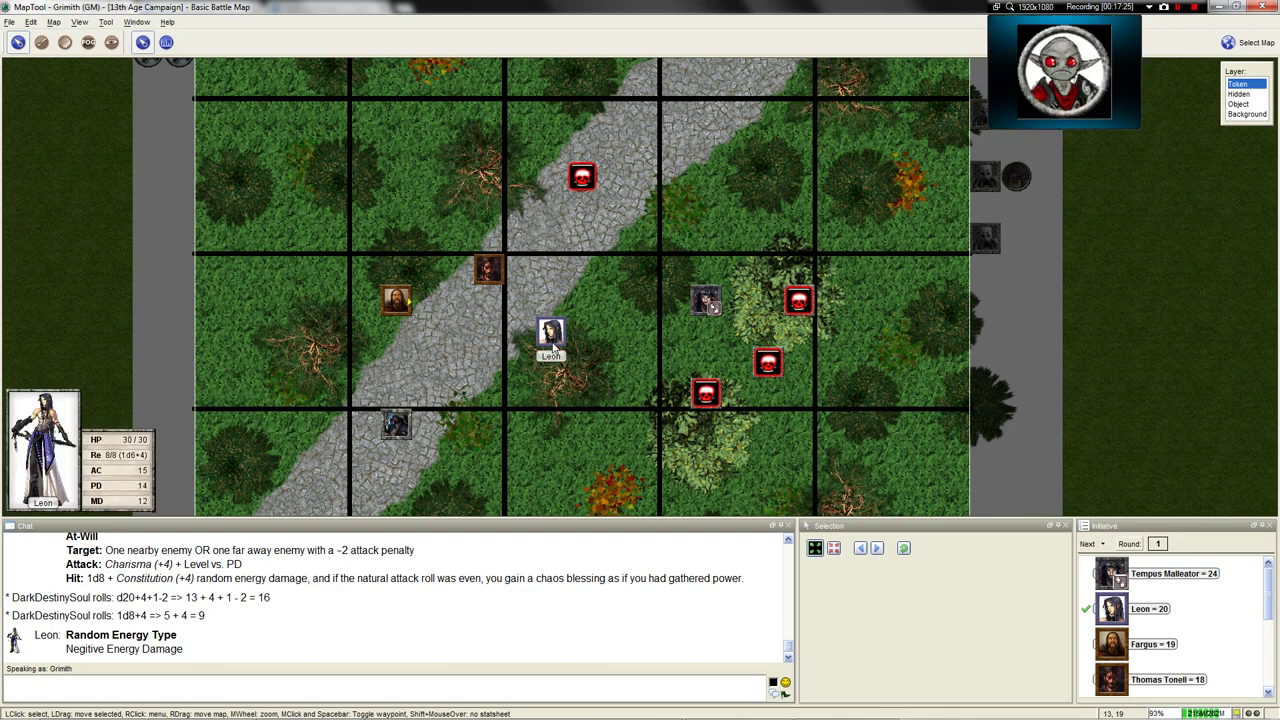
pyautogui.scroll(1, 428, 648)
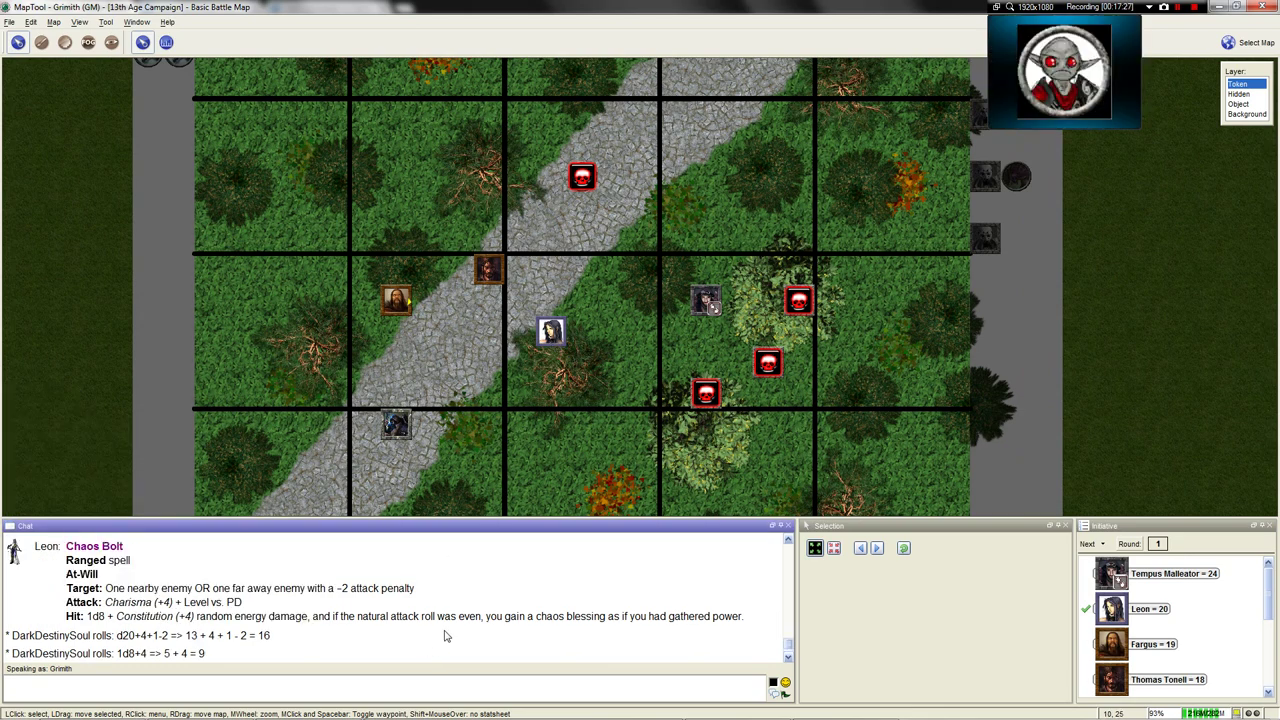
pyautogui.scroll(1, 140, 570)
pyautogui.scroll(-1, 170, 605)
pyautogui.click(1087, 543)
pyautogui.scroll(-2, 551, 315)
pyautogui.scroll(-1, 551, 315)
pyautogui.moveTo(551, 193)
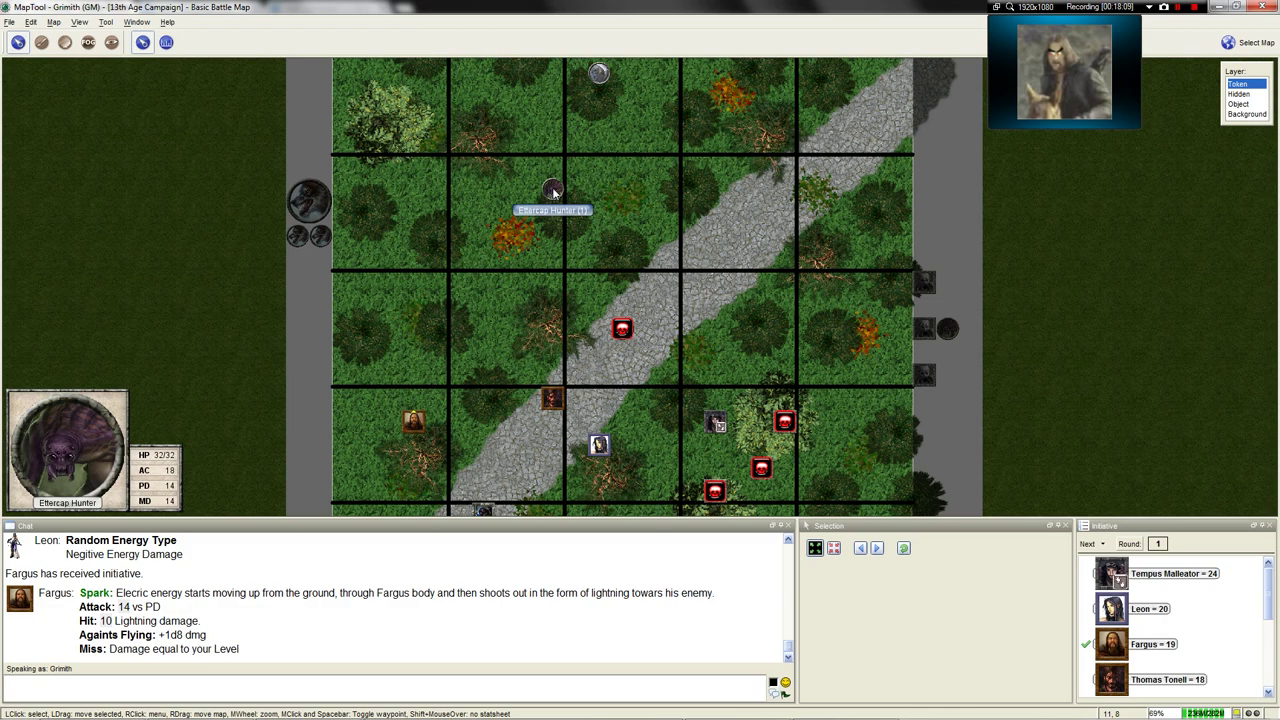
# Lower the Ettercap Hunter's Hit Points property from 32/32 to 22/32
pyautogui.scroll(5, 553, 190)
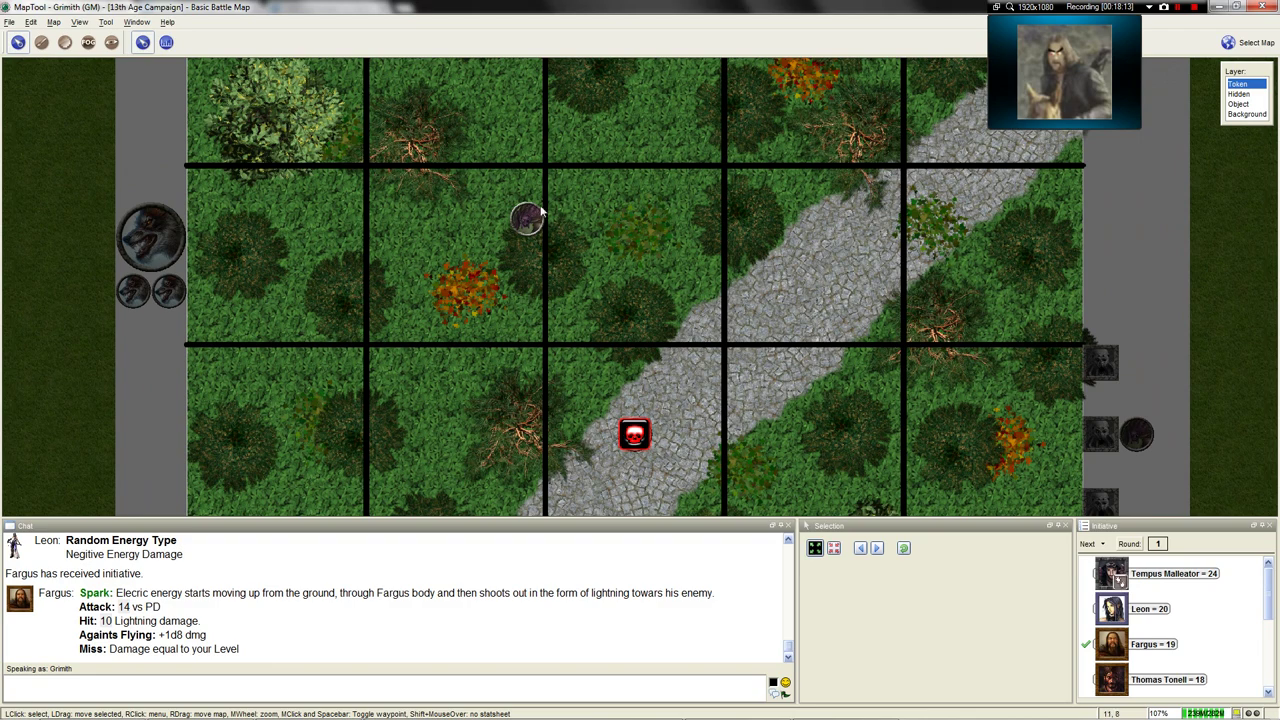
pyautogui.doubleClick(527, 218)
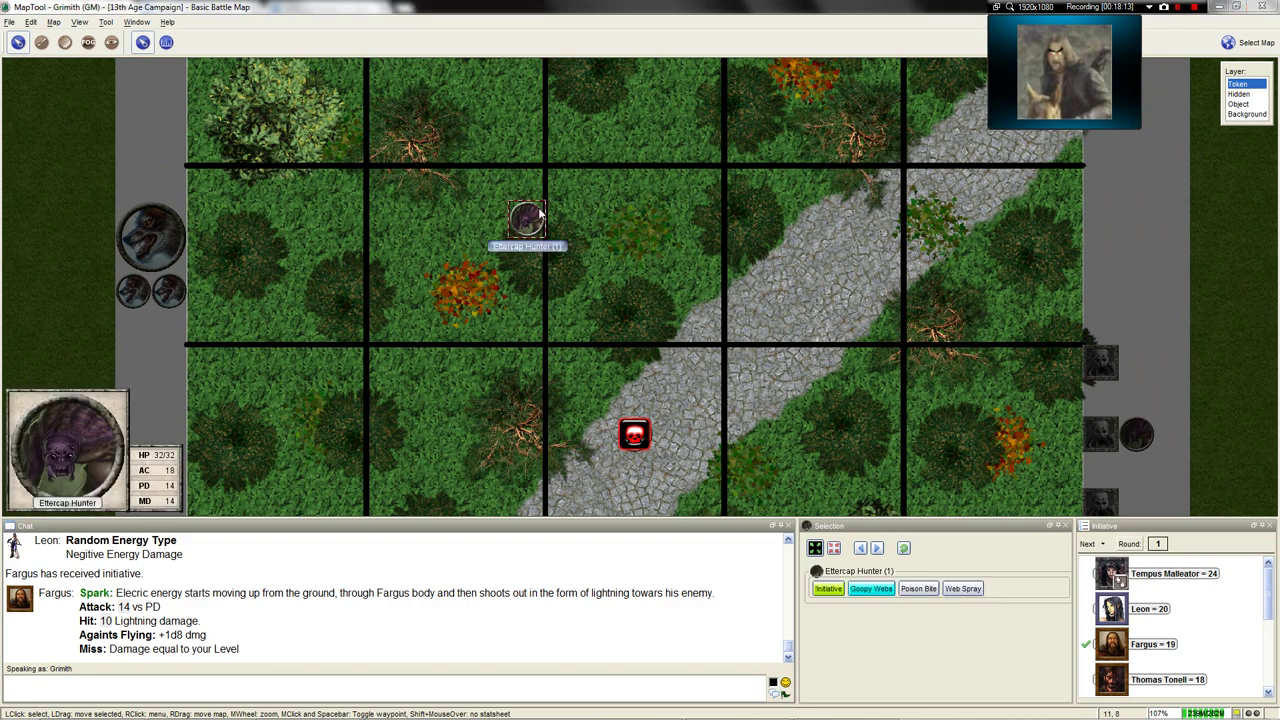
pyautogui.click(648, 269)
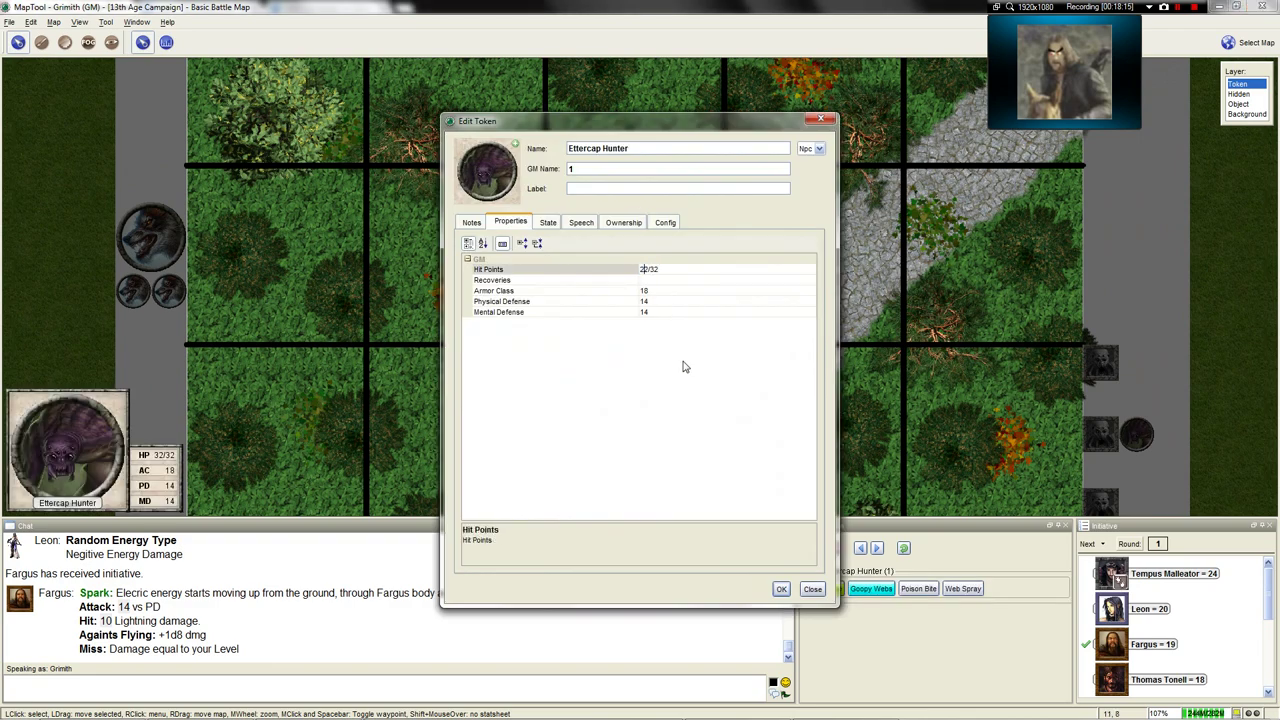
pyautogui.click(781, 588)
pyautogui.scroll(-3, 565, 232)
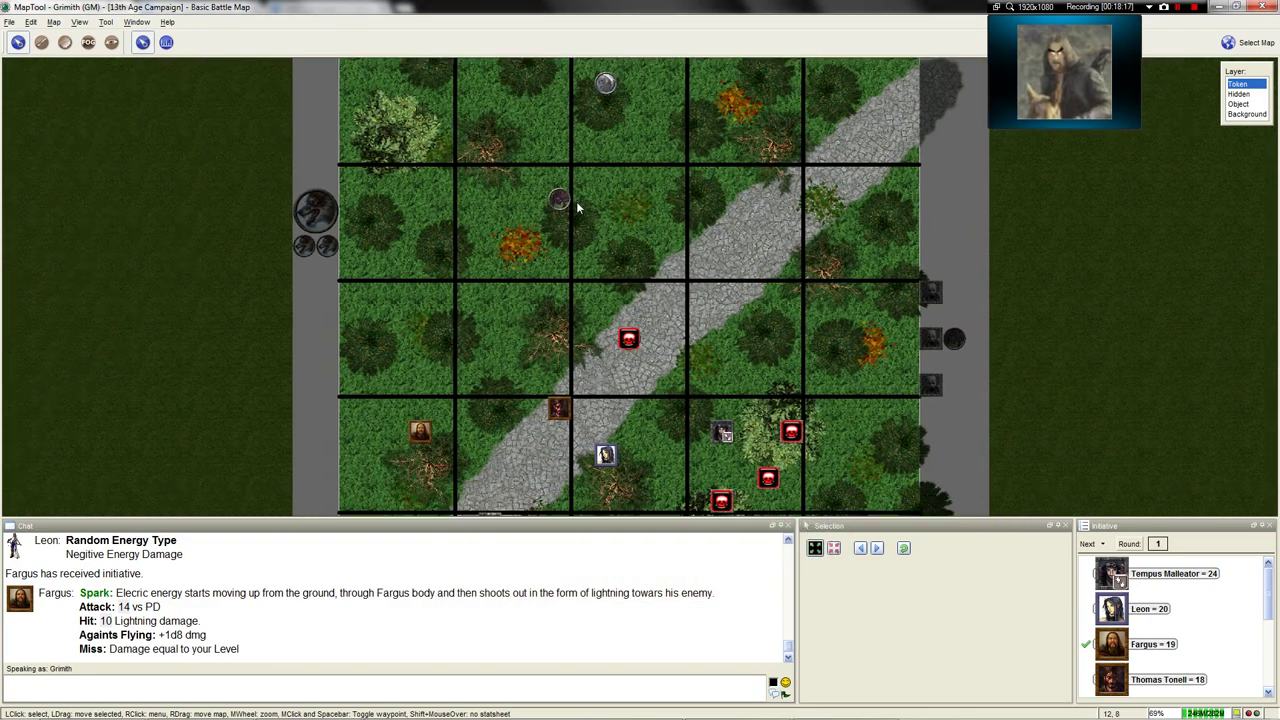
pyautogui.scroll(2, 554, 211)
pyautogui.scroll(-1, 560, 197)
pyautogui.scroll(1, 560, 197)
pyautogui.scroll(-2, 560, 197)
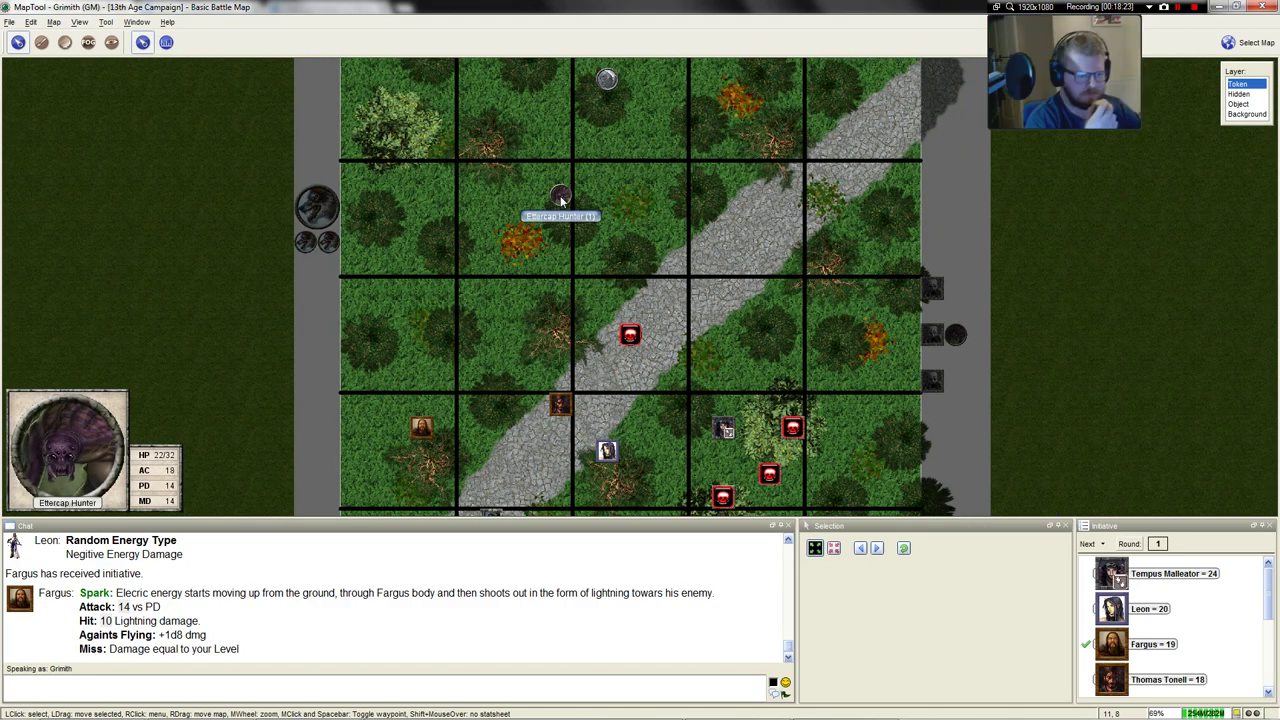
pyautogui.scroll(-2, 560, 197)
pyautogui.scroll(1, 560, 197)
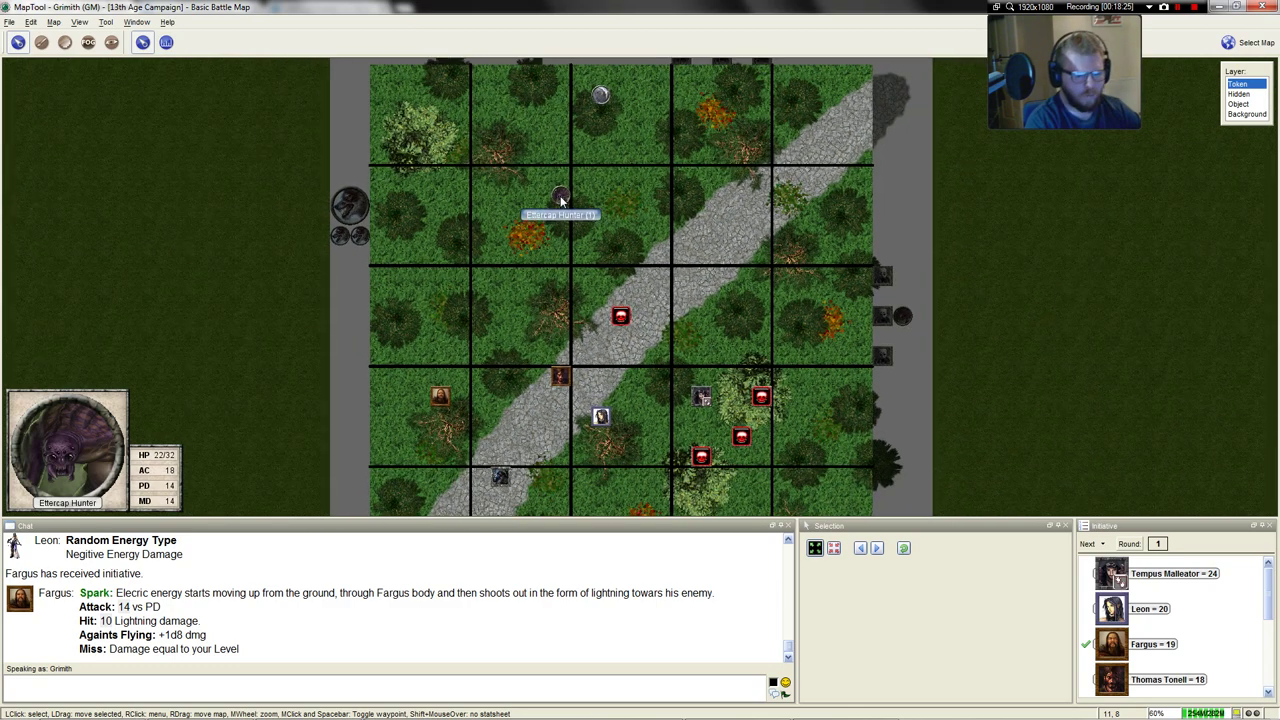
# Pan the map to bring more of the tokens below into view
pyautogui.scroll(2, 560, 197)
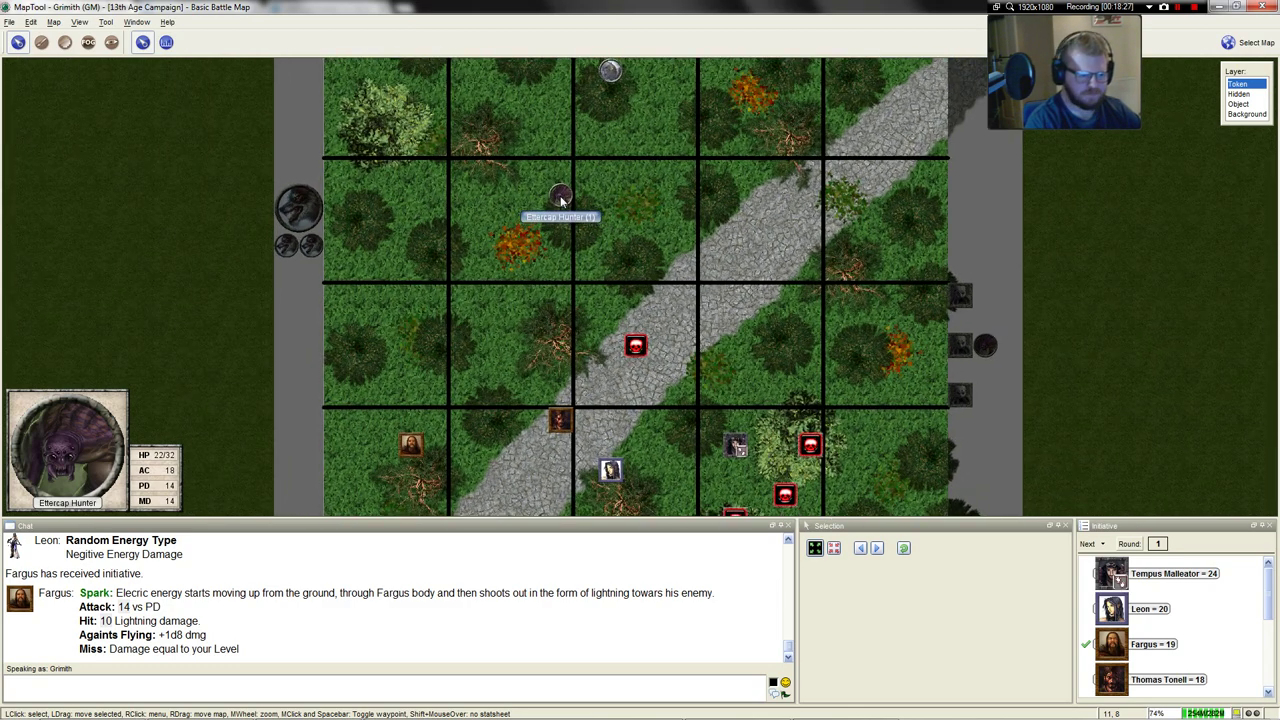
pyautogui.scroll(2, 561, 200)
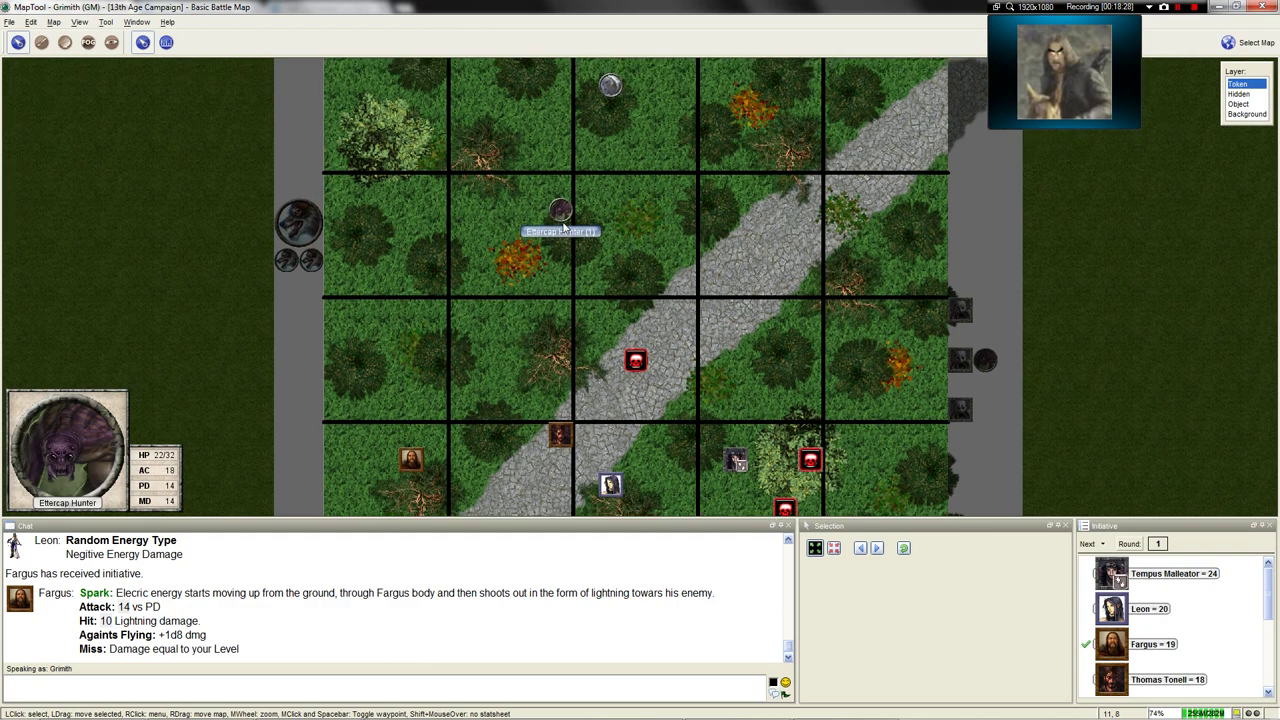
pyautogui.scroll(-1, 561, 200)
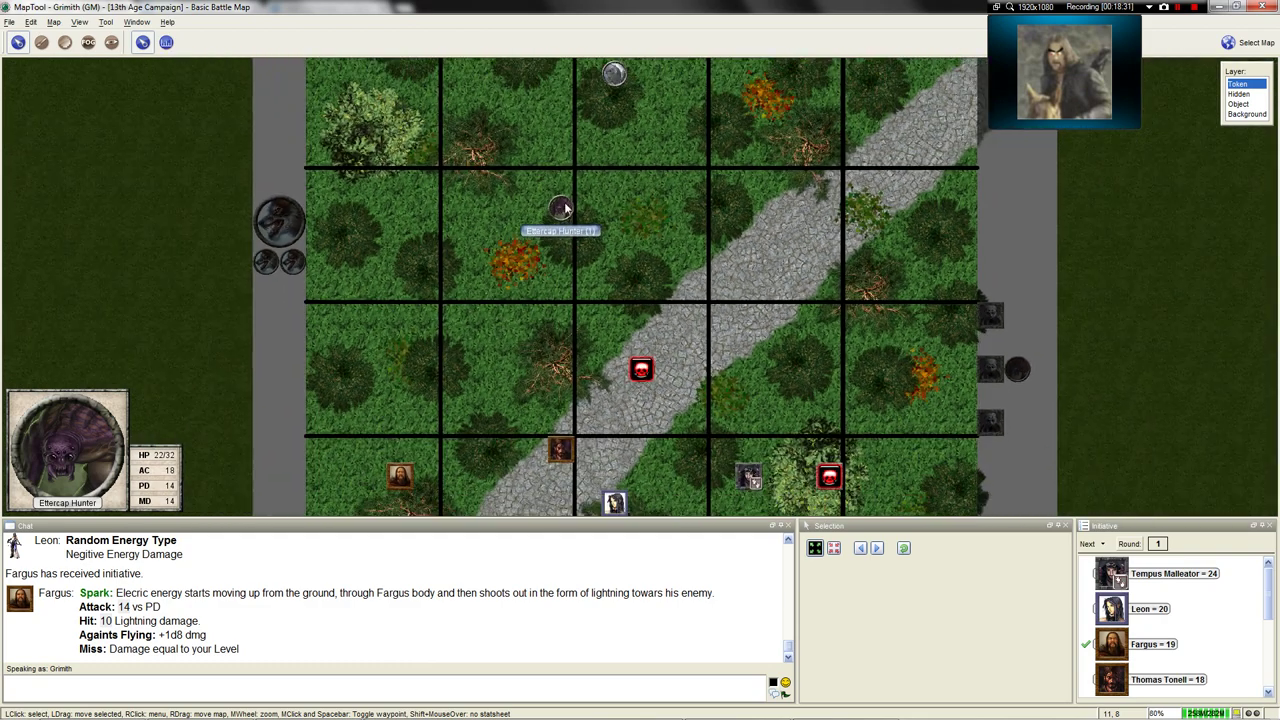
pyautogui.moveTo(644, 291); pyautogui.dragTo(593, 236)
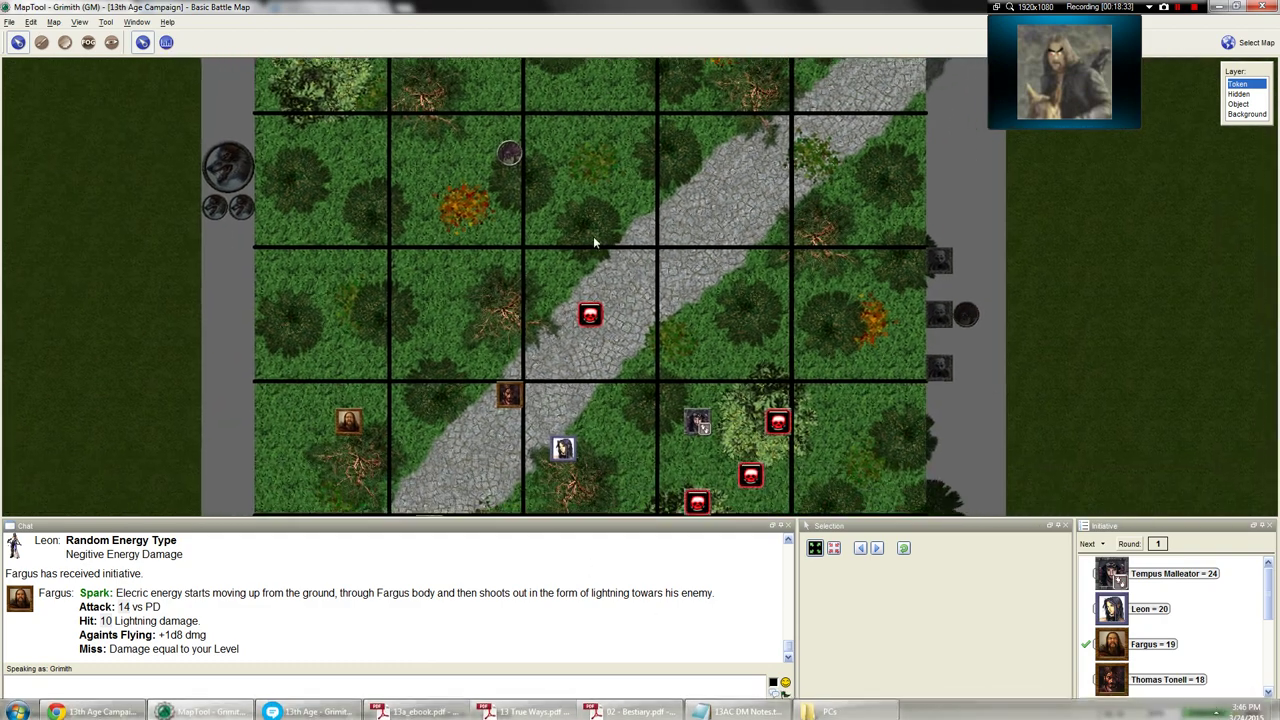
# Give Thomas Tonell the turn; his Weigh the Odds grants 4 command points
pyautogui.click(1090, 545)
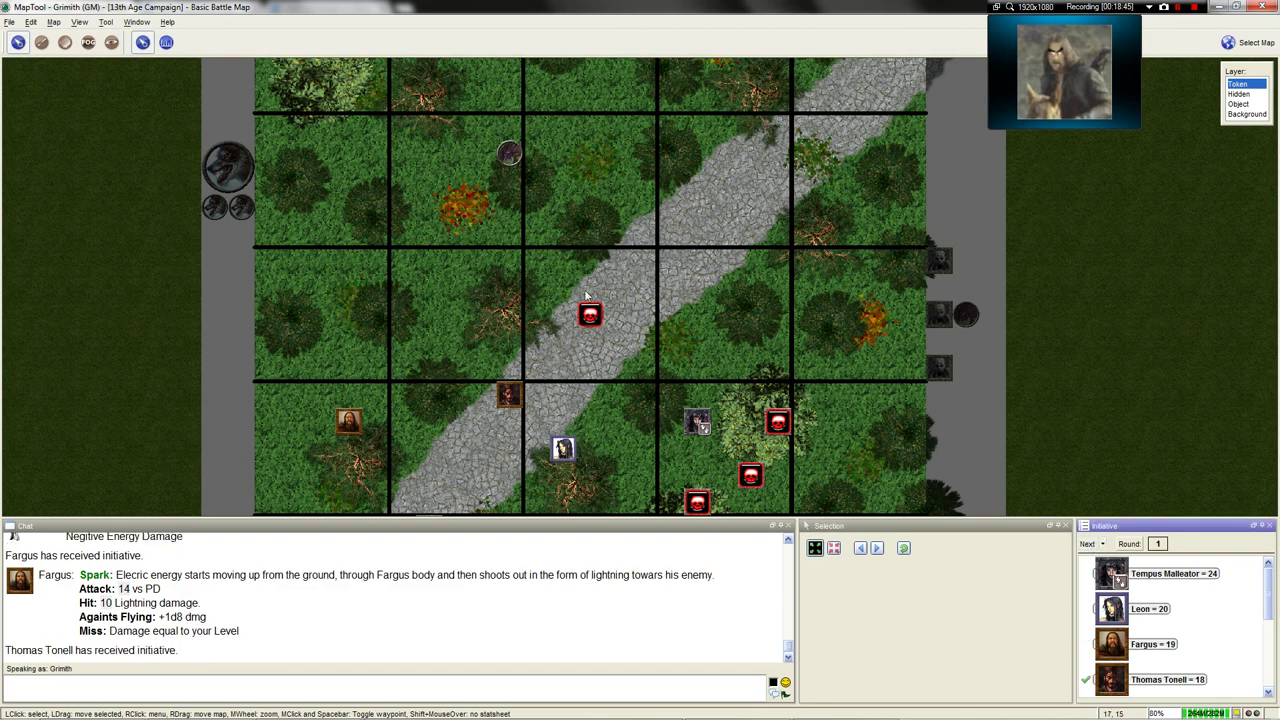
pyautogui.scroll(-2, 510, 262)
pyautogui.moveTo(508, 378)
pyautogui.scroll(-3, 576, 331)
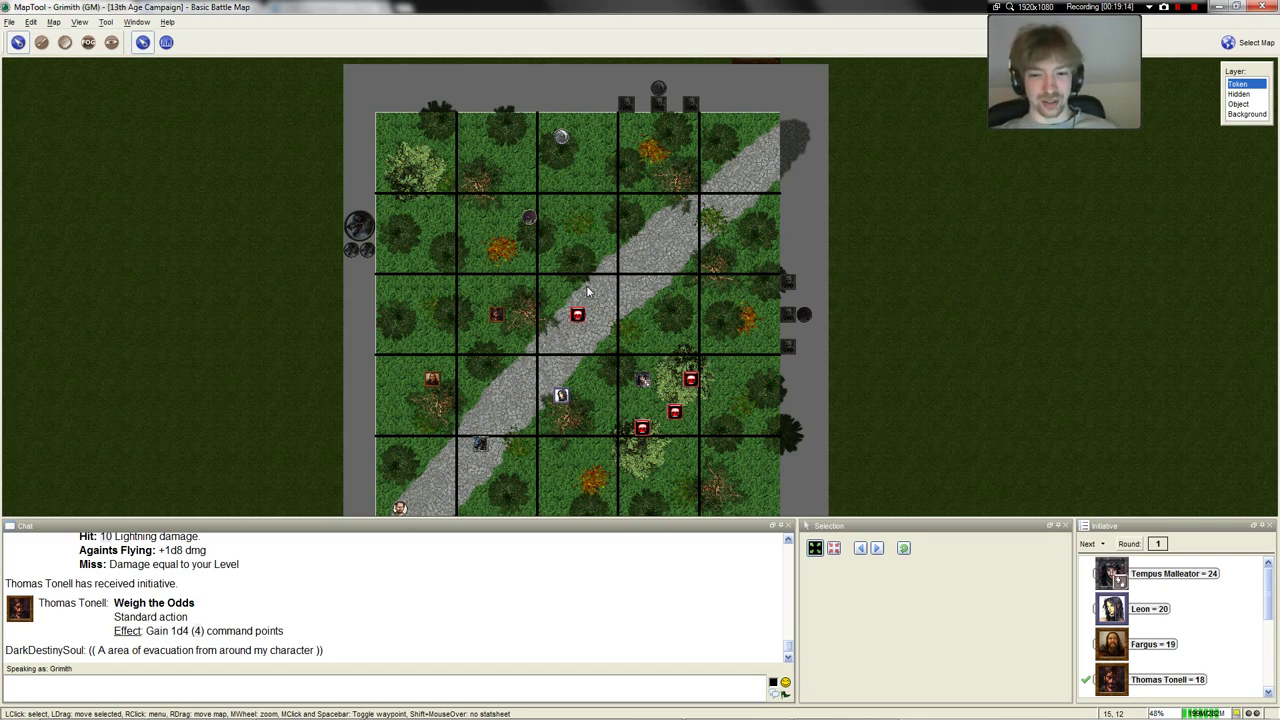
pyautogui.scroll(3, 492, 298)
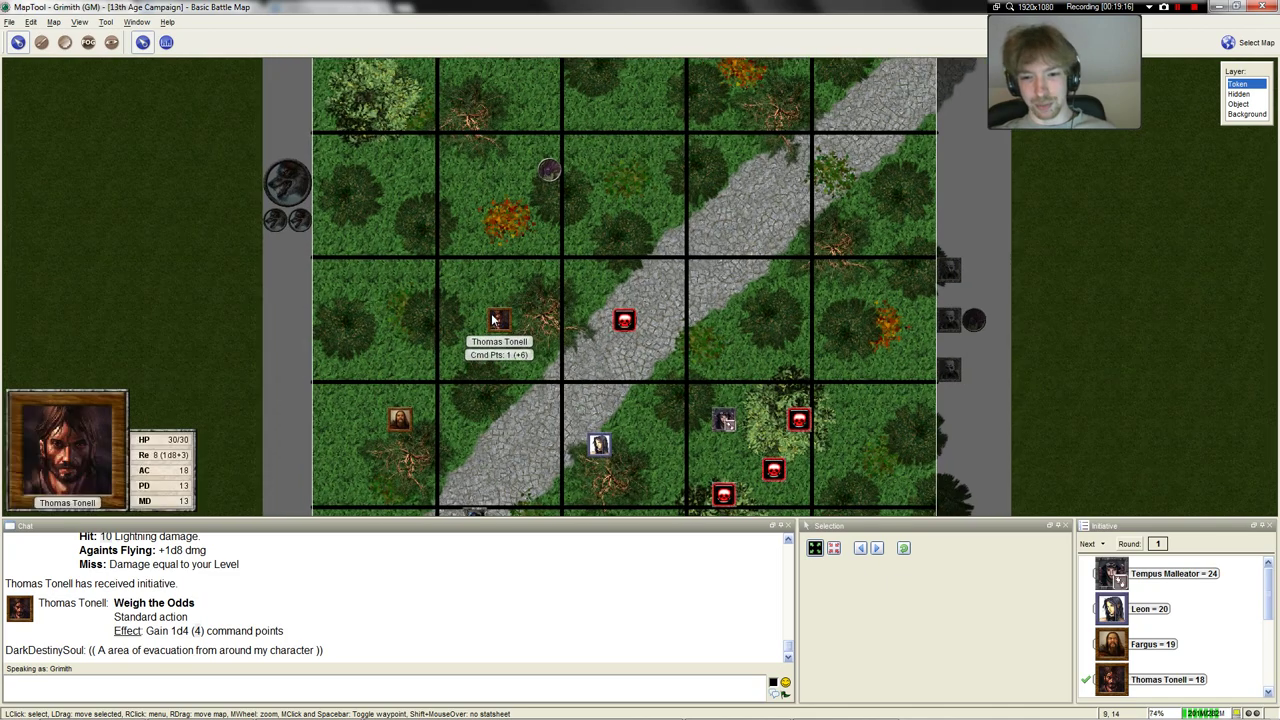
pyautogui.scroll(2, 492, 318)
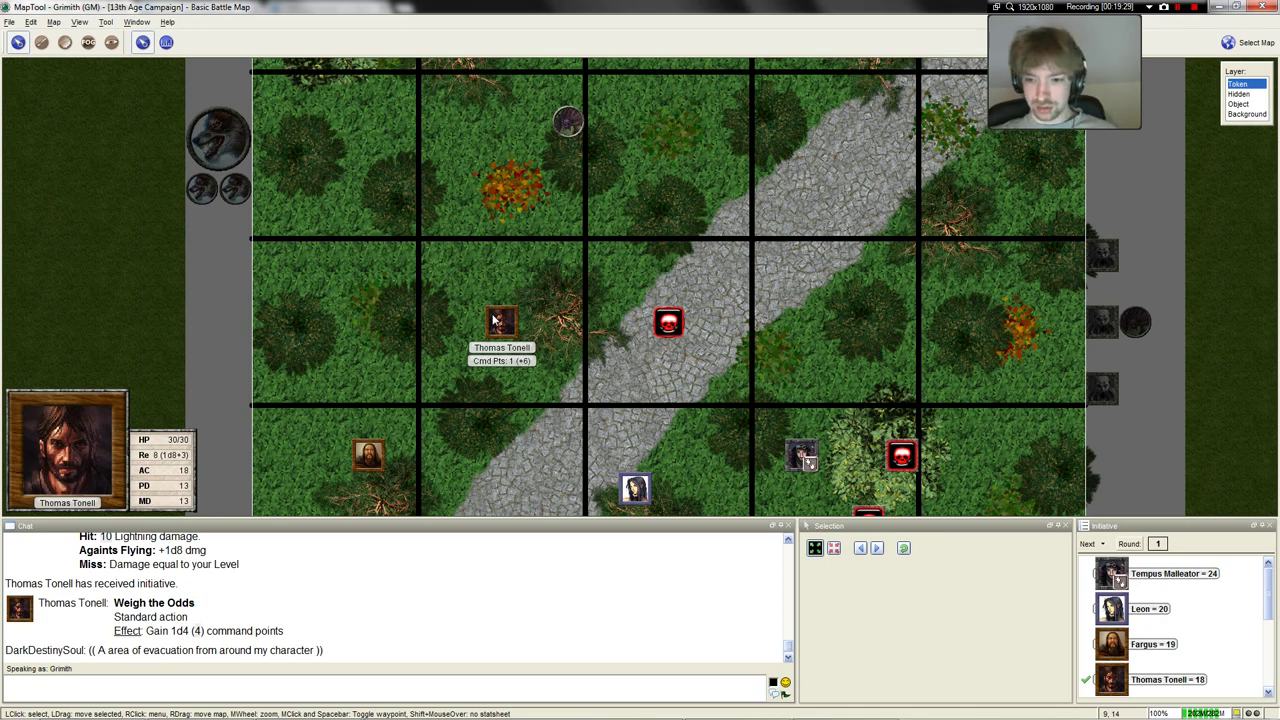
# Advance initiative to Dwohurim (Hurim) Harsca for his 7-damage Magic Missile
pyautogui.scroll(-1, 1226, 632)
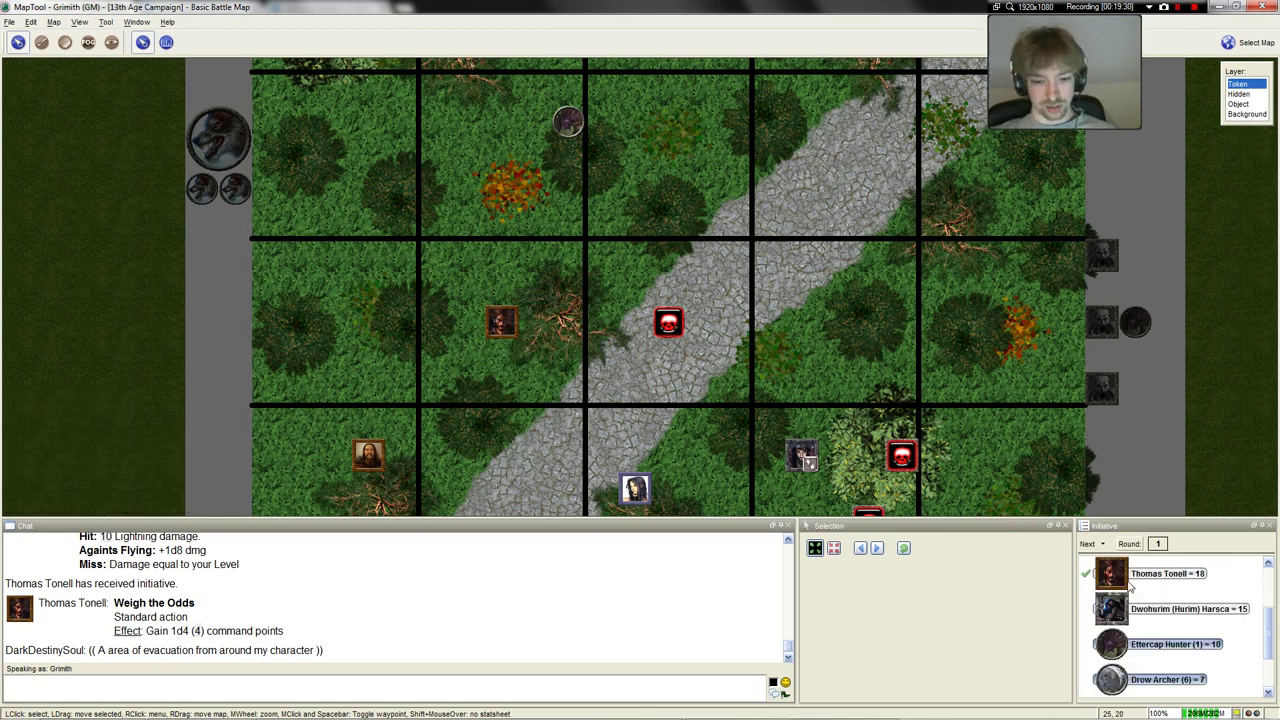
pyautogui.click(1088, 544)
pyautogui.scroll(-4, 514, 310)
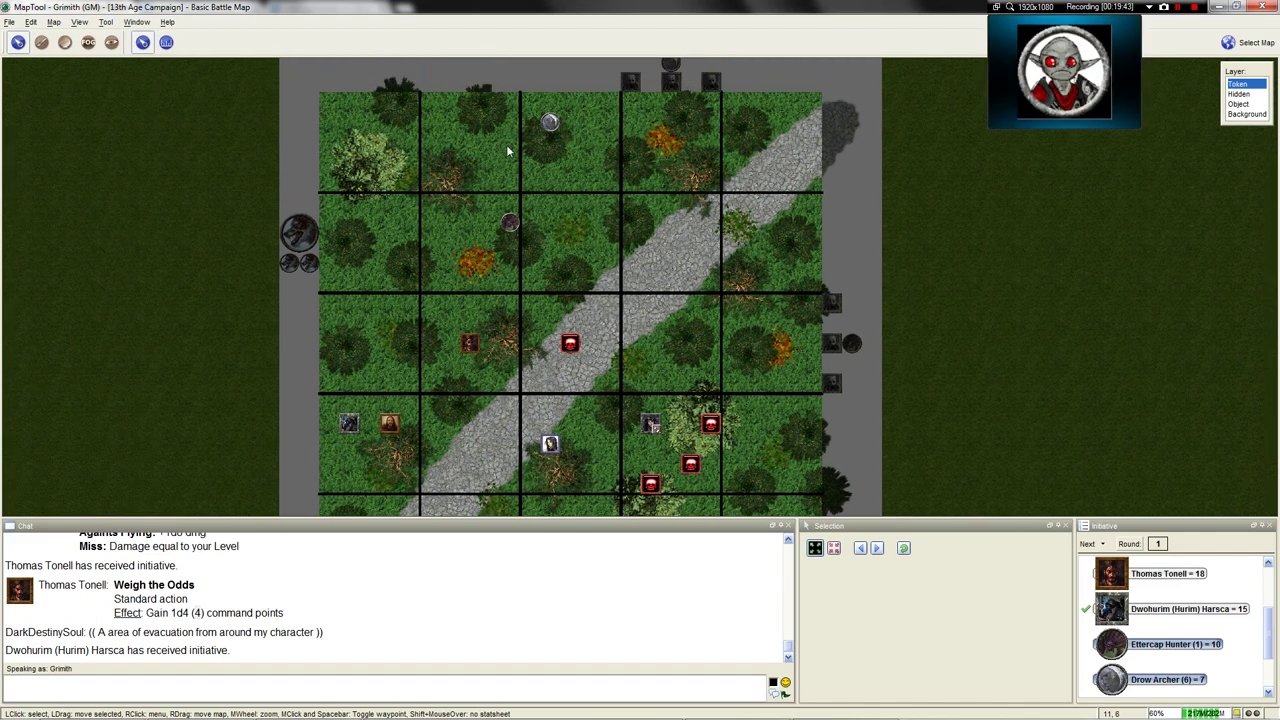
pyautogui.scroll(5, 527, 232)
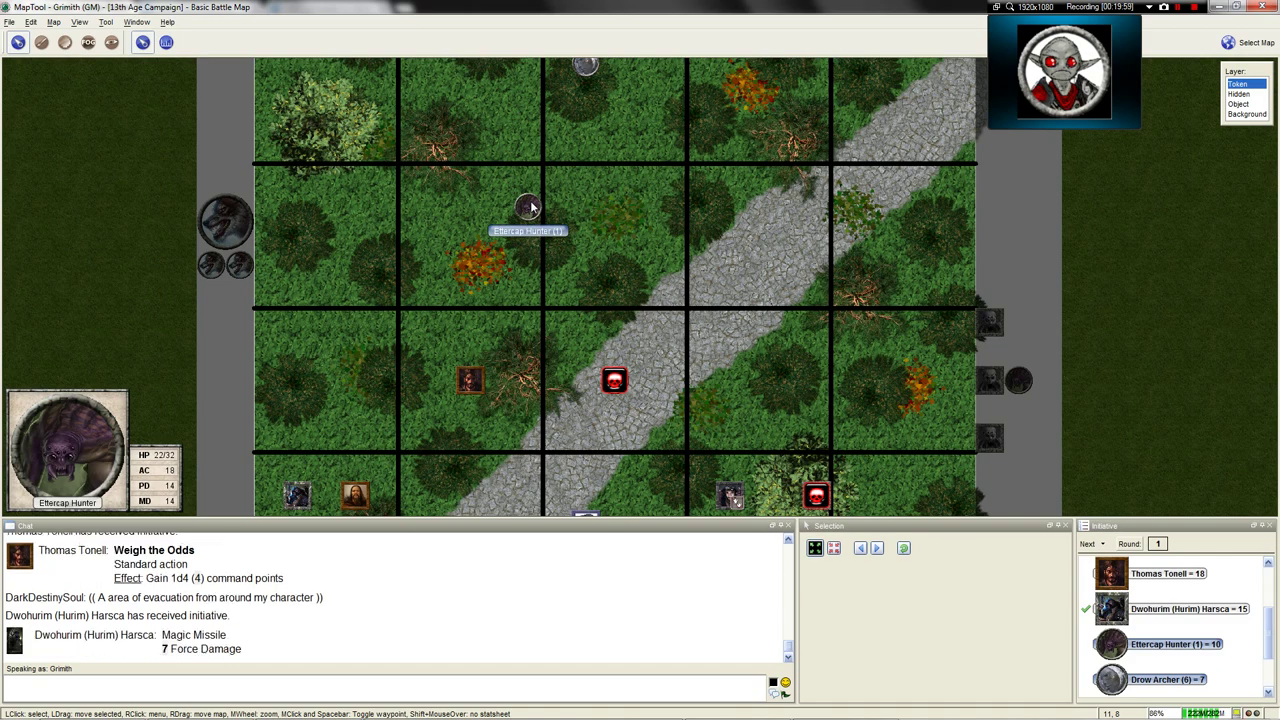
# Set the Ettercap Hunter's Hit Points to 15/32
pyautogui.doubleClick(528, 206)
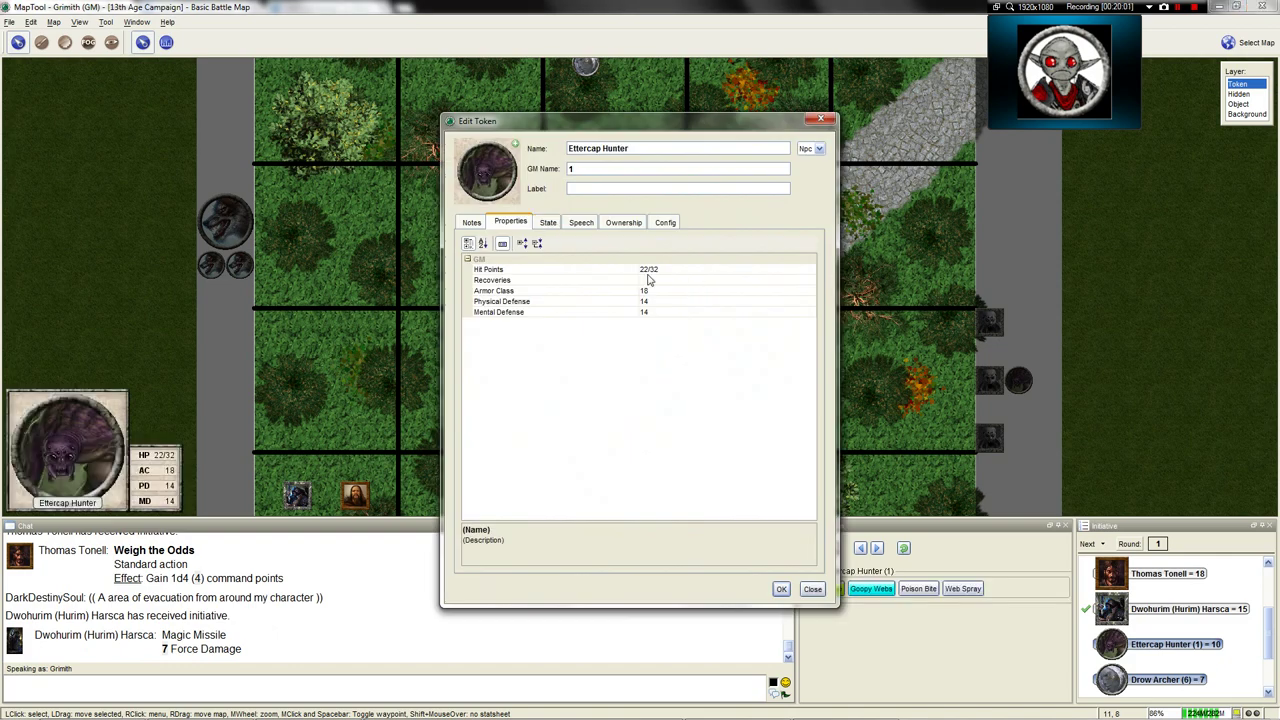
pyautogui.doubleClick(648, 269)
pyautogui.press('BackSpace')
pyautogui.press('BackSpace')
pyautogui.write('15')
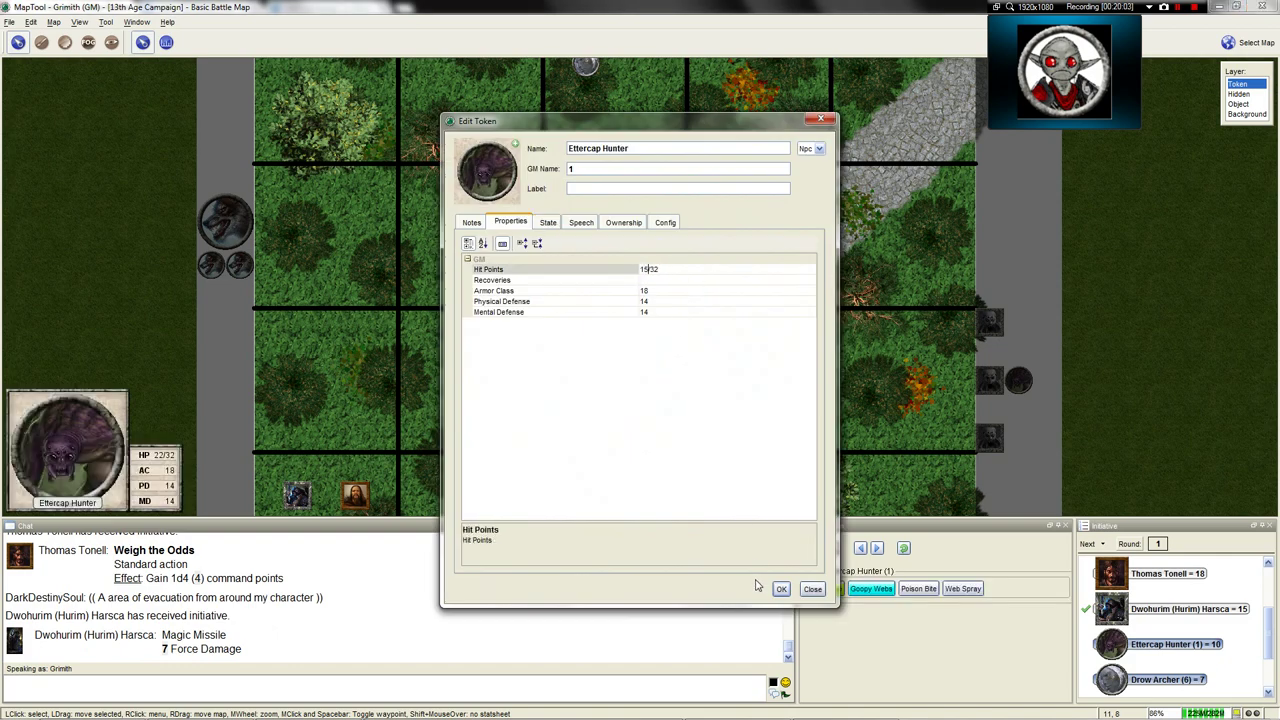
pyautogui.click(781, 588)
# Mark the Ettercap Hunter token as Staggered
pyautogui.rightClick(529, 207)
pyautogui.moveTo(576, 300)
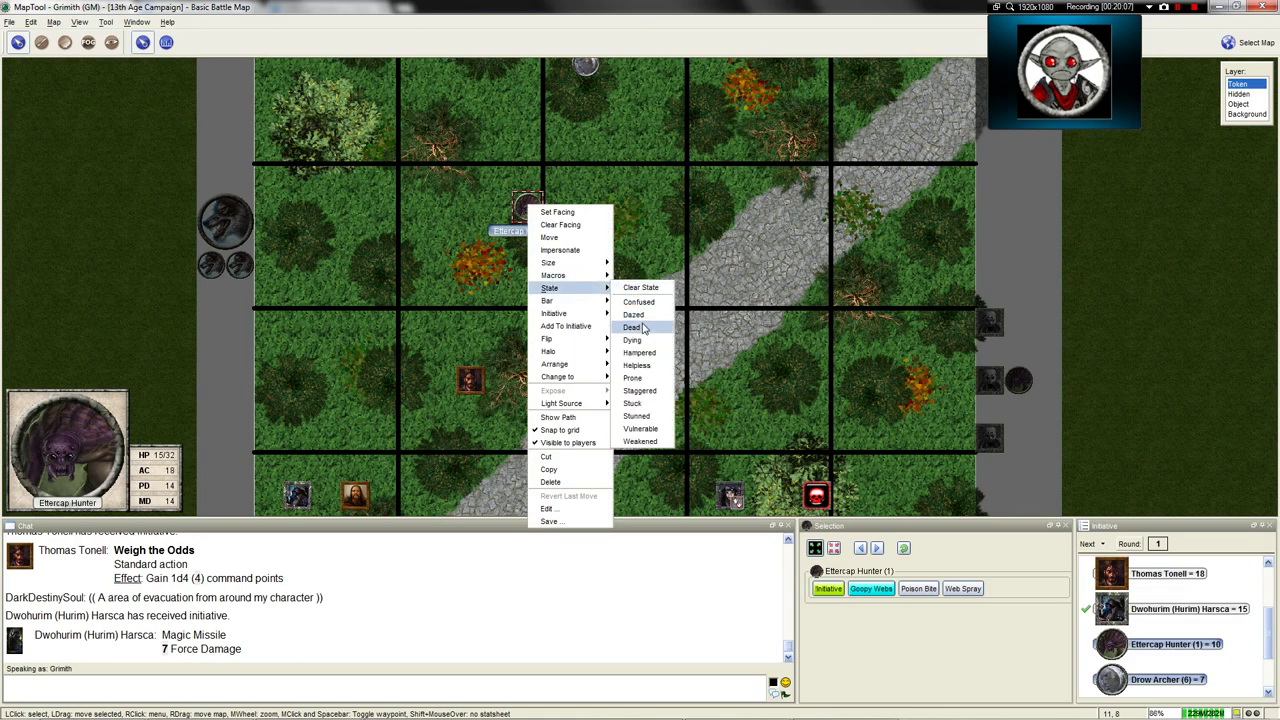
pyautogui.click(648, 391)
# Advance initiative to the Ettercap Hunter
pyautogui.click(1087, 544)
pyautogui.scroll(-6, 800, 340)
pyautogui.scroll(1, 590, 275)
pyautogui.scroll(1, 600, 278)
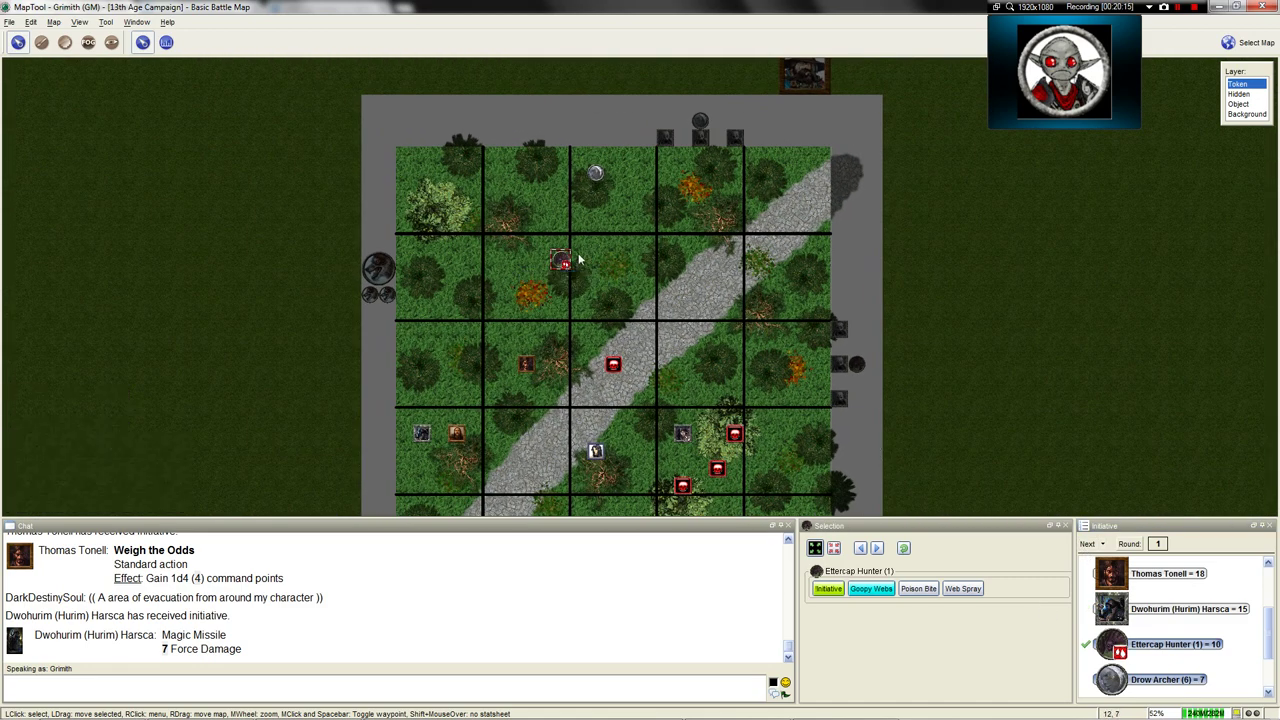
pyautogui.moveTo(566, 262)
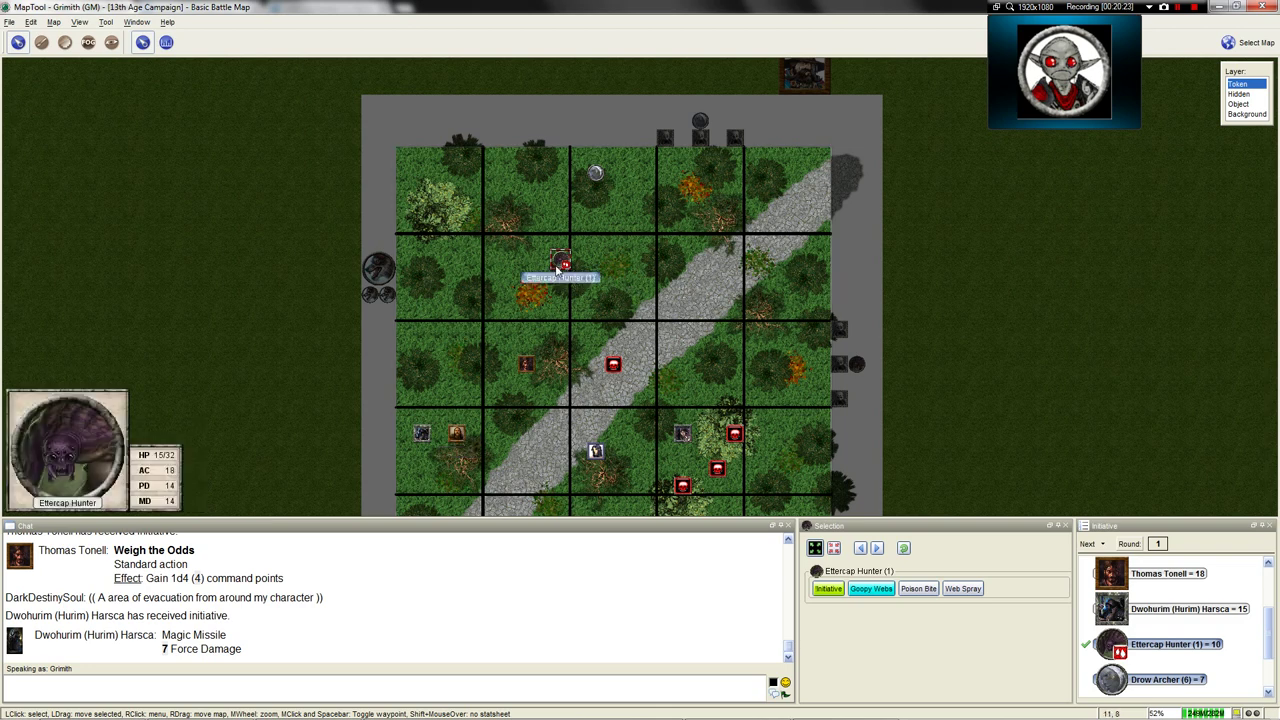
# Drag the Ettercap Hunter and Drow Archer tokens up to the map's top edge
pyautogui.moveTo(557, 270); pyautogui.dragTo(682, 122)
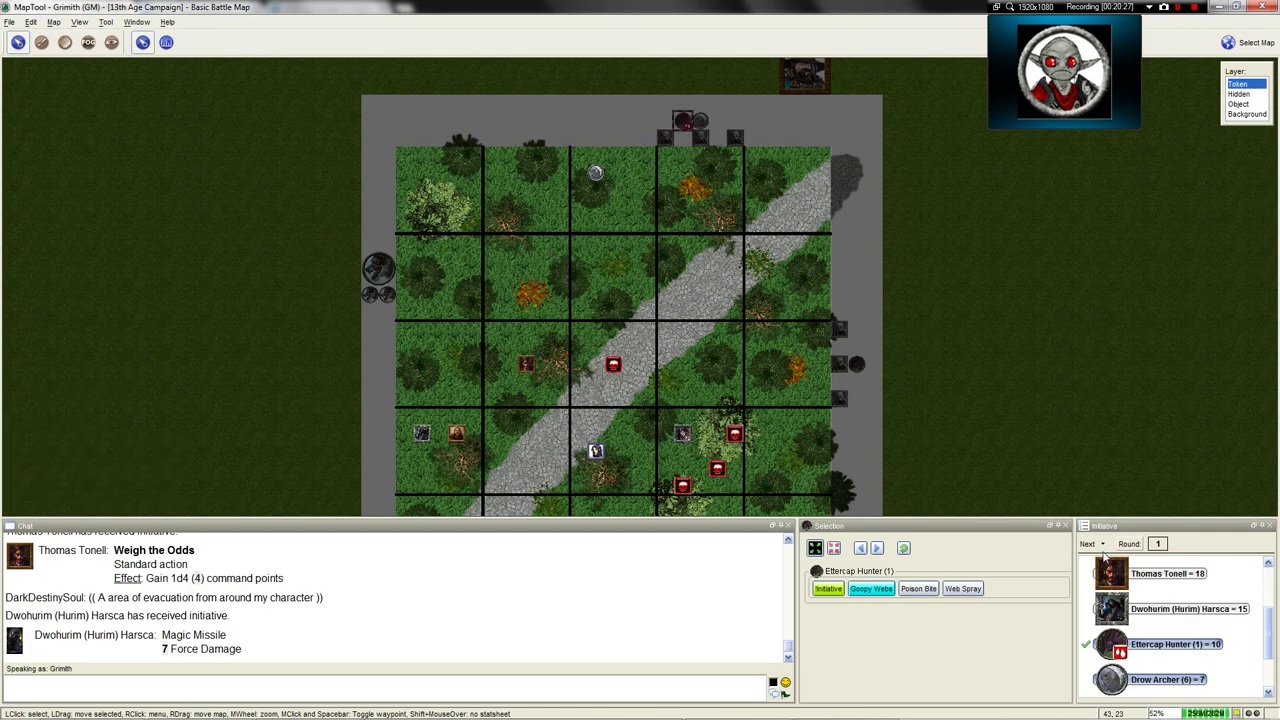
pyautogui.moveTo(594, 180)
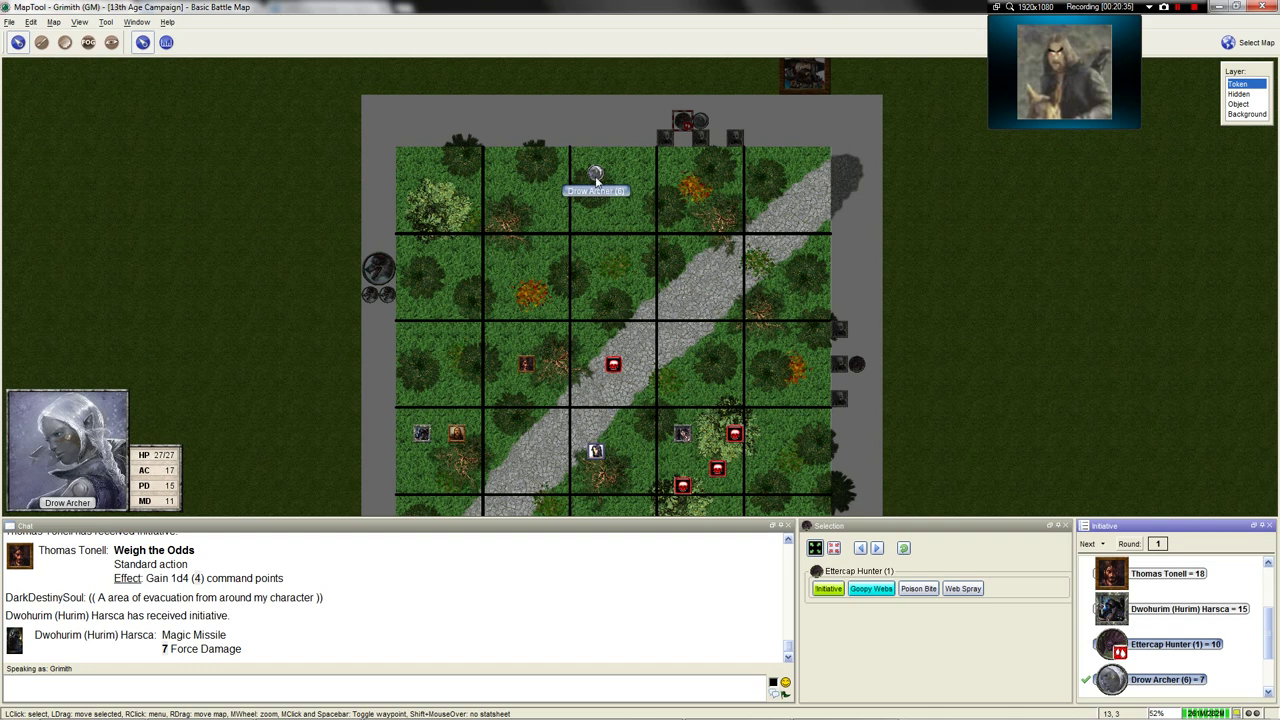
pyautogui.moveTo(596, 180); pyautogui.dragTo(717, 120)
pyautogui.click(836, 145)
pyautogui.scroll(-3, 833, 279)
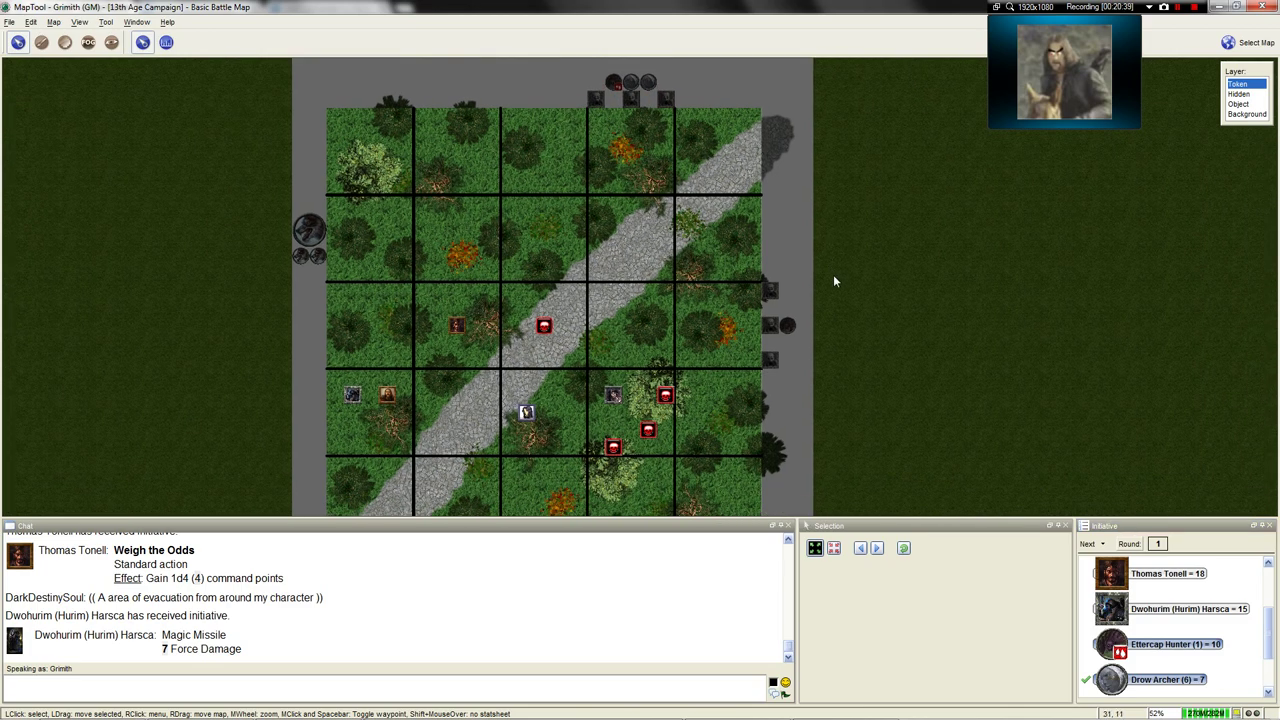
pyautogui.scroll(-2, 1250, 643)
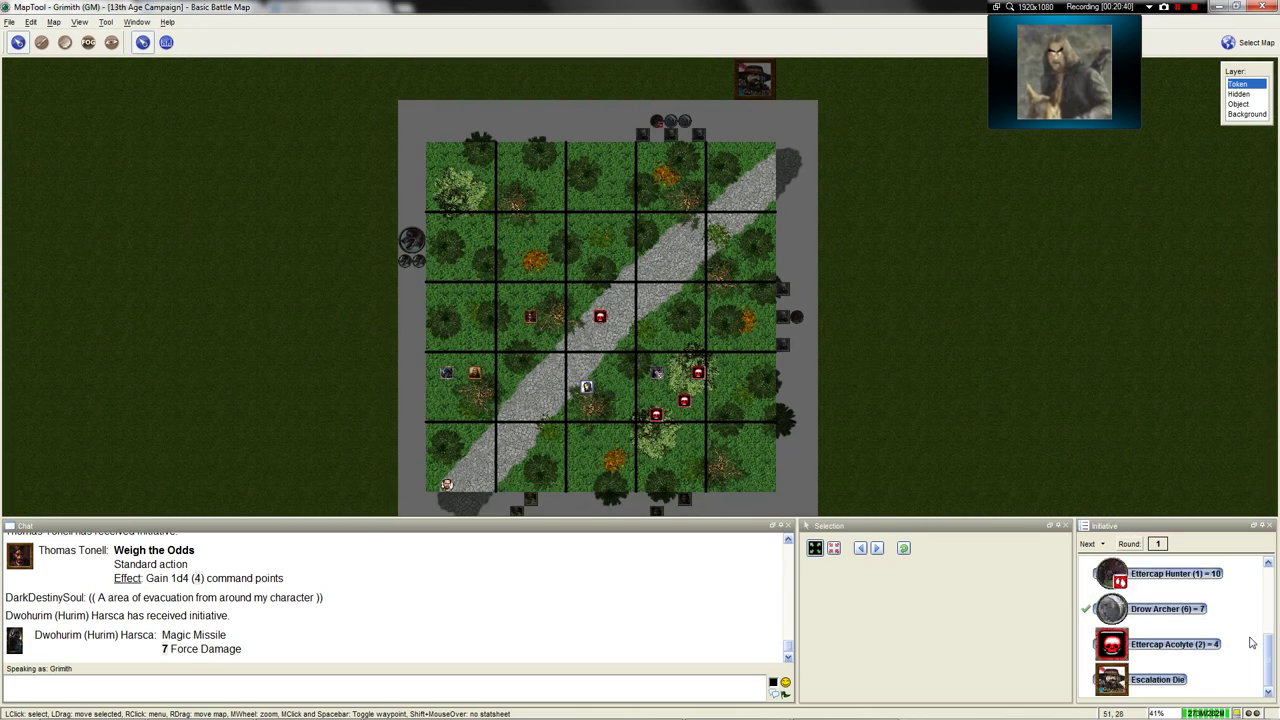
# Advance past the Ettercap Acolyte and Escalation Die, then reset the initiative list and round count
pyautogui.click(1093, 545)
pyautogui.click(1093, 546)
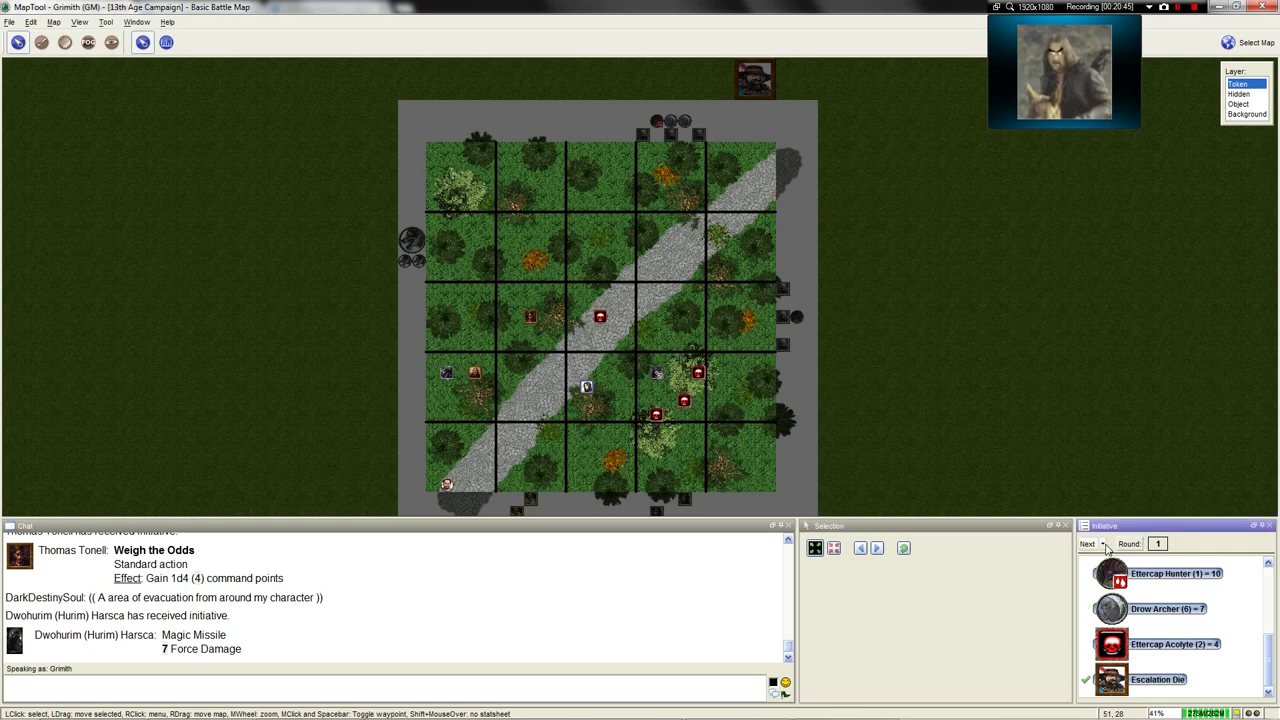
pyautogui.click(1105, 545)
pyautogui.click(1110, 532)
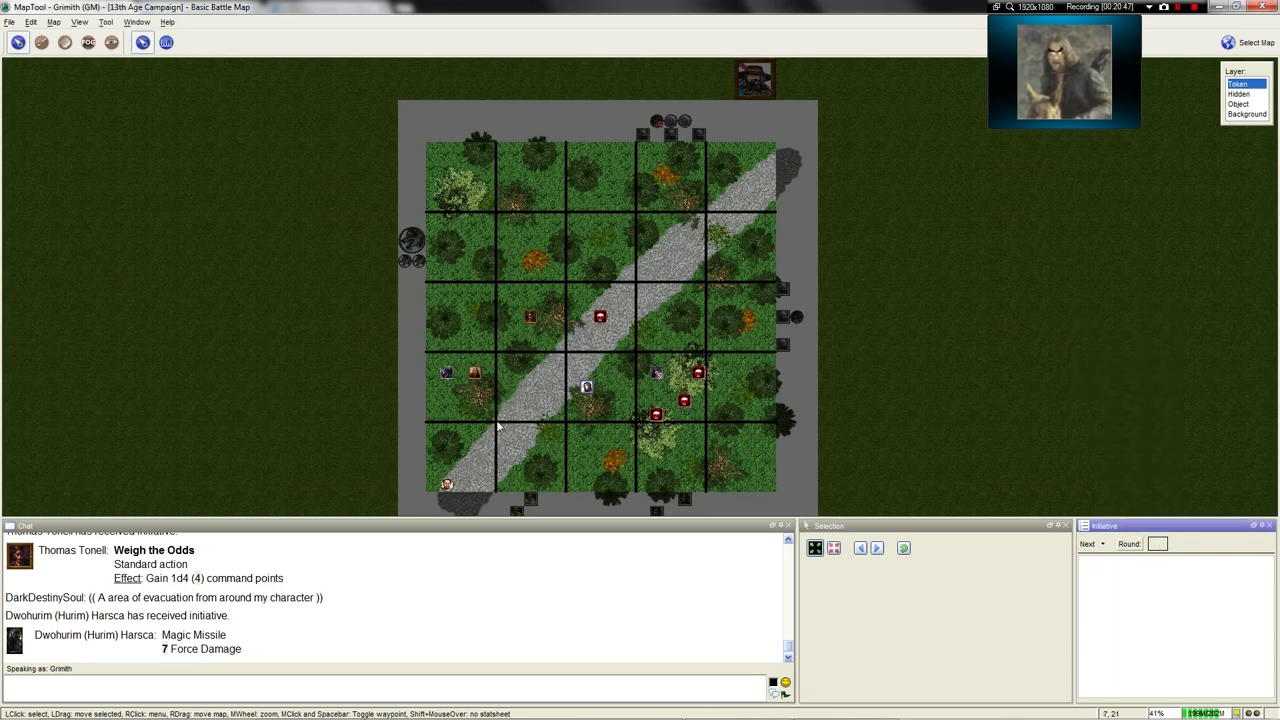
# Move Dirk's token four squares up beside the forest road
pyautogui.scroll(3, 557, 334)
pyautogui.scroll(4, 557, 334)
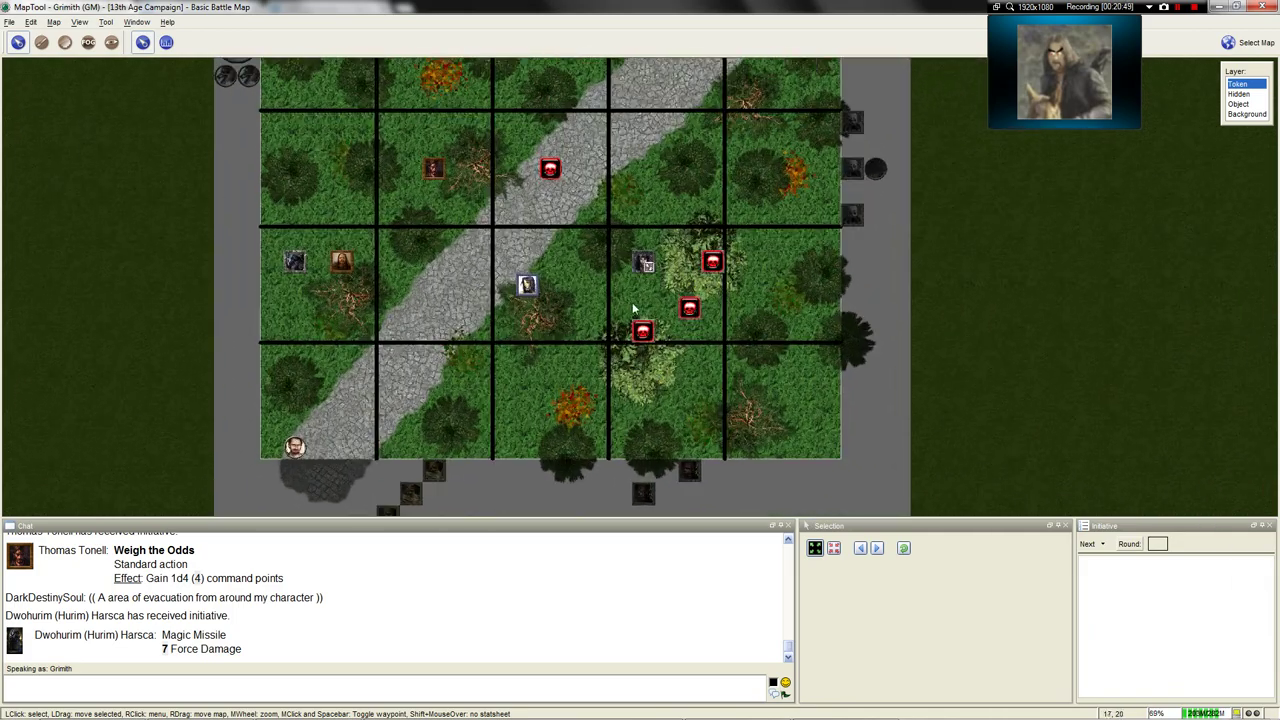
pyautogui.scroll(-4, 604, 296)
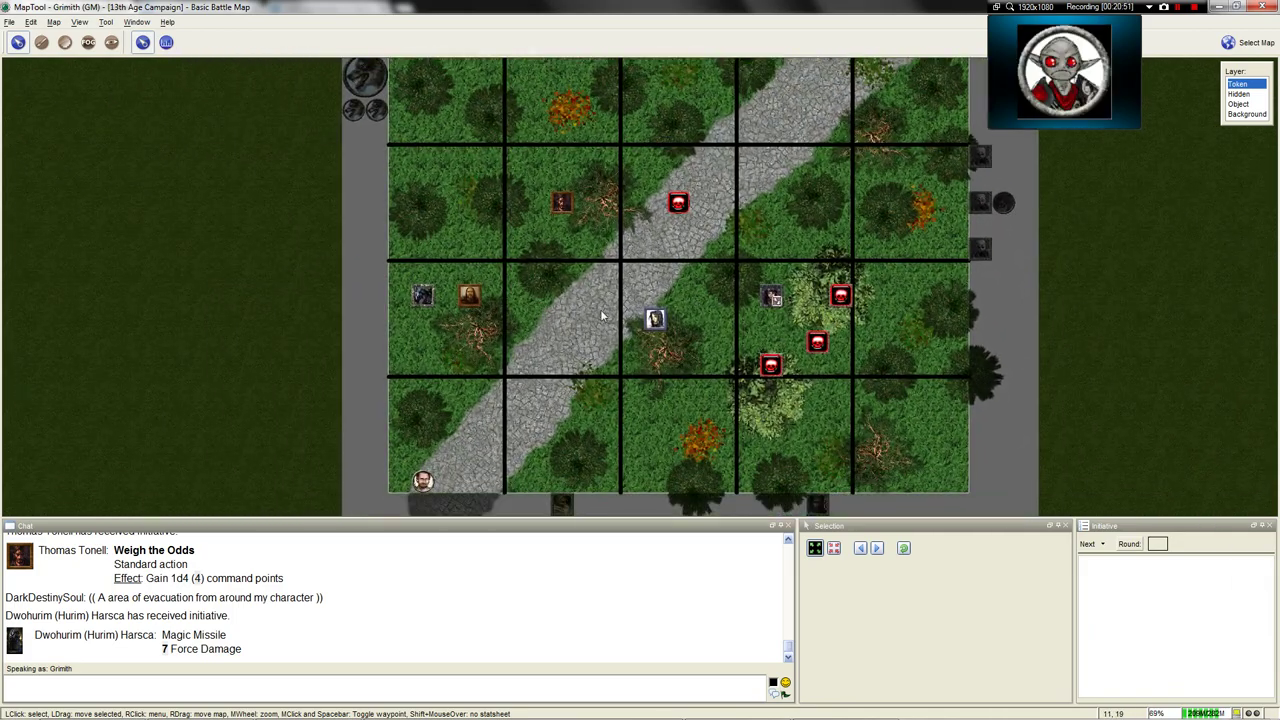
pyautogui.scroll(3, 612, 309)
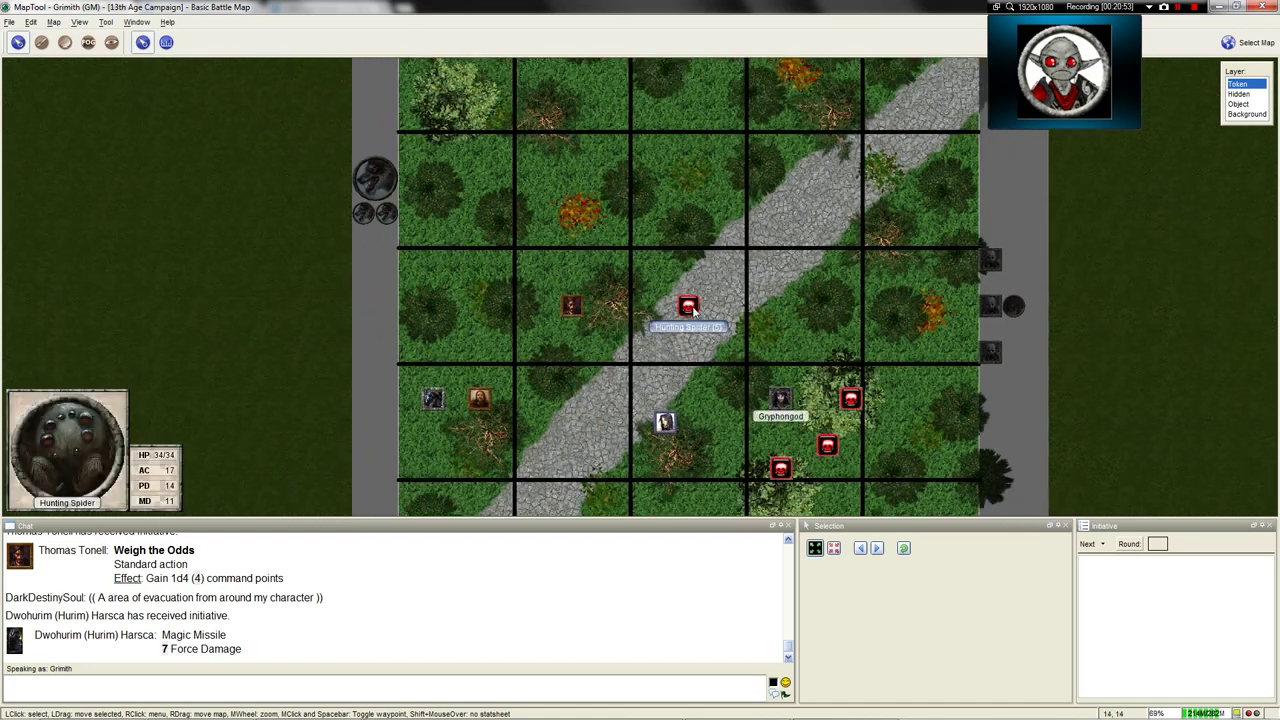
pyautogui.scroll(2, 701, 327)
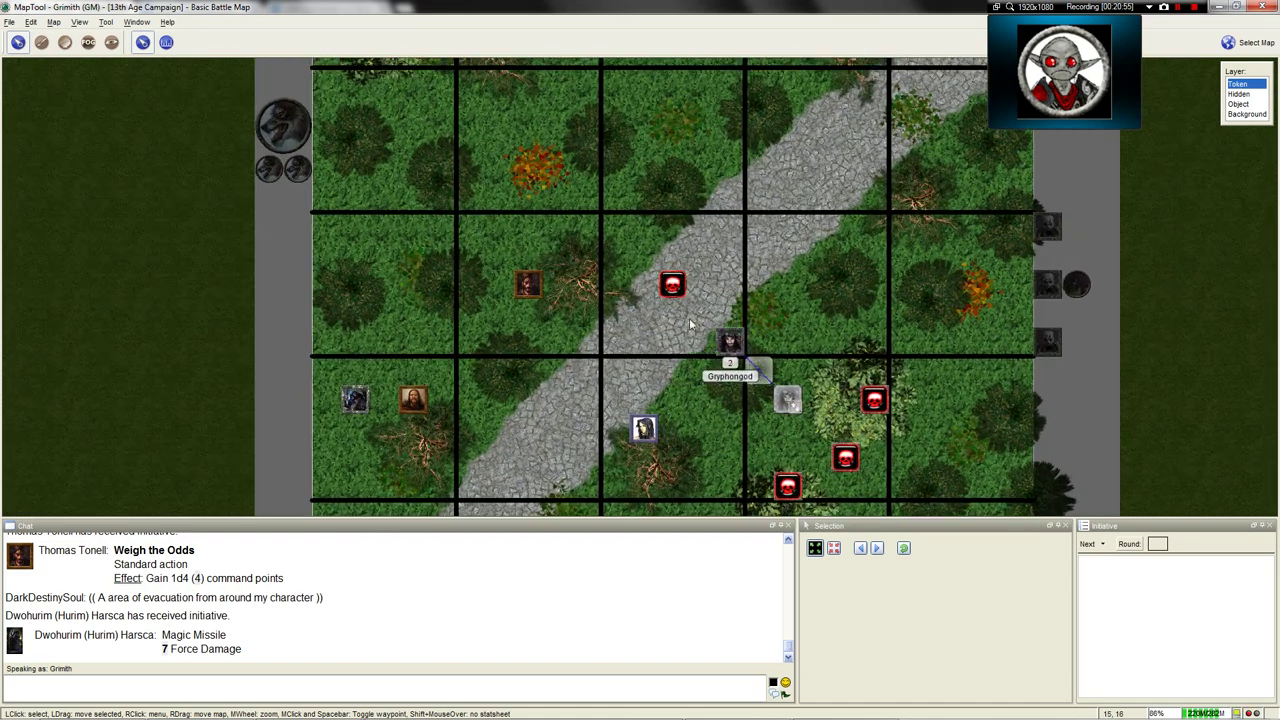
pyautogui.scroll(-2, 710, 341)
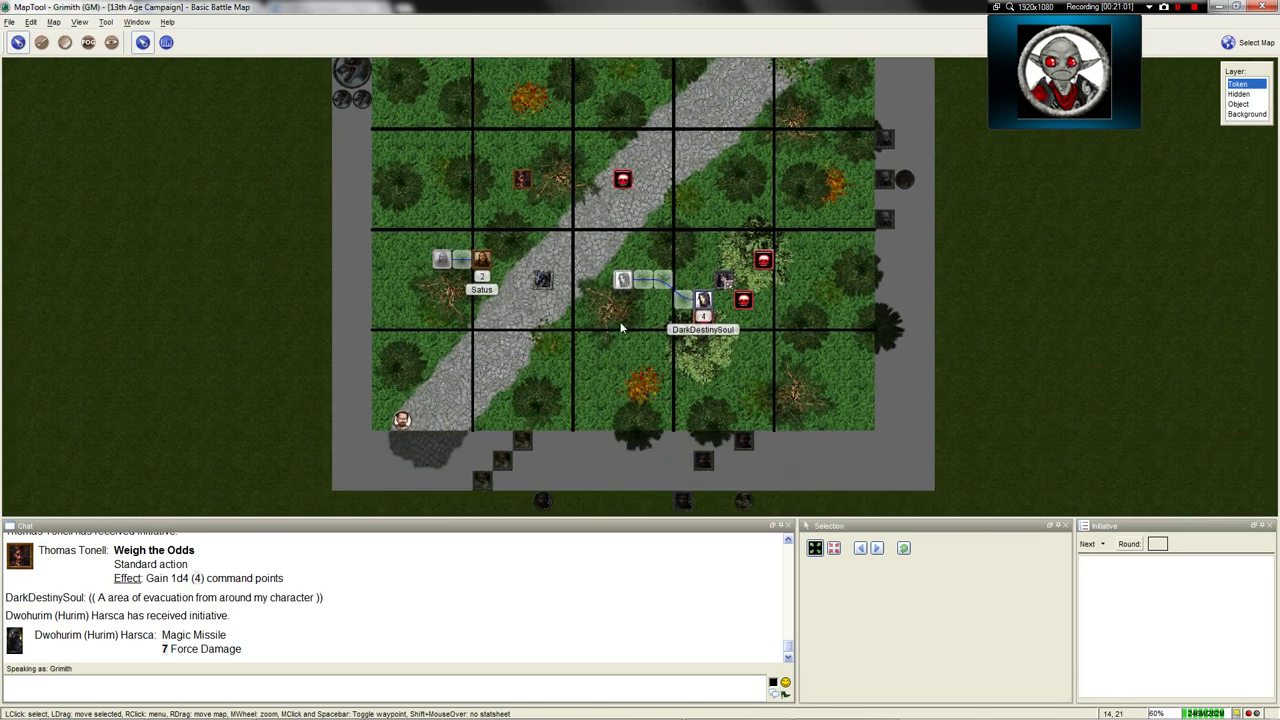
pyautogui.scroll(2, 688, 288)
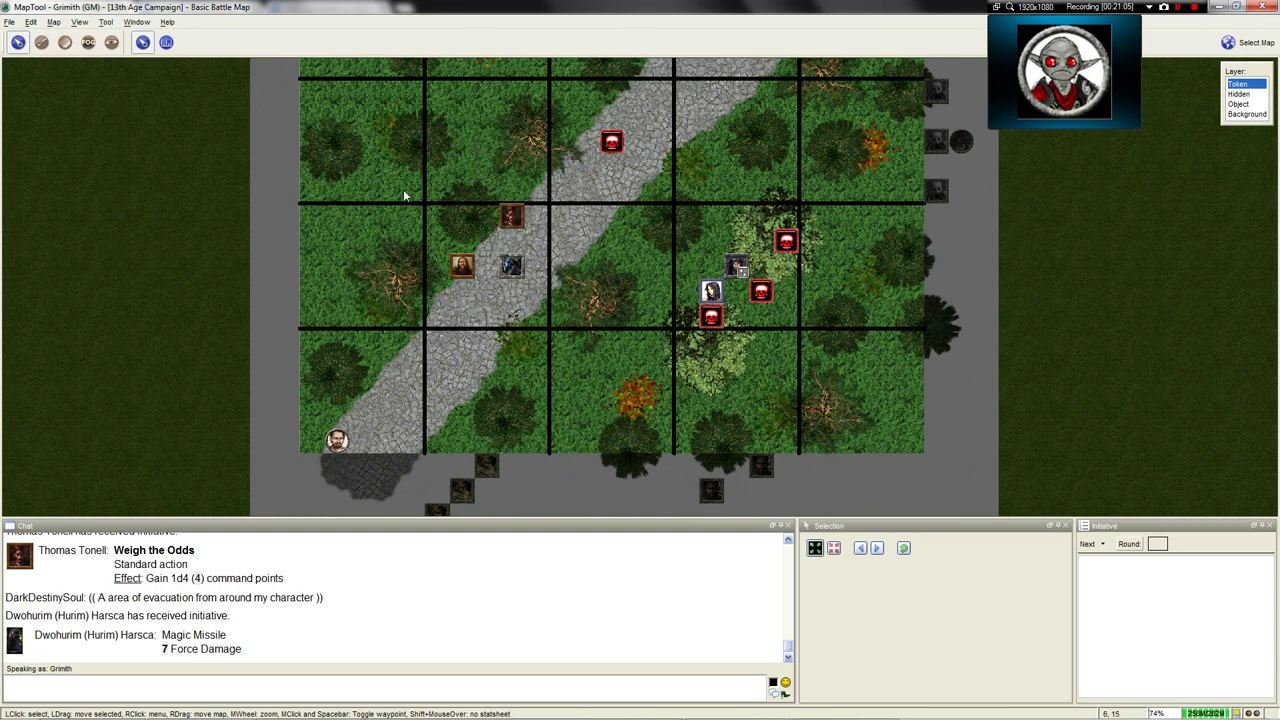
pyautogui.moveTo(337, 440); pyautogui.dragTo(436, 315)
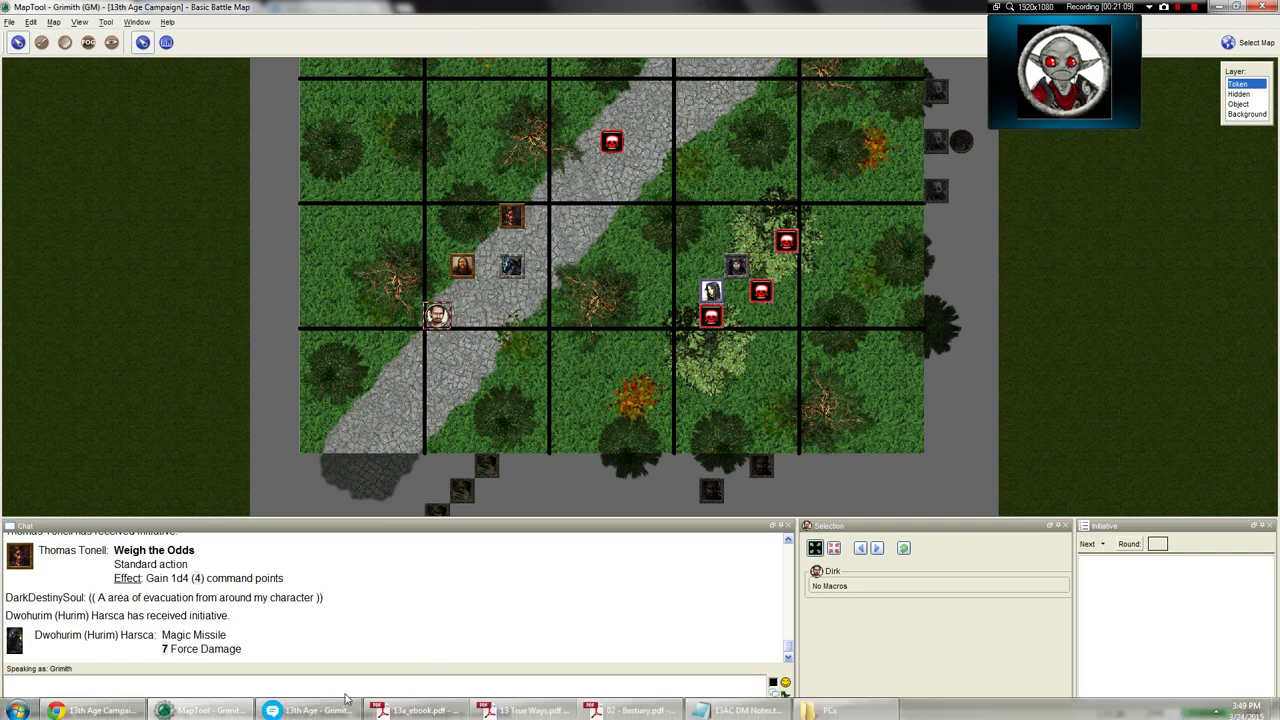
# Zoom around the battle map, then bring the 13 True Ways rulebook PDF to the front
pyautogui.scroll(-4, 697, 353)
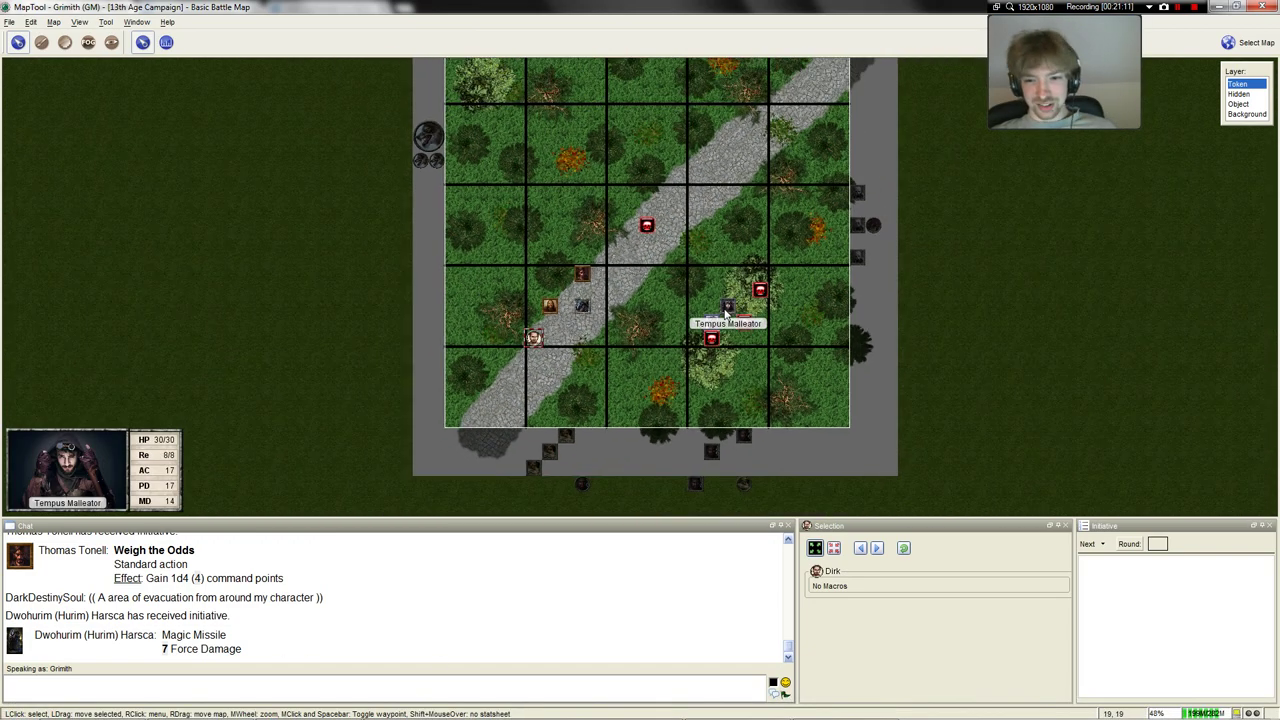
pyautogui.scroll(2, 665, 333)
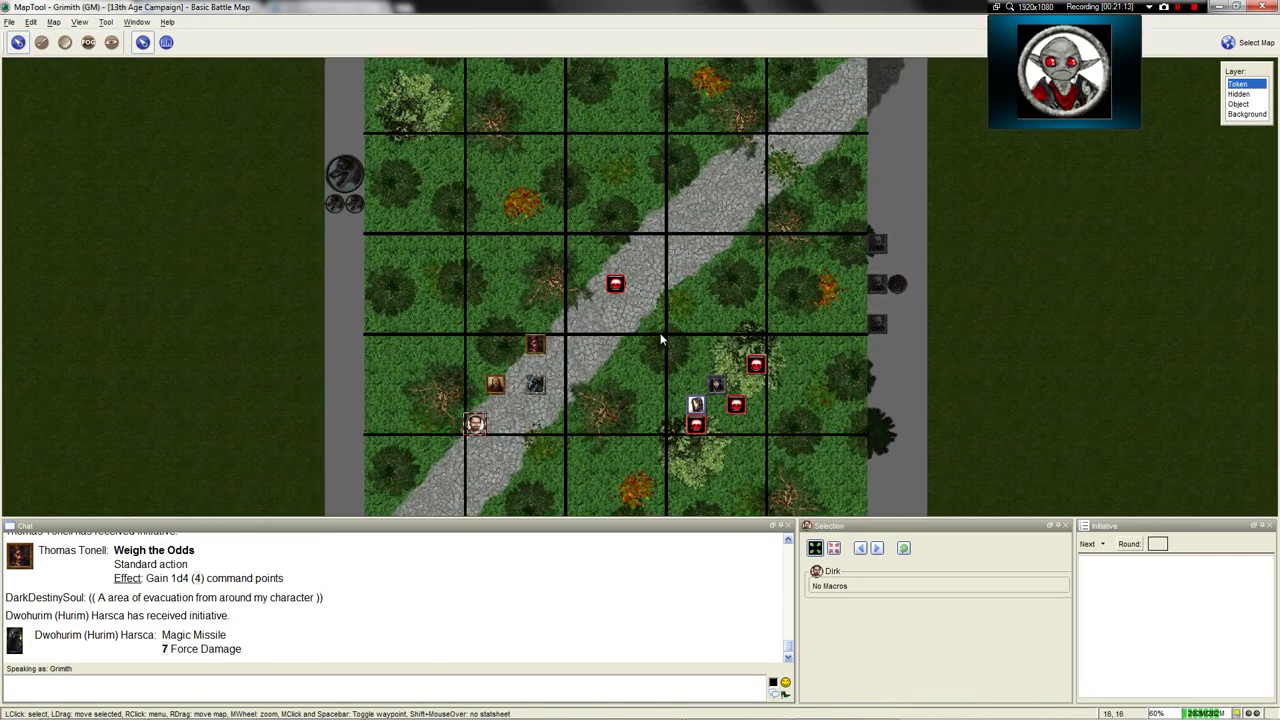
pyautogui.moveTo(615, 287)
pyautogui.scroll(-3, 614, 288)
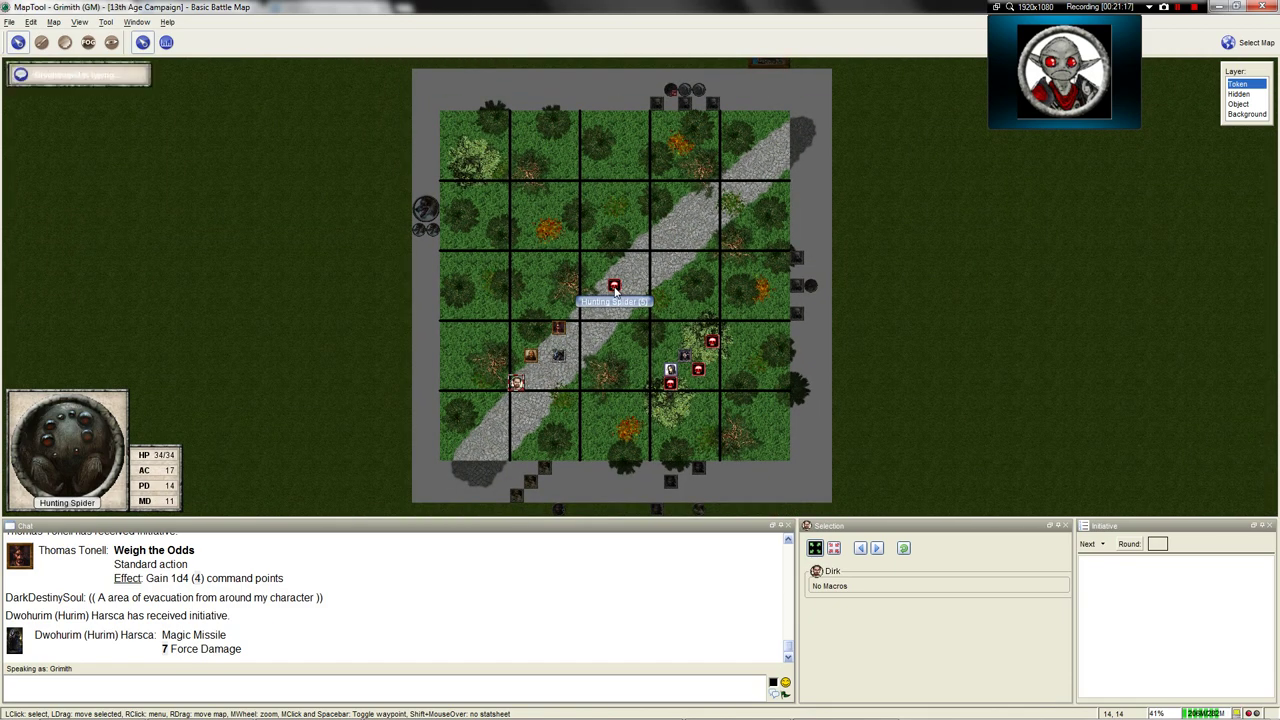
pyautogui.scroll(3, 606, 310)
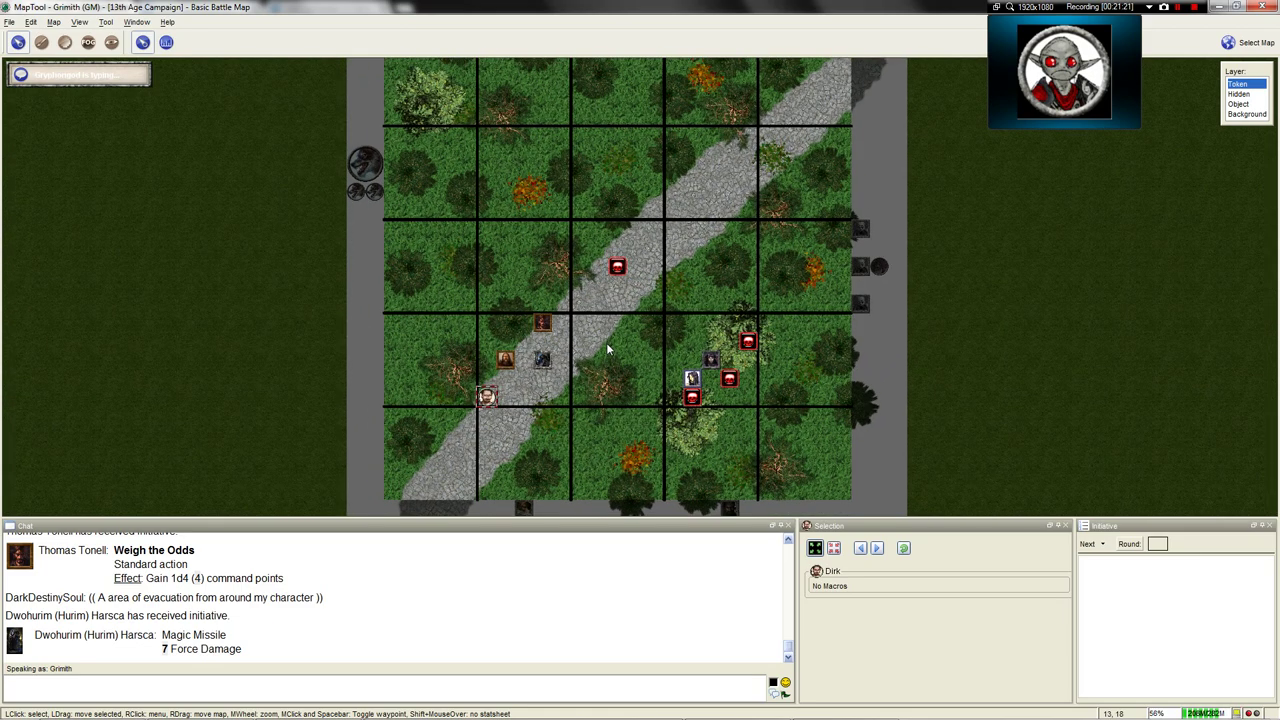
pyautogui.scroll(-1, 601, 310)
pyautogui.scroll(-2, 598, 320)
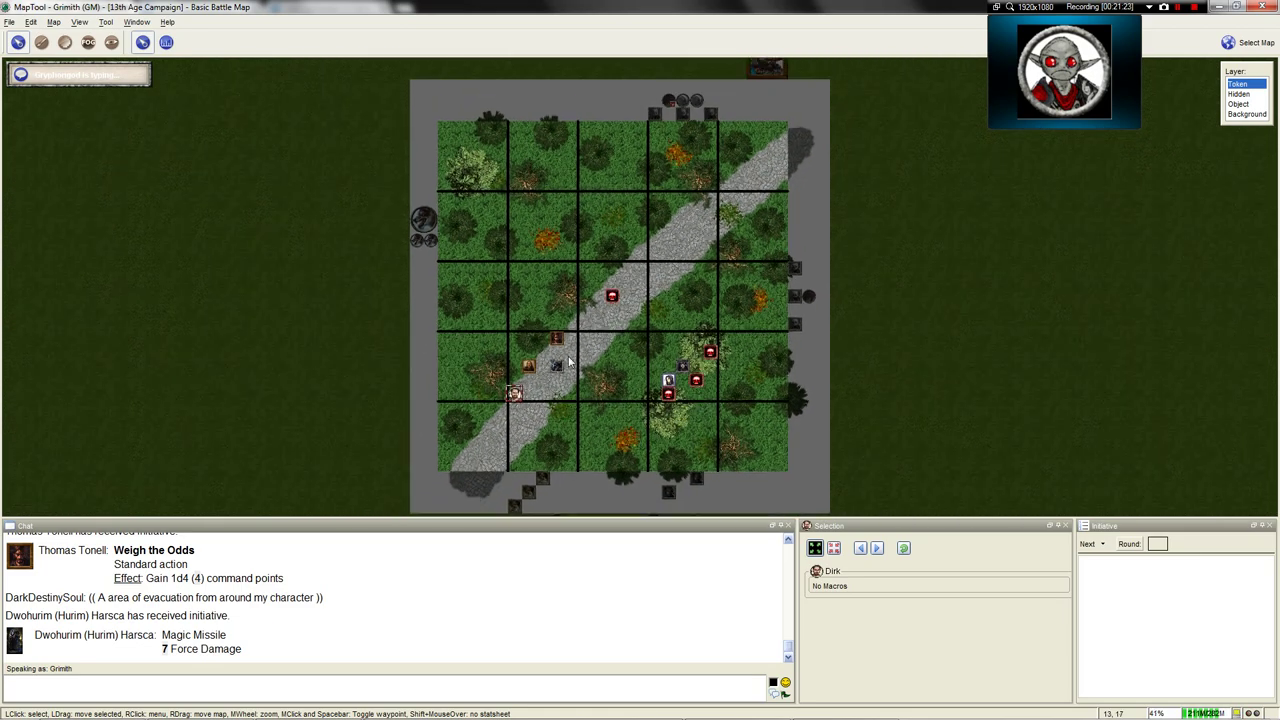
pyautogui.moveTo(430, 712)
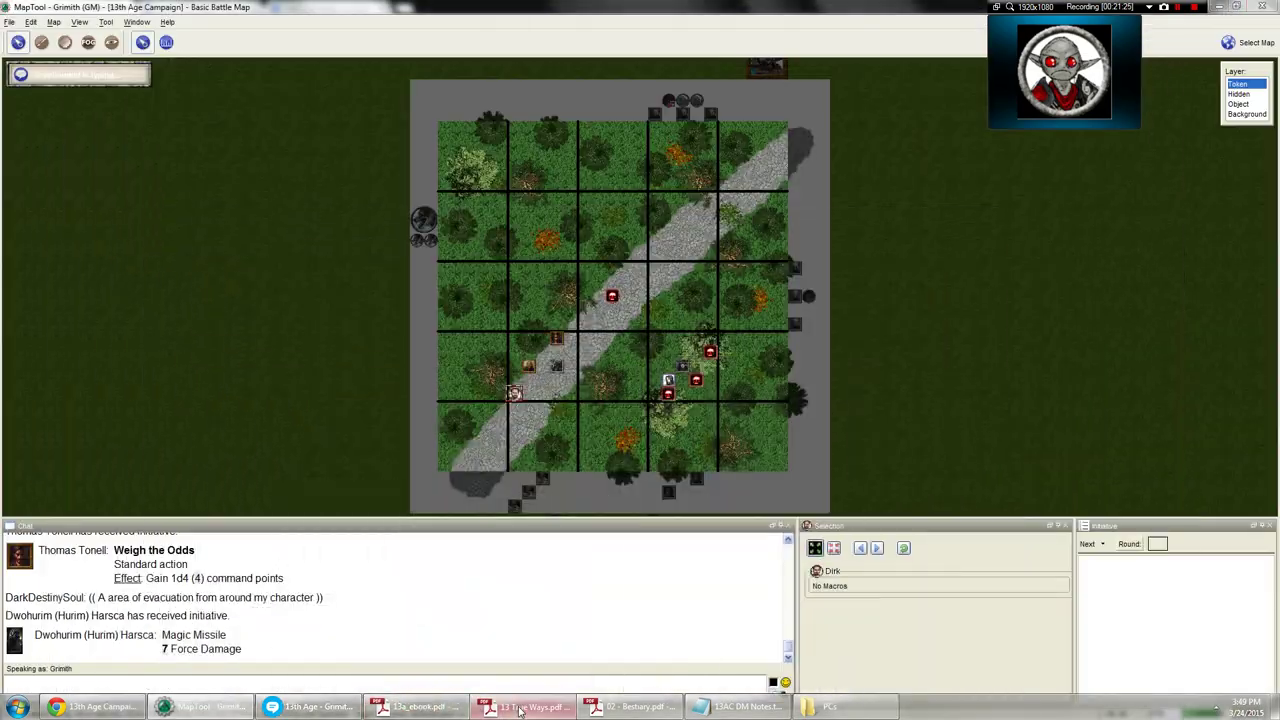
pyautogui.click(536, 707)
# Toggle the 13 True Ways rulebook on and off, ending back on the forest-road map
pyautogui.click(538, 710)
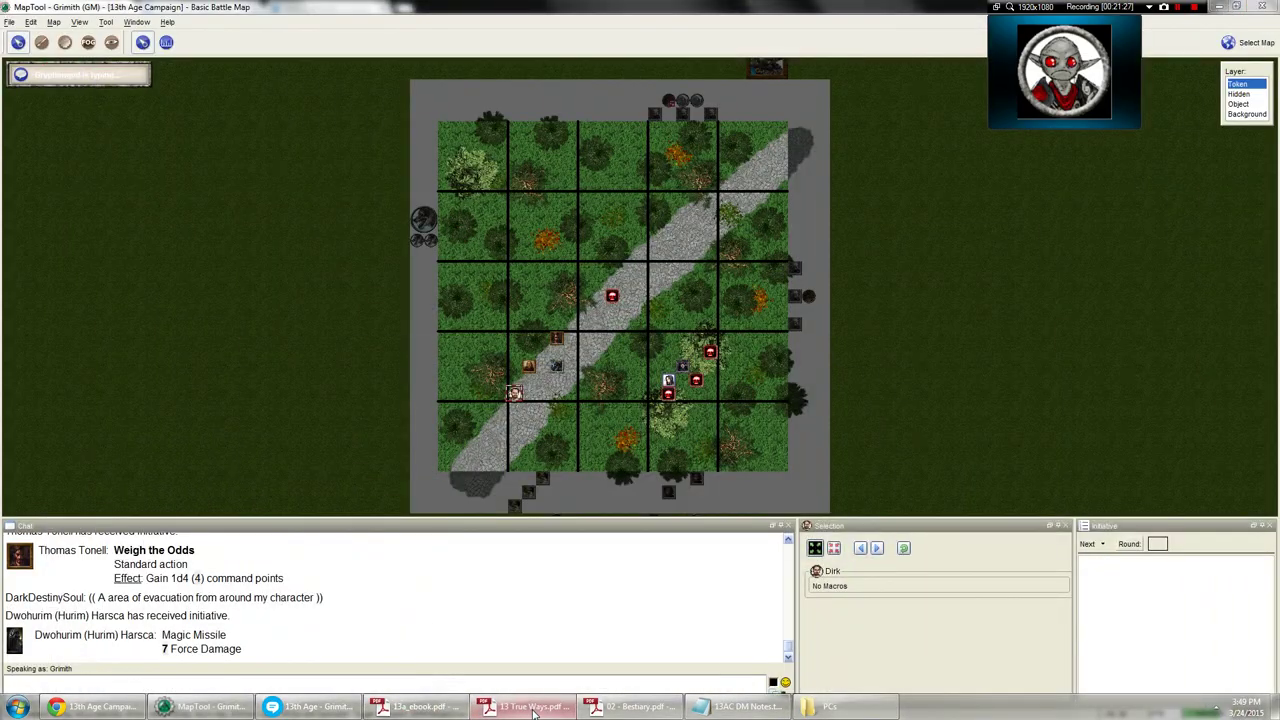
pyautogui.click(532, 710)
pyautogui.click(526, 711)
pyautogui.click(524, 712)
pyautogui.click(522, 713)
pyautogui.scroll(6, 682, 323)
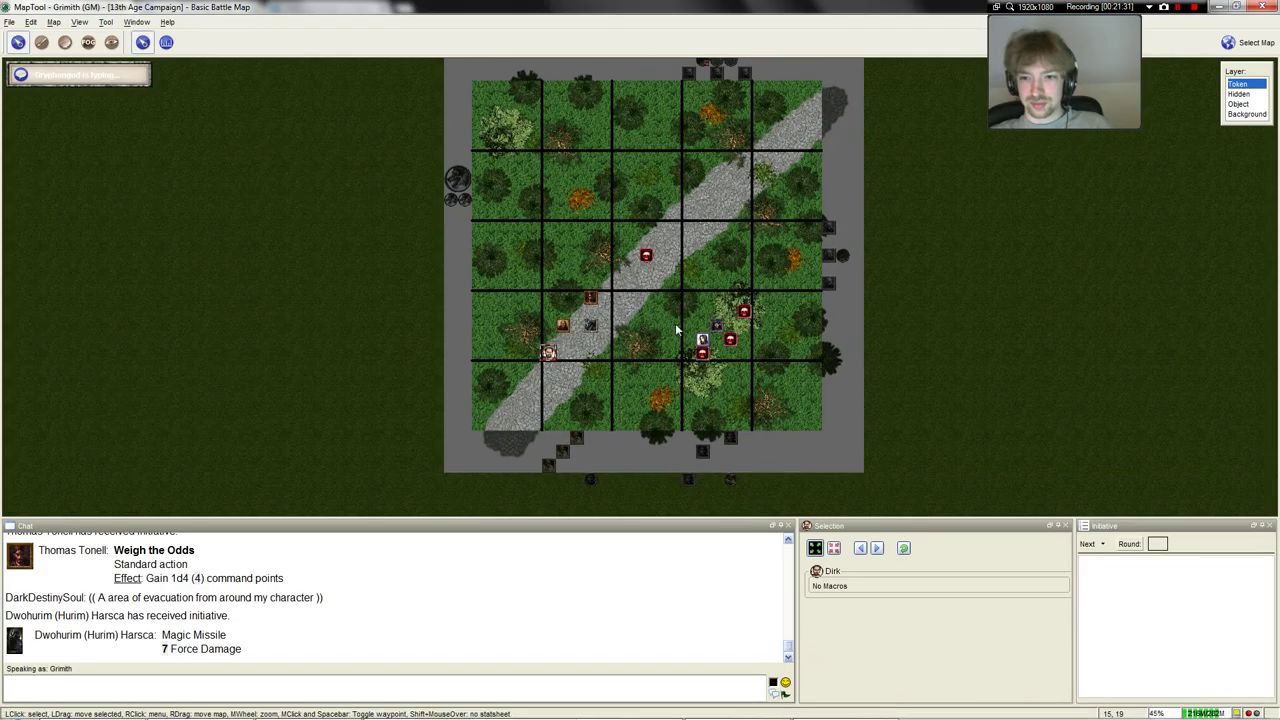
pyautogui.moveTo(716, 378)
pyautogui.scroll(-6, 716, 360)
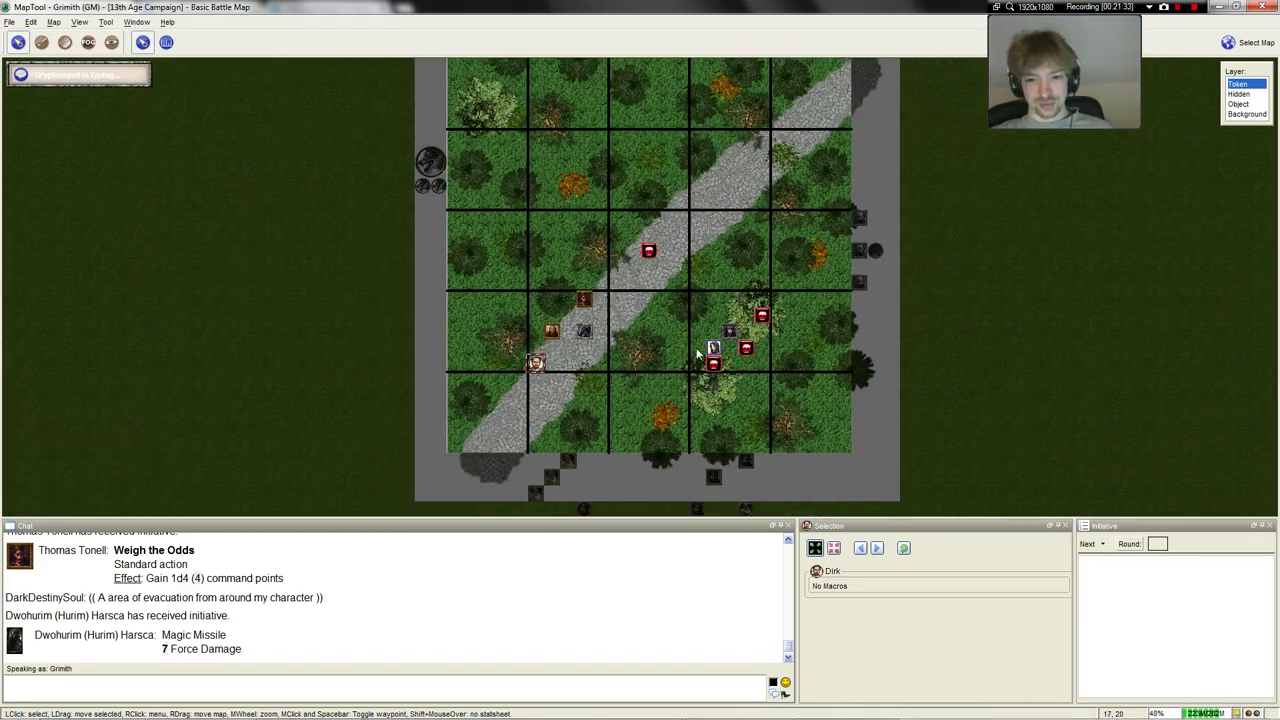
pyautogui.scroll(1, 736, 350)
pyautogui.scroll(2, 651, 306)
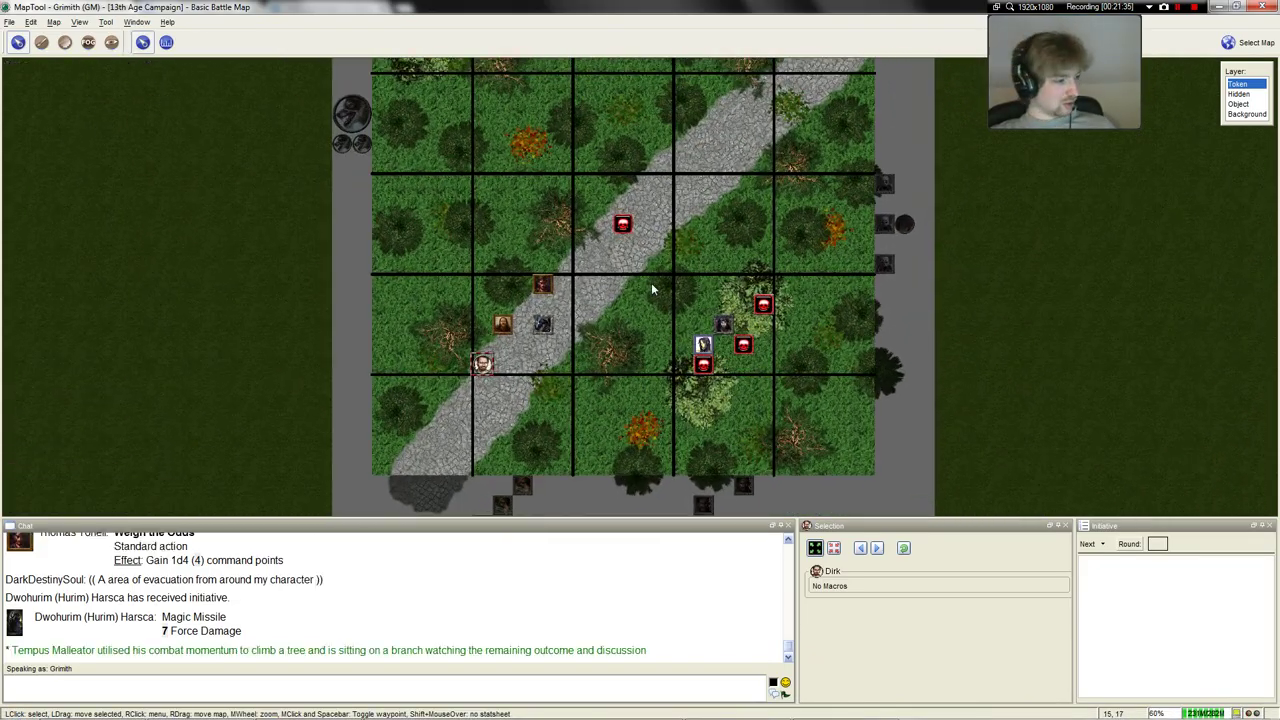
pyautogui.scroll(-3, 656, 351)
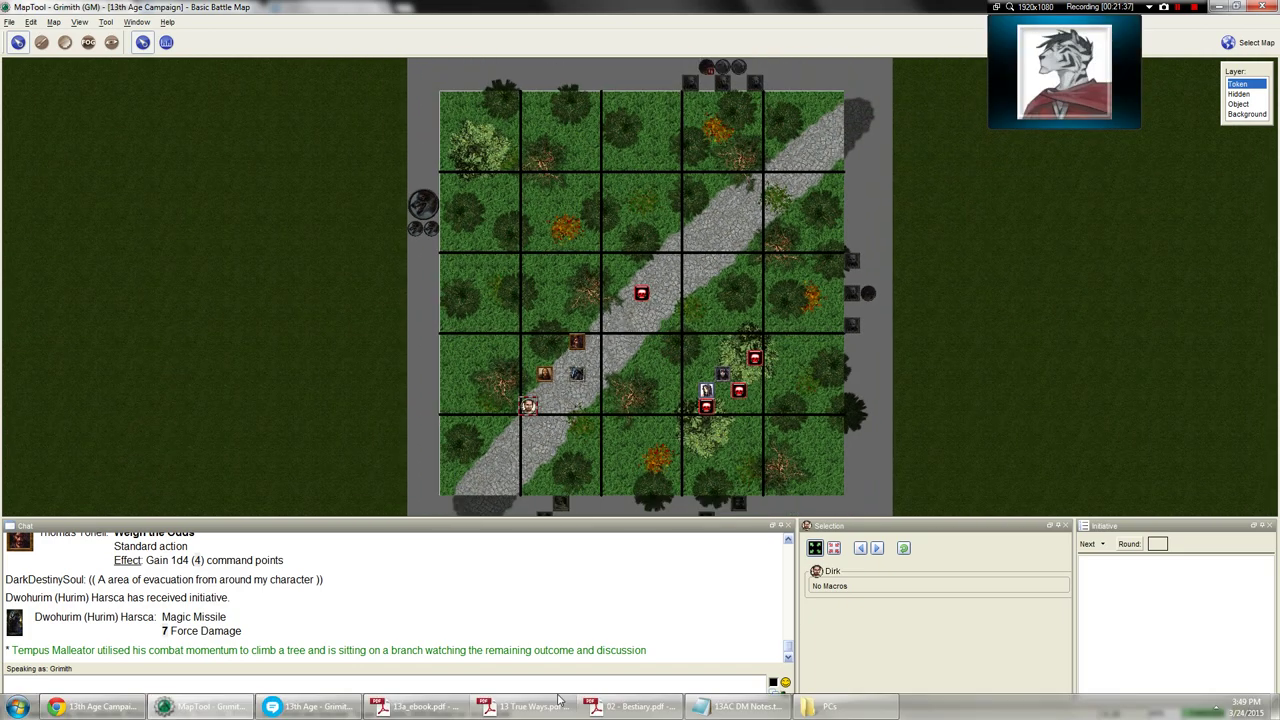
# Glance at the 13 True Ways rulebook, then hide it to show the battle map again
pyautogui.click(543, 706)
pyautogui.click(543, 706)
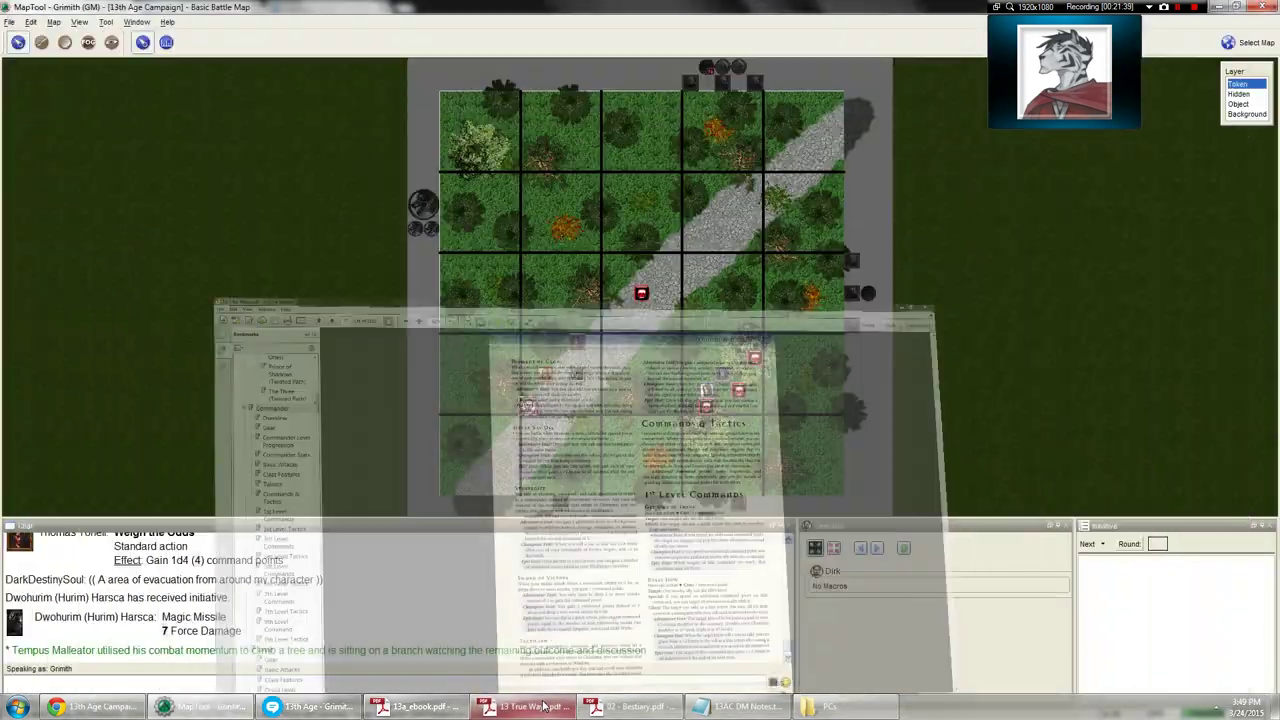
pyautogui.scroll(2, 640, 343)
pyautogui.scroll(2, 628, 344)
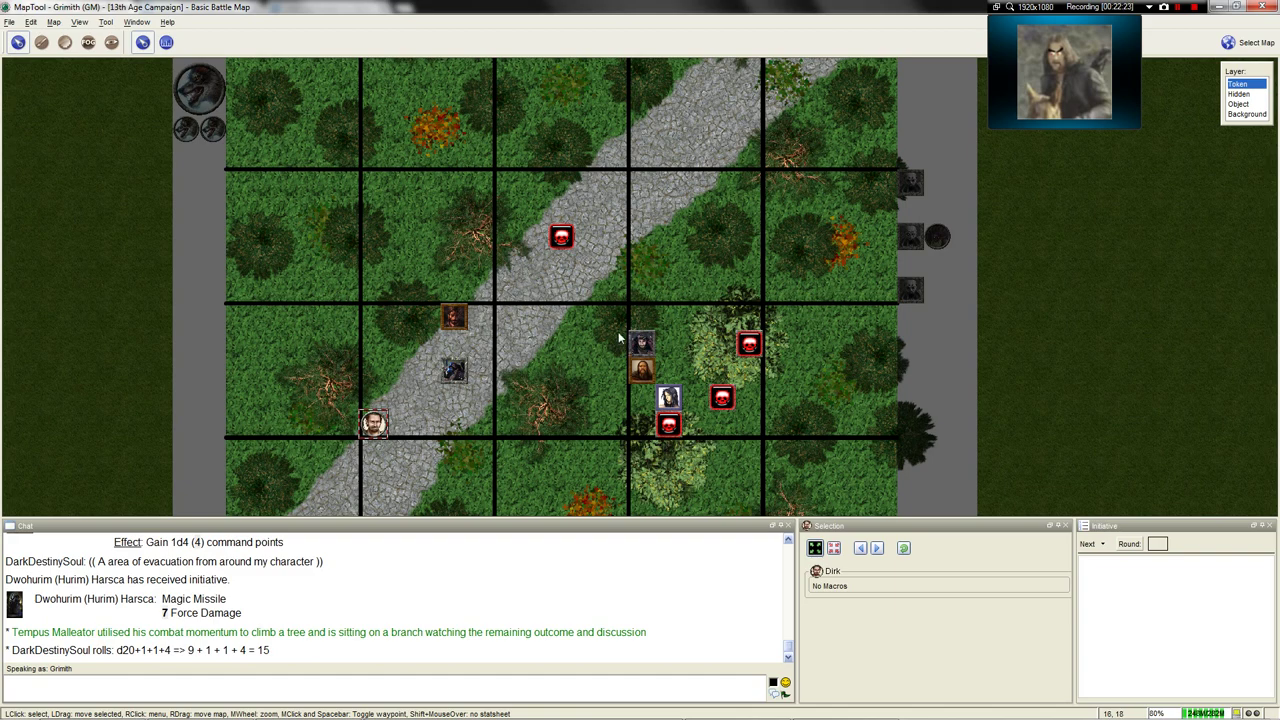
# Zoom in and out on the forest-road battle map
pyautogui.scroll(-2, 614, 331)
pyautogui.scroll(2, 594, 332)
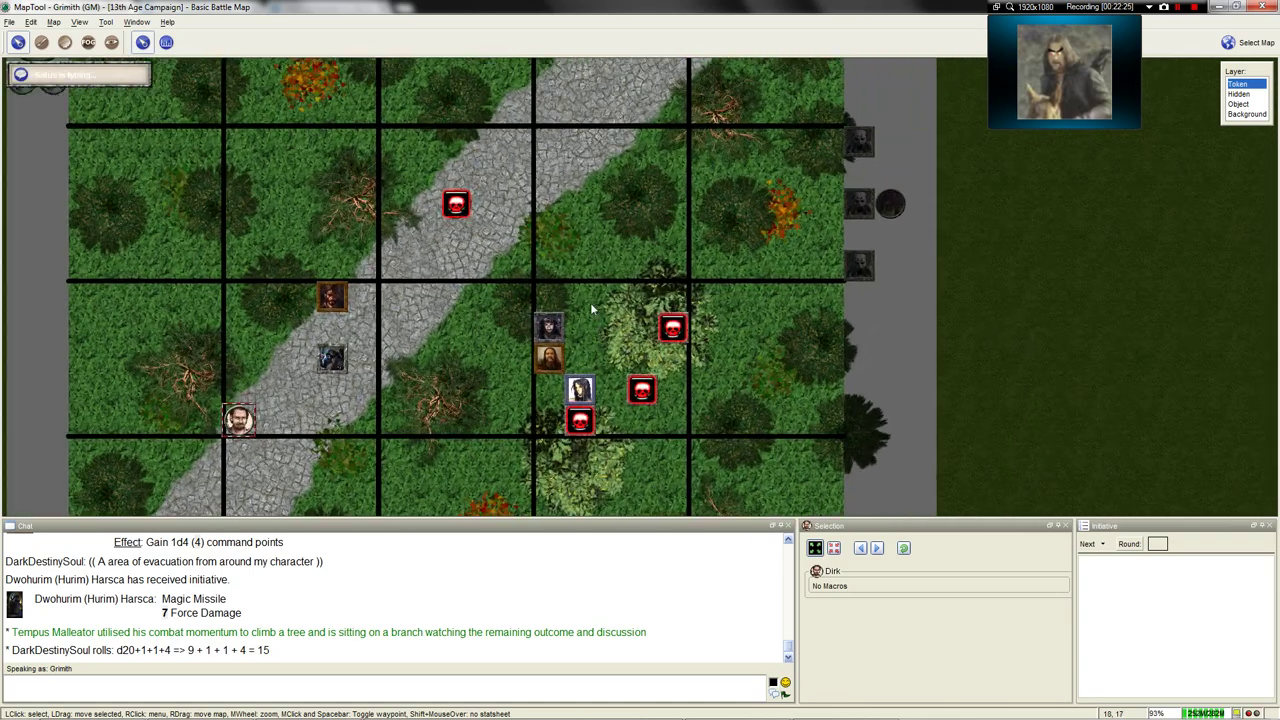
pyautogui.scroll(-3, 590, 301)
pyautogui.scroll(2, 604, 341)
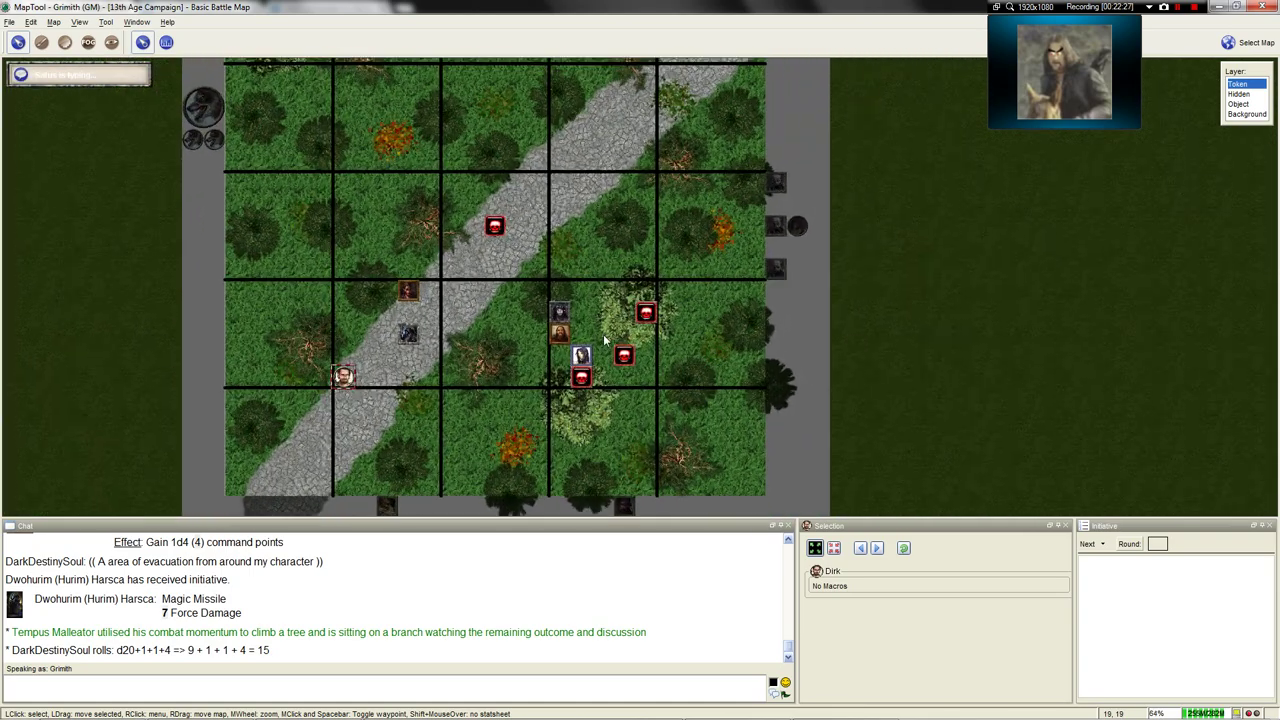
pyautogui.scroll(1, 604, 341)
pyautogui.scroll(-3, 604, 341)
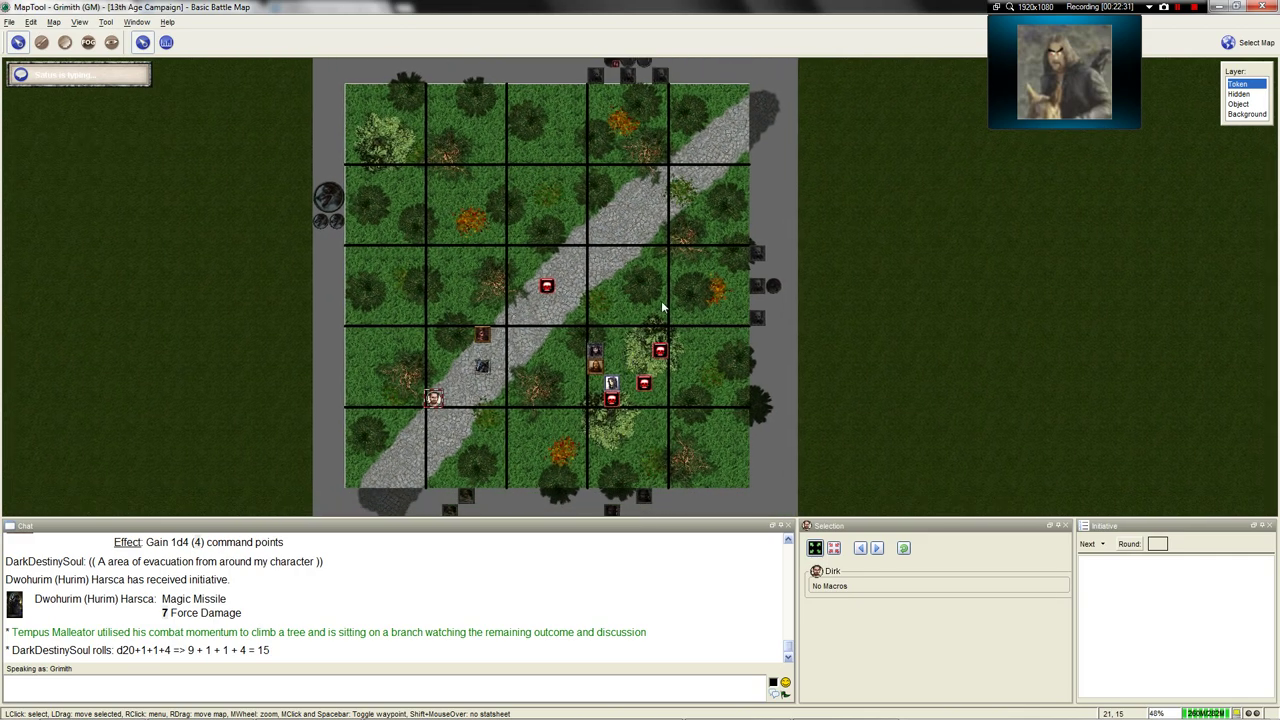
pyautogui.scroll(-1, 656, 295)
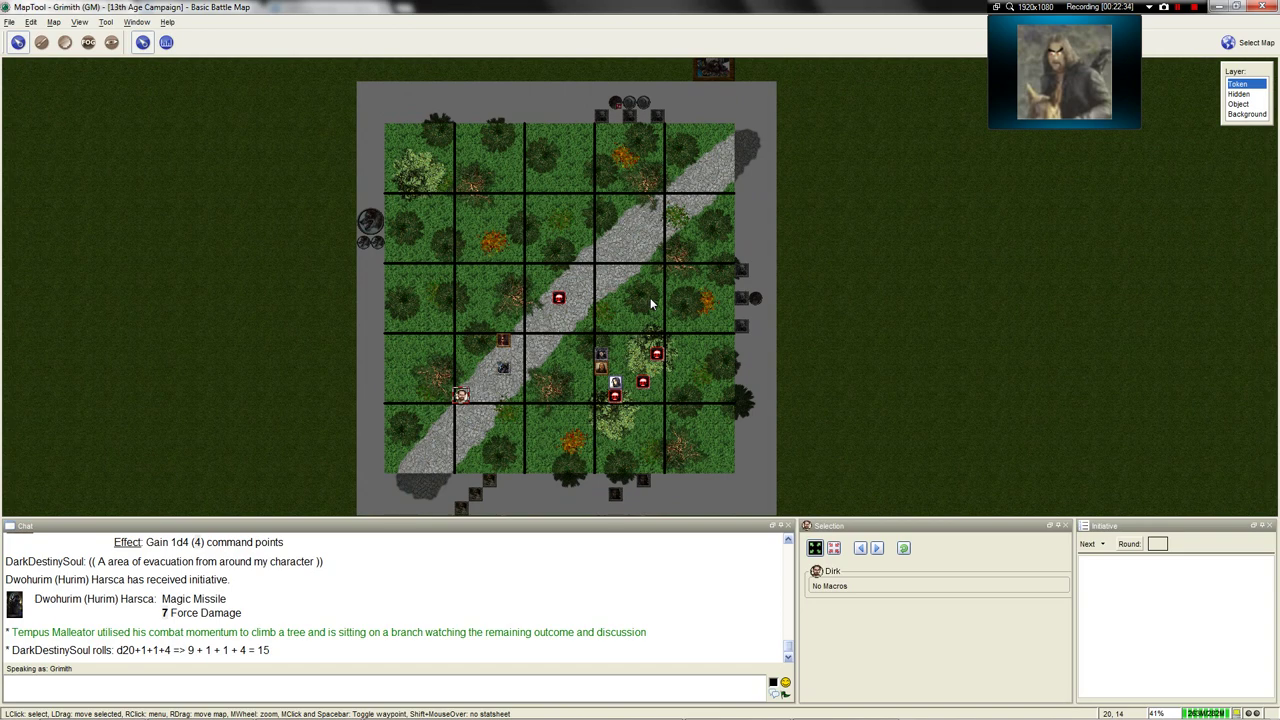
pyautogui.scroll(3, 650, 297)
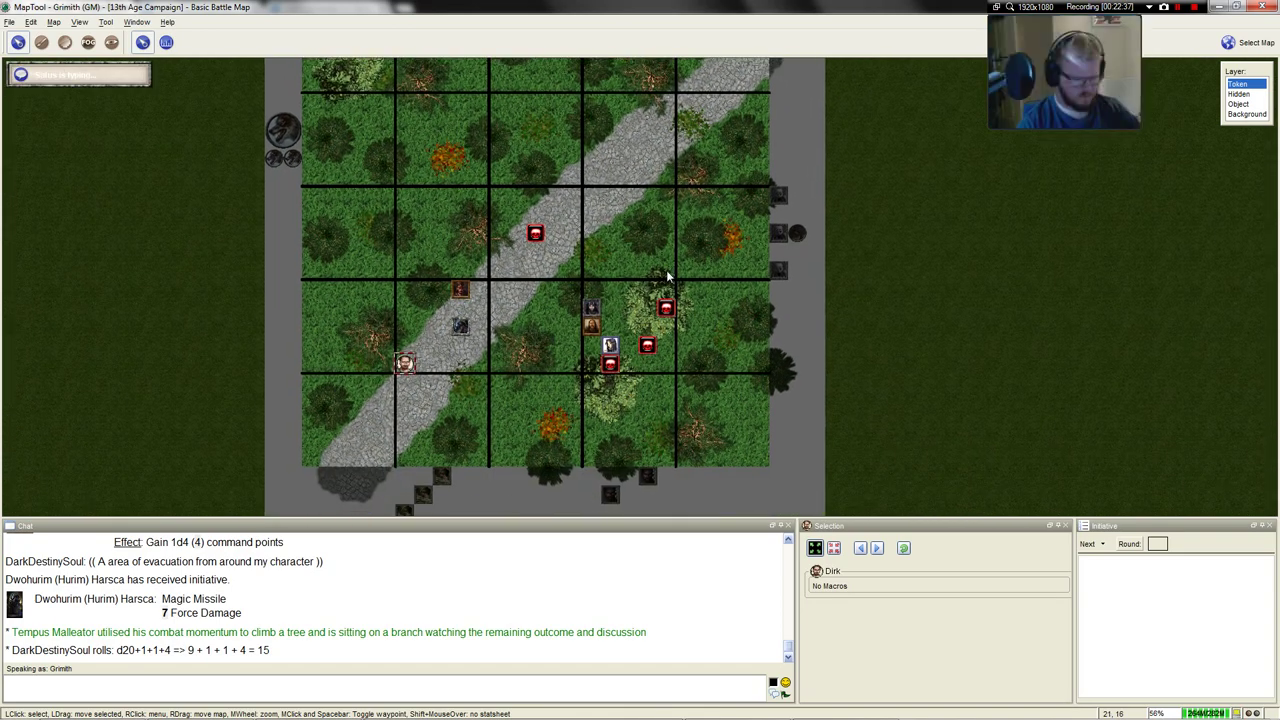
pyautogui.scroll(3, 668, 275)
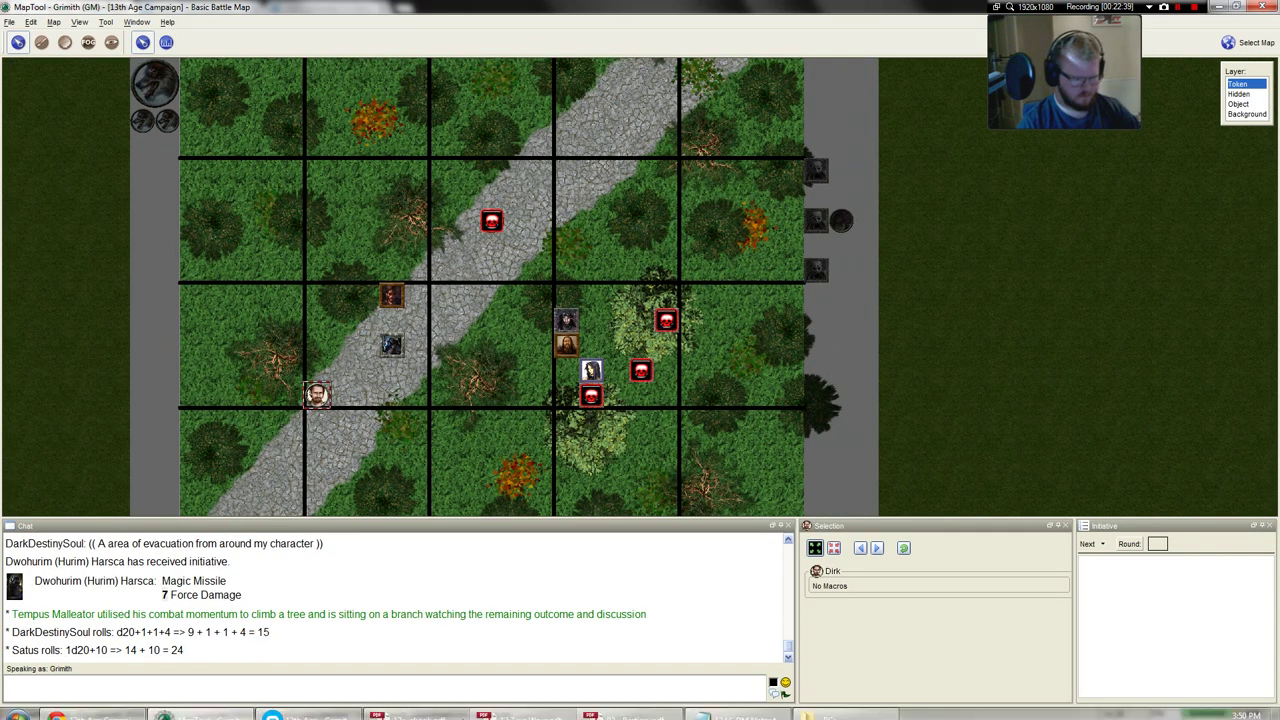
# Check the core rulebook and 13 True Ways, then open the Bestiary PDF at the ettercap entry
pyautogui.click(436, 712)
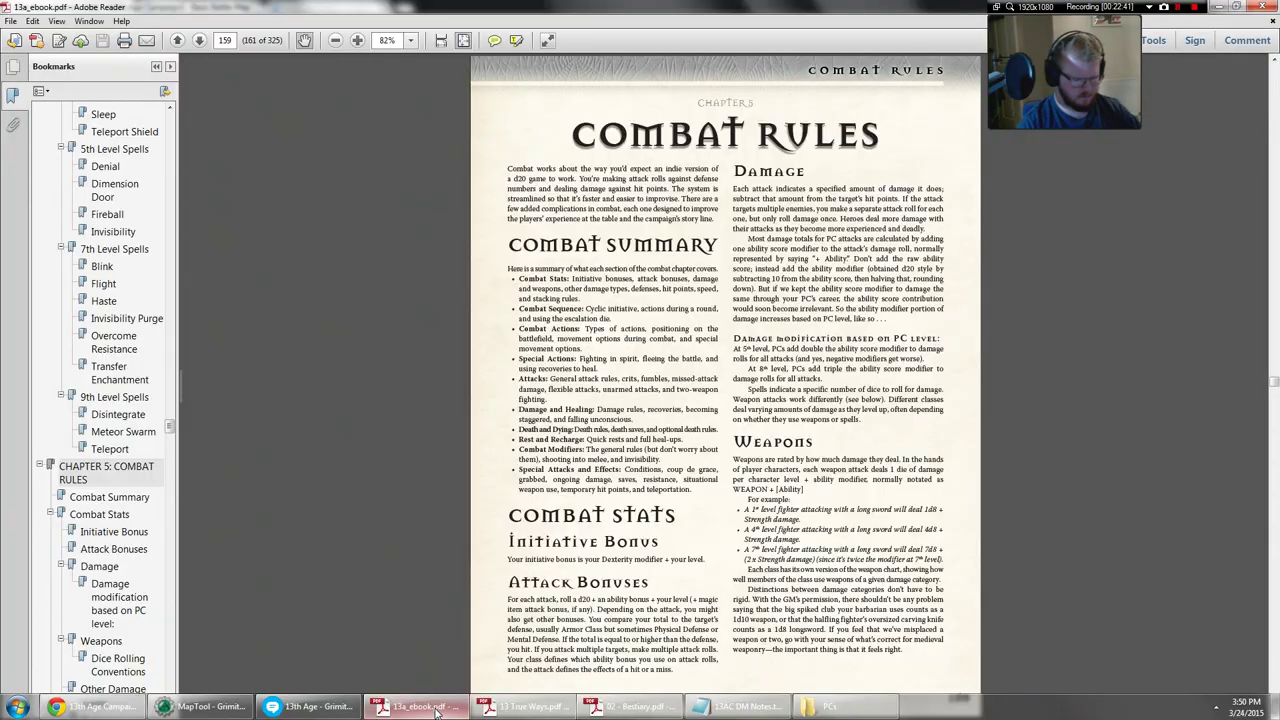
pyautogui.click(436, 712)
pyautogui.click(530, 706)
pyautogui.click(530, 706)
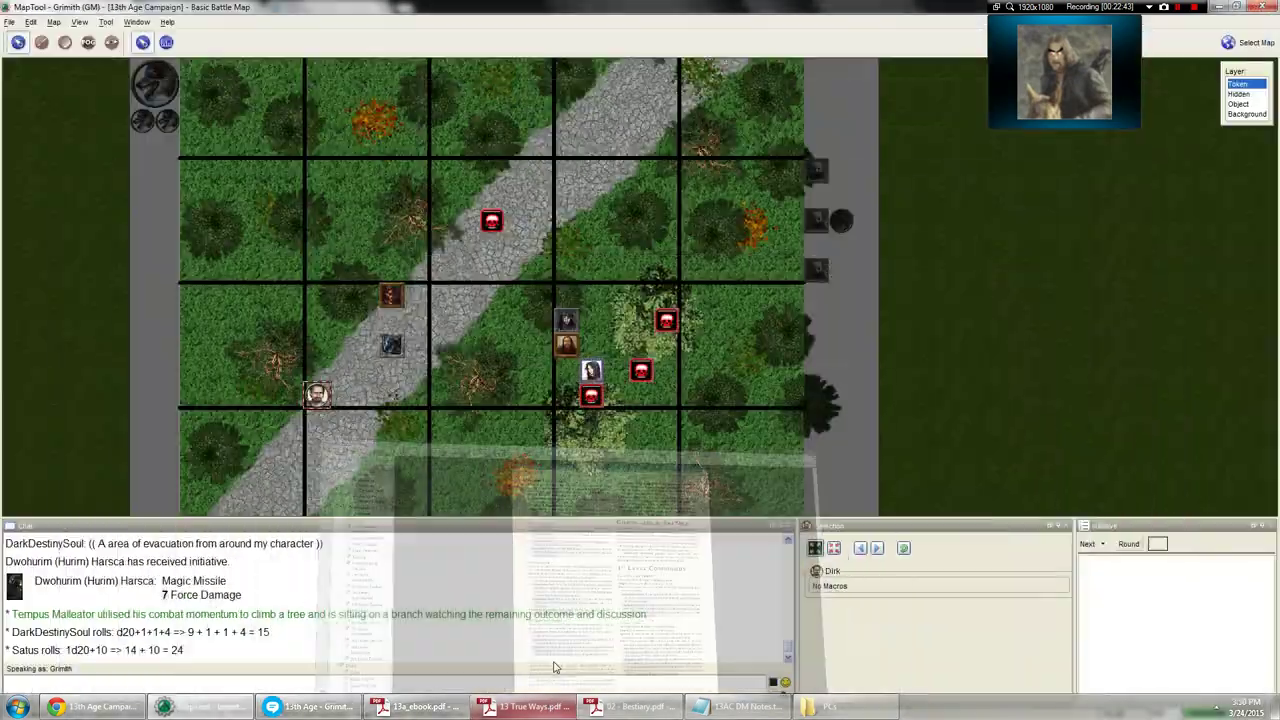
pyautogui.click(612, 710)
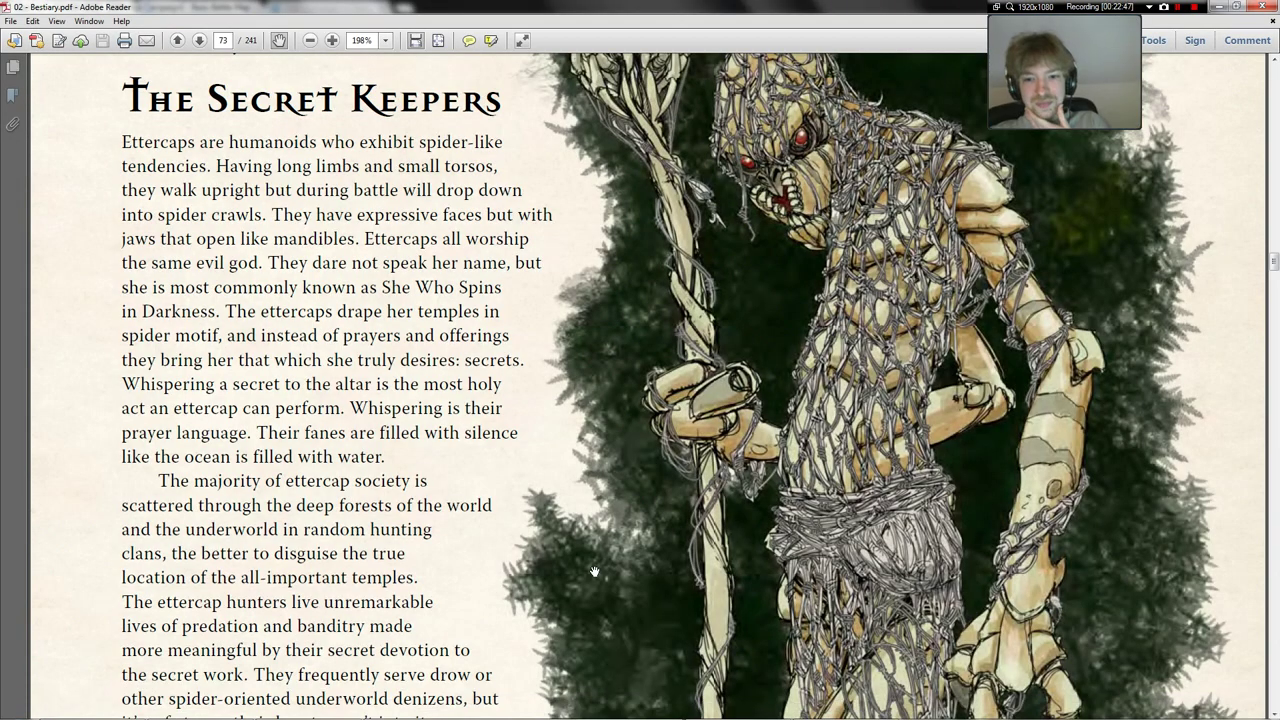
# Read the Bestiary ettercap pages 73 through 76, then switch to the campaign notes in Chrome
pyautogui.scroll(1, 594, 571)
pyautogui.moveTo(1066, 120)
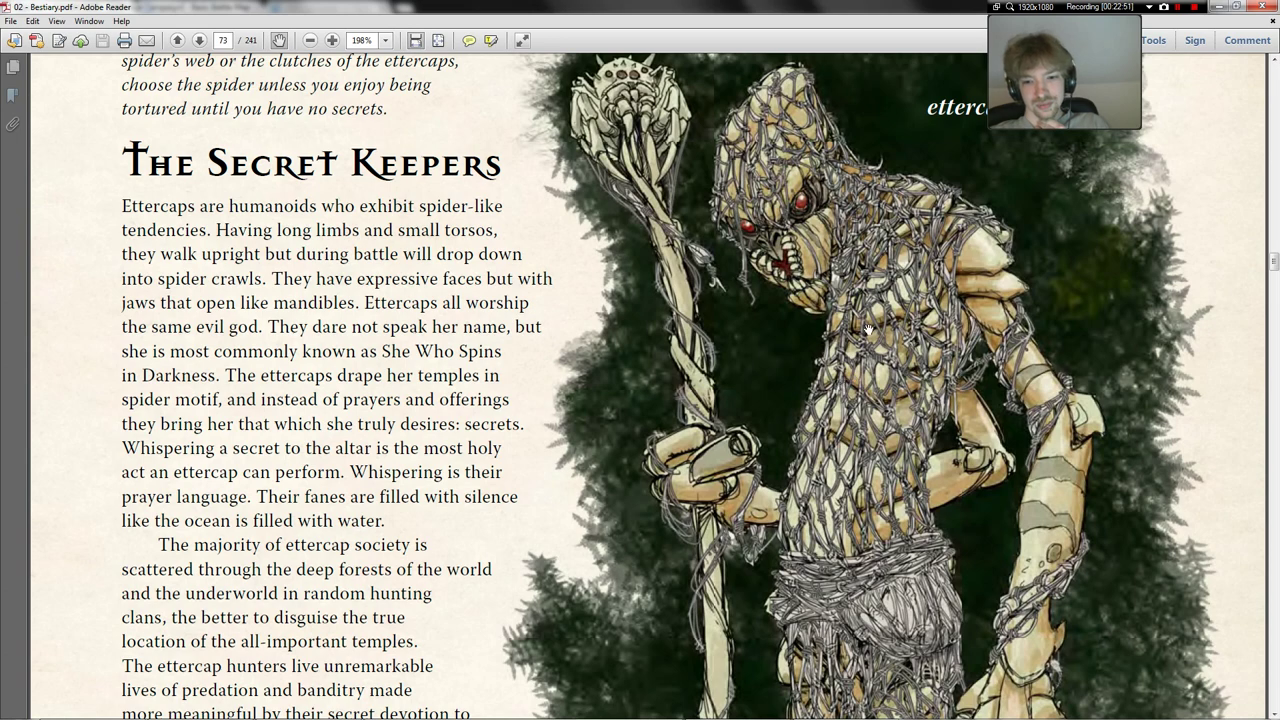
pyautogui.scroll(1, 866, 332)
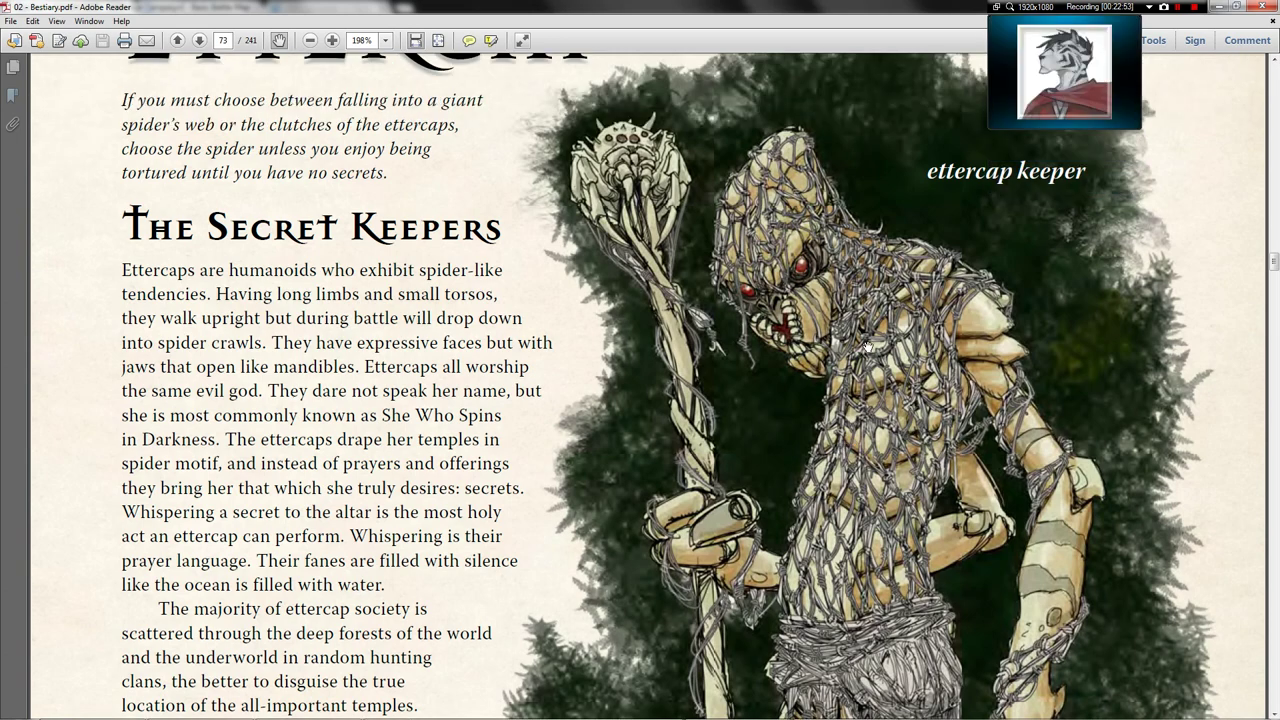
pyautogui.scroll(-2, 862, 345)
pyautogui.scroll(-5, 862, 348)
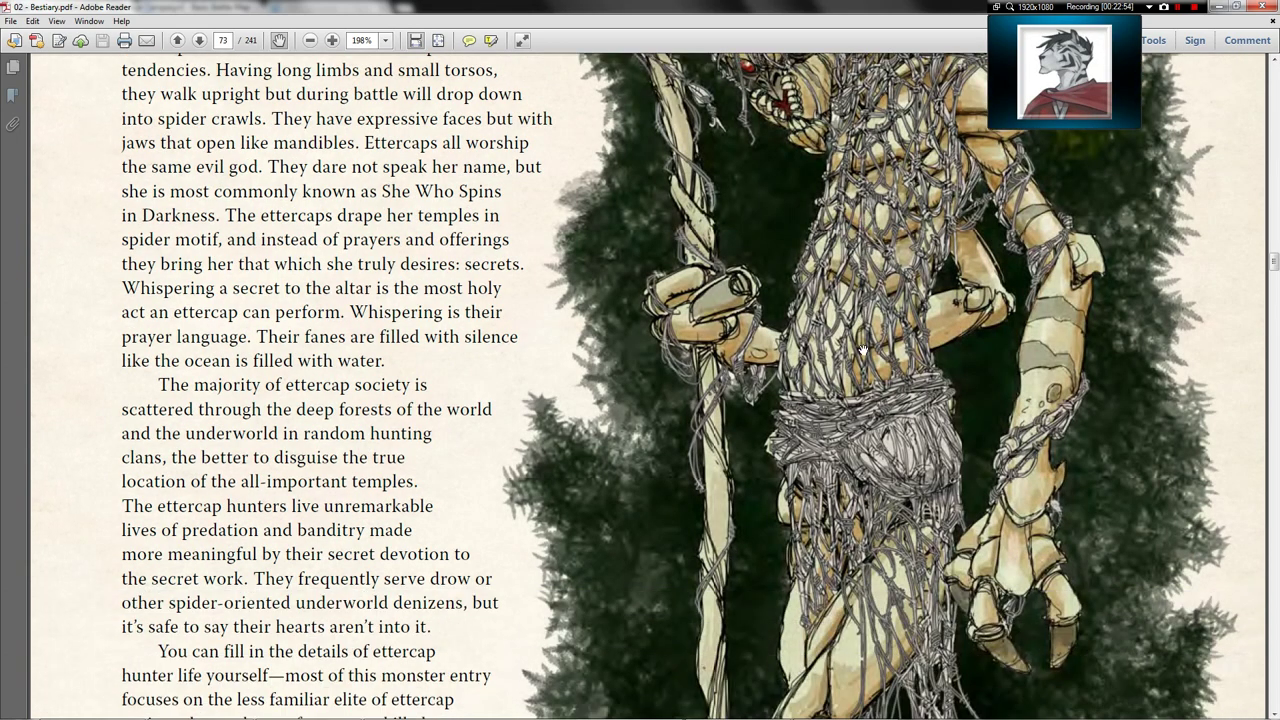
pyautogui.scroll(5, 862, 348)
pyautogui.scroll(1, 862, 347)
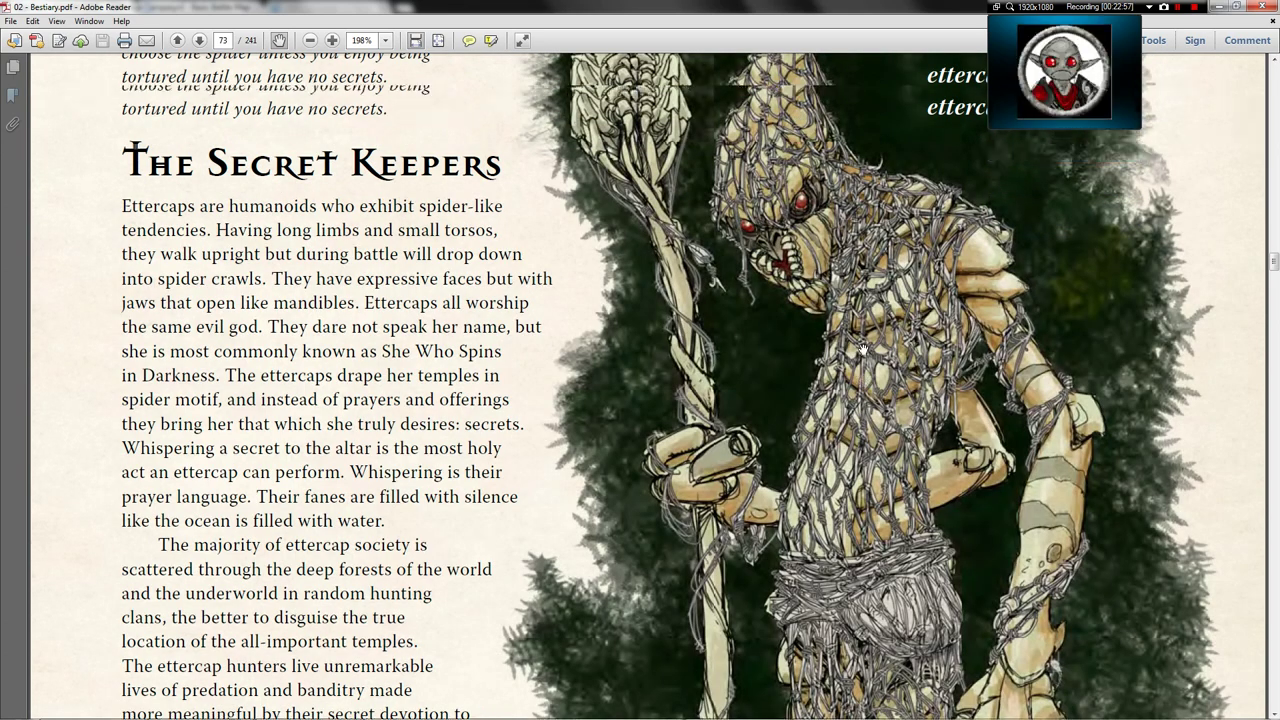
pyautogui.scroll(-2, 862, 347)
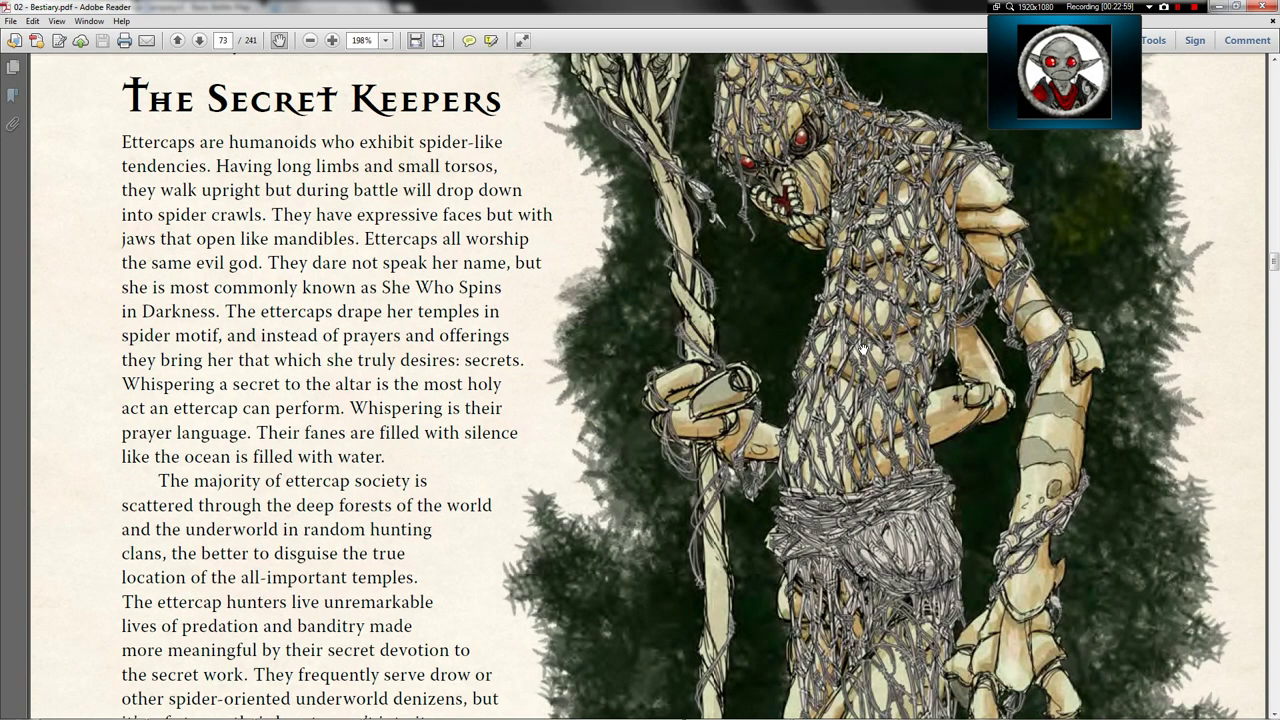
pyautogui.scroll(-9, 862, 348)
pyautogui.scroll(6, 862, 348)
pyautogui.scroll(2, 862, 347)
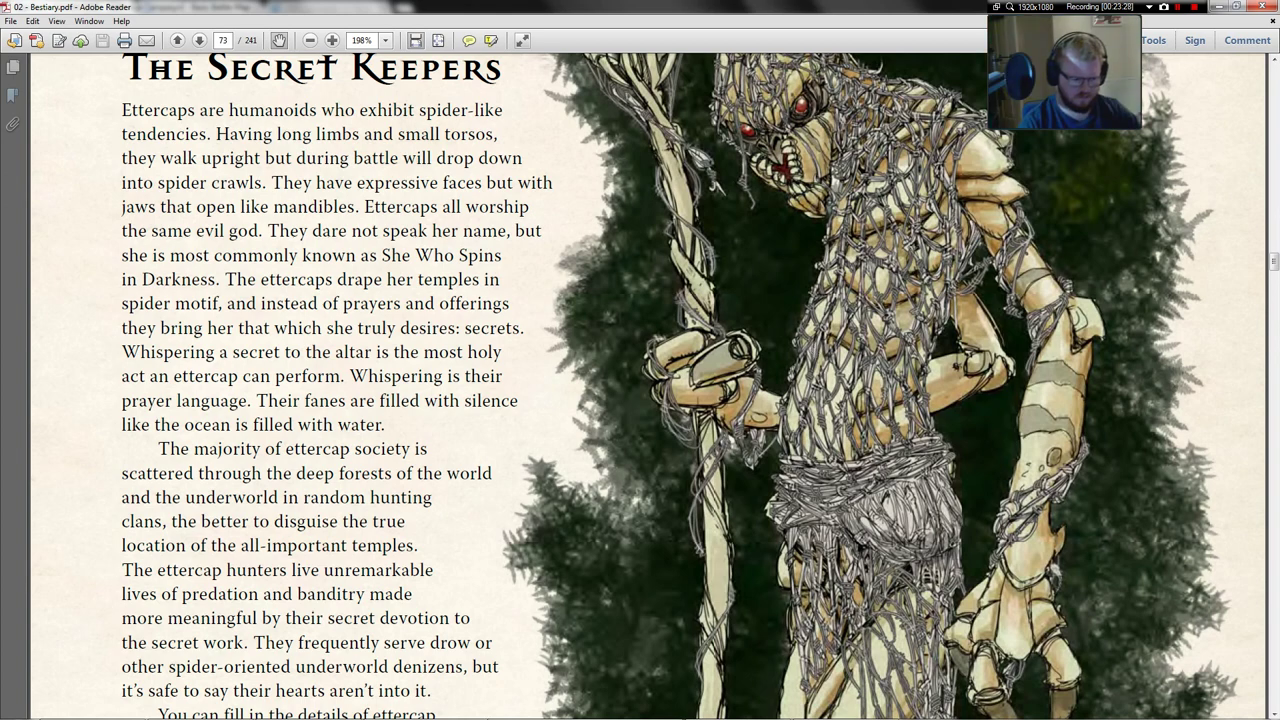
pyautogui.scroll(-2, 430, 537)
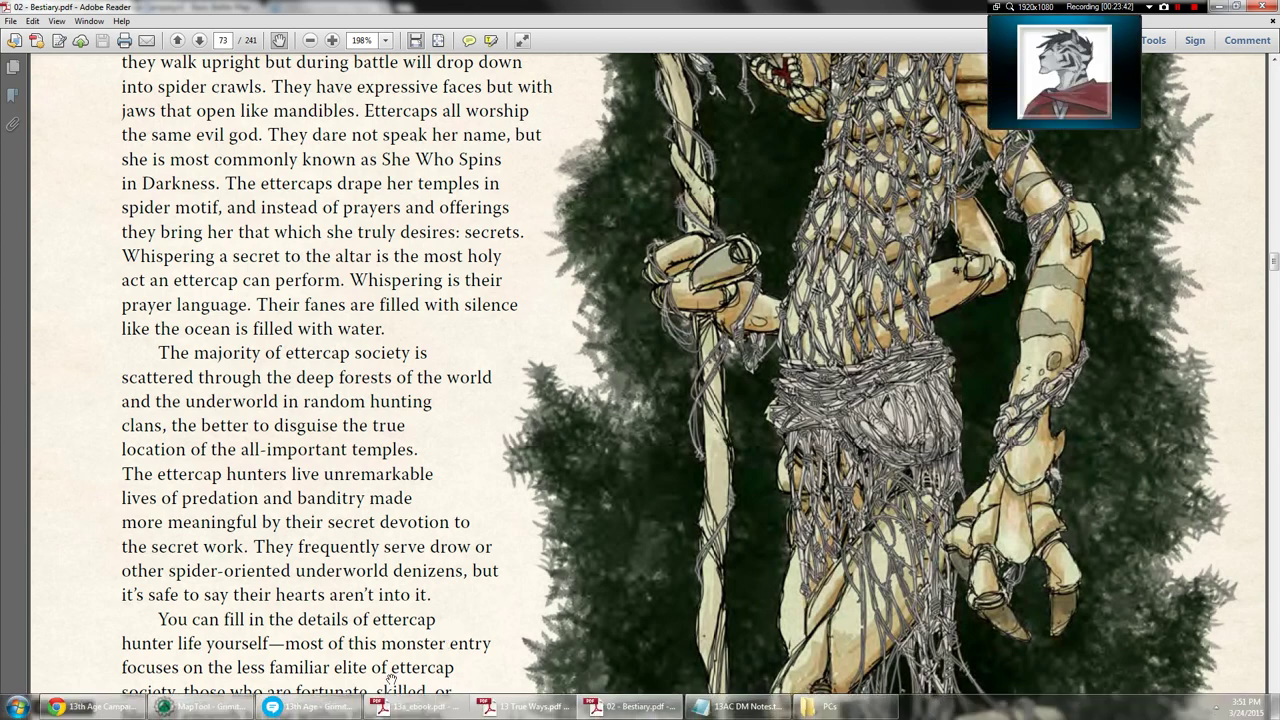
pyautogui.scroll(-15, 437, 667)
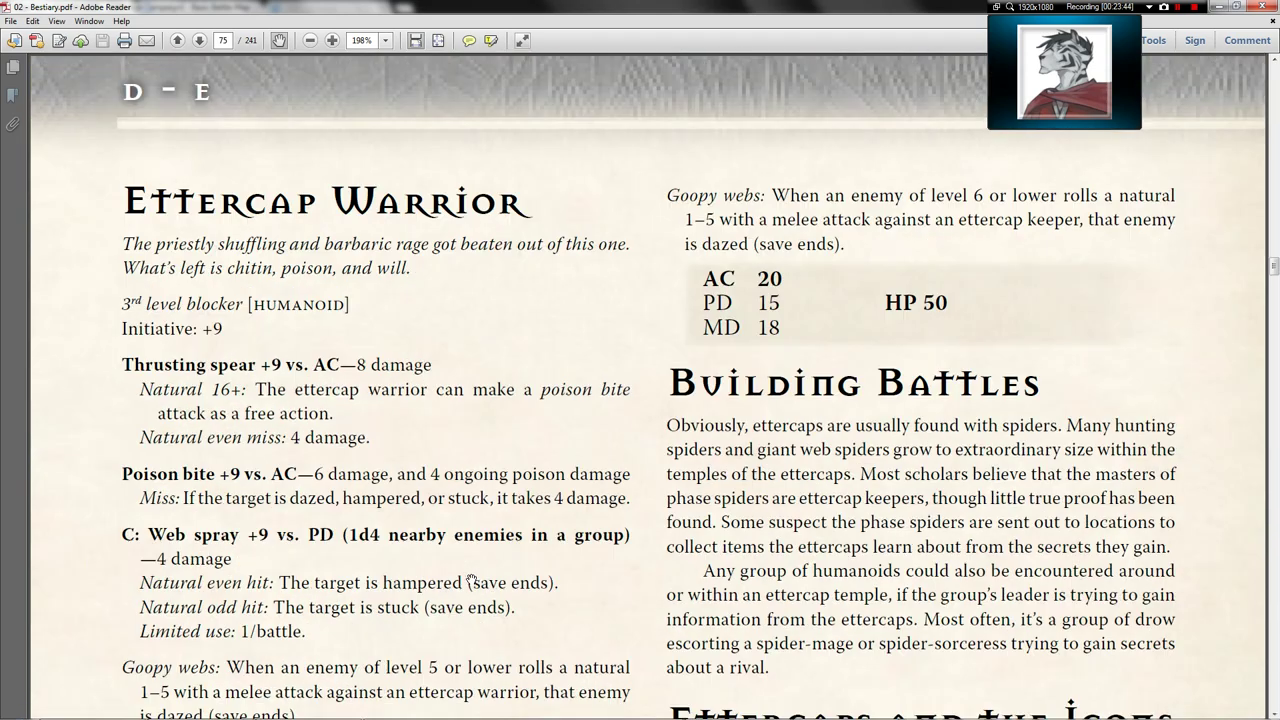
pyautogui.scroll(-5, 471, 581)
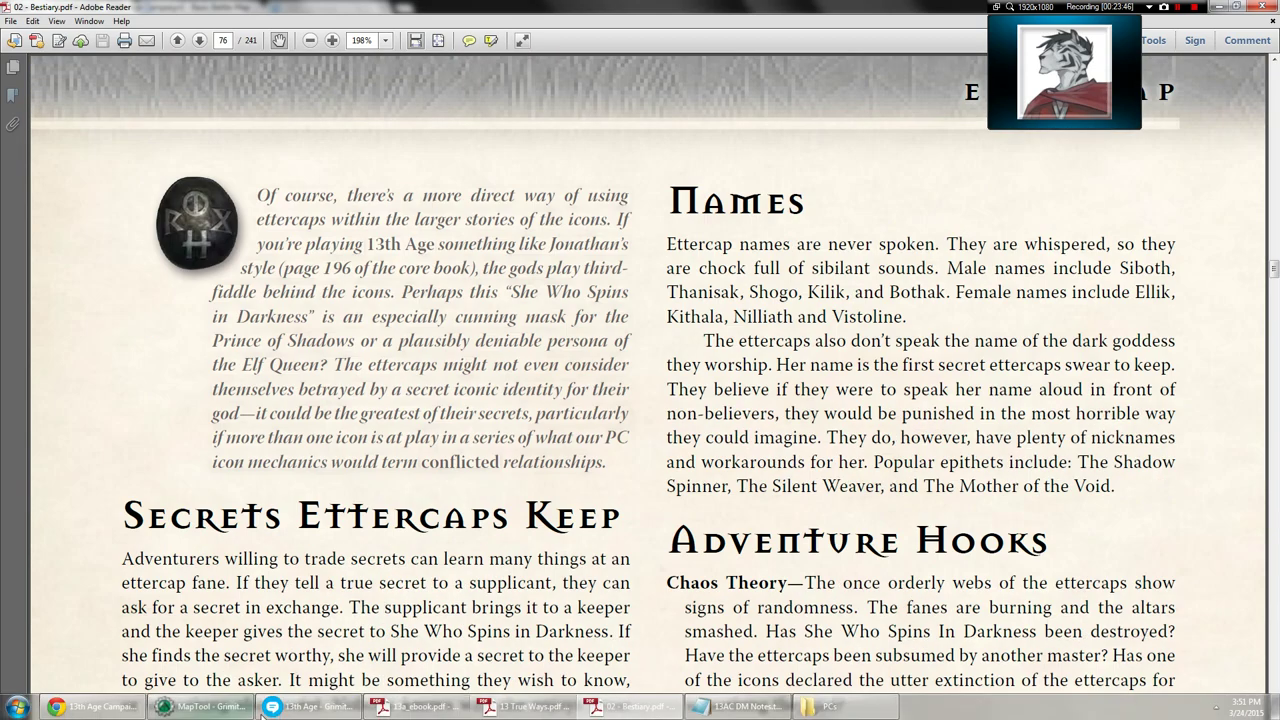
pyautogui.click(107, 716)
# Open the Icon Dice notes, scroll up to the Priestess ettercap entry, and return to MapTool
pyautogui.click(215, 9)
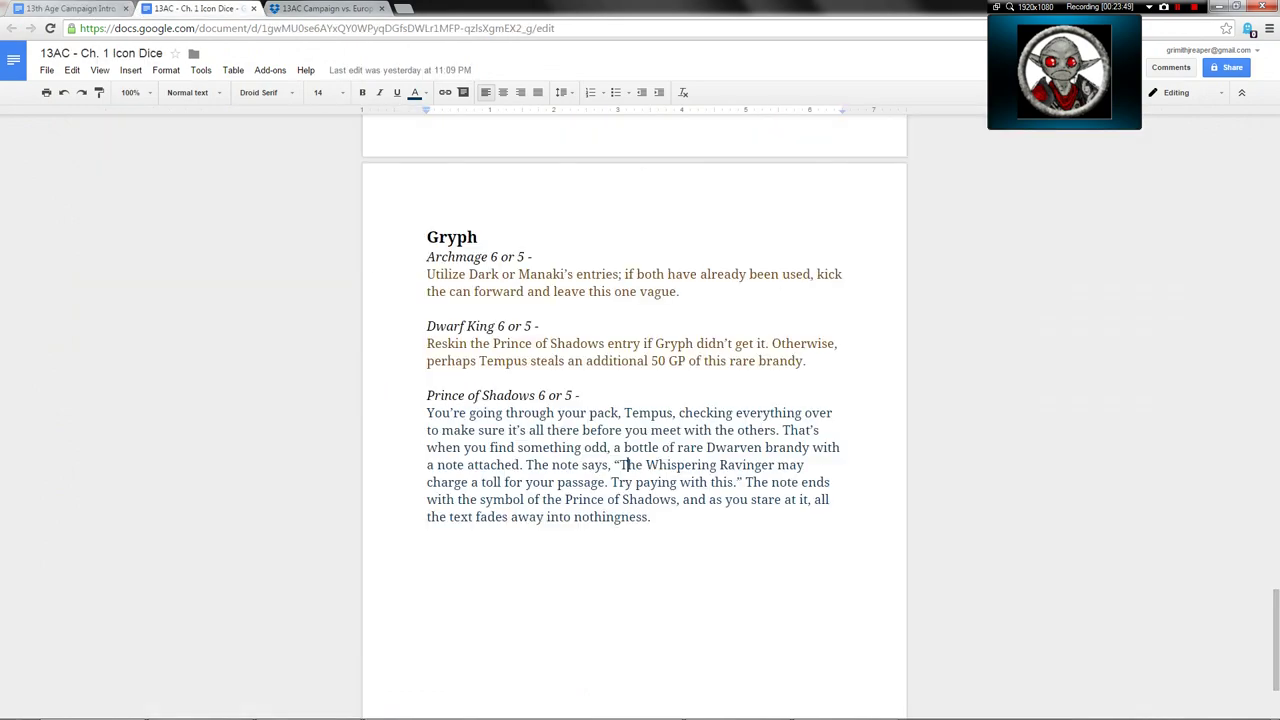
pyautogui.moveTo(1275, 640); pyautogui.dragTo(1275, 345)
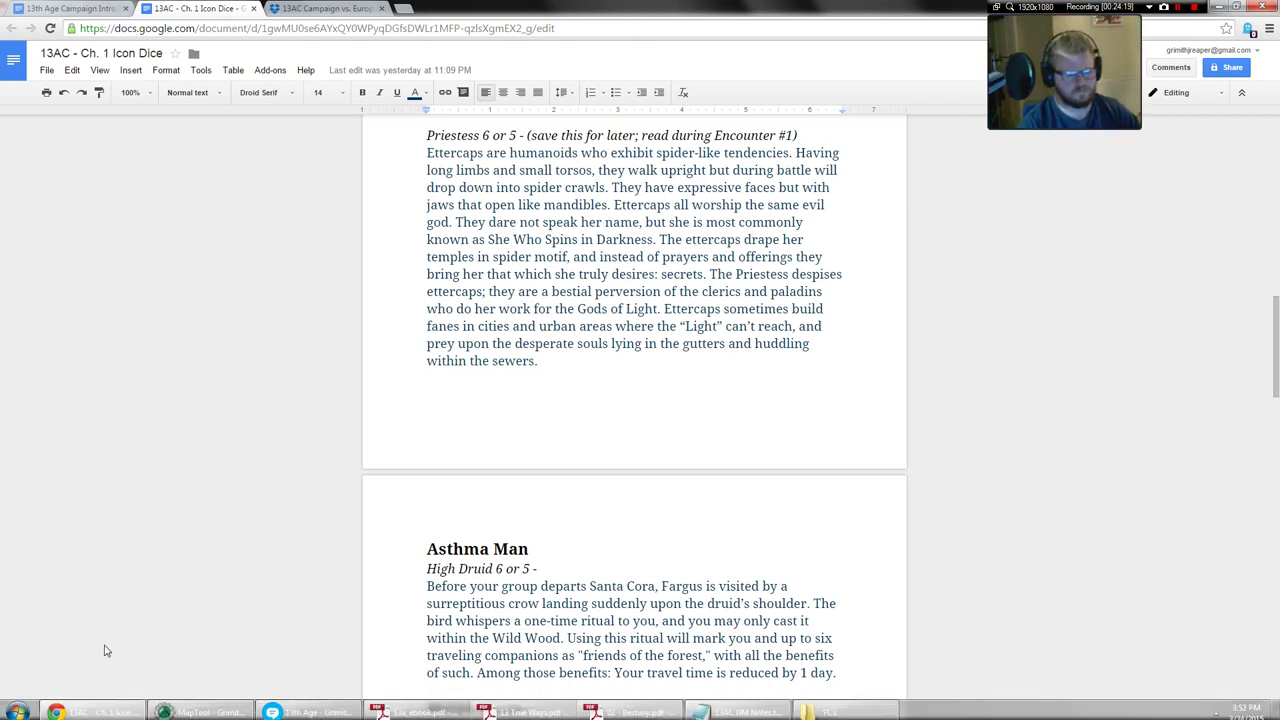
pyautogui.click(200, 706)
pyautogui.scroll(4, 432, 395)
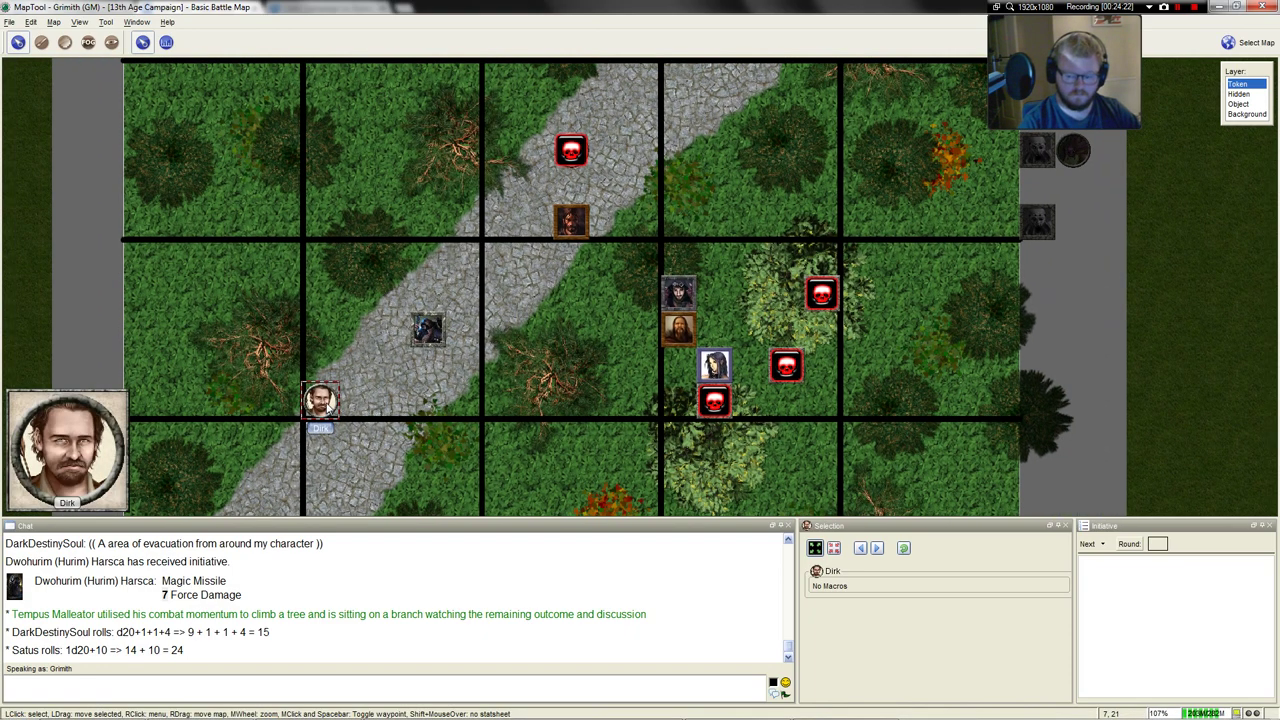
# Move Dirk's token onto the road next to Dwohurim
pyautogui.moveTo(330, 408); pyautogui.dragTo(398, 345)
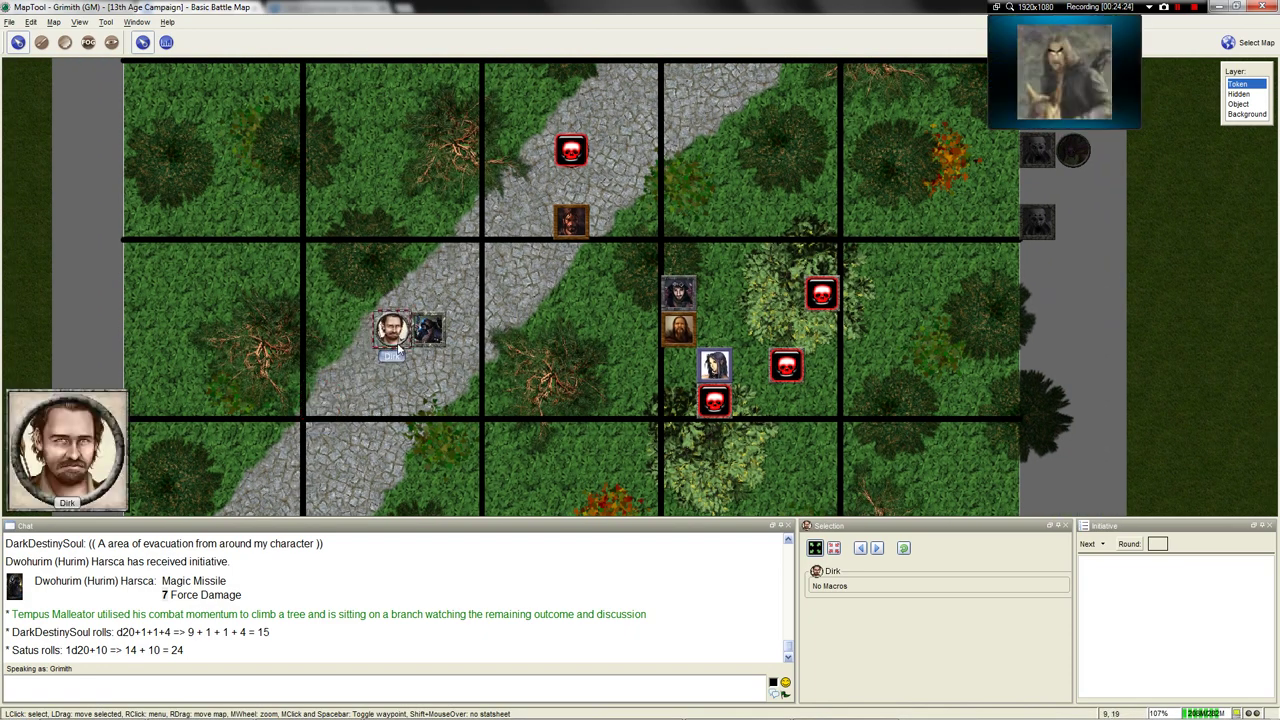
pyautogui.scroll(-4, 408, 347)
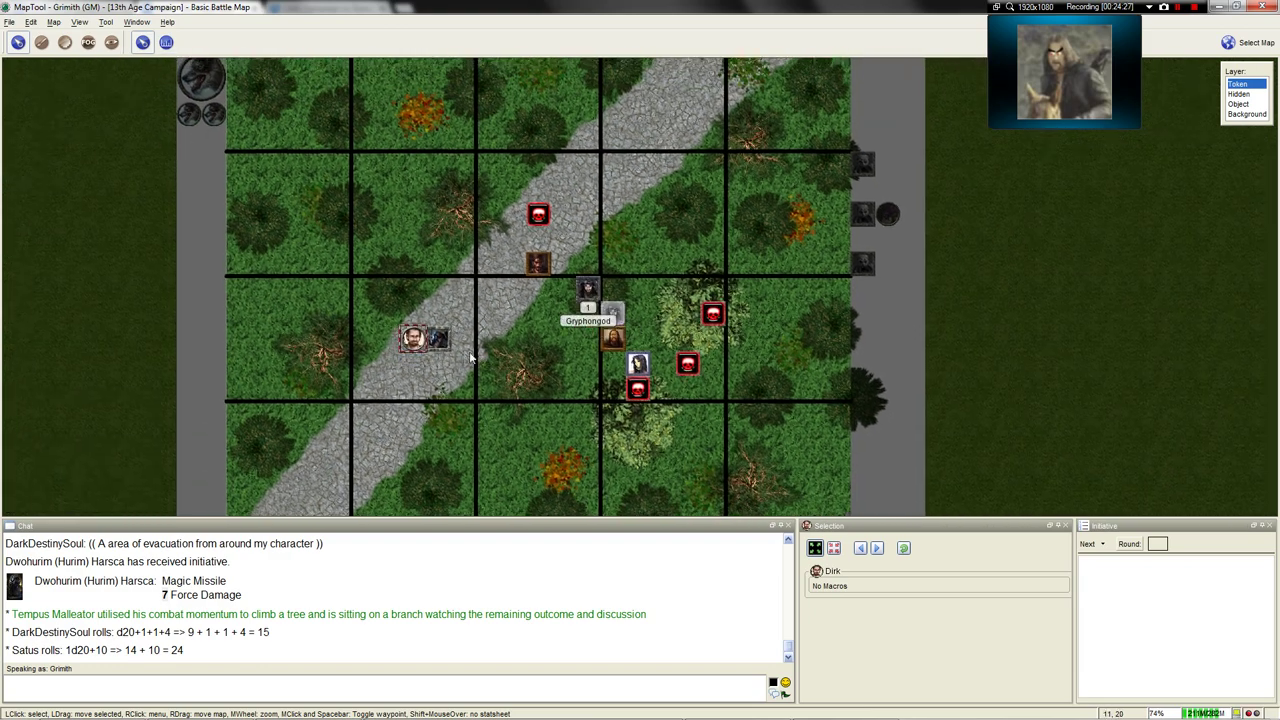
pyautogui.scroll(-2, 462, 362)
pyautogui.moveTo(453, 400); pyautogui.dragTo(481, 367)
pyautogui.moveTo(418, 398)
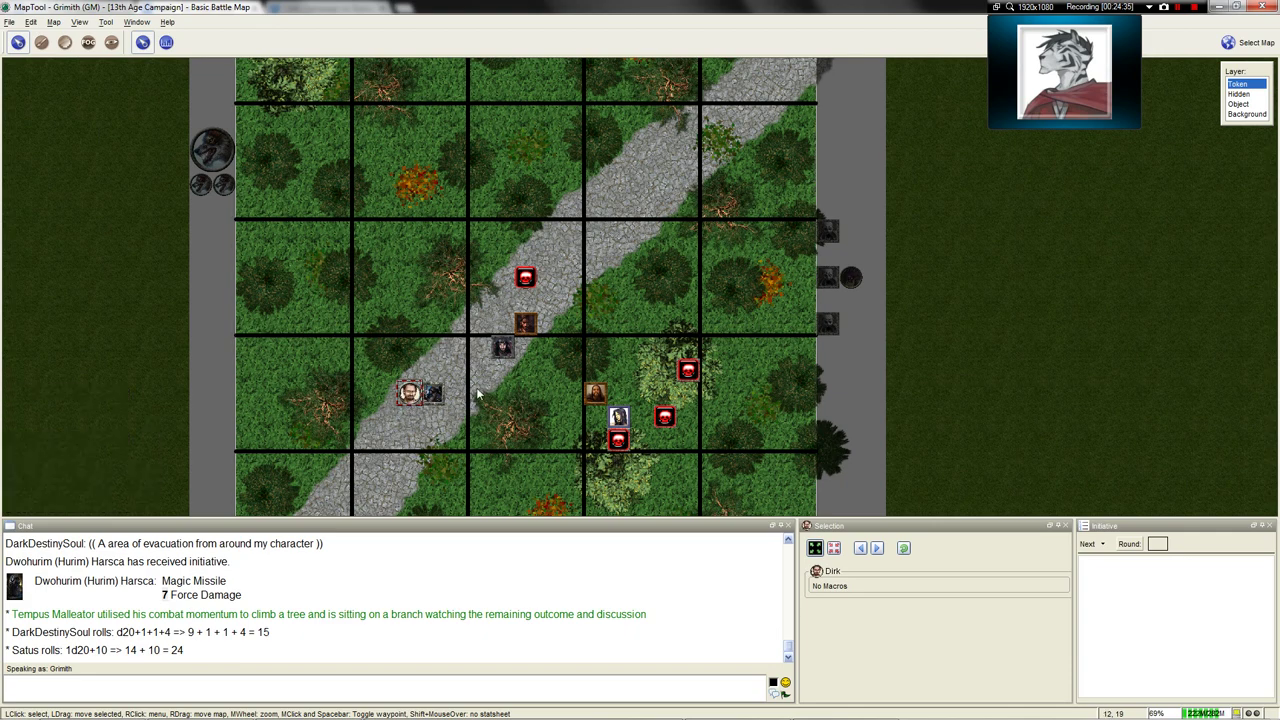
pyautogui.scroll(4, 427, 400)
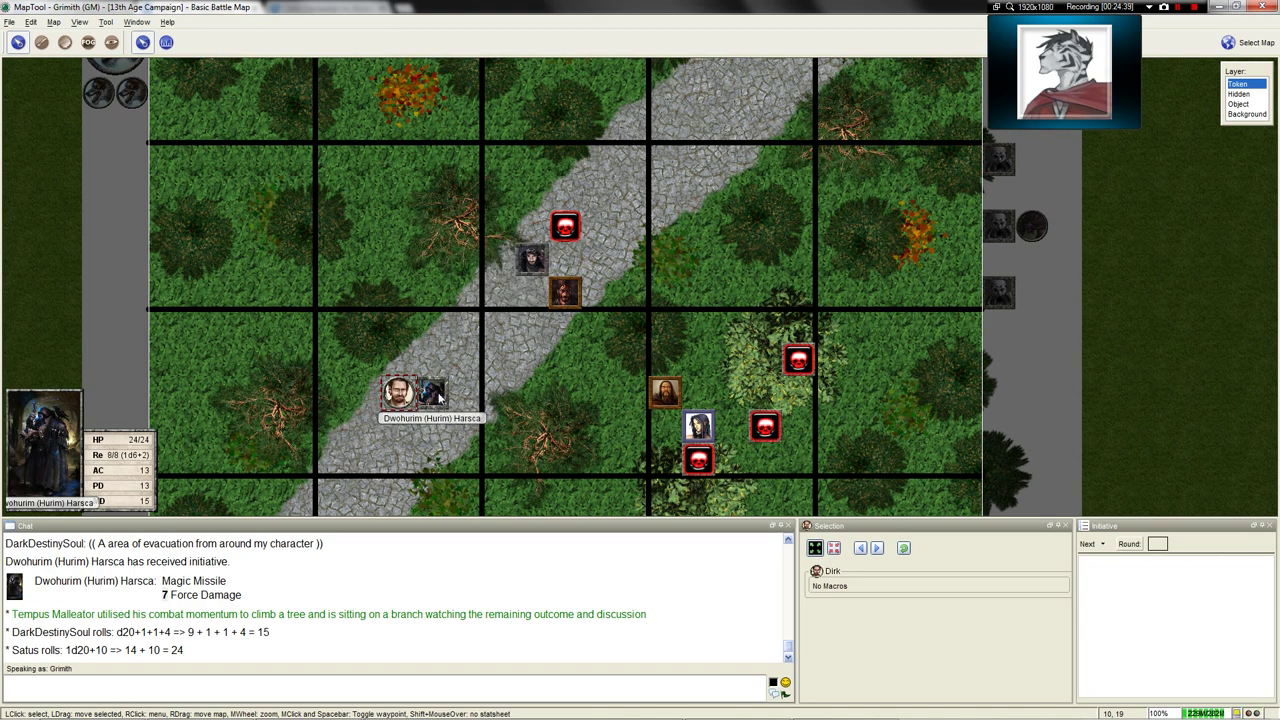
pyautogui.scroll(-4, 455, 360)
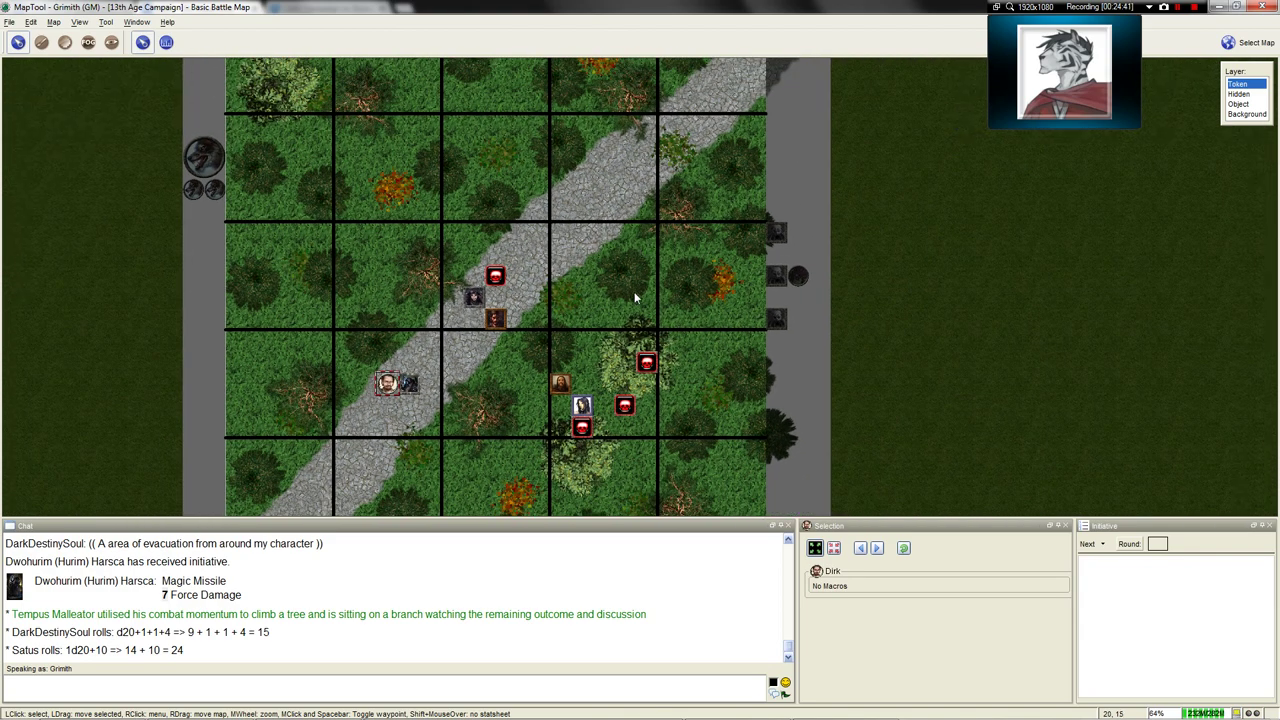
pyautogui.scroll(1, 631, 310)
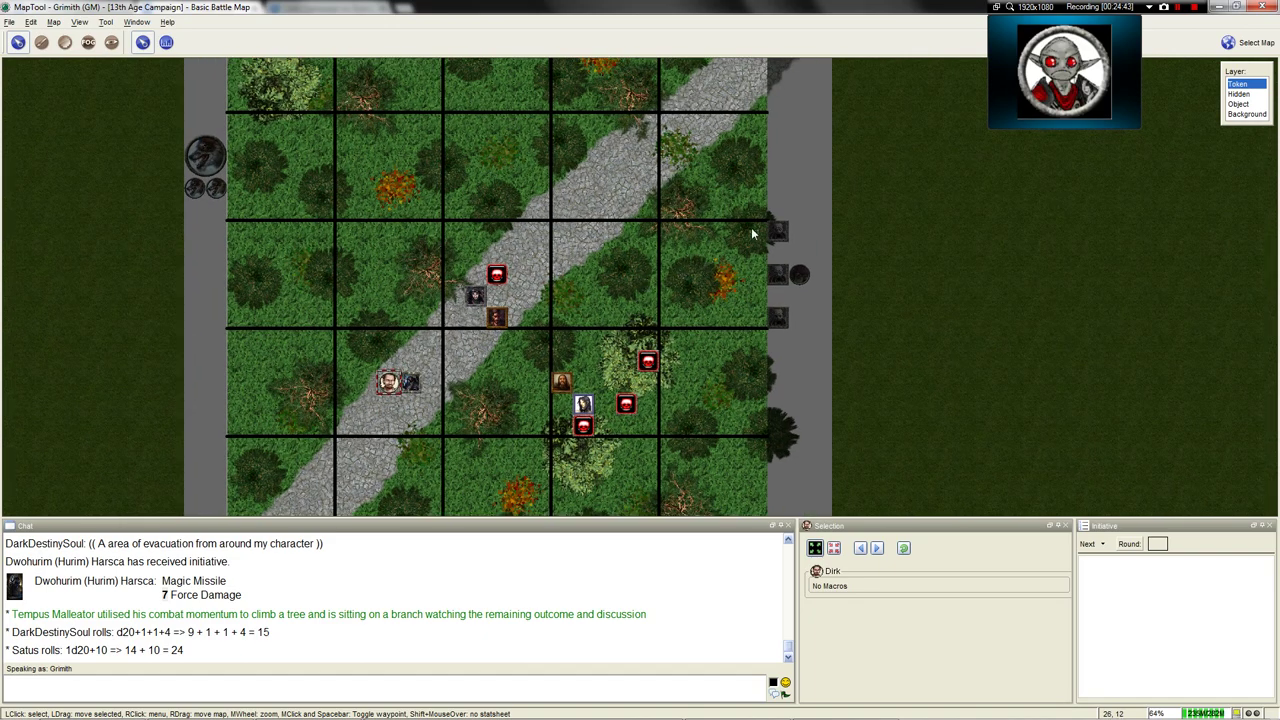
# Marquee-select the Ettercap tokens along the map's right edge
pyautogui.moveTo(758, 207); pyautogui.dragTo(831, 344)
pyautogui.scroll(-2, 810, 326)
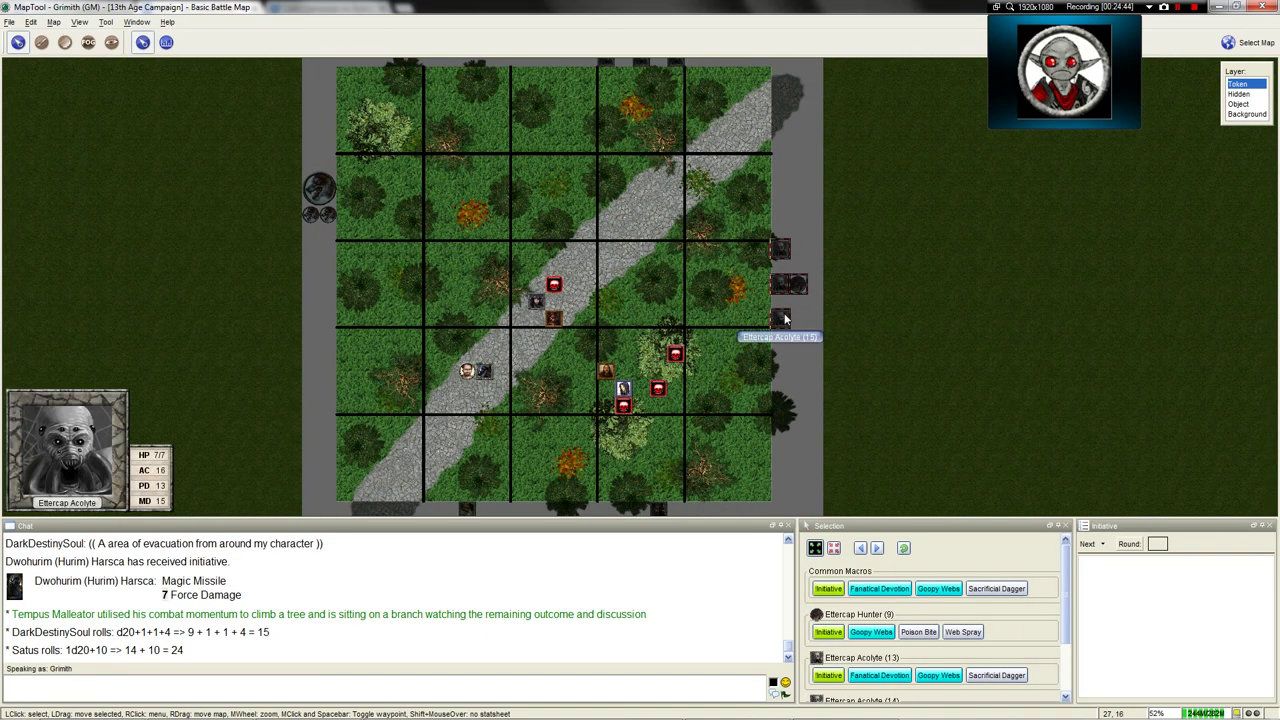
pyautogui.scroll(-1, 780, 305)
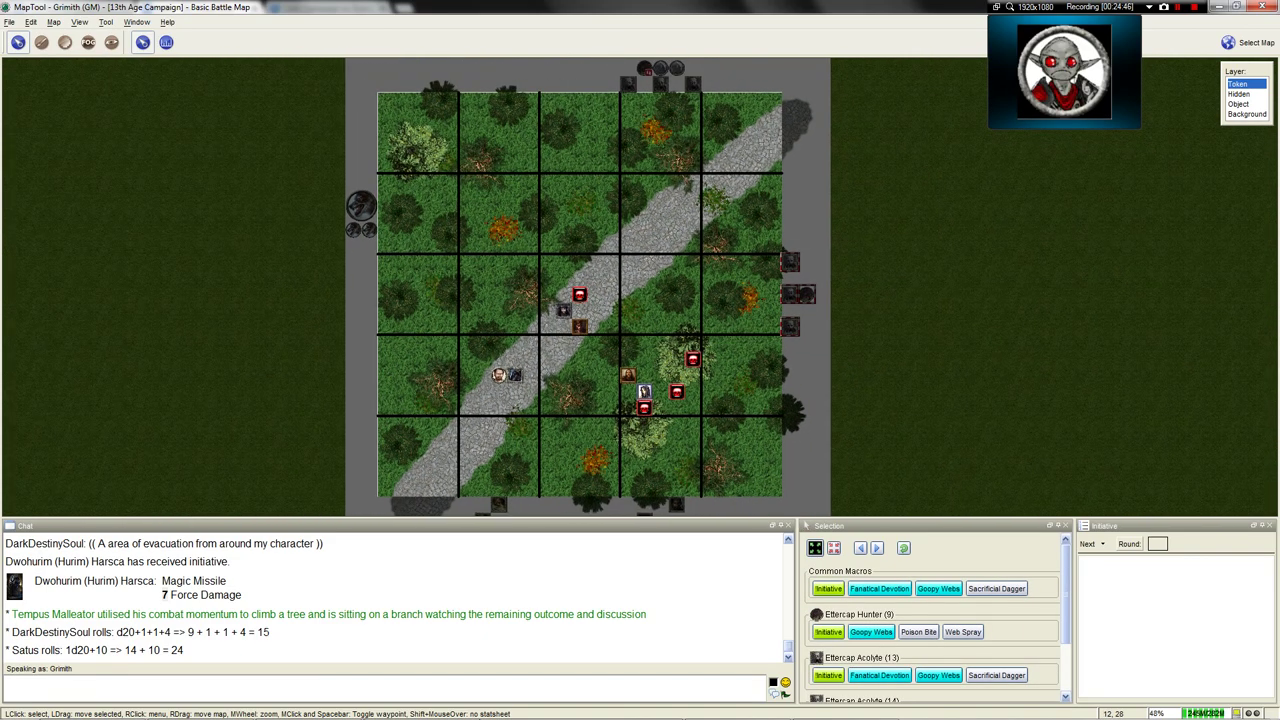
# Read the Encounter #2 passage in the 13th Age Campaign Intro doc, then return to MapTool
pyautogui.click(95, 706)
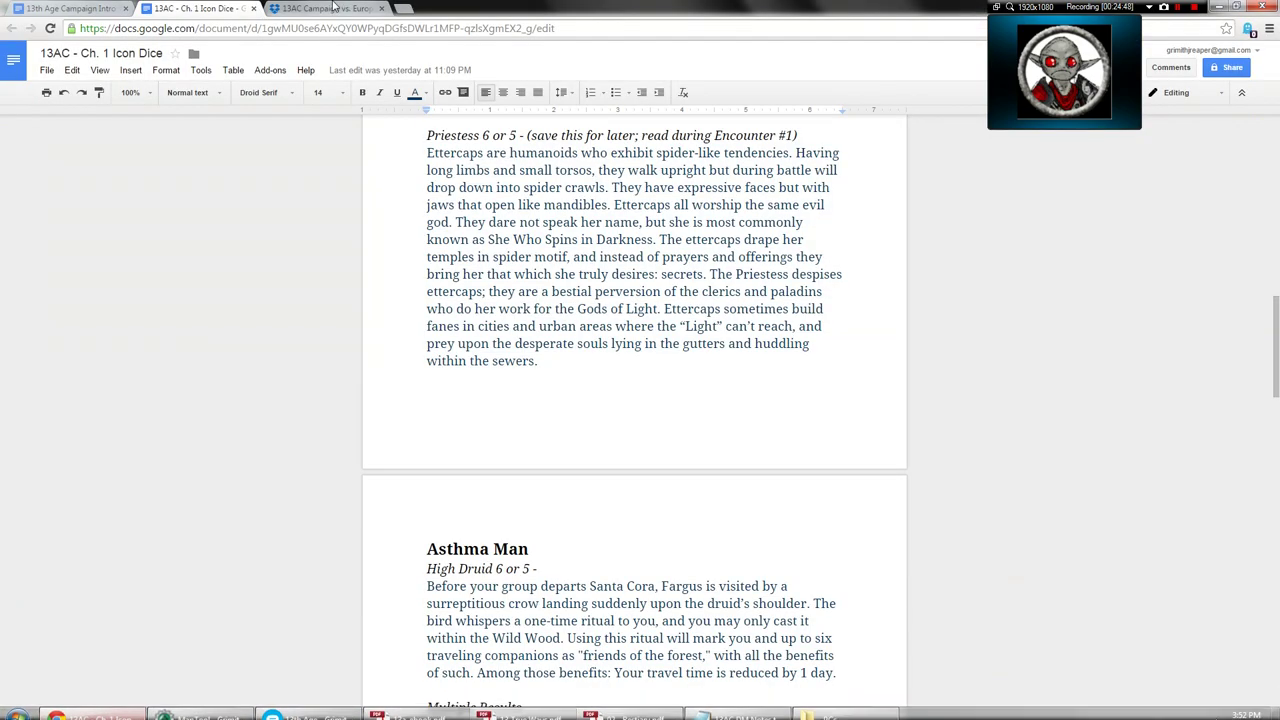
pyautogui.hotkey('ctrl', 'Tab')
pyautogui.click(100, 8)
pyautogui.scroll(-10, 640, 400)
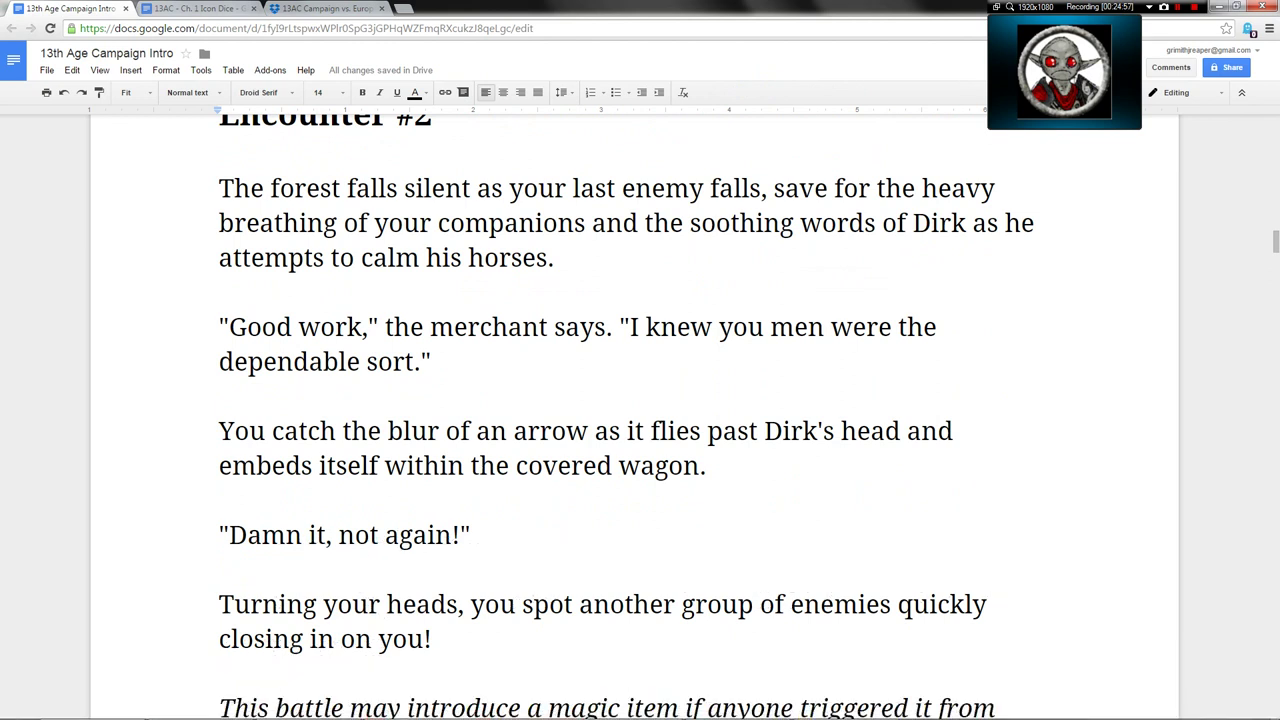
pyautogui.click(205, 706)
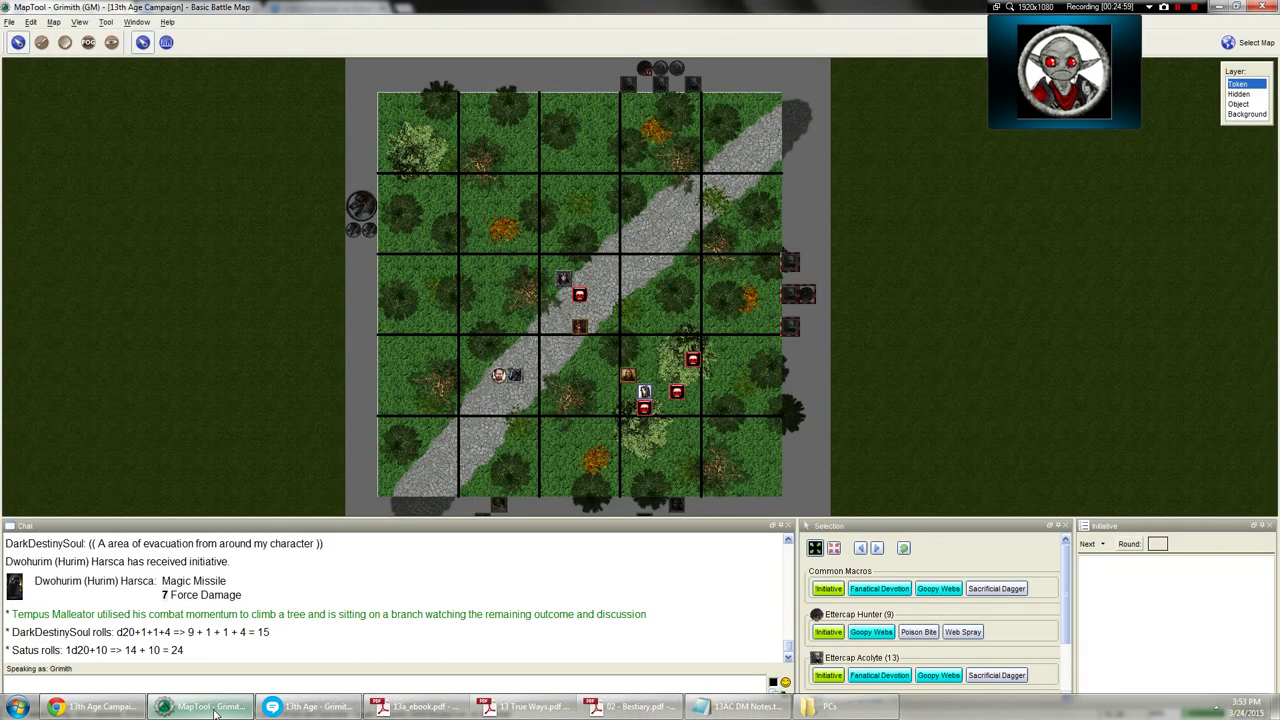
pyautogui.click(95, 706)
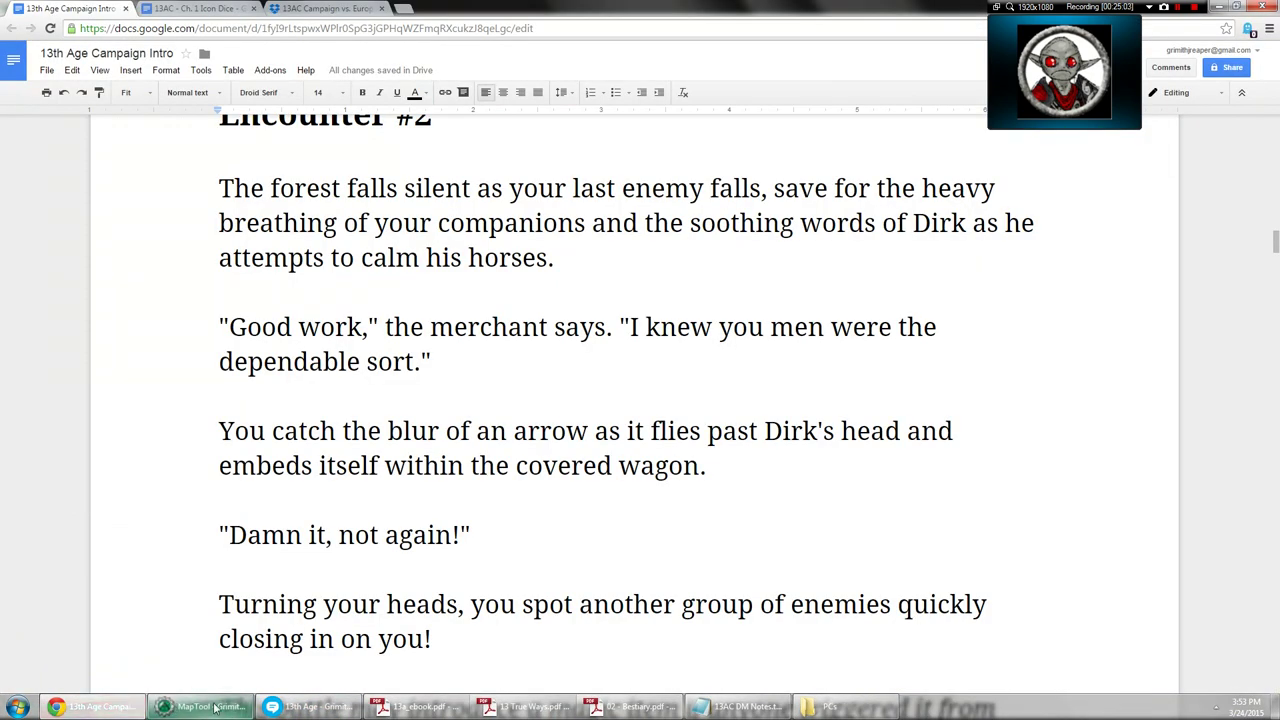
pyautogui.moveTo(244, 705)
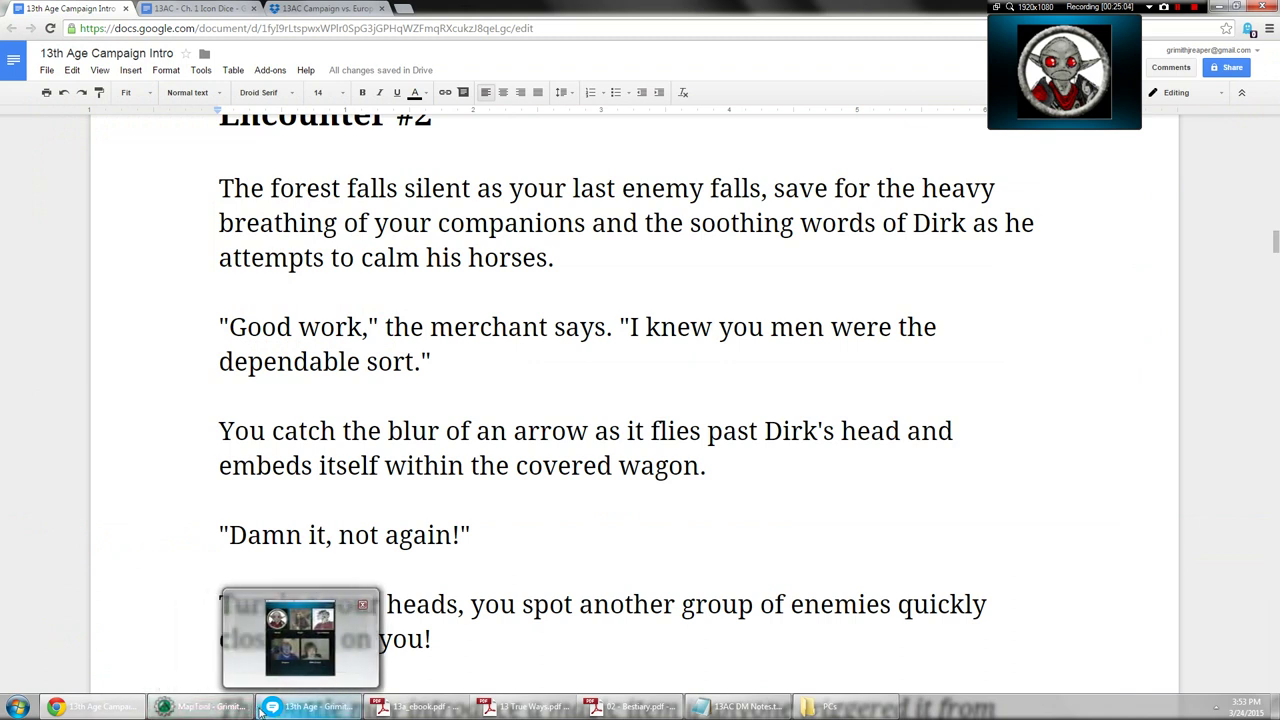
pyautogui.moveTo(208, 713)
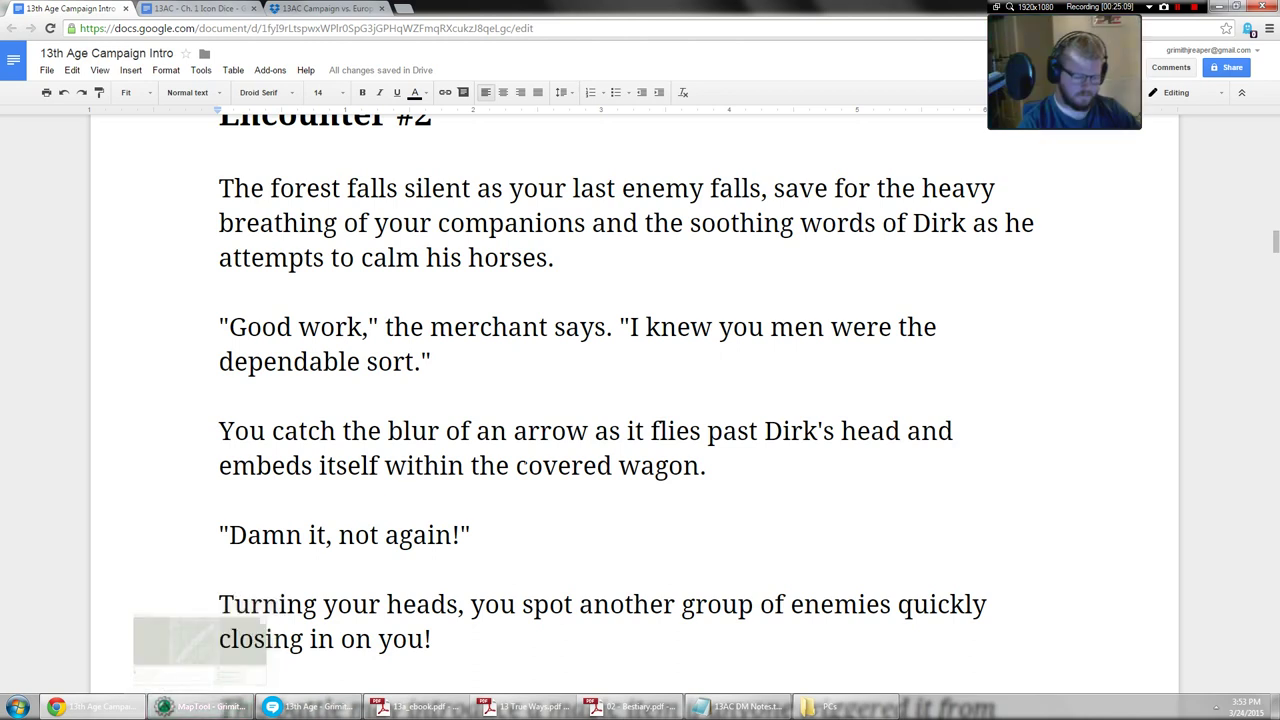
pyautogui.click(208, 710)
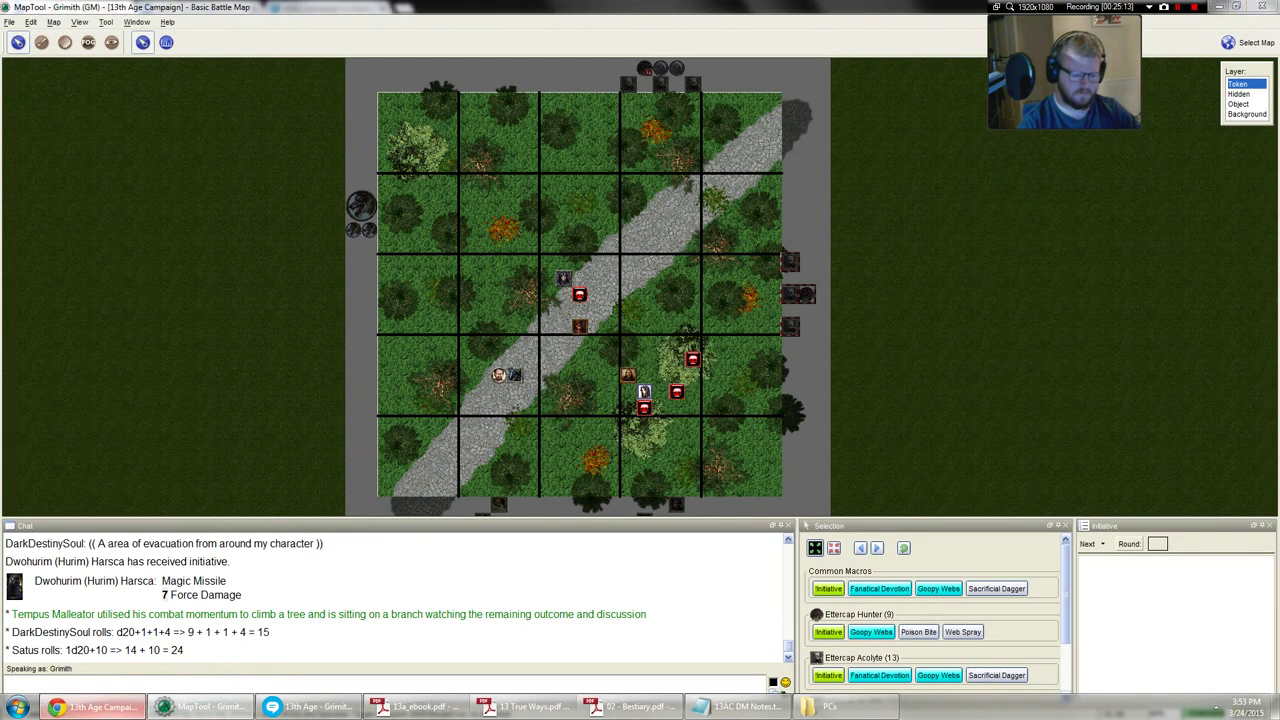
# Move the three ettercaps in from the map's right edge
pyautogui.scroll(1, 735, 313)
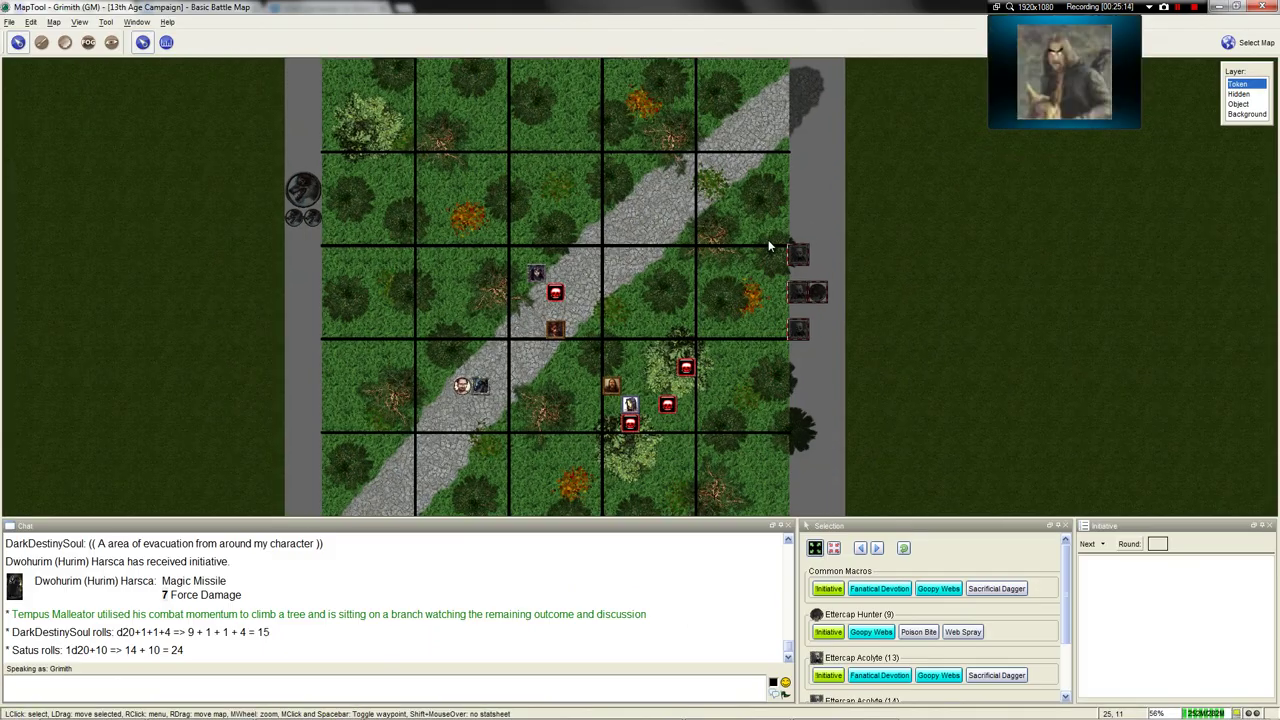
pyautogui.moveTo(803, 305); pyautogui.dragTo(765, 305)
pyautogui.click(810, 328)
# Move the tokens waiting at the top edge into the upper-right squares
pyautogui.scroll(-1, 810, 328)
pyautogui.moveTo(624, 102); pyautogui.dragTo(700, 203)
pyautogui.click(700, 272)
pyautogui.scroll(1, 700, 272)
pyautogui.scroll(1, 700, 272)
pyautogui.moveTo(660, 174)
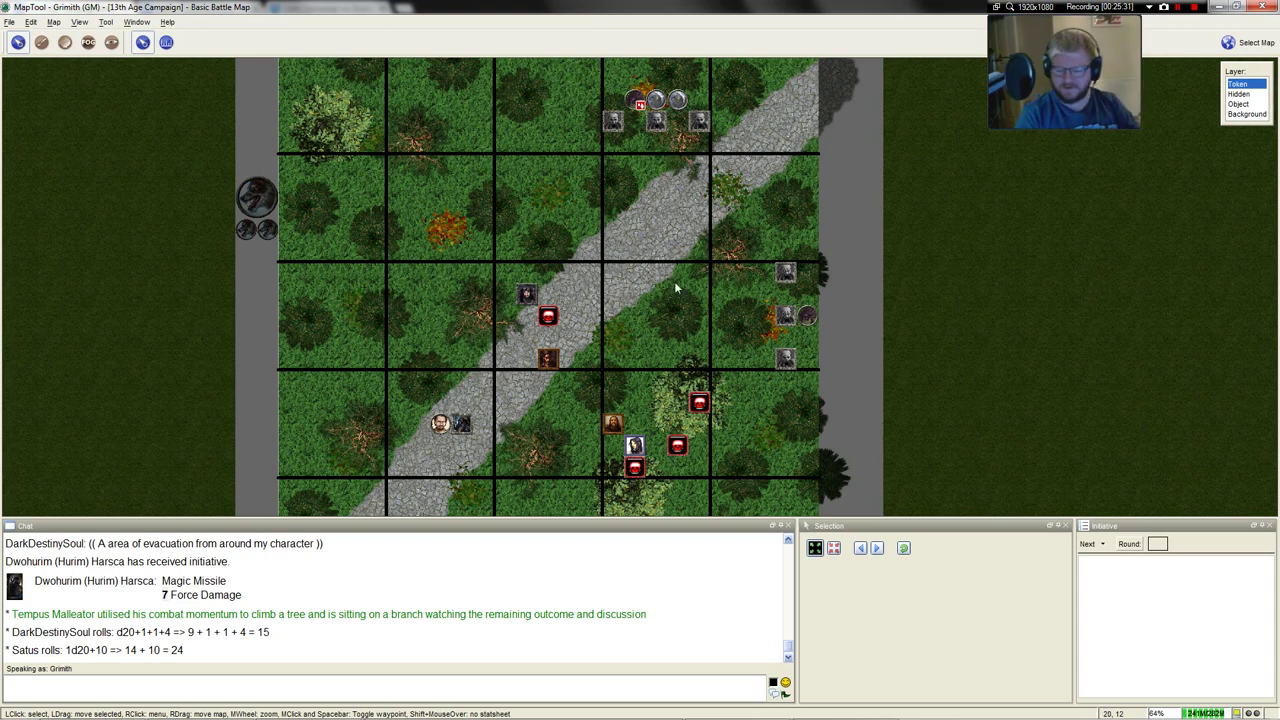
pyautogui.scroll(-1, 680, 285)
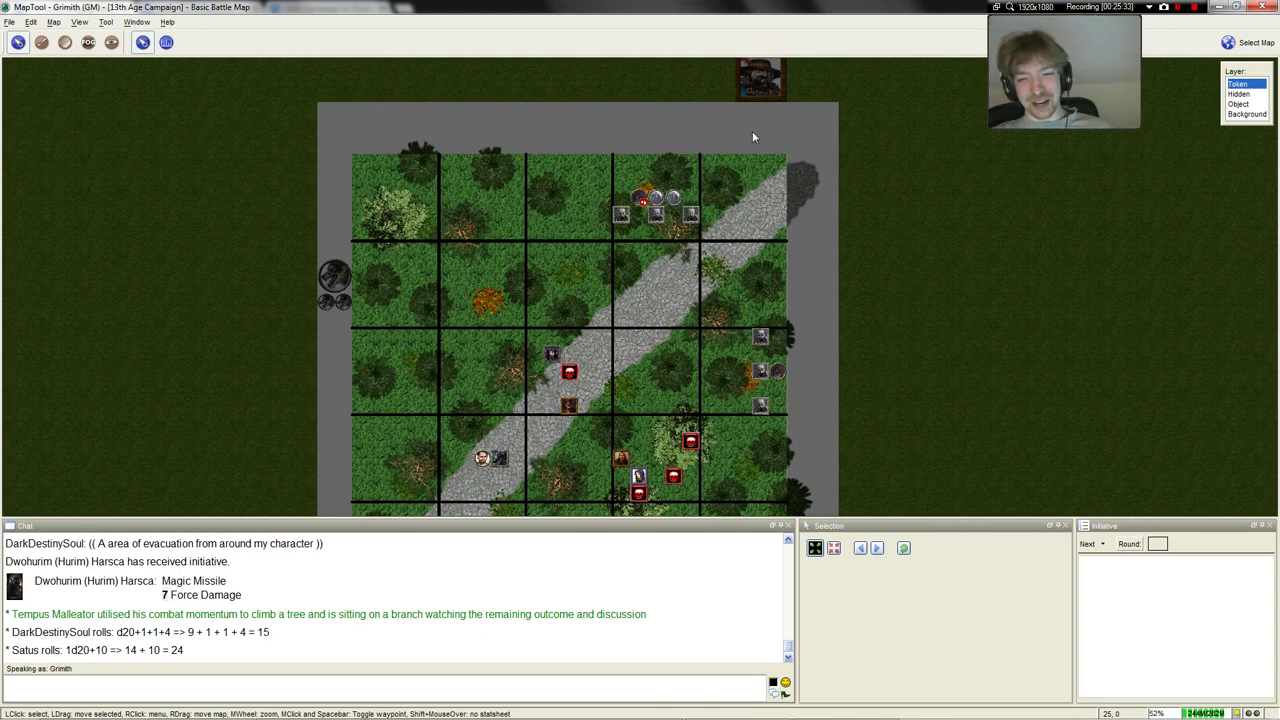
pyautogui.scroll(-1, 752, 130)
pyautogui.scroll(1, 724, 223)
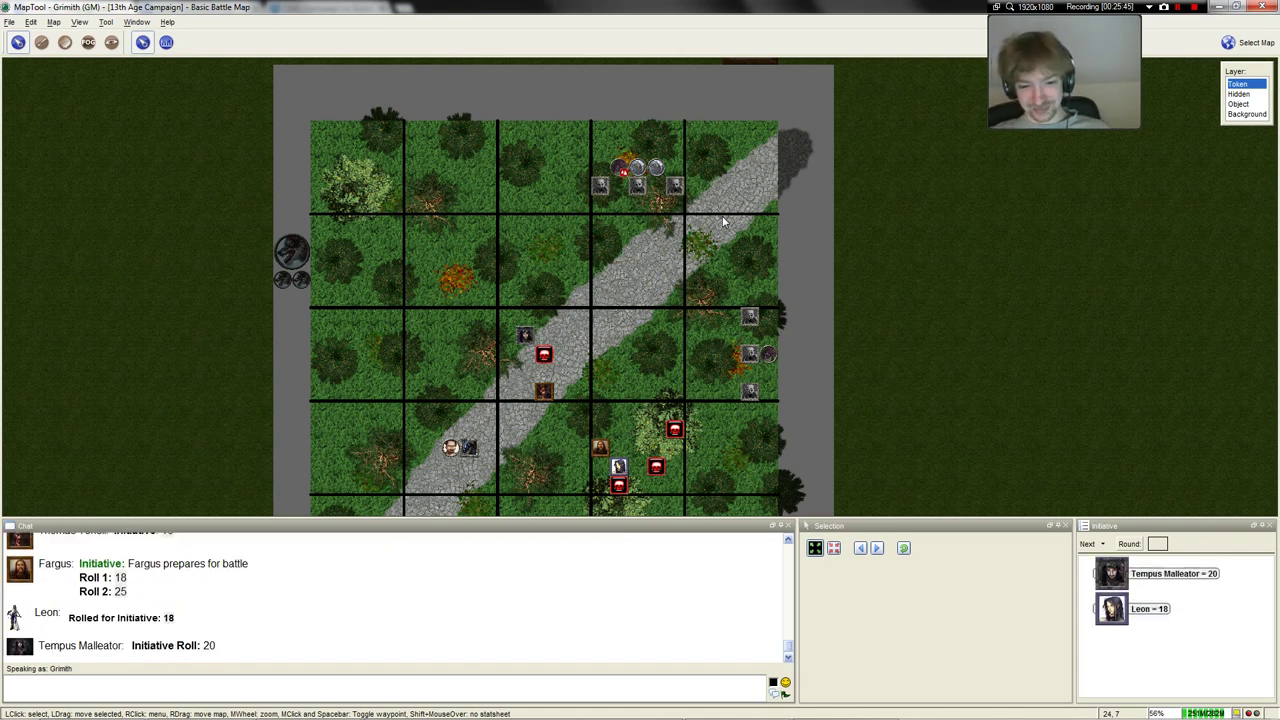
# Add the PCs to initiative and remove the duplicate Tempus Malleator and Leon entries
pyautogui.click(1103, 545)
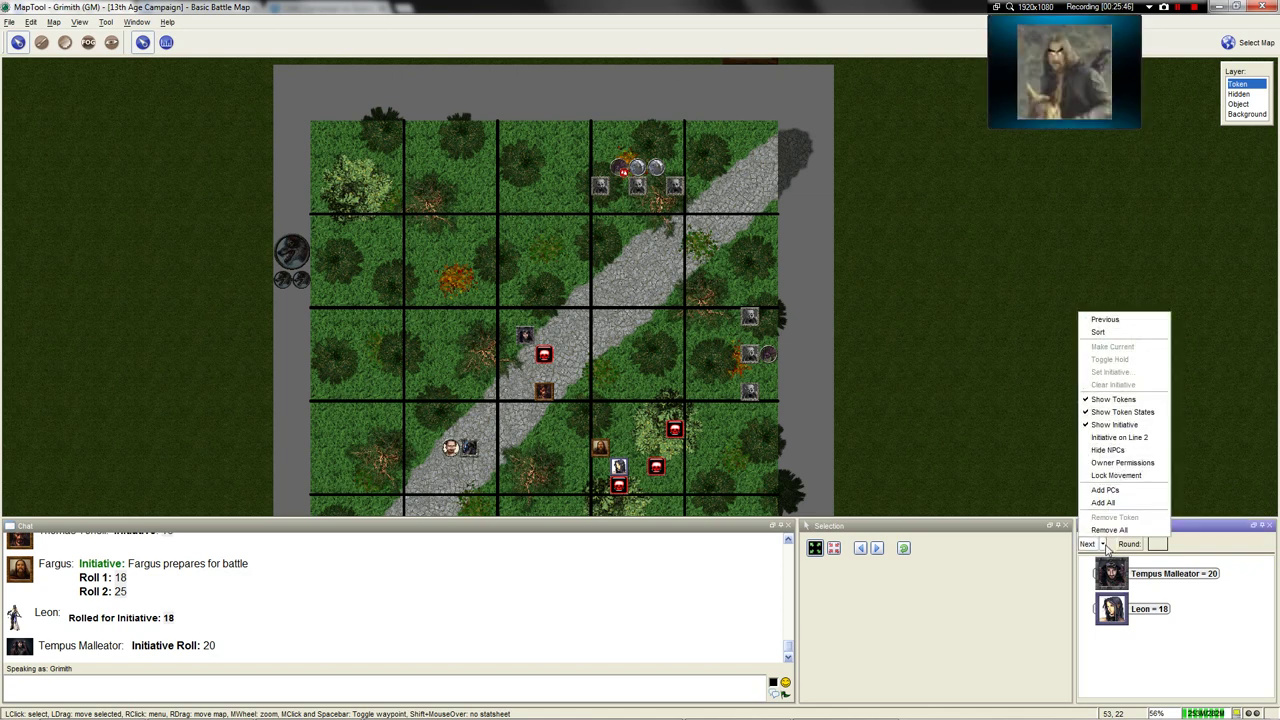
pyautogui.click(1115, 493)
pyautogui.scroll(-3, 1181, 663)
pyautogui.scroll(3, 1152, 598)
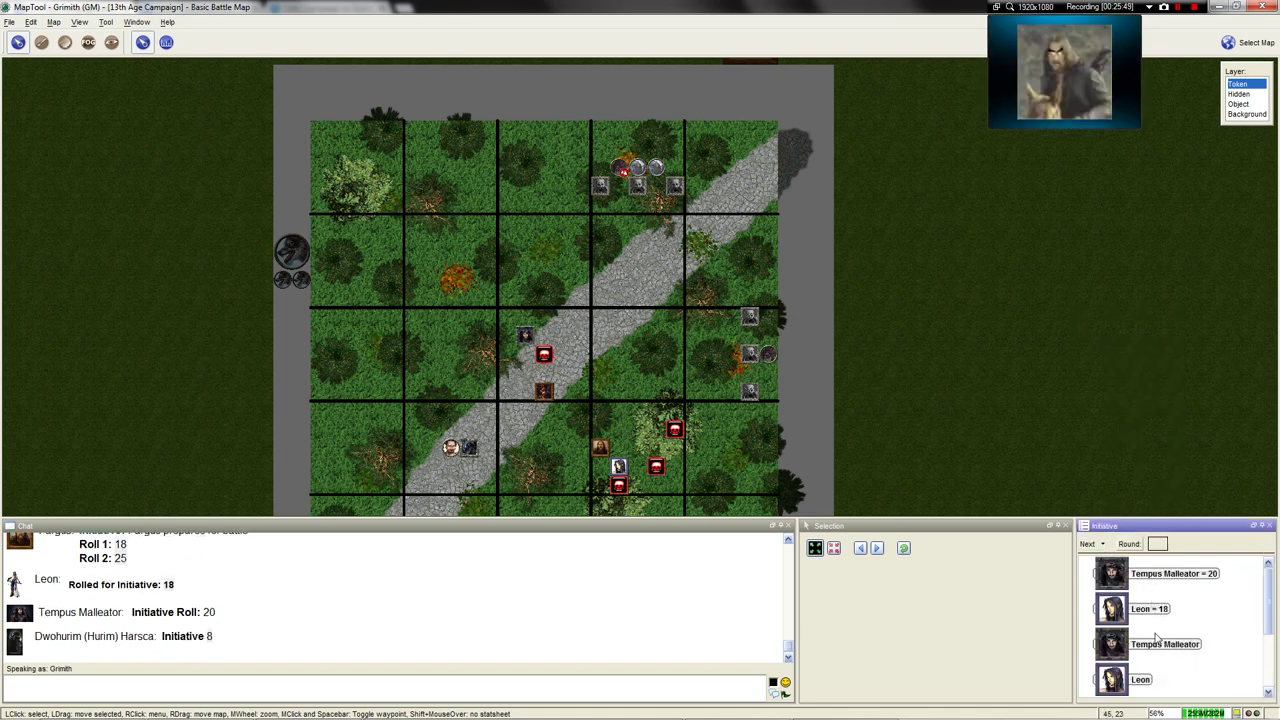
pyautogui.click(1158, 640)
pyautogui.rightClick(1162, 646)
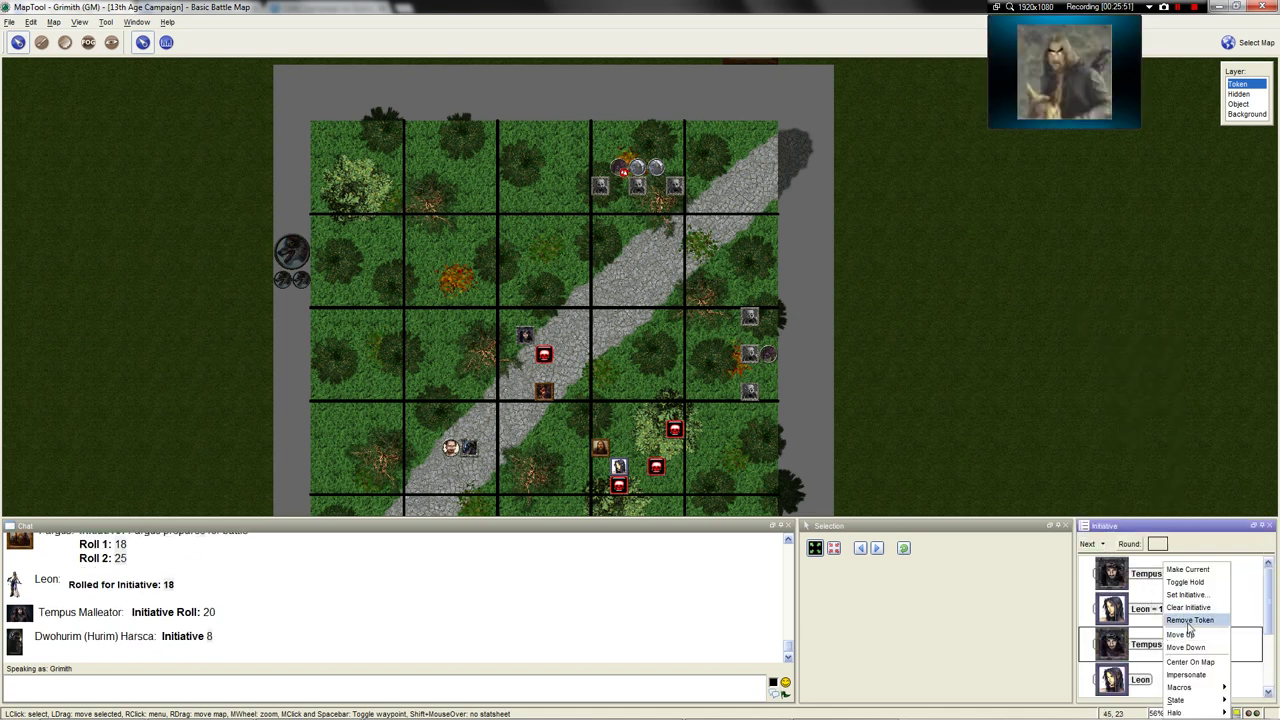
pyautogui.click(1181, 636)
pyautogui.rightClick(1136, 646)
pyautogui.click(1160, 634)
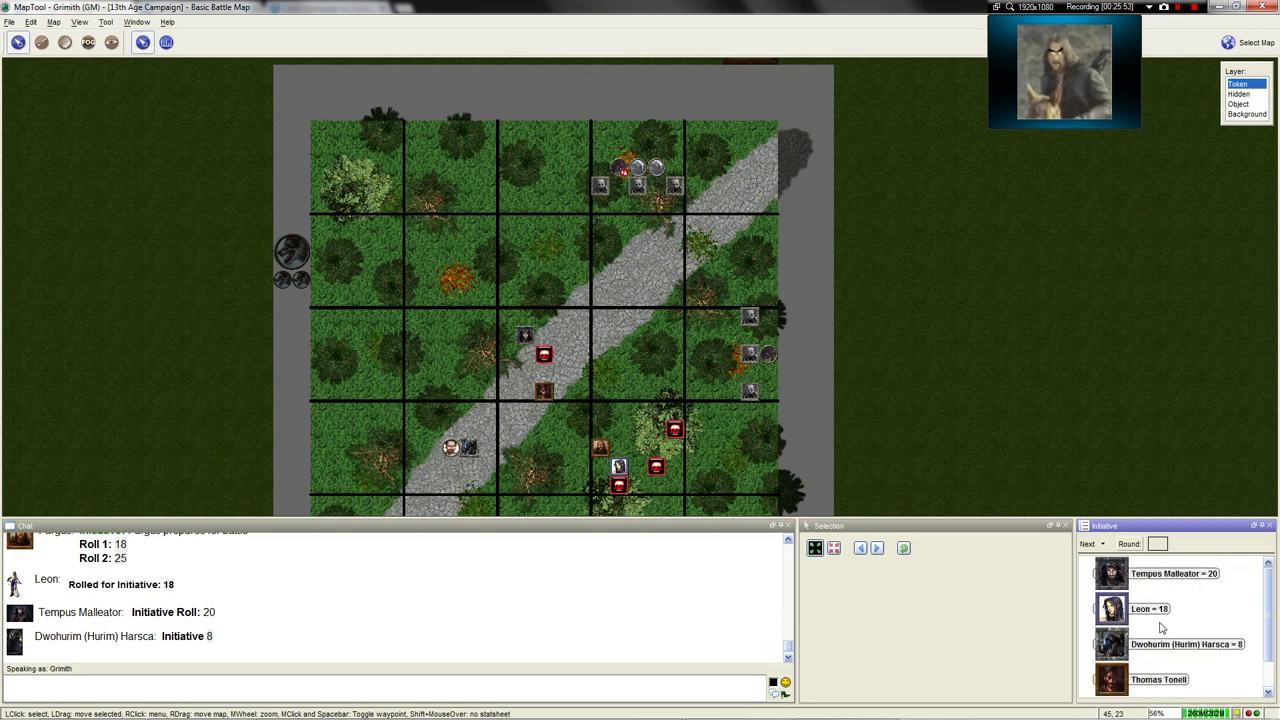
# Roll initiative for the Ettercap Acolyte and both Ettercap Hunters
pyautogui.scroll(-1, 1162, 632)
pyautogui.scroll(1, 1160, 640)
pyautogui.scroll(4, 798, 393)
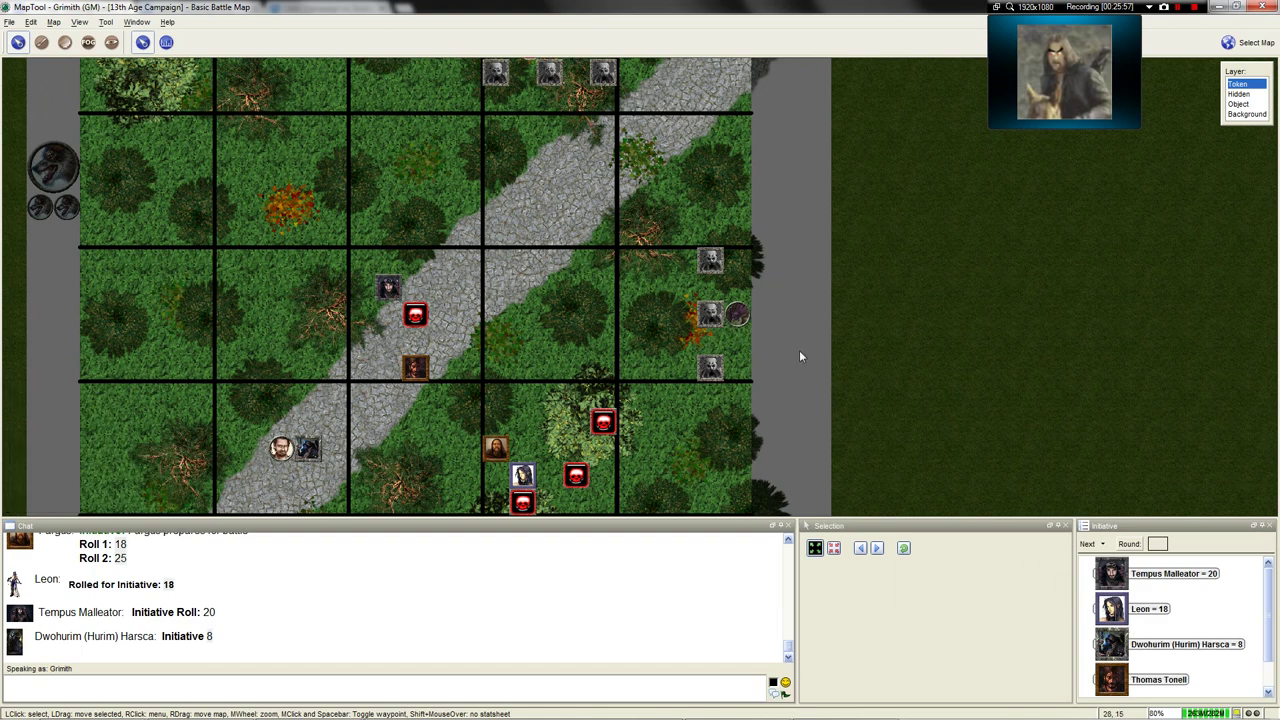
pyautogui.moveTo(799, 356); pyautogui.dragTo(803, 430)
pyautogui.moveTo(553, 170); pyautogui.dragTo(577, 208)
pyautogui.scroll(-5, 575, 256)
pyautogui.scroll(-2, 574, 300)
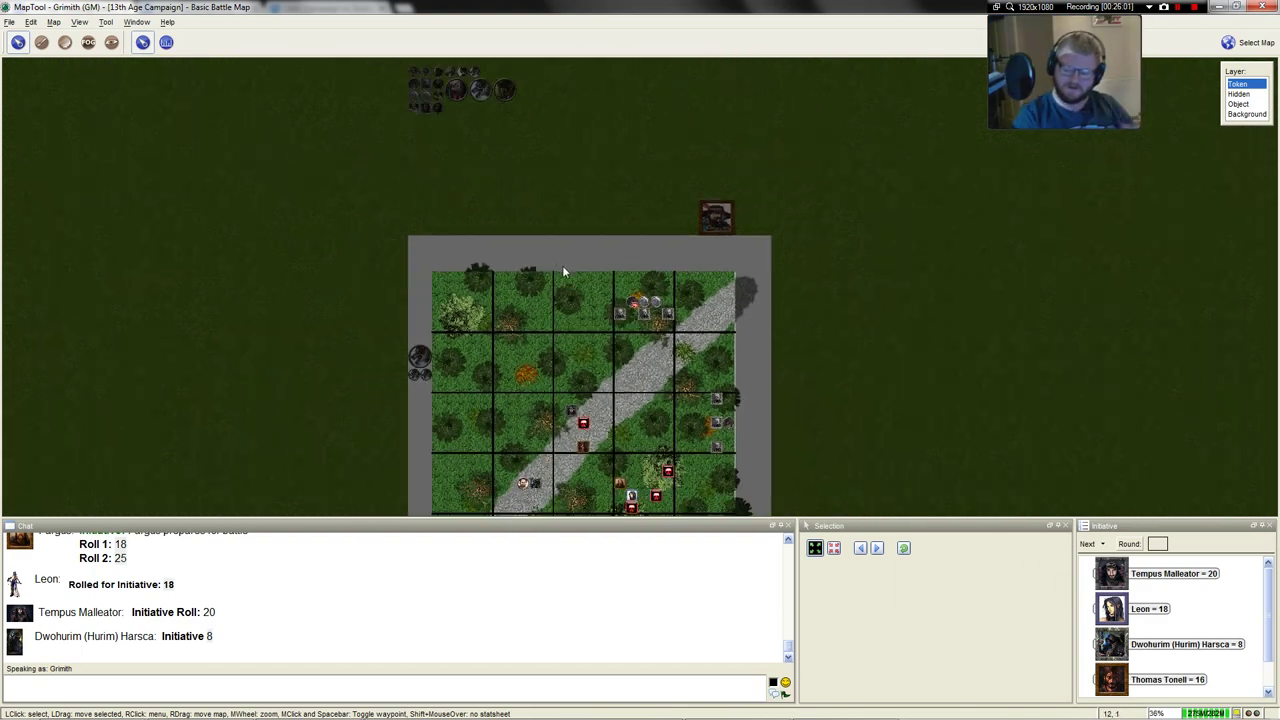
pyautogui.scroll(1, 456, 141)
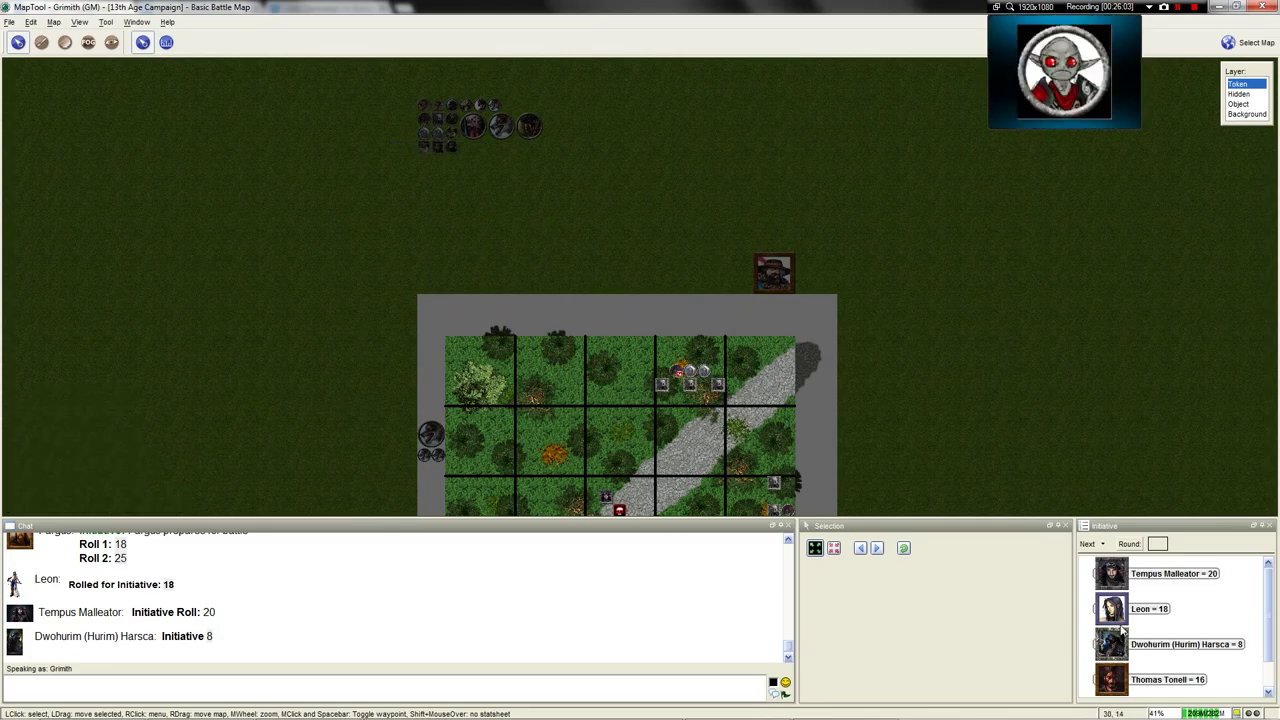
pyautogui.moveTo(747, 309); pyautogui.dragTo(707, 301)
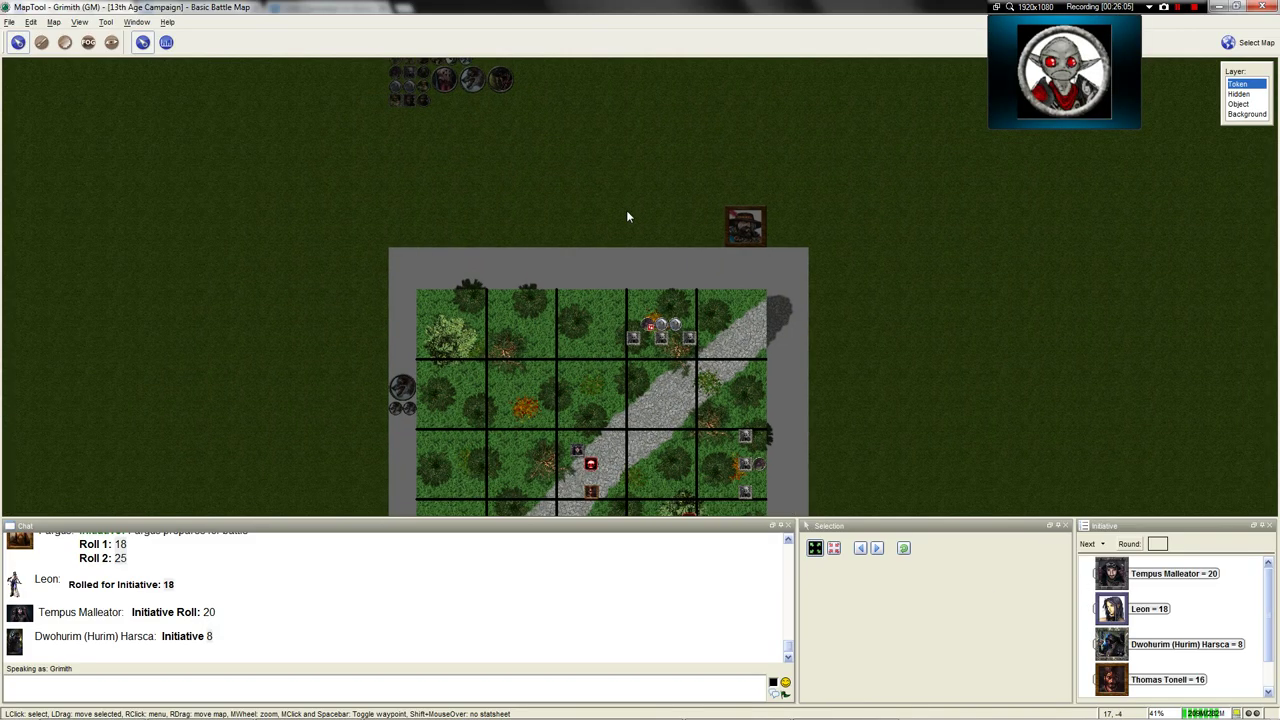
pyautogui.click(399, 121)
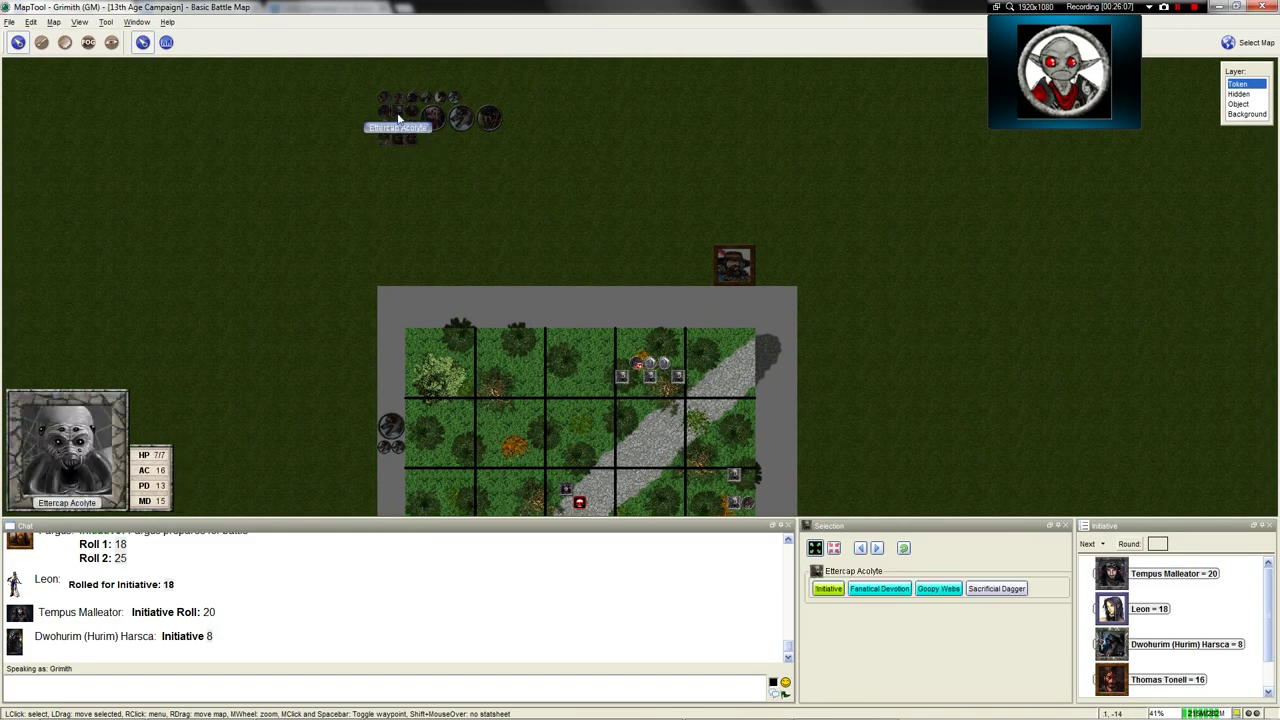
pyautogui.click(829, 589)
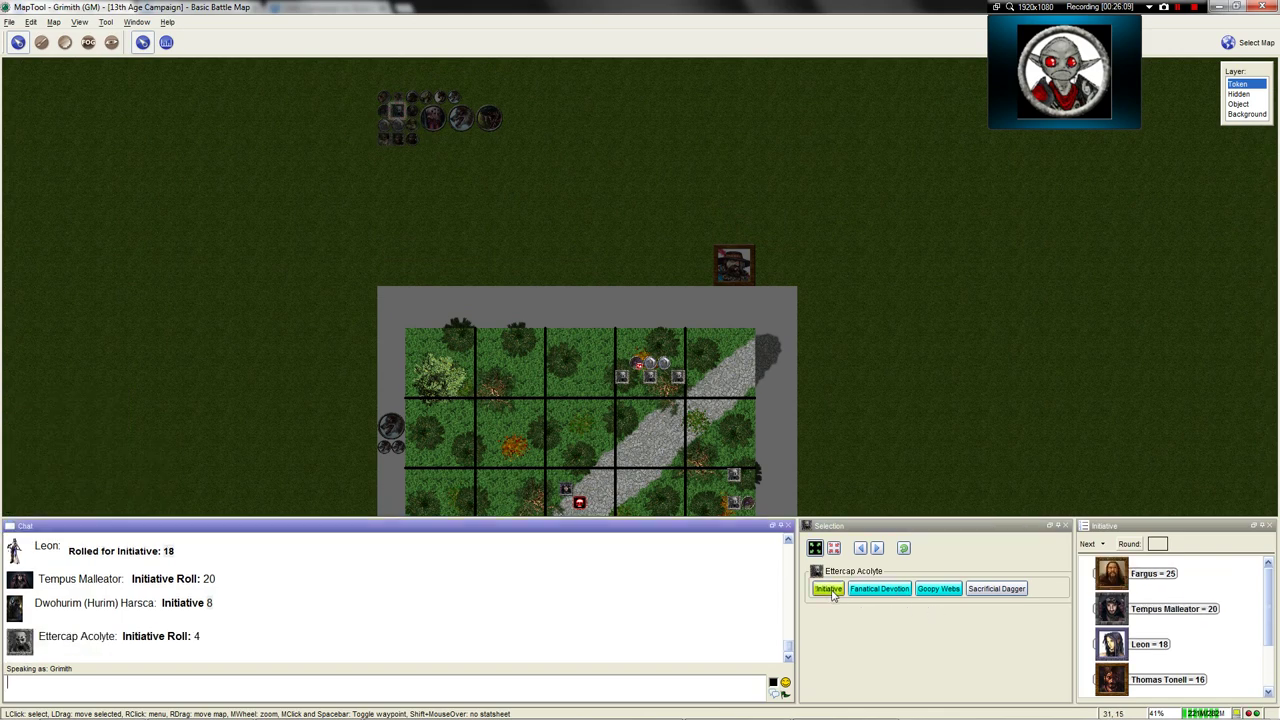
pyautogui.click(386, 112)
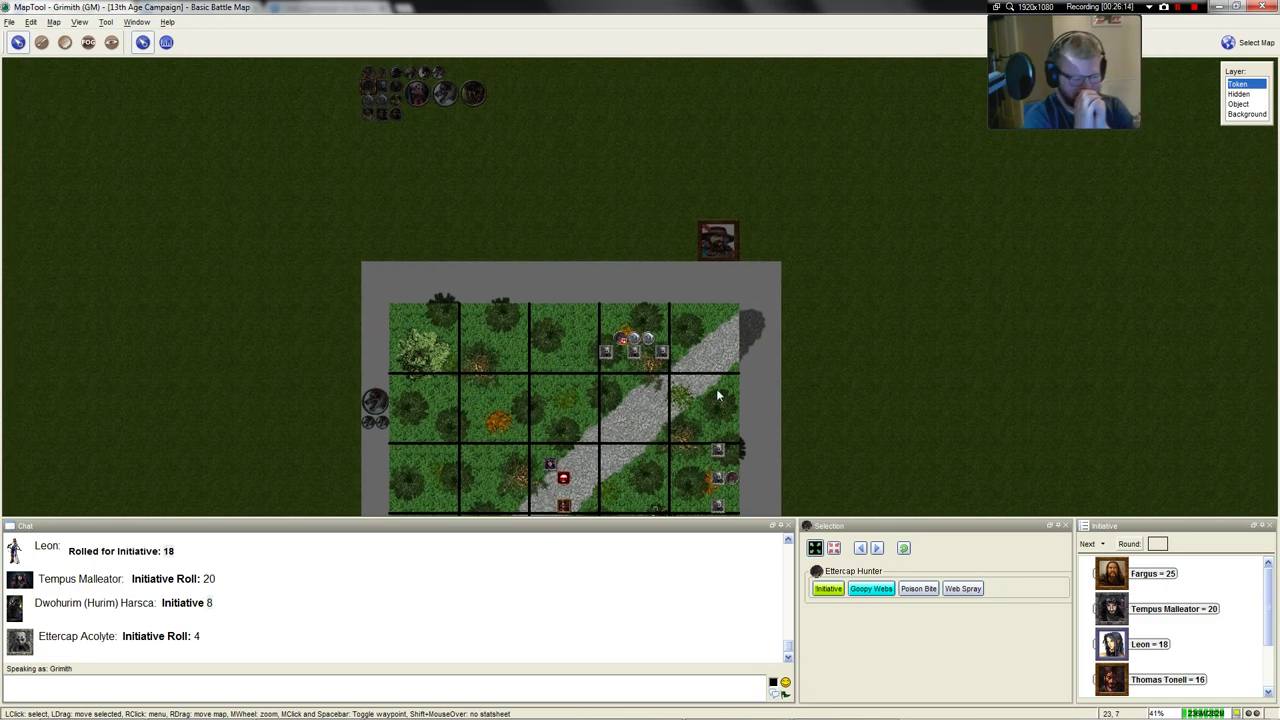
pyautogui.click(829, 589)
pyautogui.click(833, 590)
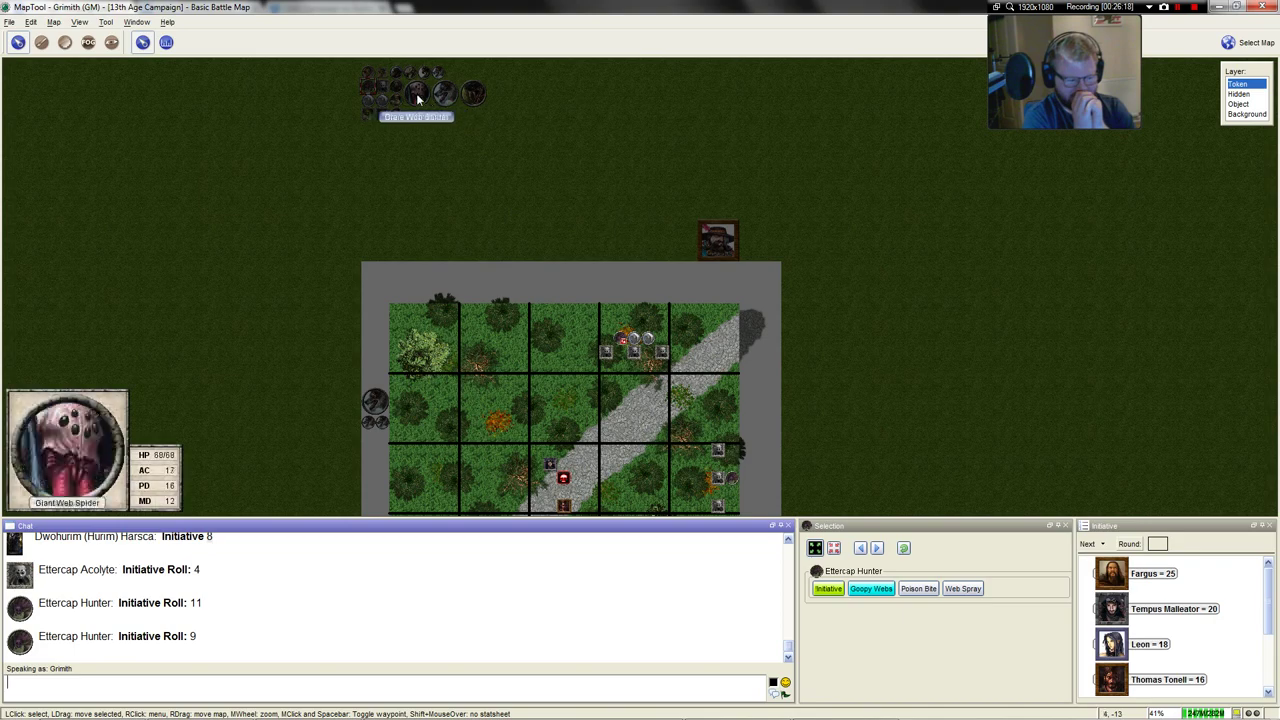
# Roll initiative for the Drow Archers, including the 2nd-level archer
pyautogui.click(645, 343)
pyautogui.scroll(5, 645, 345)
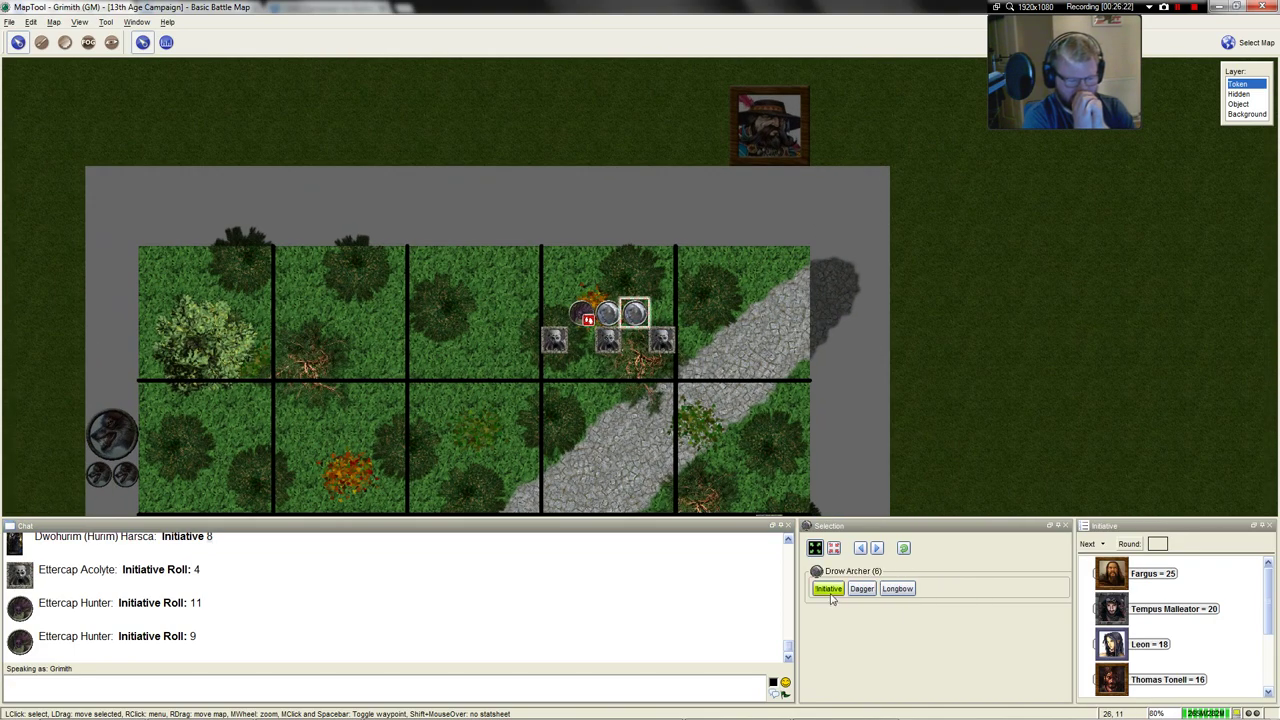
pyautogui.click(829, 590)
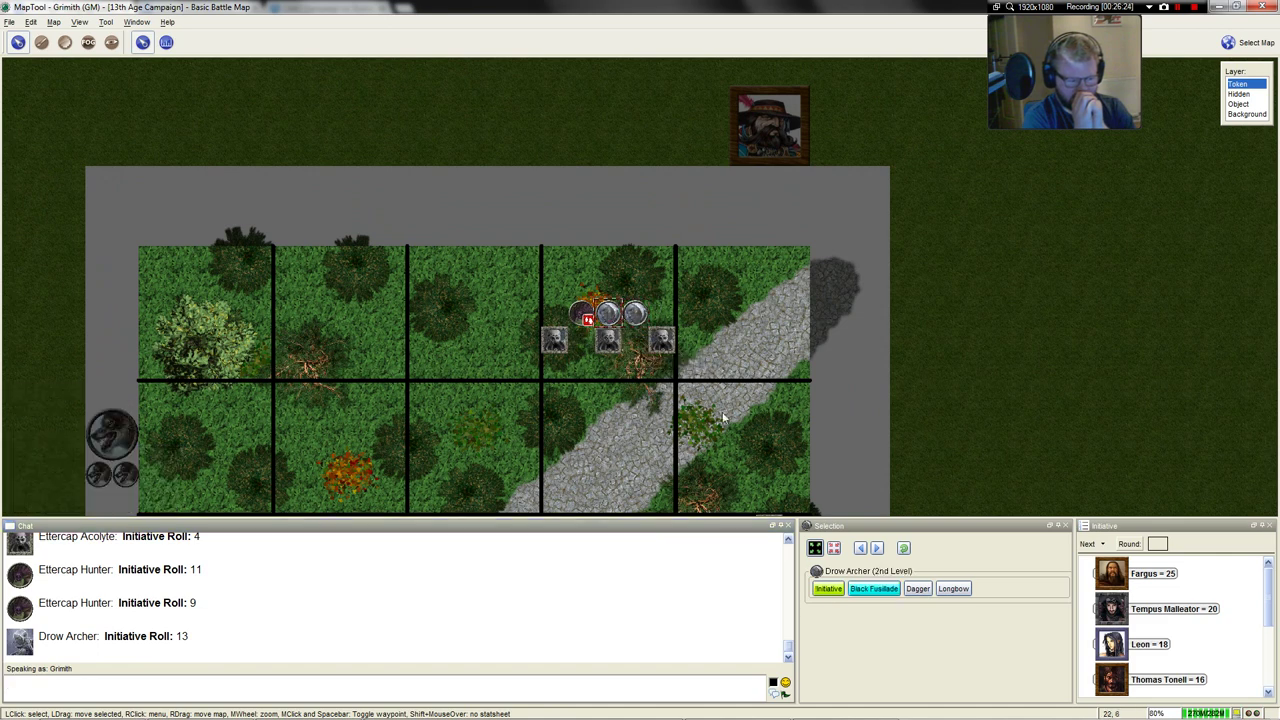
pyautogui.click(829, 590)
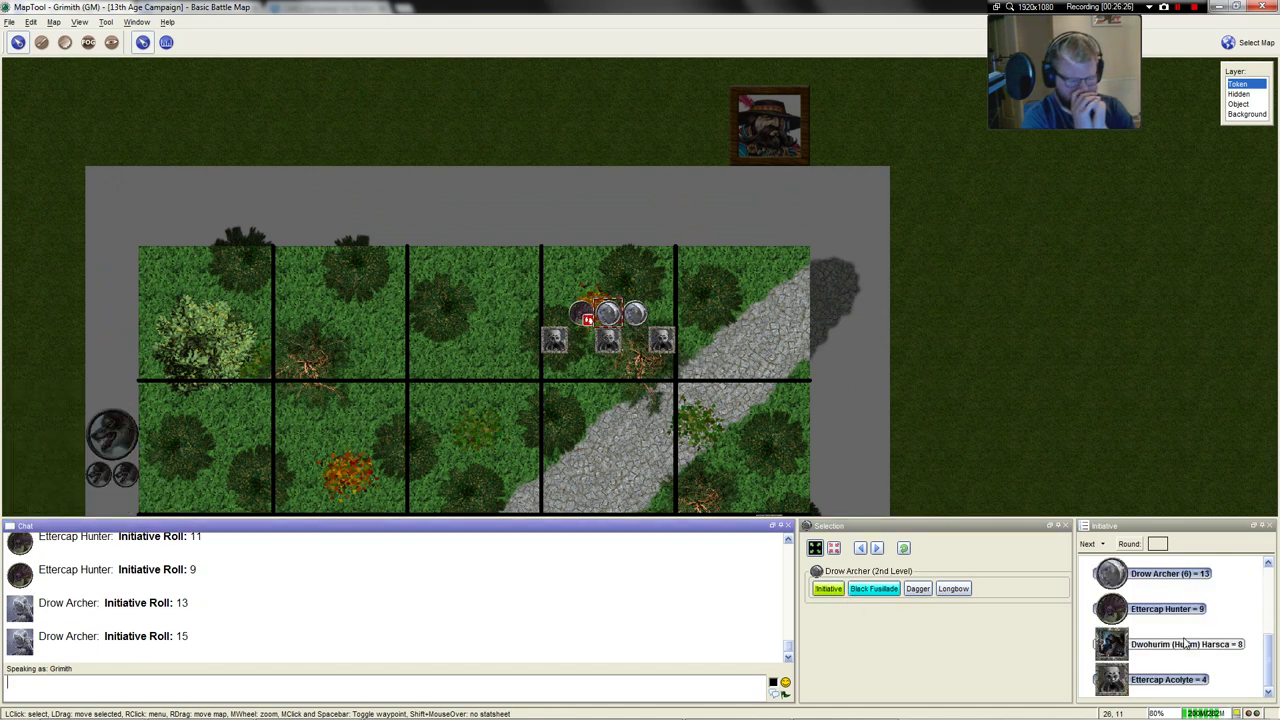
# Sort the initiative order by score and add the Escalation Die to it
pyautogui.click(1102, 544)
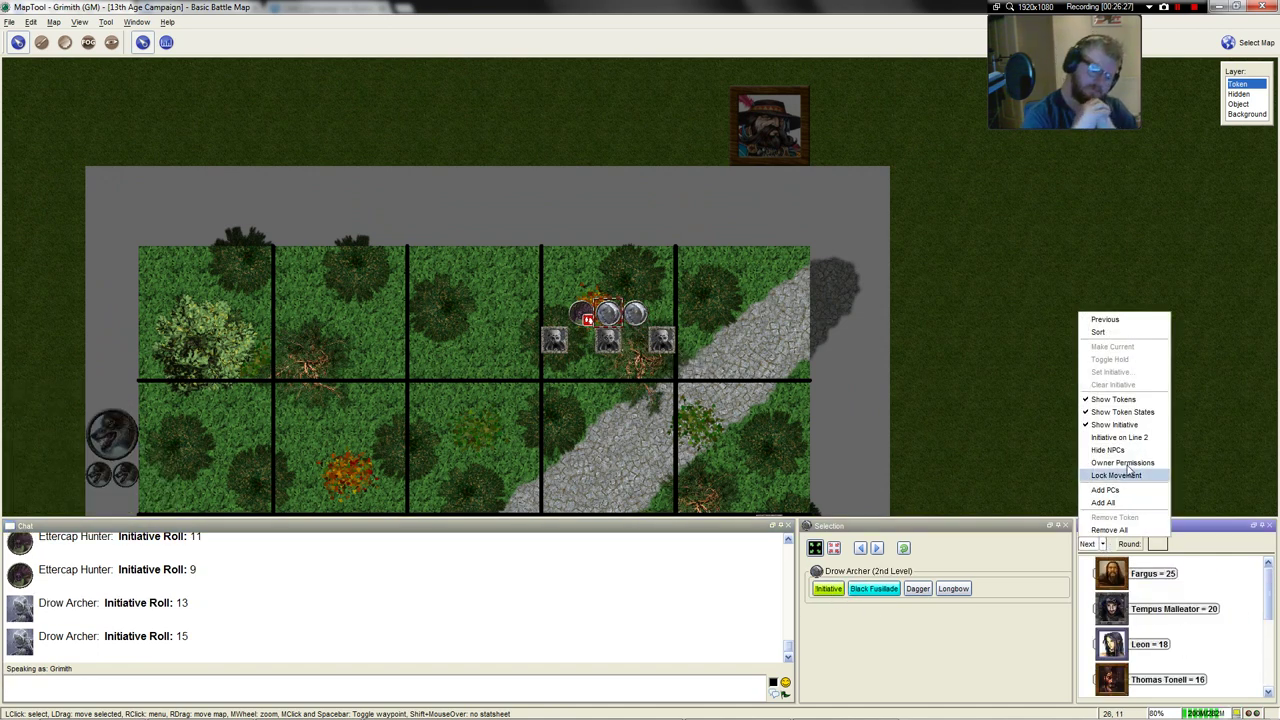
pyautogui.click(1104, 332)
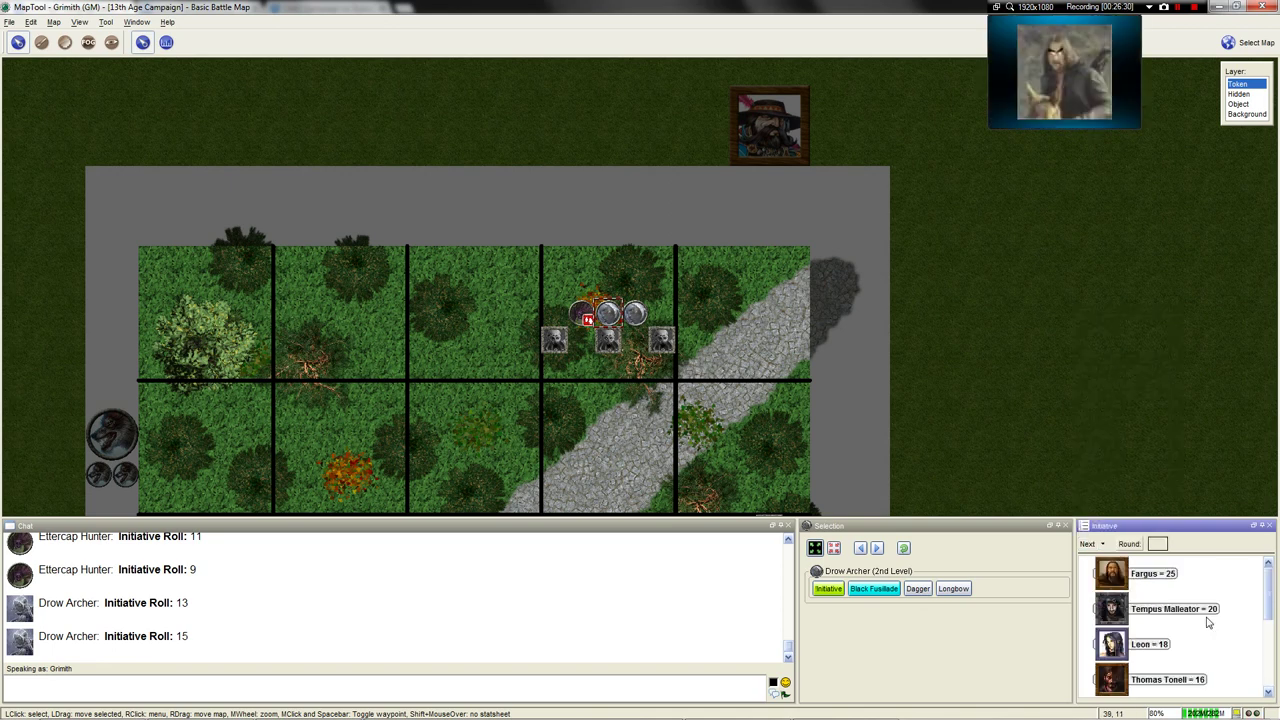
pyautogui.scroll(-3, 1170, 617)
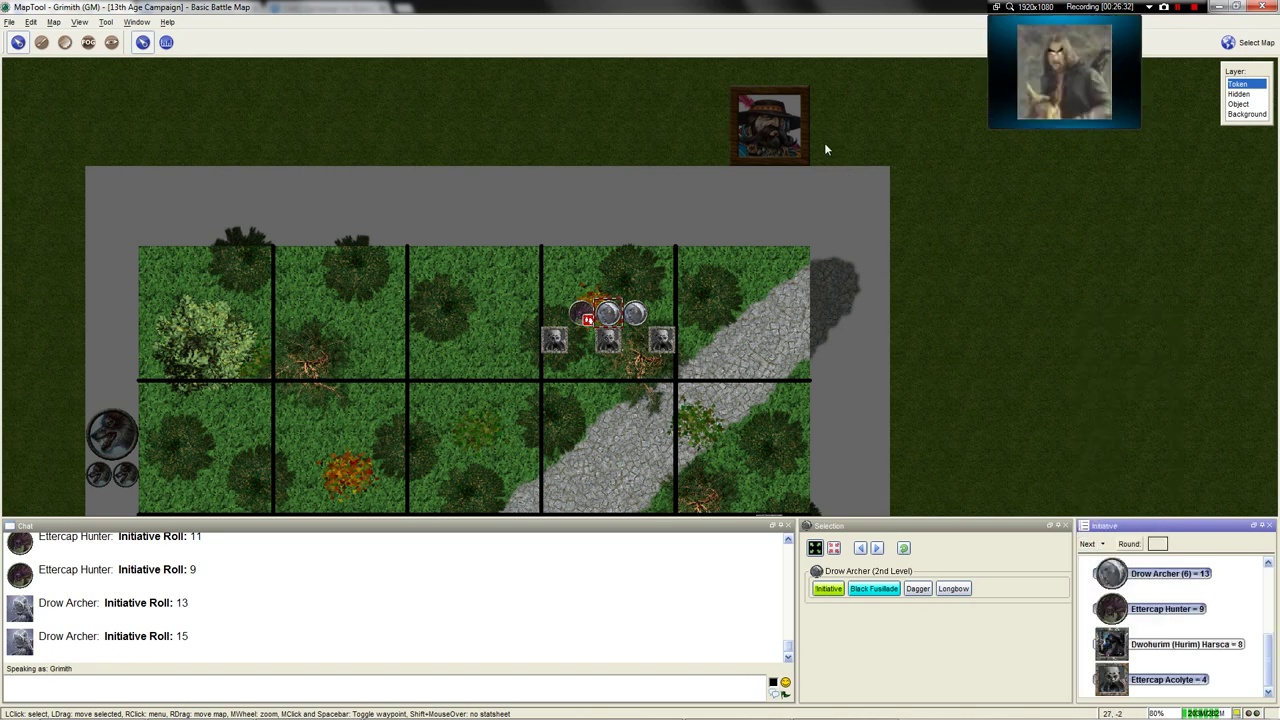
pyautogui.click(801, 136)
pyautogui.rightClick(760, 136)
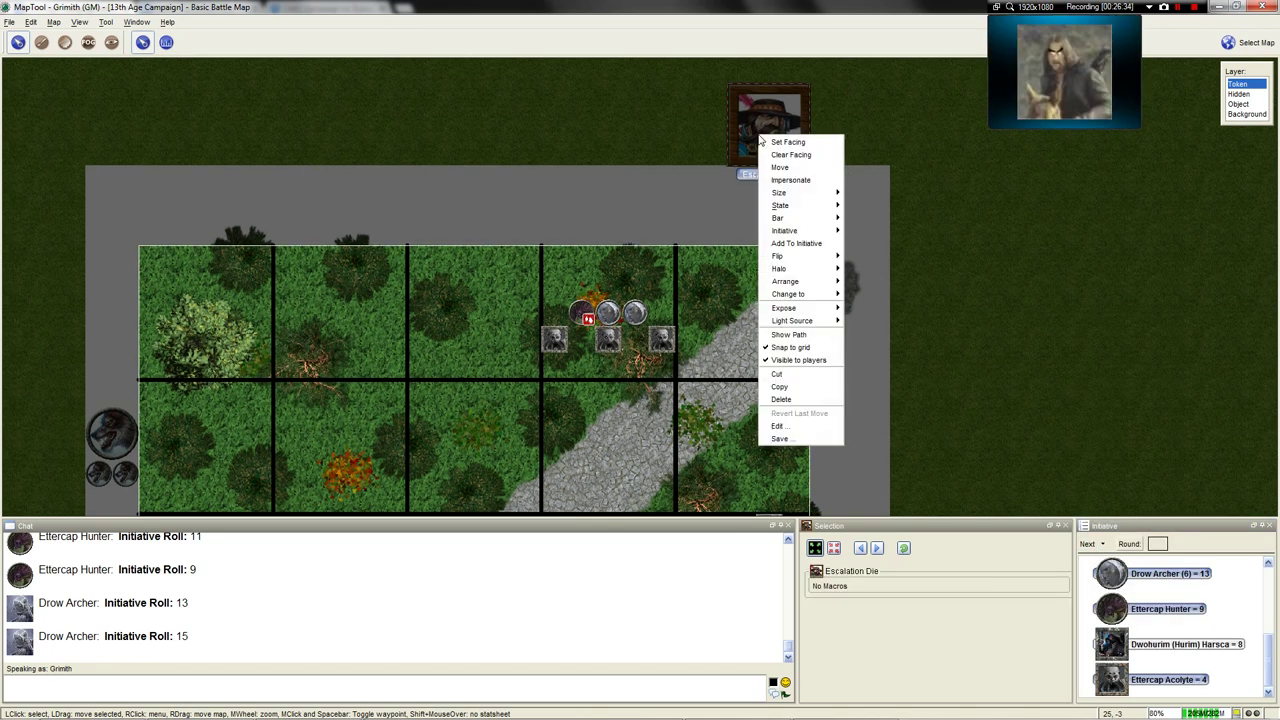
pyautogui.click(792, 247)
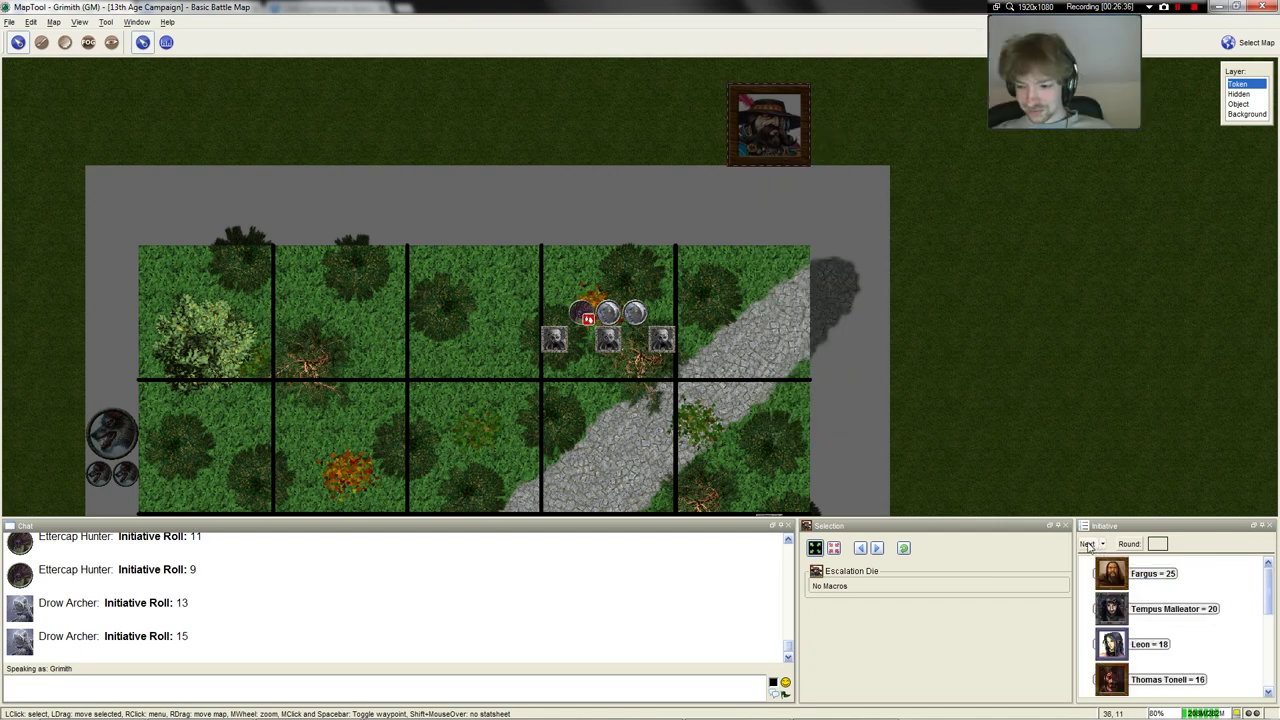
pyautogui.click(1088, 545)
pyautogui.scroll(-2, 889, 292)
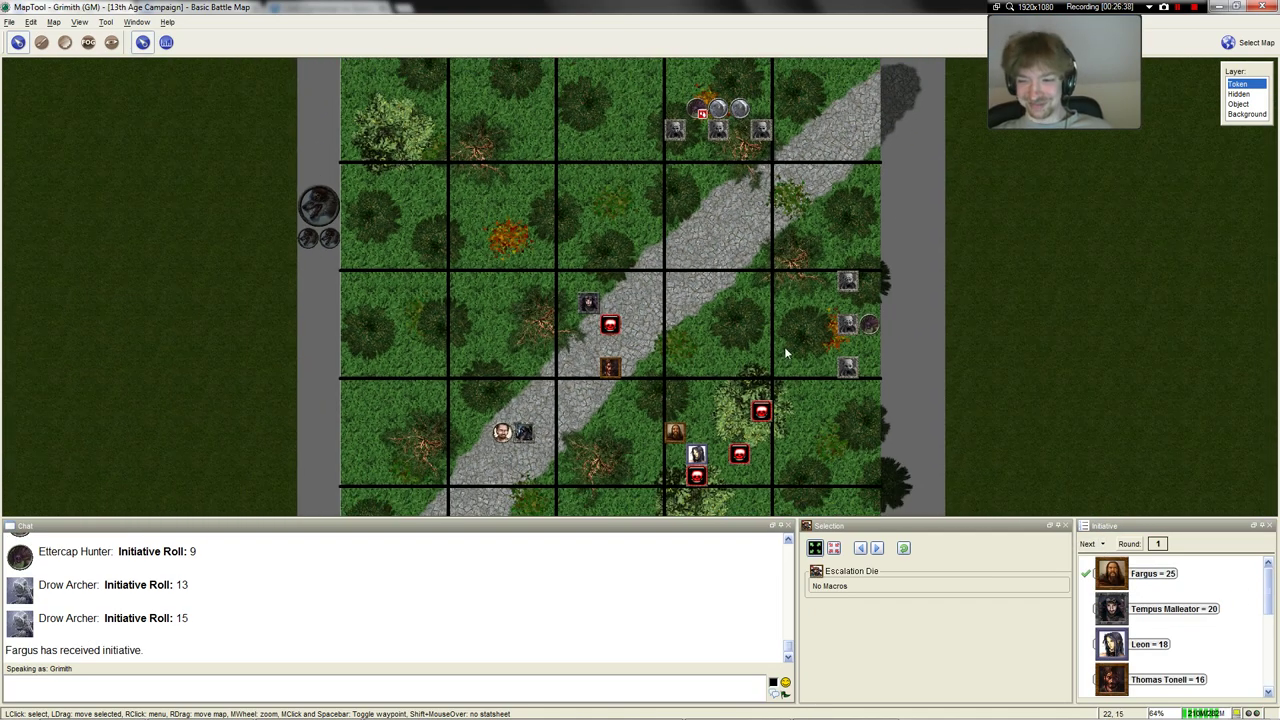
pyautogui.moveTo(784, 346); pyautogui.dragTo(778, 269)
pyautogui.scroll(-1, 778, 290)
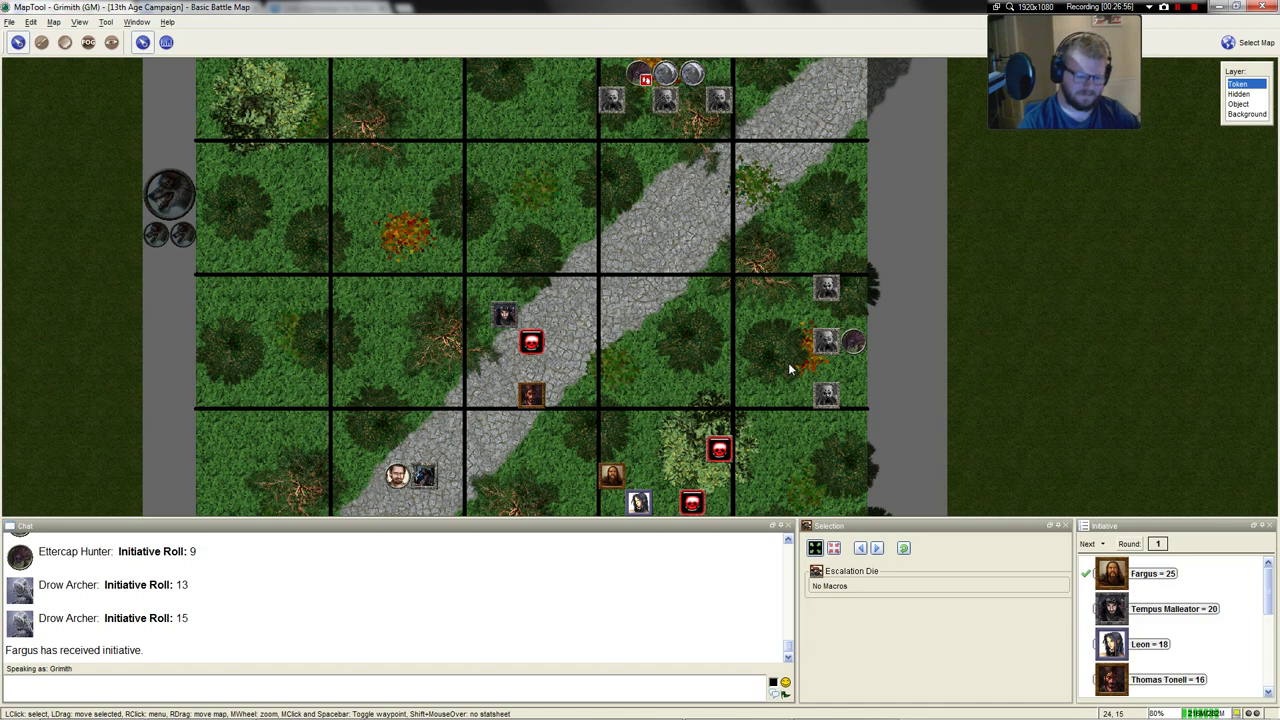
pyautogui.moveTo(672, 148)
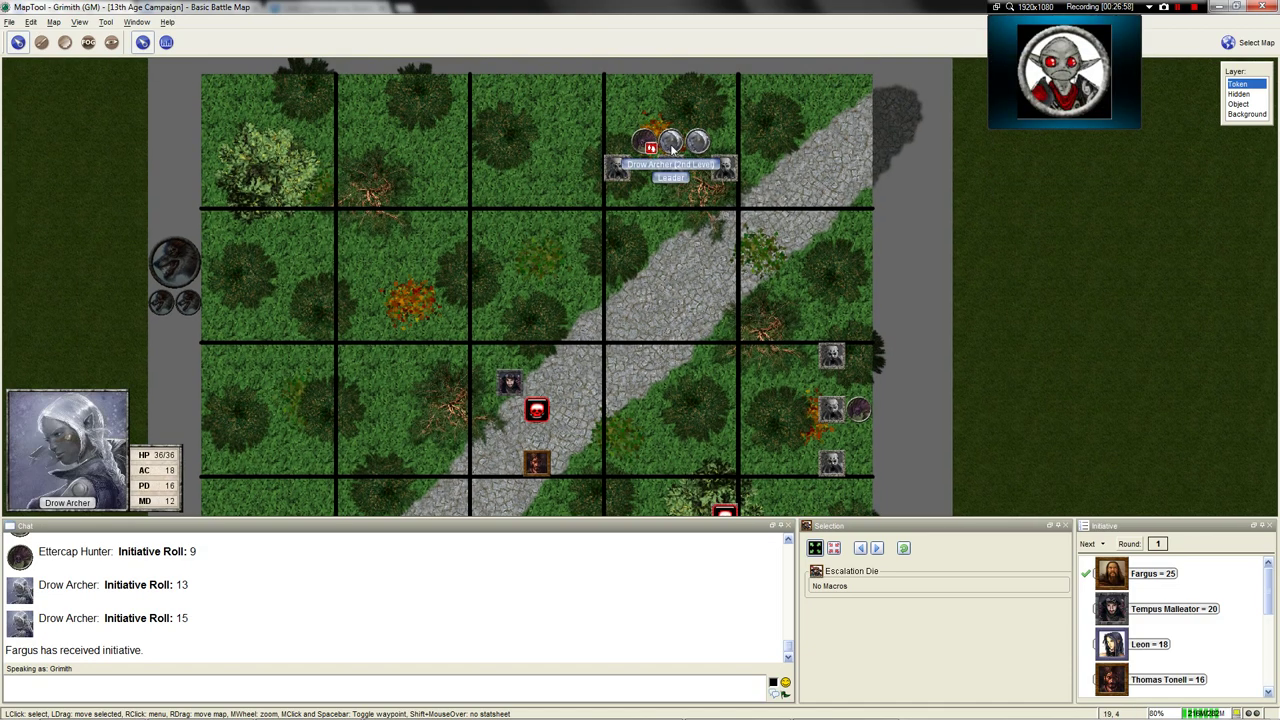
pyautogui.moveTo(672, 148); pyautogui.dragTo(670, 113)
pyautogui.click(743, 203)
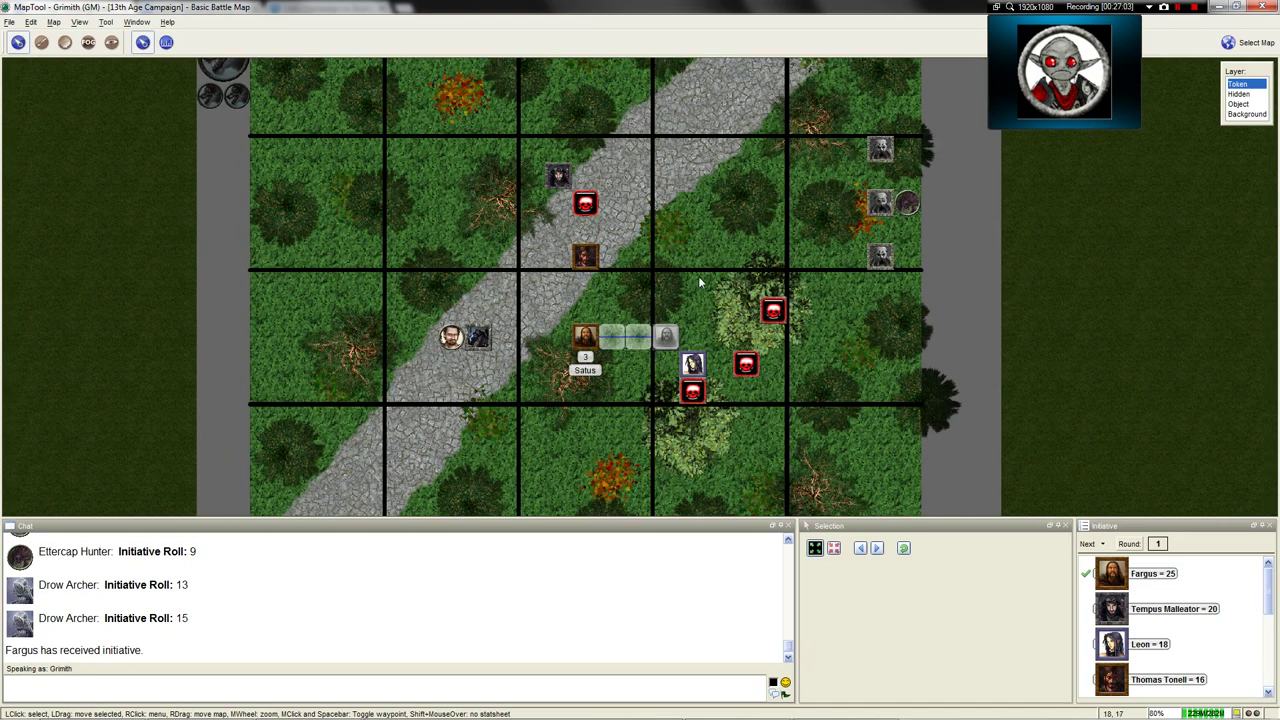
pyautogui.moveTo(700, 283); pyautogui.dragTo(656, 313)
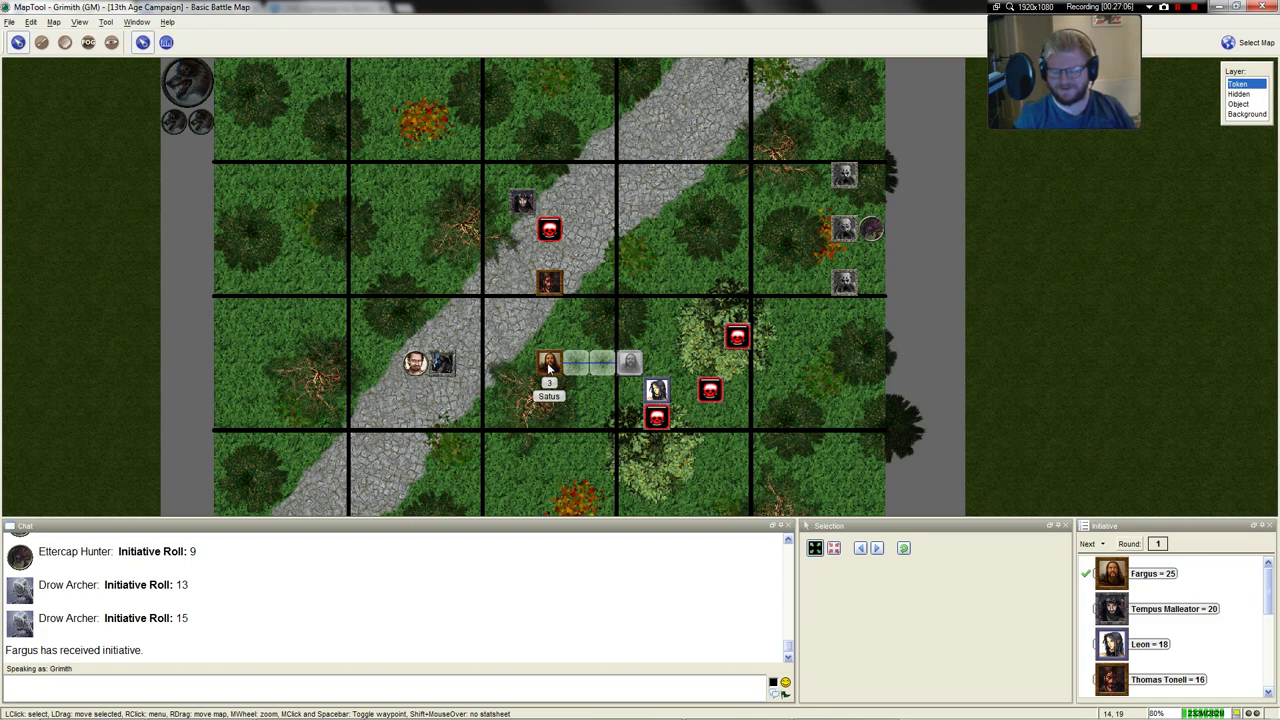
pyautogui.scroll(1, 548, 370)
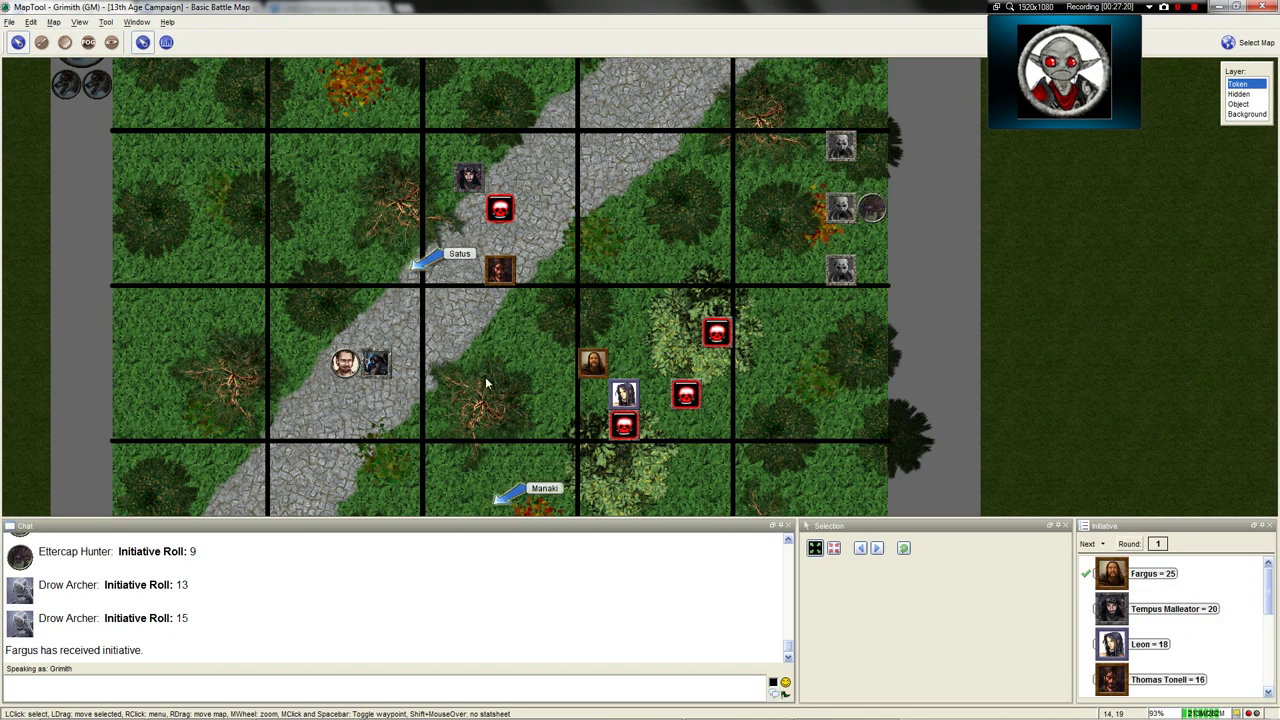
pyautogui.press('space')
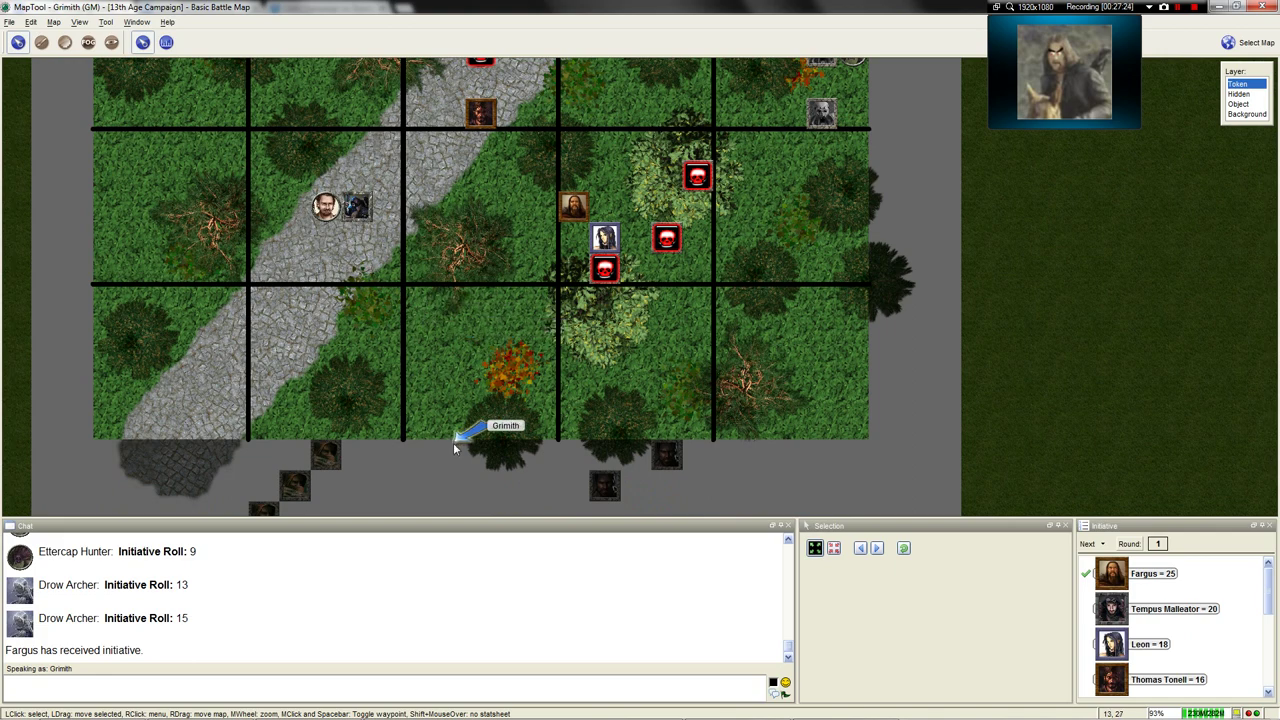
pyautogui.scroll(-5, 473, 358)
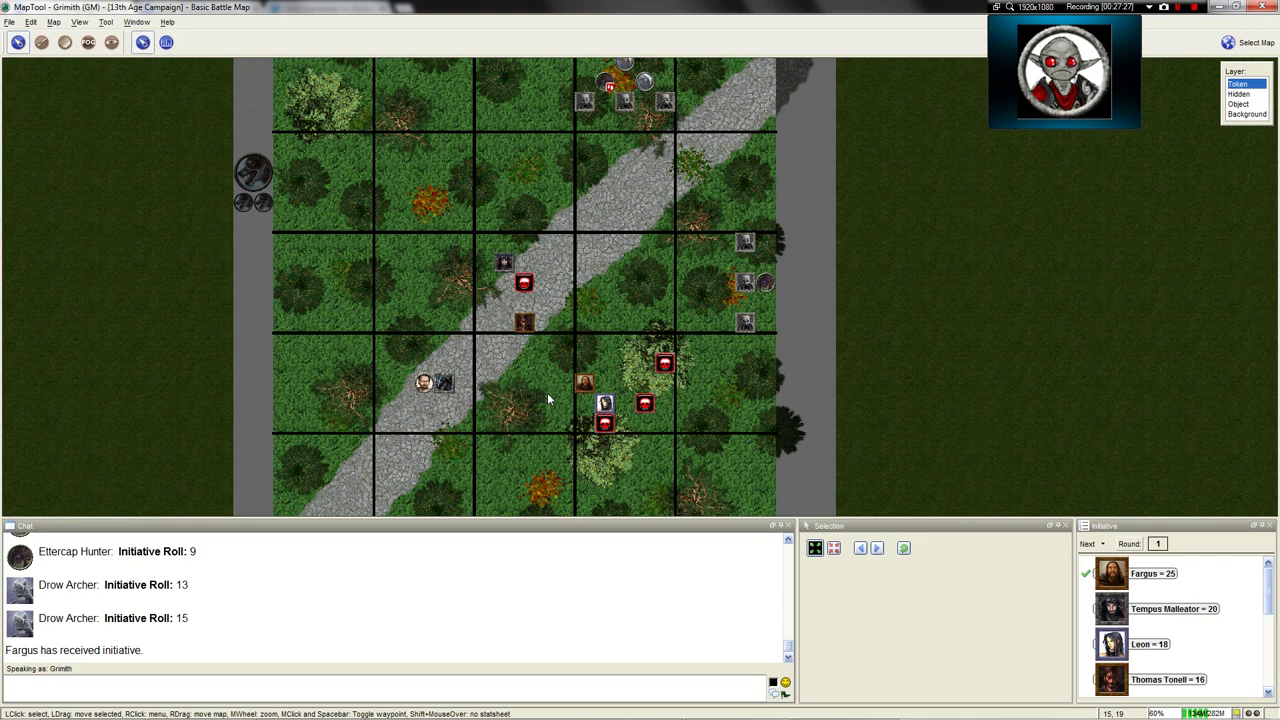
pyautogui.moveTo(547, 392); pyautogui.dragTo(550, 309)
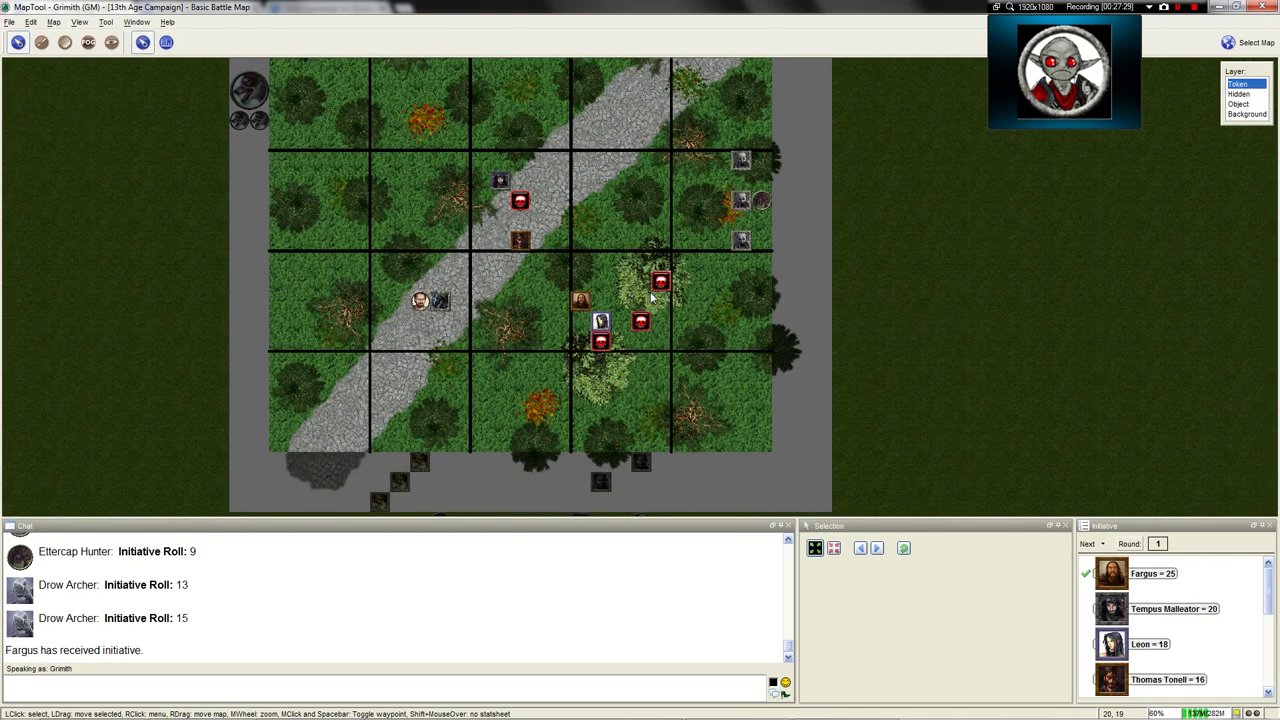
pyautogui.moveTo(652, 298); pyautogui.dragTo(645, 316)
pyautogui.scroll(1, 643, 316)
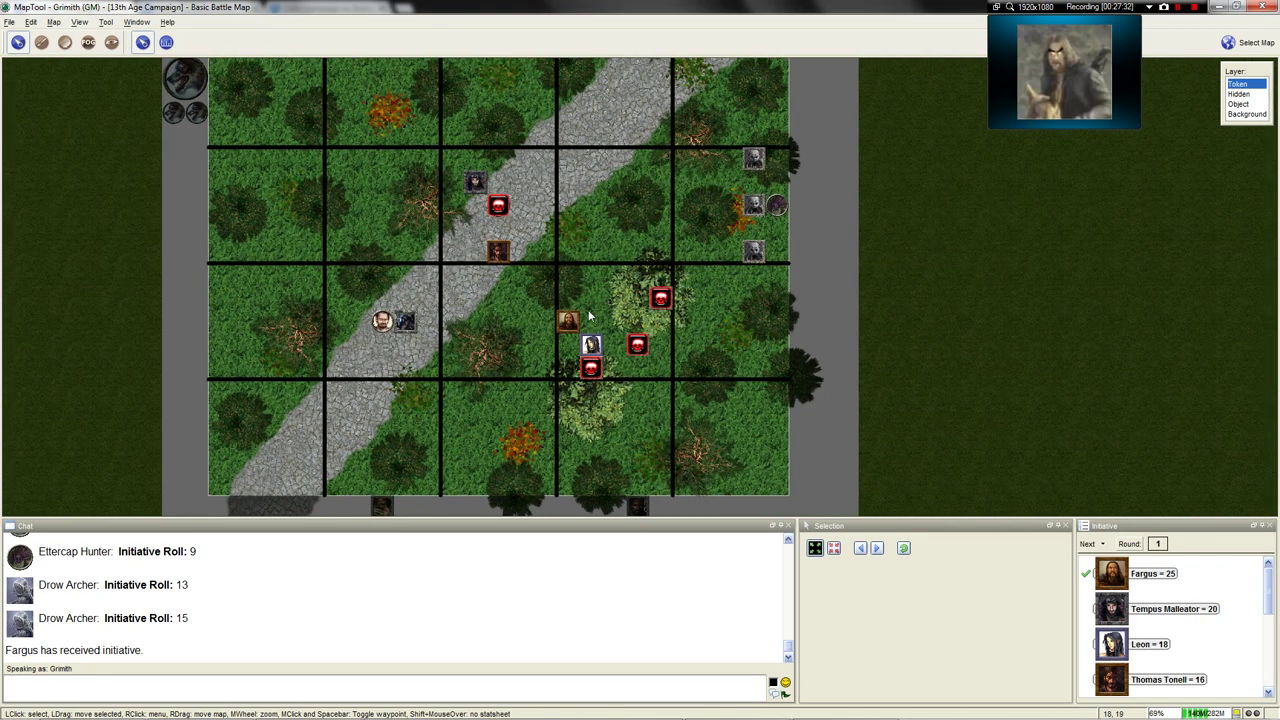
pyautogui.moveTo(572, 320)
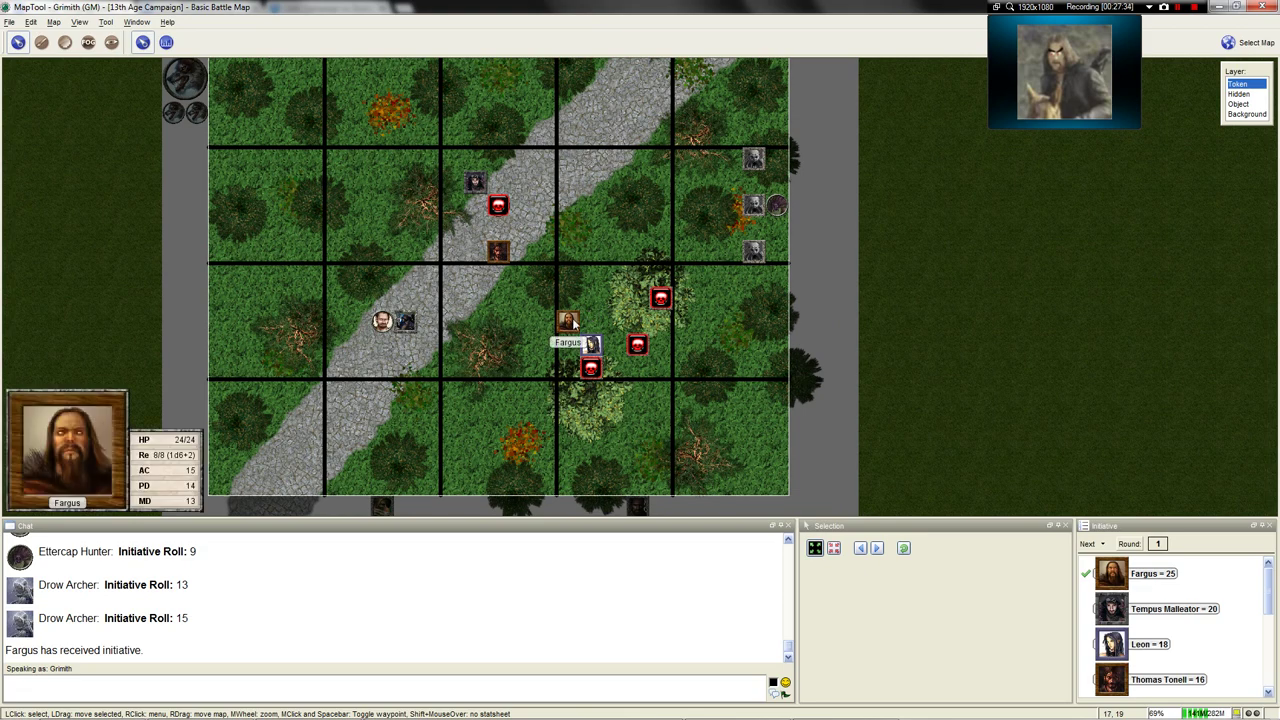
pyautogui.moveTo(510, 256)
pyautogui.scroll(-1, 579, 300)
pyautogui.scroll(2, 579, 300)
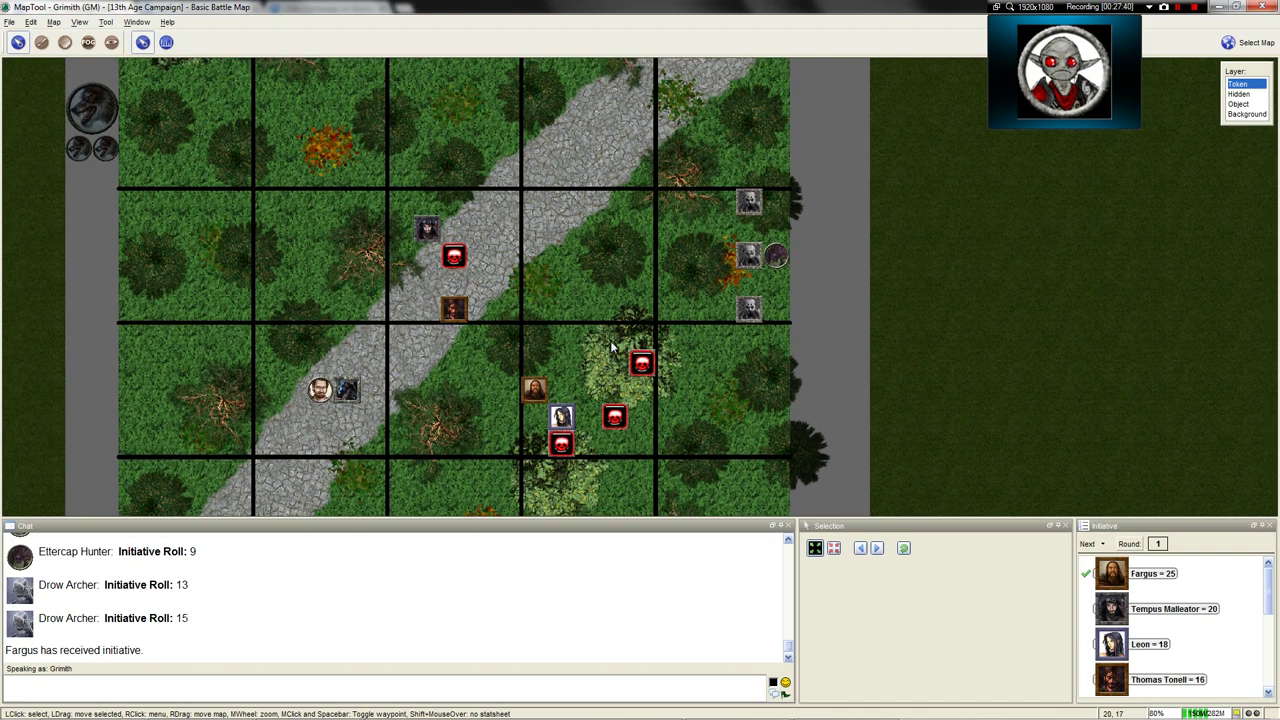
pyautogui.moveTo(545, 107); pyautogui.dragTo(532, 198)
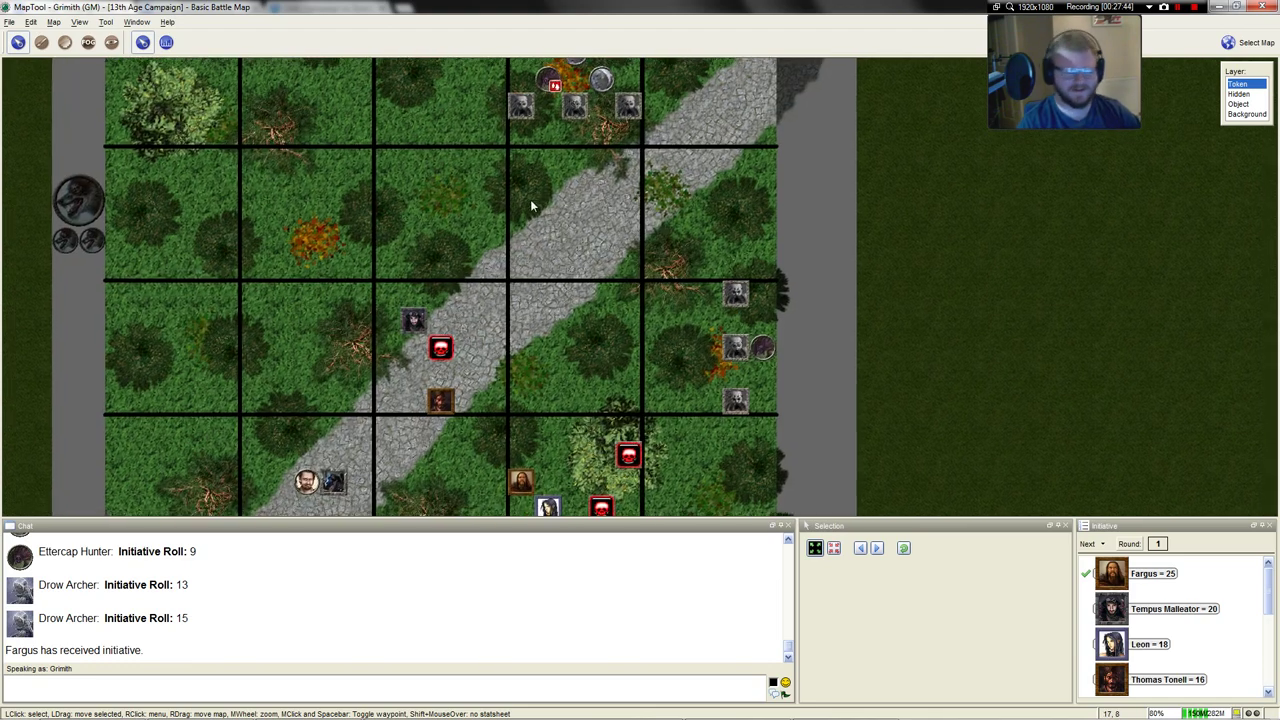
pyautogui.scroll(-1, 532, 198)
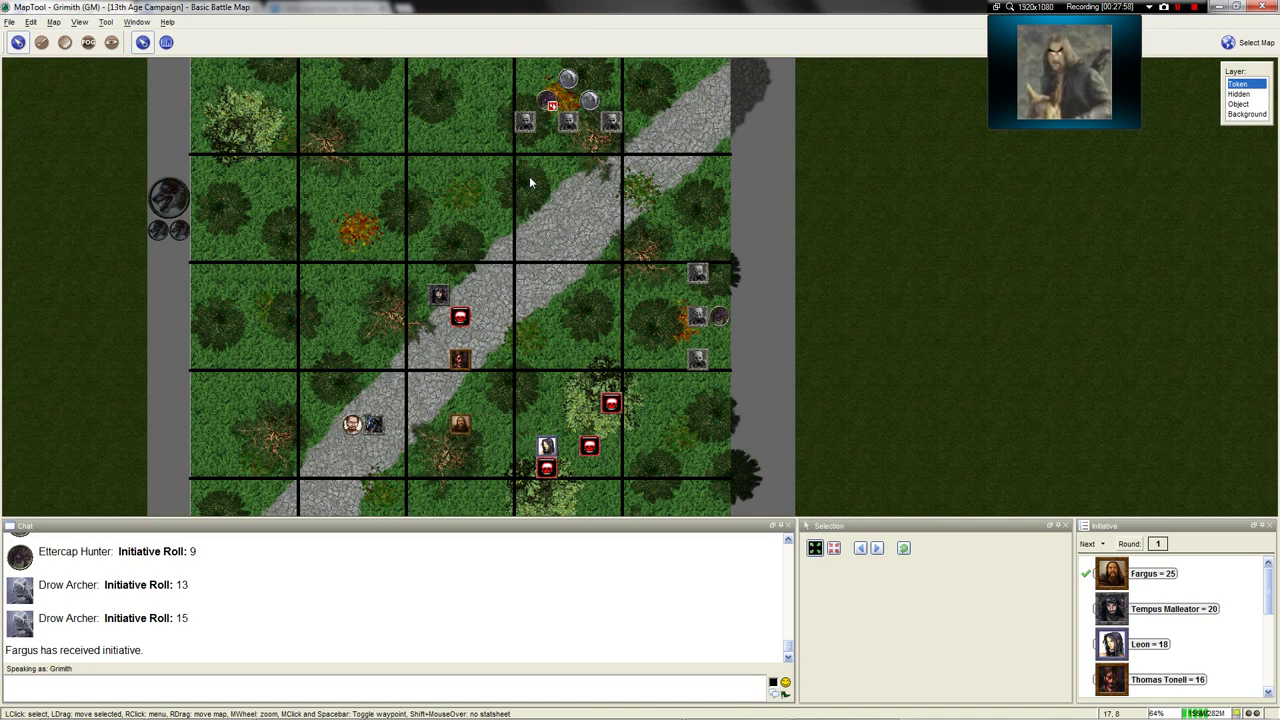
# Zoom the map in and out to review token positions while Fargus's Earth Strength card posts
pyautogui.scroll(3, 536, 335)
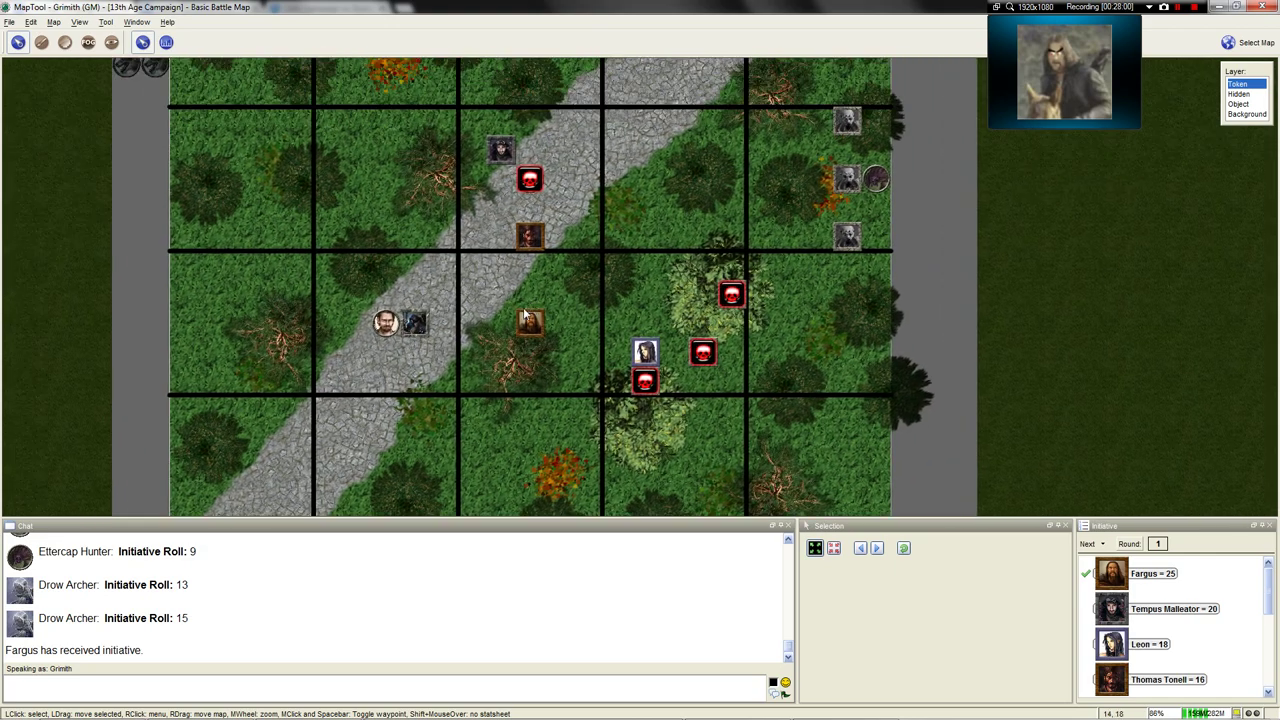
pyautogui.moveTo(410, 322)
pyautogui.scroll(1, 408, 320)
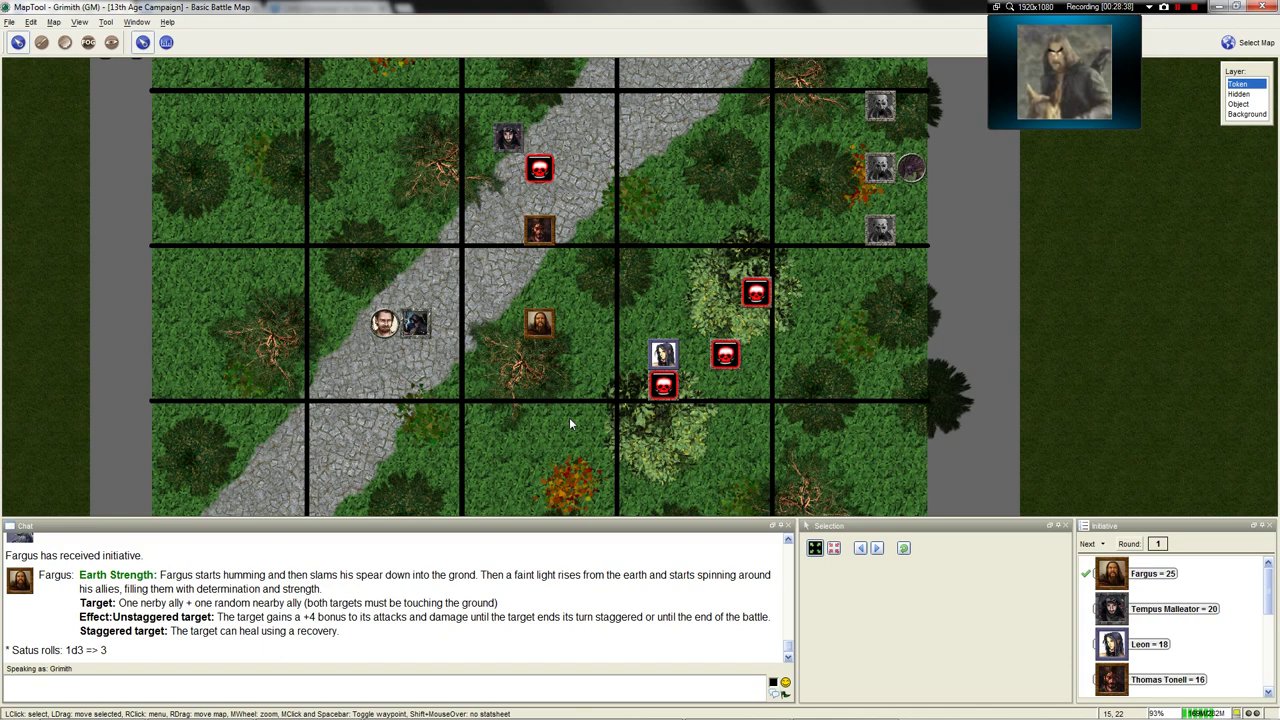
pyautogui.scroll(-4, 640, 307)
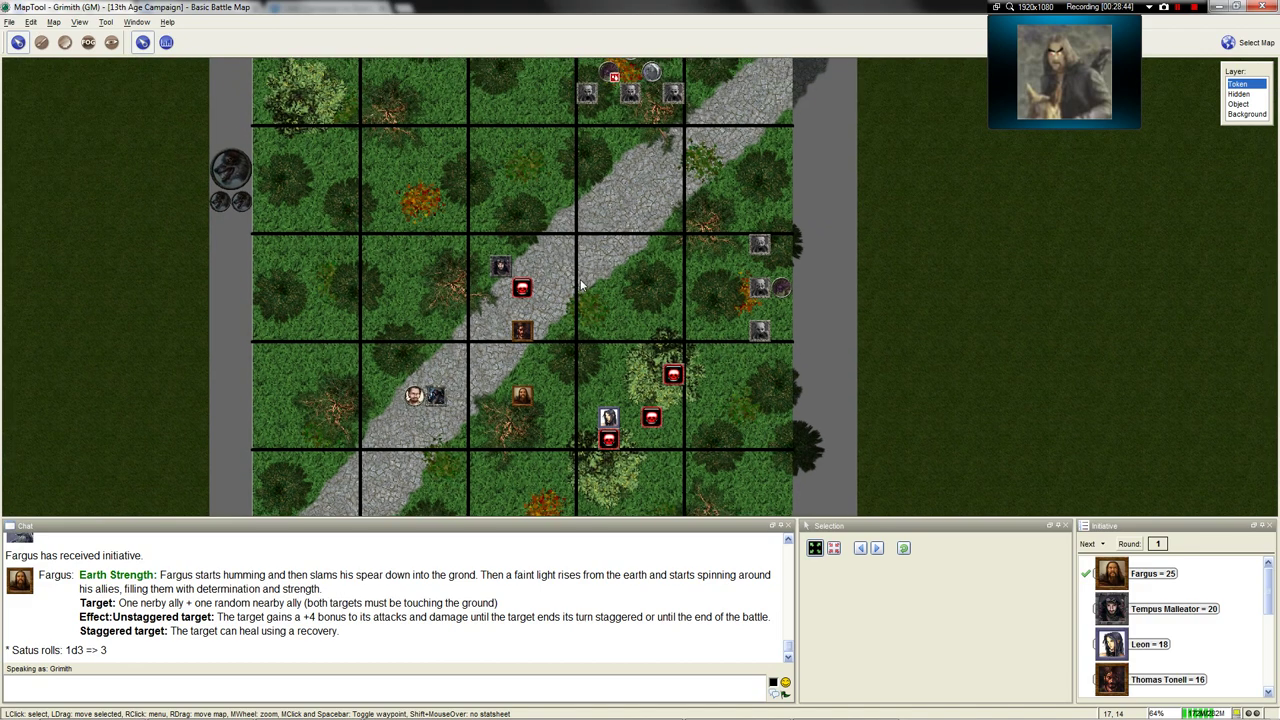
pyautogui.scroll(2, 580, 286)
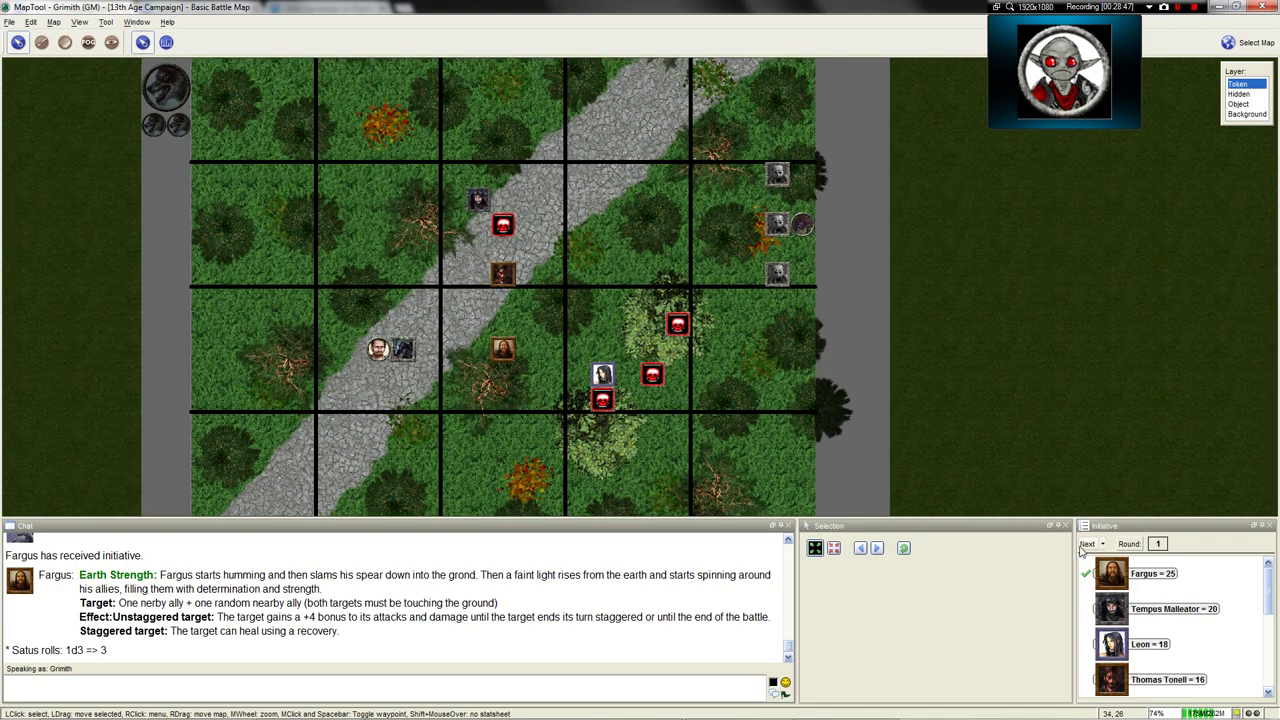
# Pass initiative from Fargus to Tempus Malleator, then pan the map to show more tokens
pyautogui.click(1086, 545)
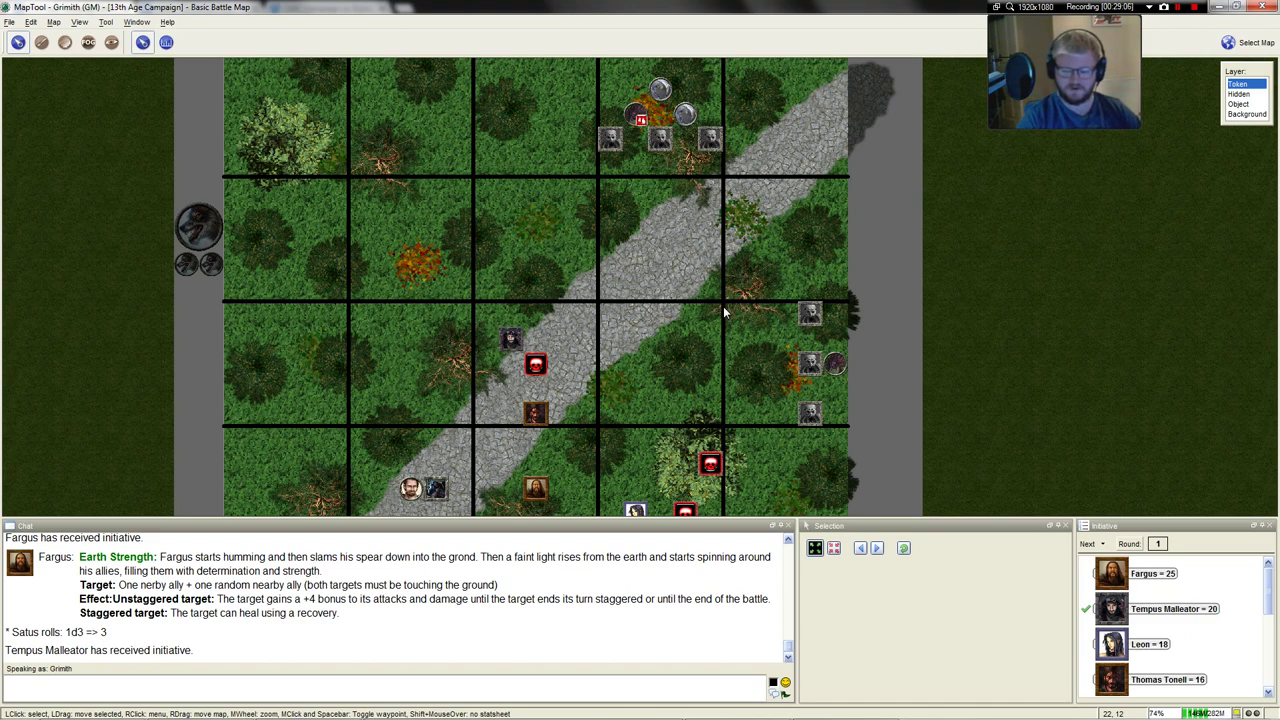
pyautogui.scroll(1, 724, 313)
pyautogui.scroll(-1, 810, 356)
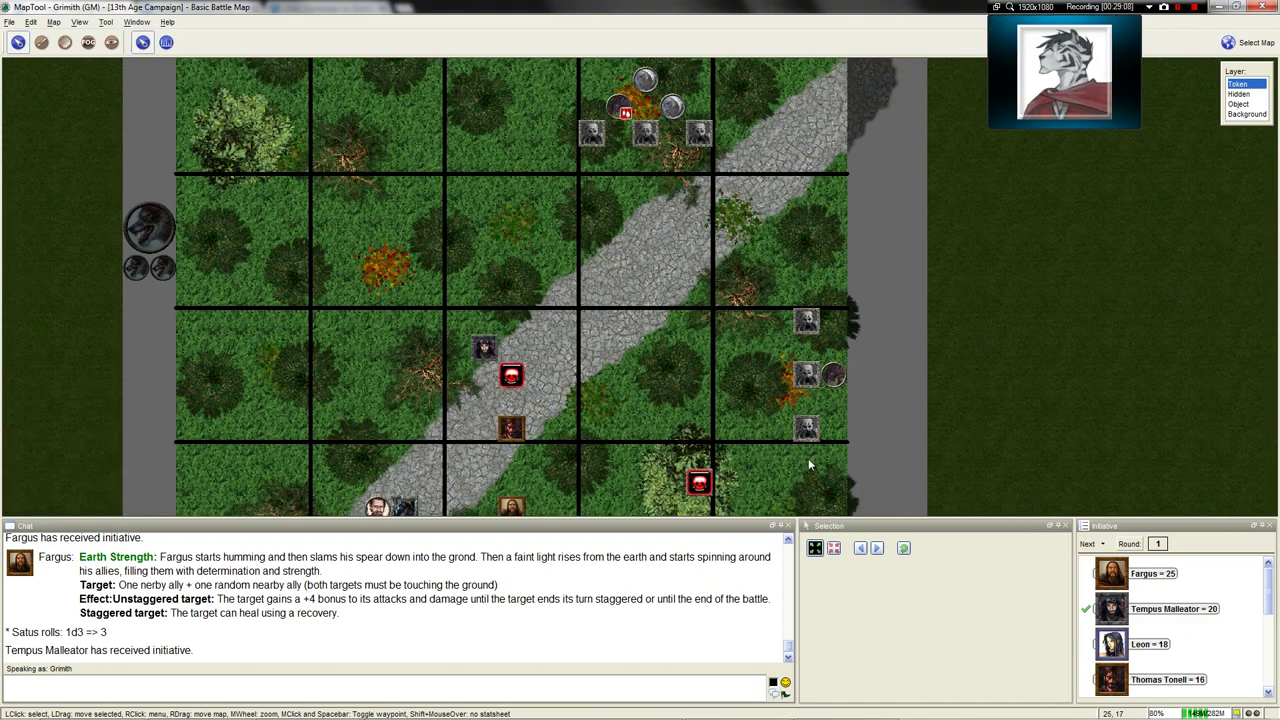
pyautogui.moveTo(800, 388)
pyautogui.press('space')
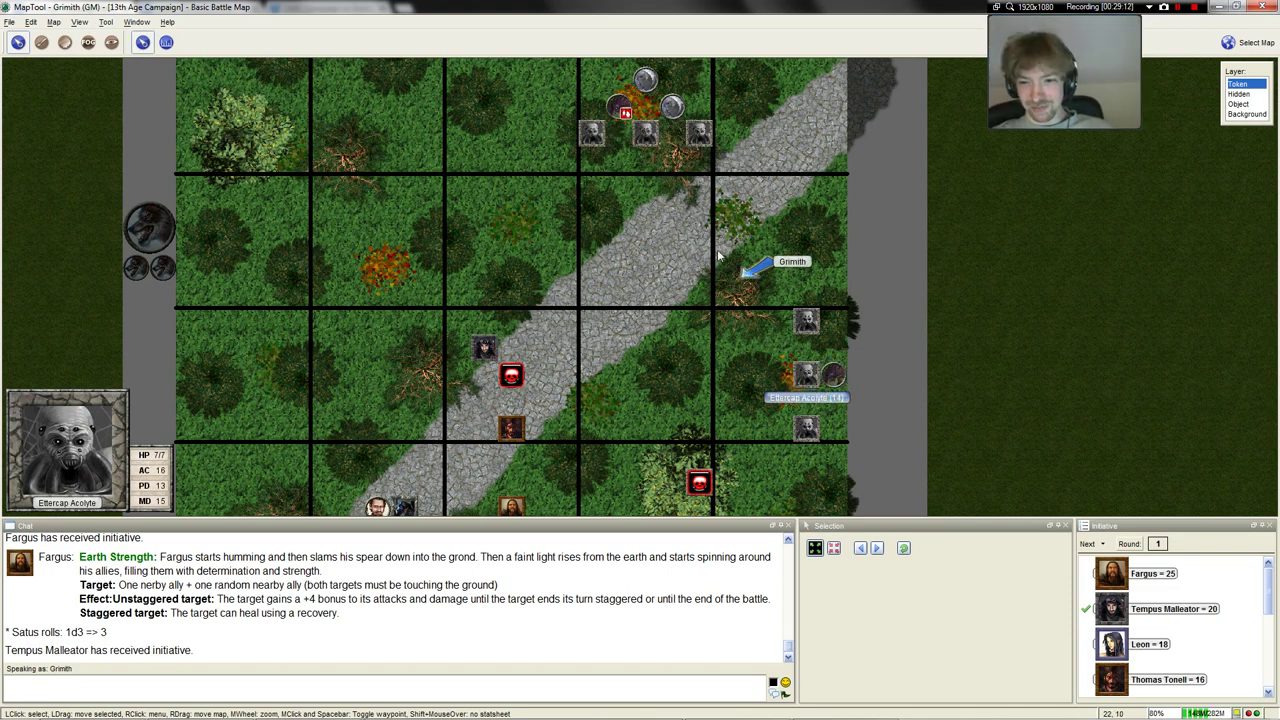
pyautogui.moveTo(843, 440); pyautogui.dragTo(808, 381)
pyautogui.scroll(-1, 796, 361)
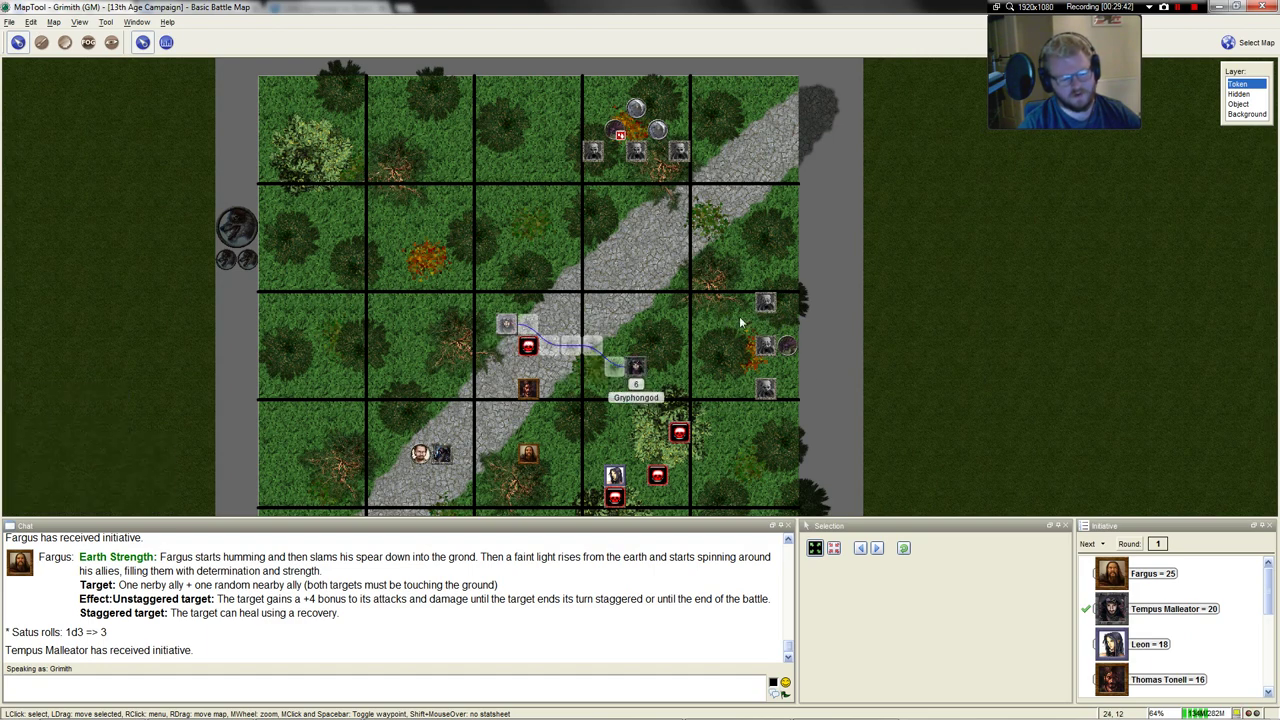
# Pan and zoom the map to follow Tempus Malleator's token moving six squares to beside Leon
pyautogui.scroll(2, 666, 326)
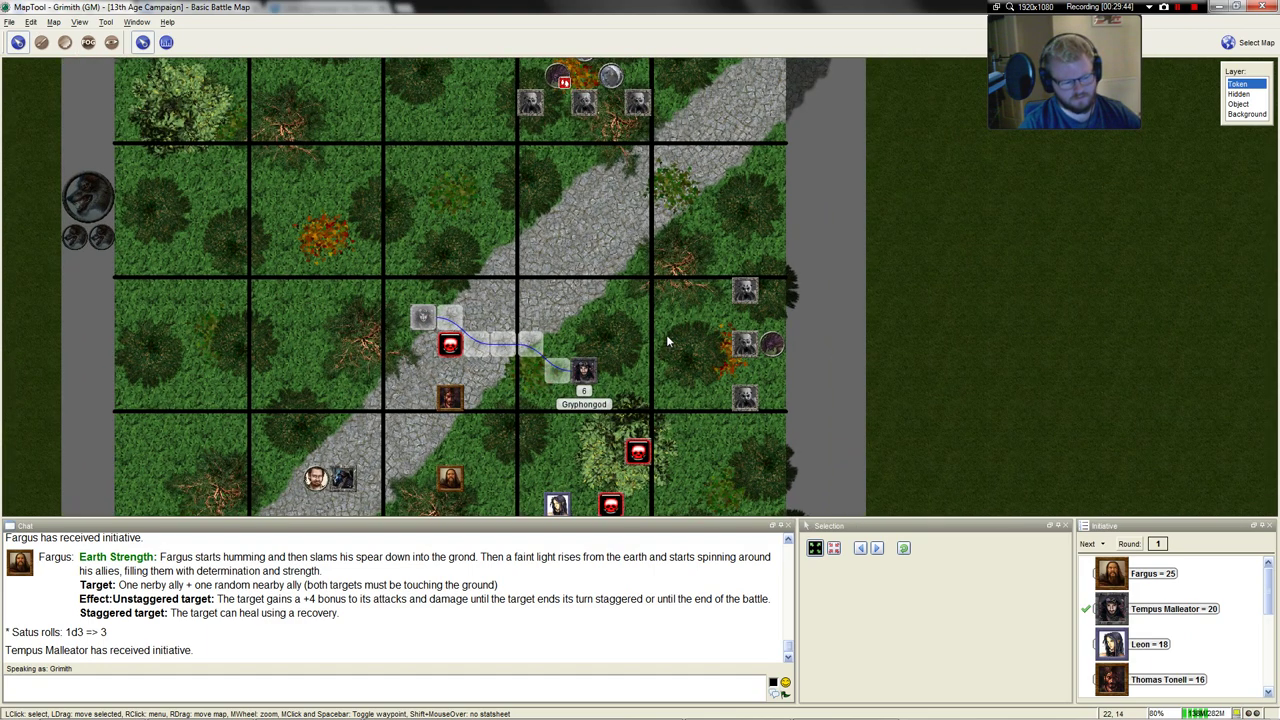
pyautogui.moveTo(673, 343); pyautogui.dragTo(684, 317)
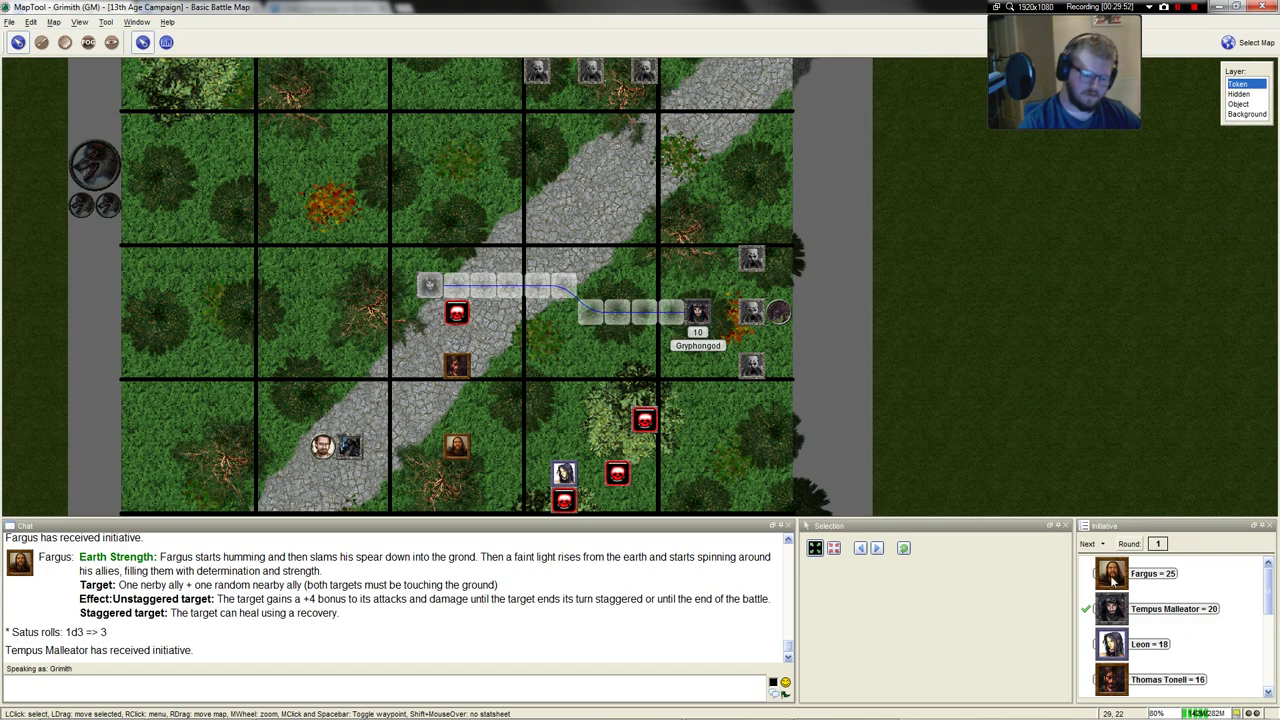
pyautogui.scroll(-1, 1178, 606)
pyautogui.scroll(1, 1178, 606)
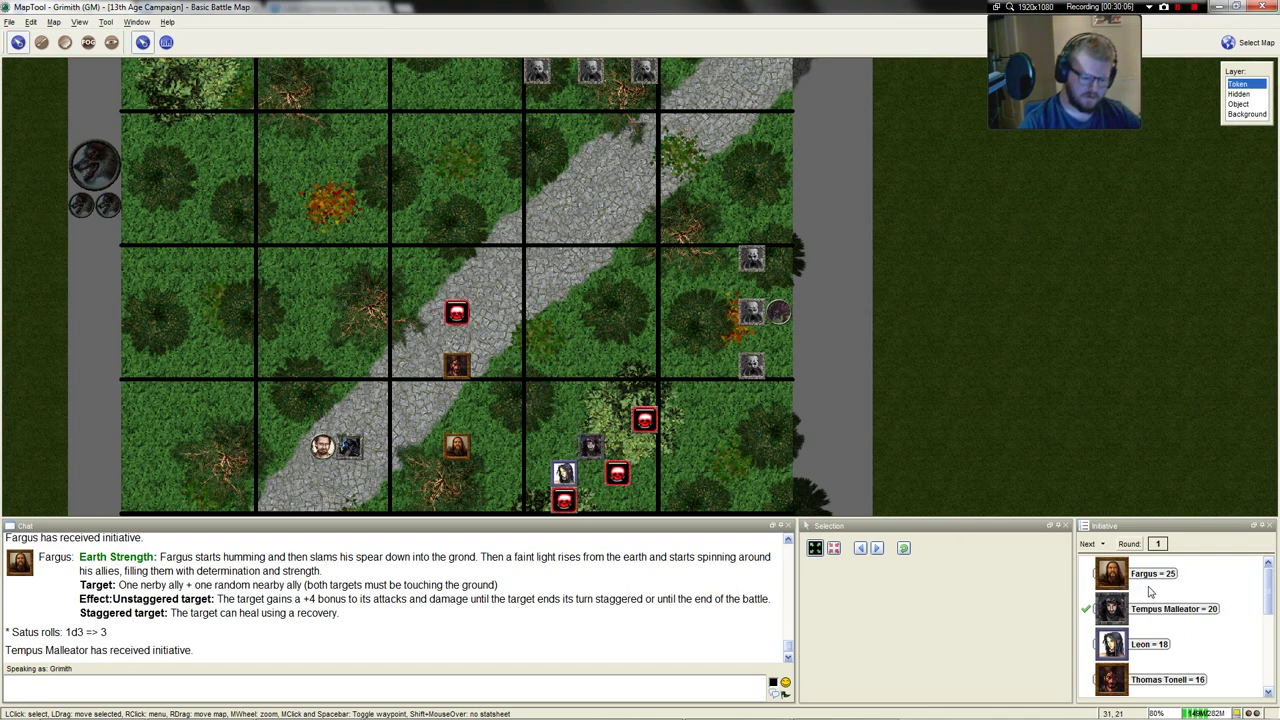
pyautogui.scroll(-3, 1148, 616)
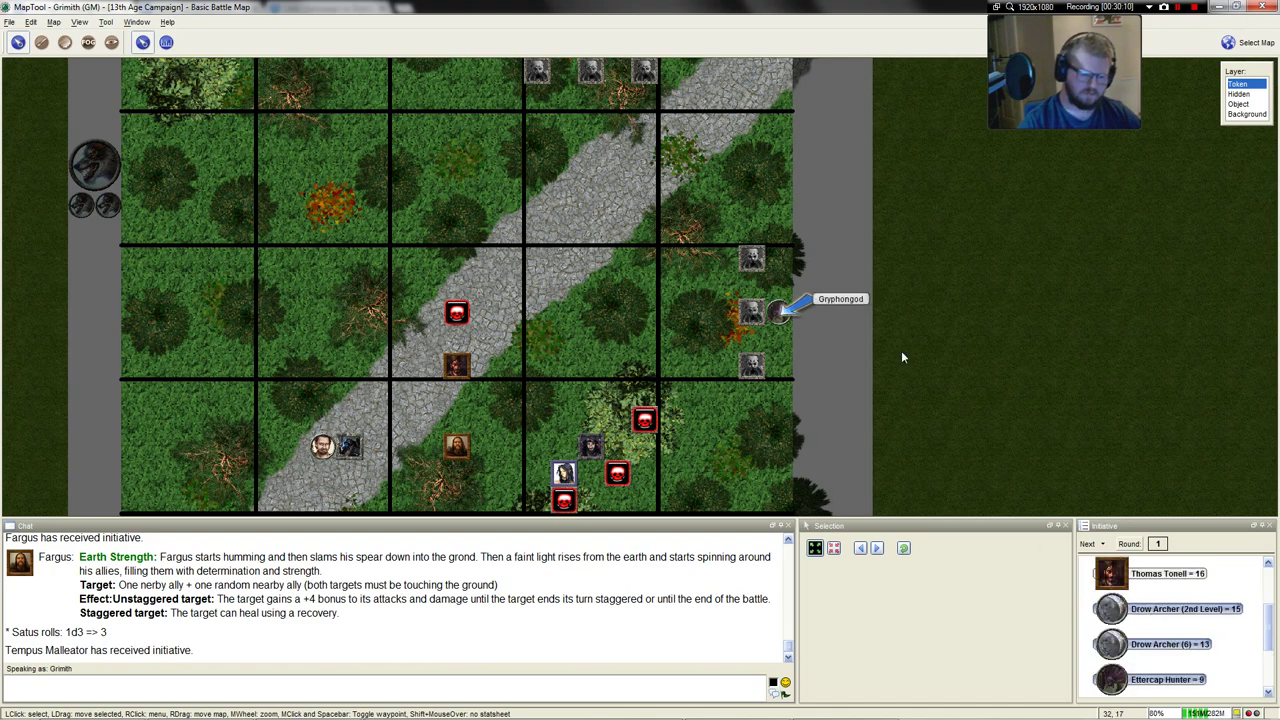
# Zoom in and select the Ettercap Hunter token, the target of Tempus Malleator's wrist-bow attack
pyautogui.moveTo(783, 320)
pyautogui.scroll(4, 781, 319)
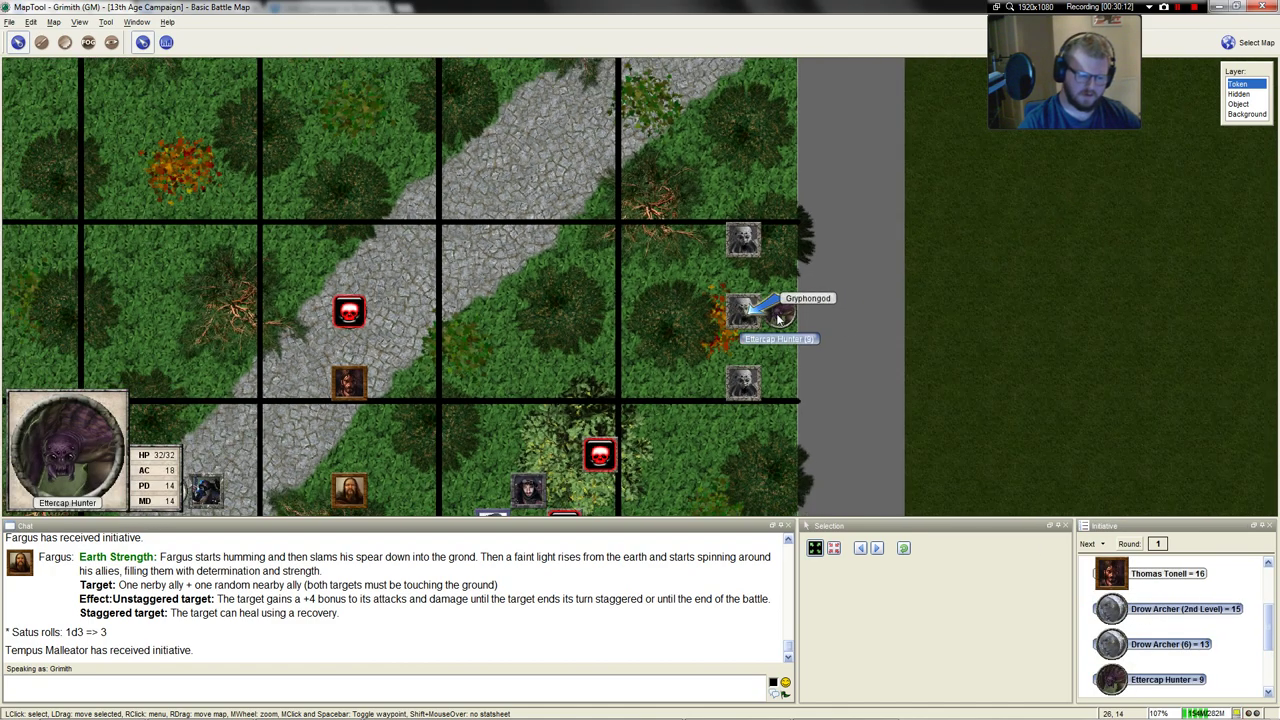
pyautogui.scroll(1, 781, 319)
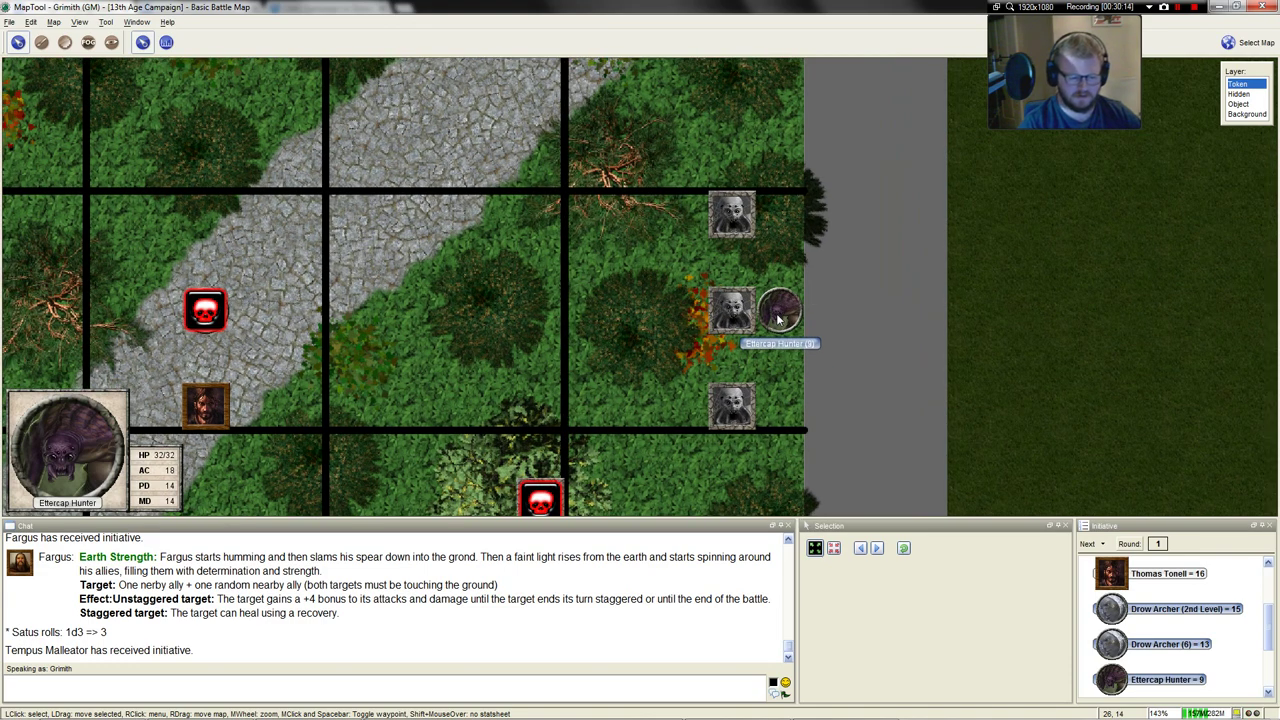
pyautogui.click(781, 319)
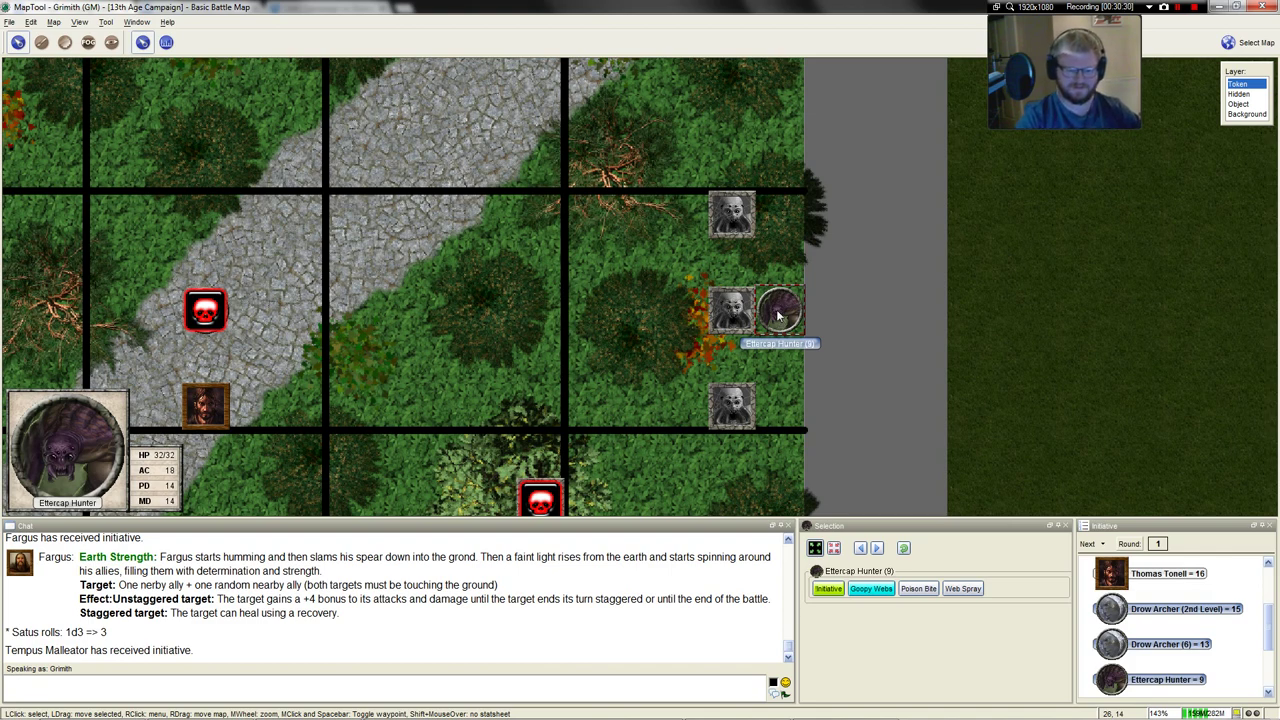
pyautogui.scroll(-4, 854, 211)
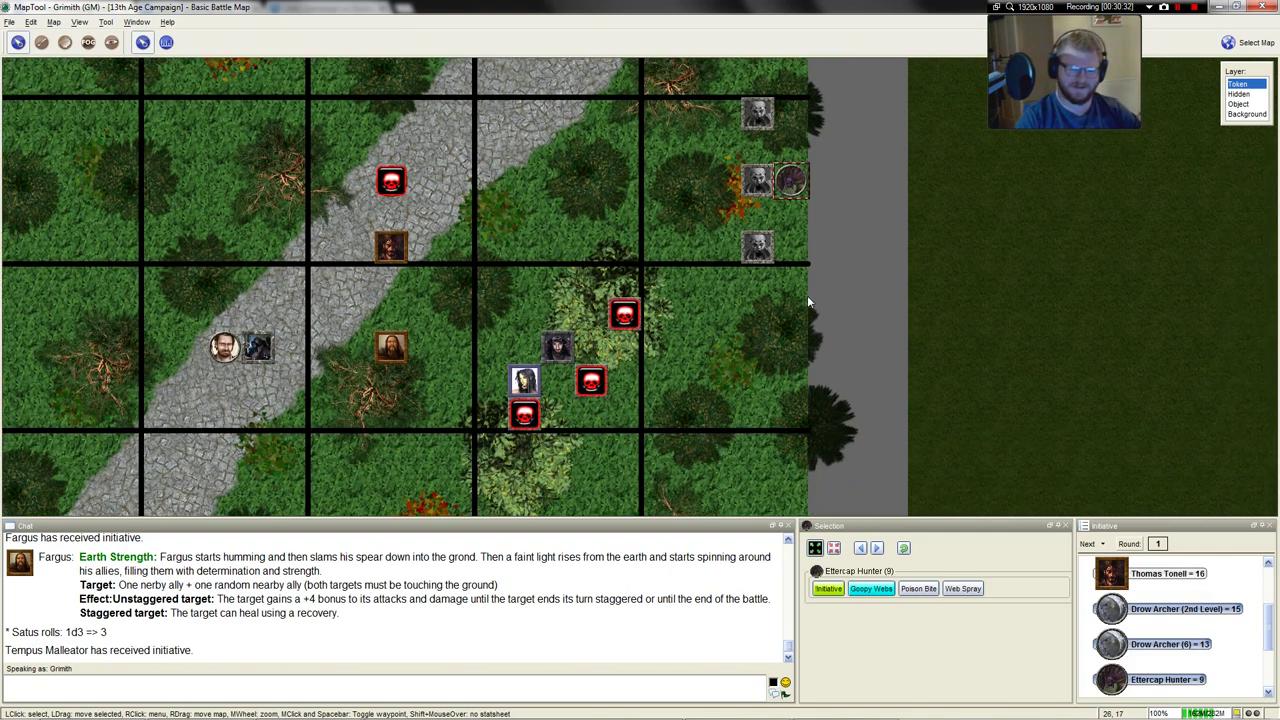
pyautogui.scroll(2, 810, 300)
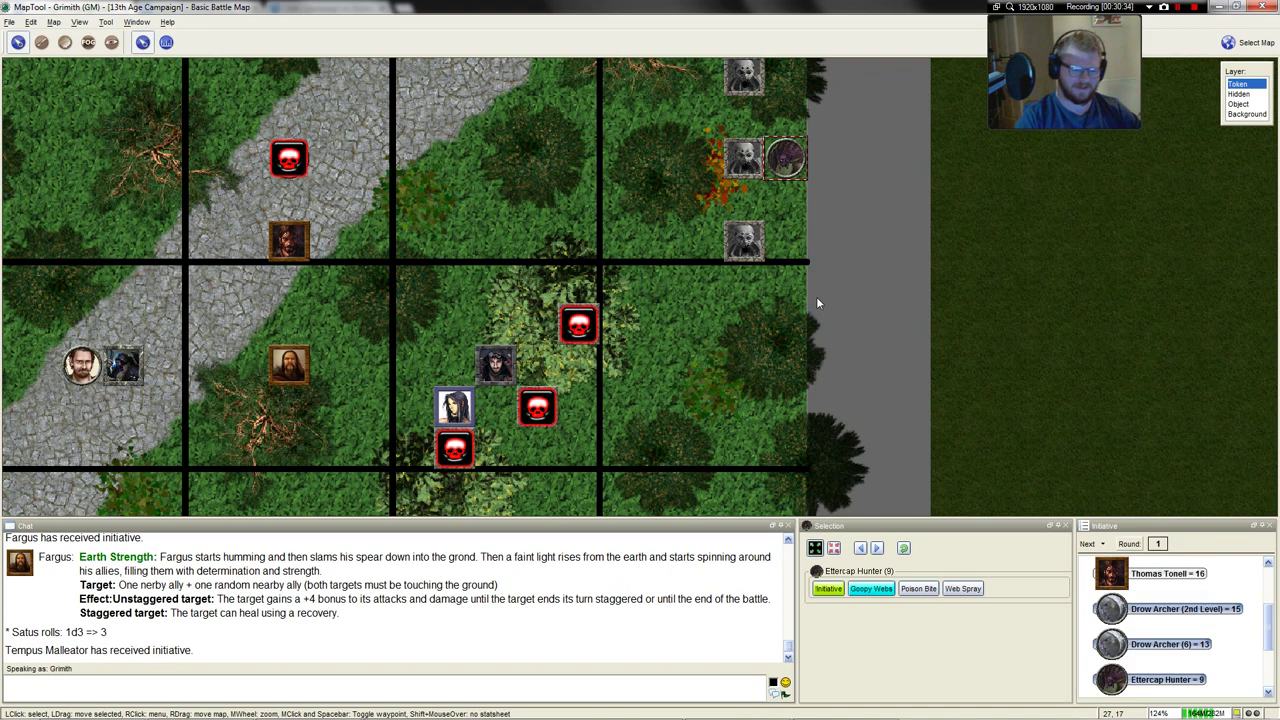
pyautogui.moveTo(779, 145)
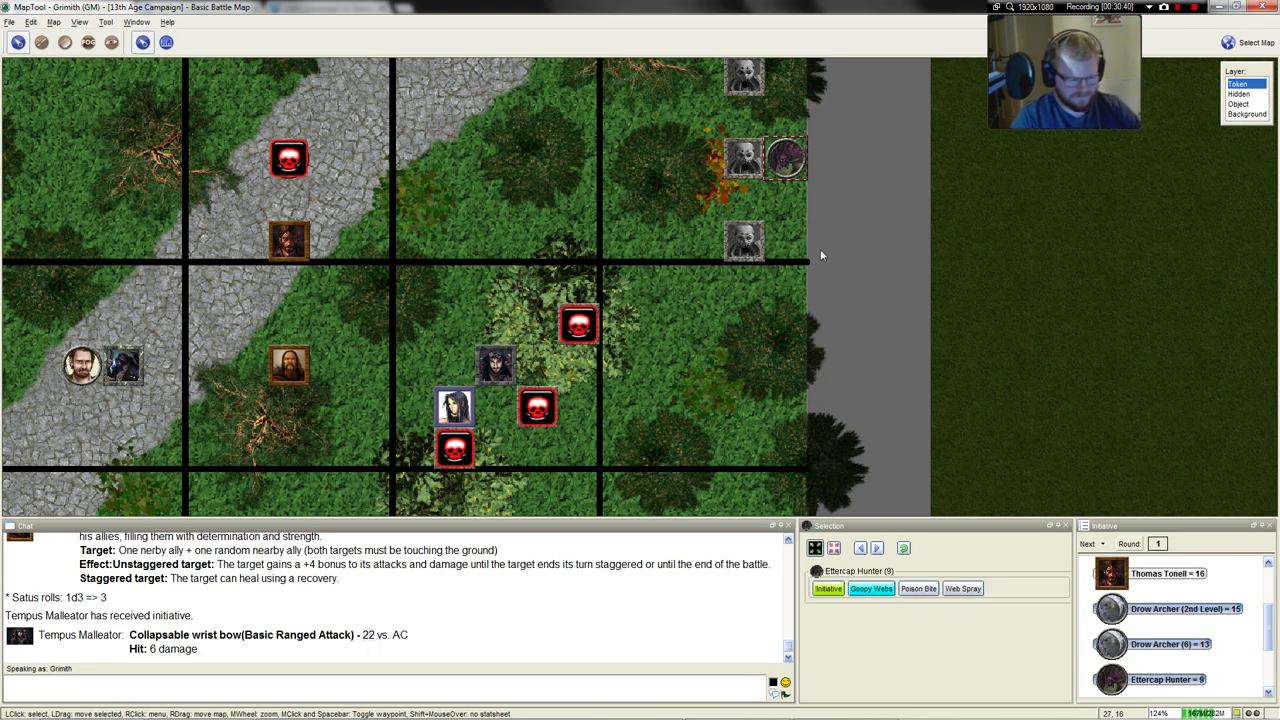
# Set the Ettercap Hunter's Hit Points to 26/32 and pass initiative to Leon
pyautogui.doubleClick(781, 158)
pyautogui.click(648, 269)
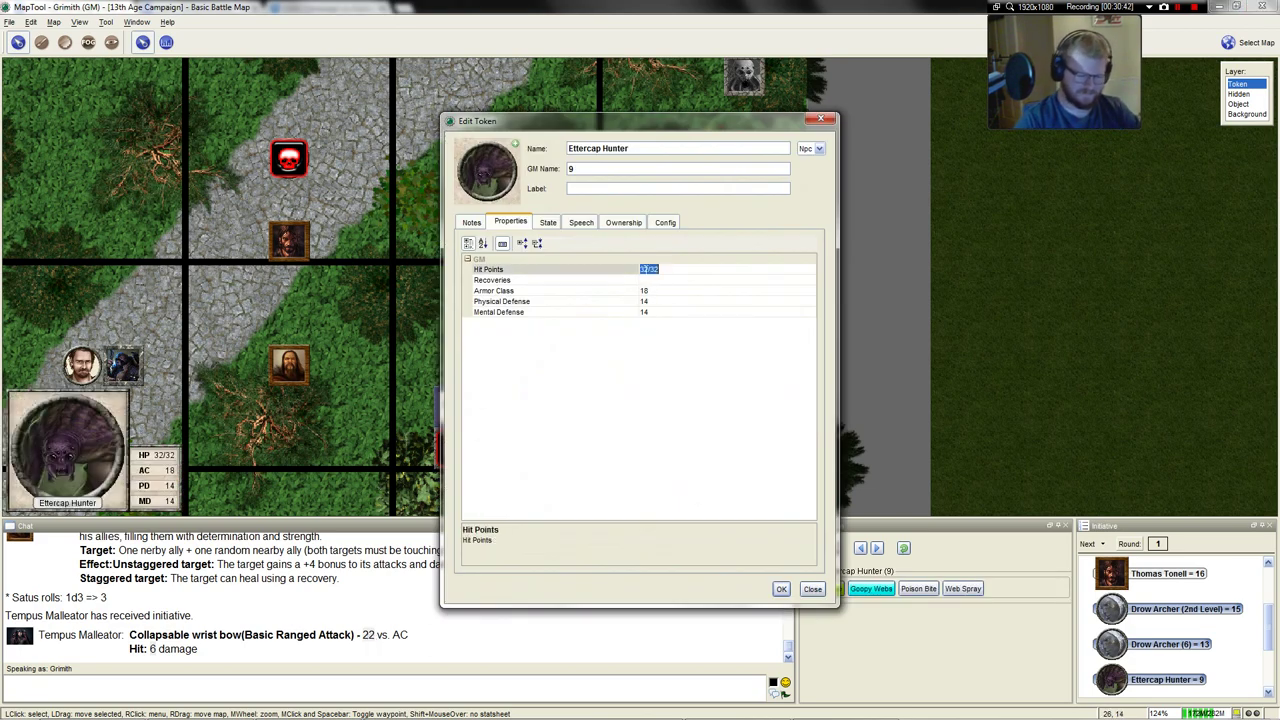
pyautogui.click(648, 269)
pyautogui.press('BackSpace')
pyautogui.press('BackSpace')
pyautogui.write('26')
pyautogui.click(781, 588)
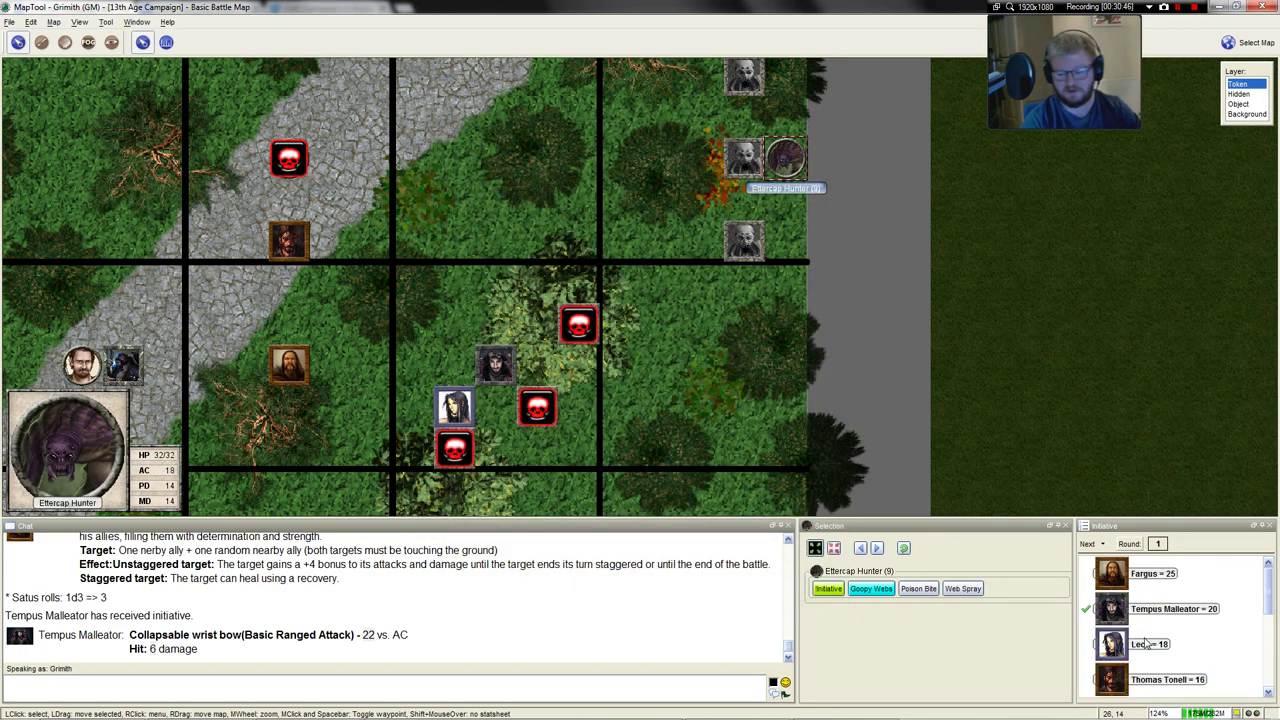
pyautogui.click(1087, 548)
pyautogui.scroll(-4, 731, 325)
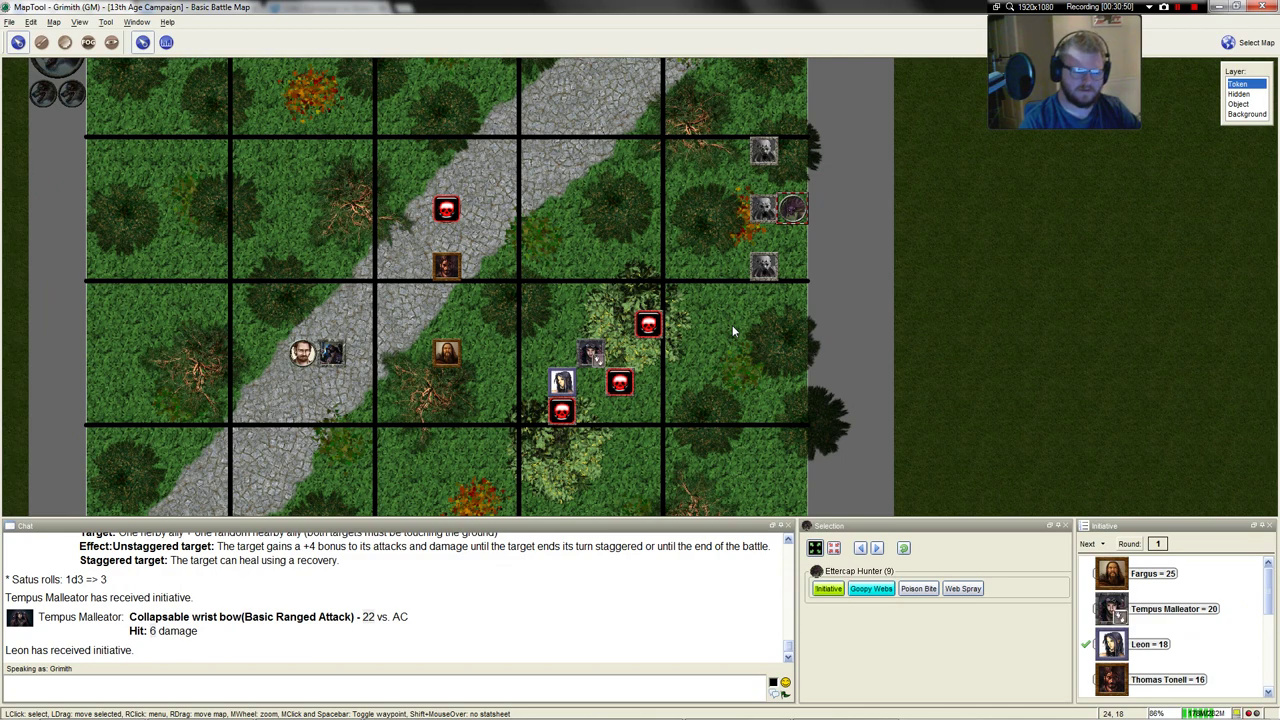